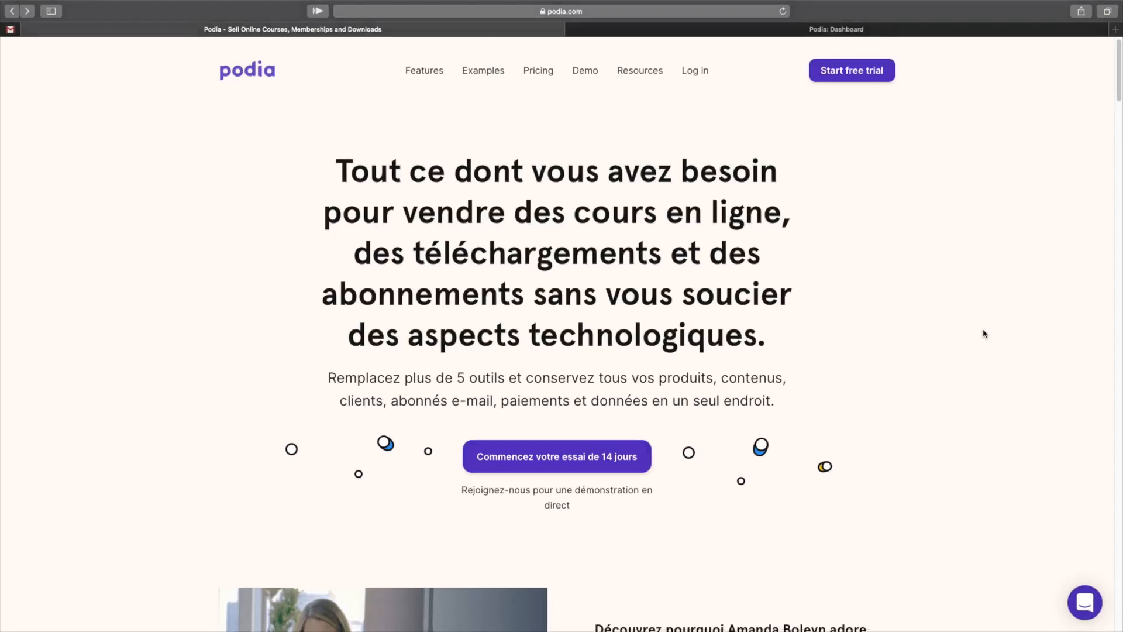
Read the Podia homepage introduction about selling online courses, downloads and memberships, down to the video testimonial.
scroll(983, 332, "down", 1)
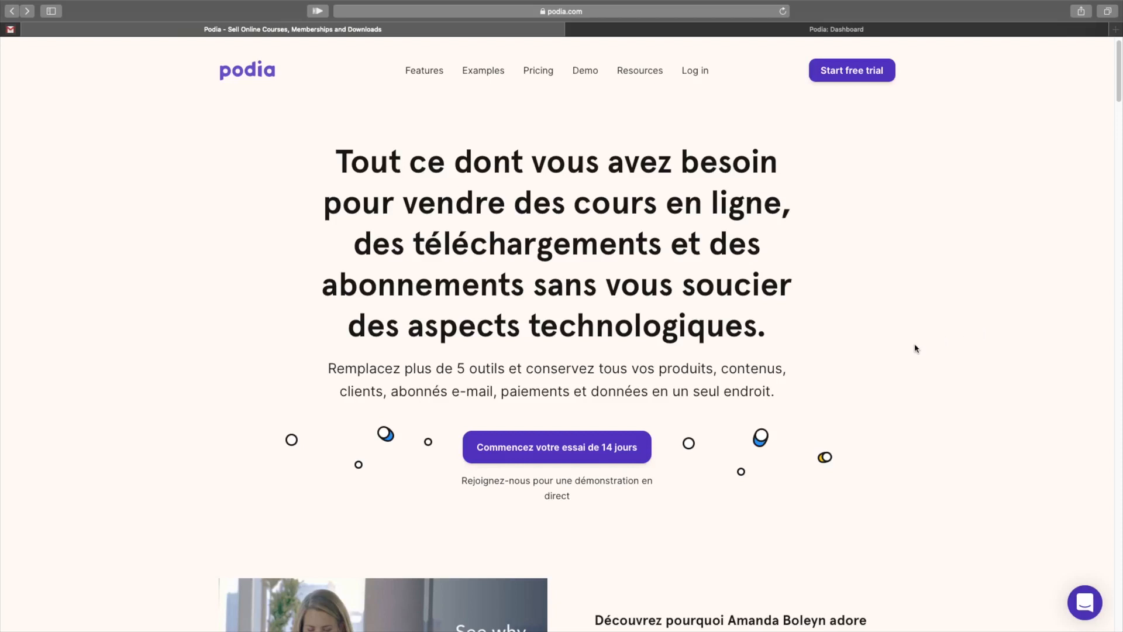
scroll(915, 348, "down", 2)
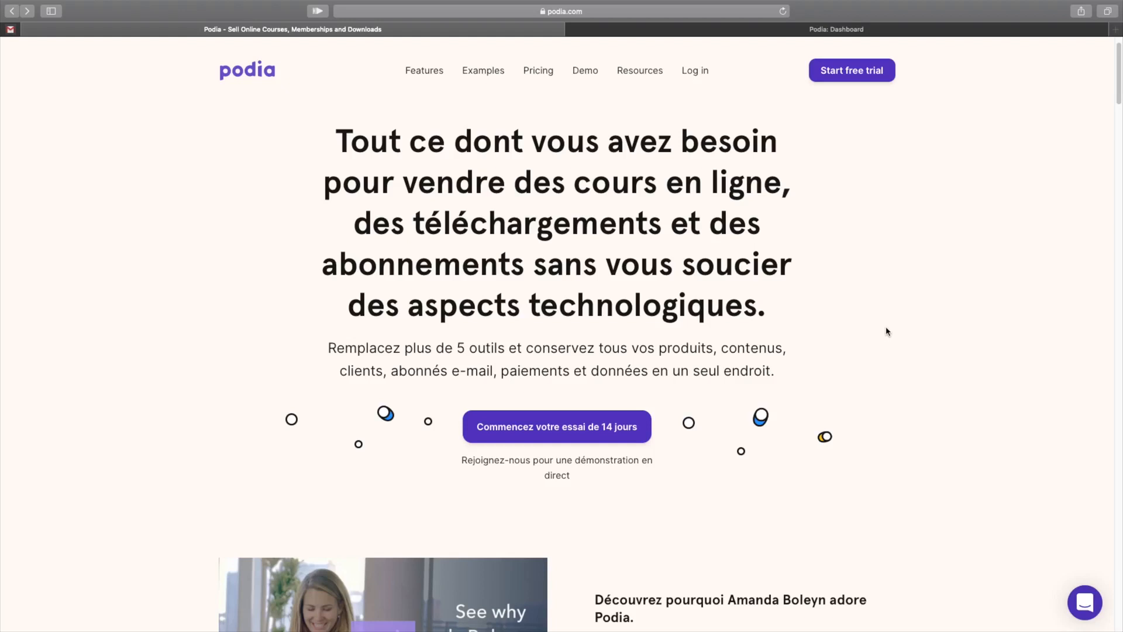
scroll(887, 331, "down", 2)
scroll(887, 331, "down", 3)
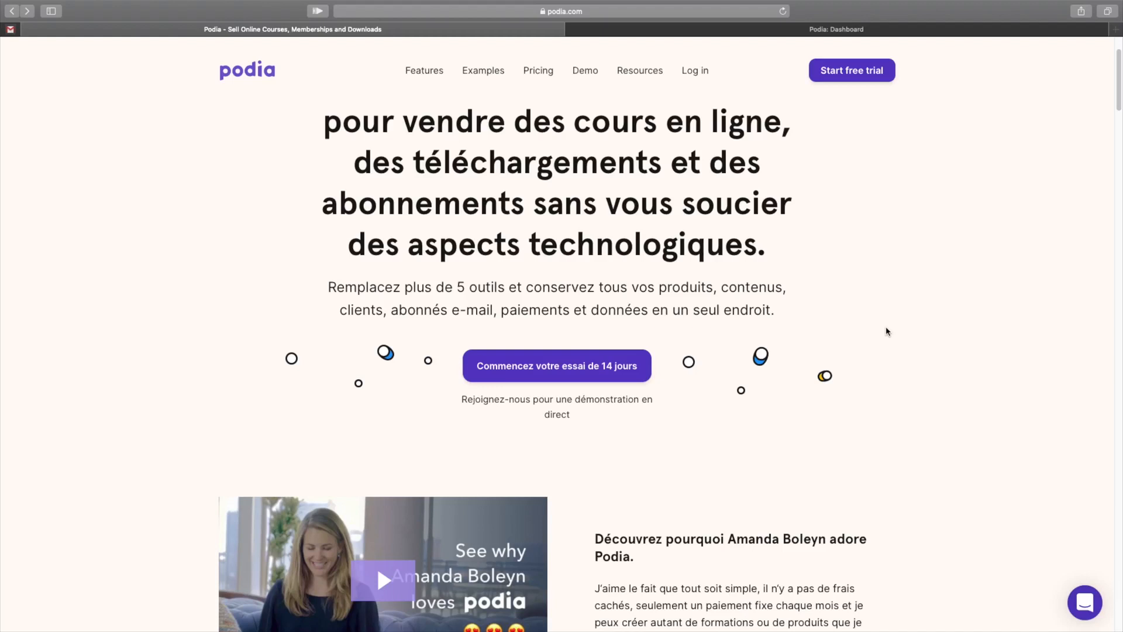
scroll(887, 331, "down", 1)
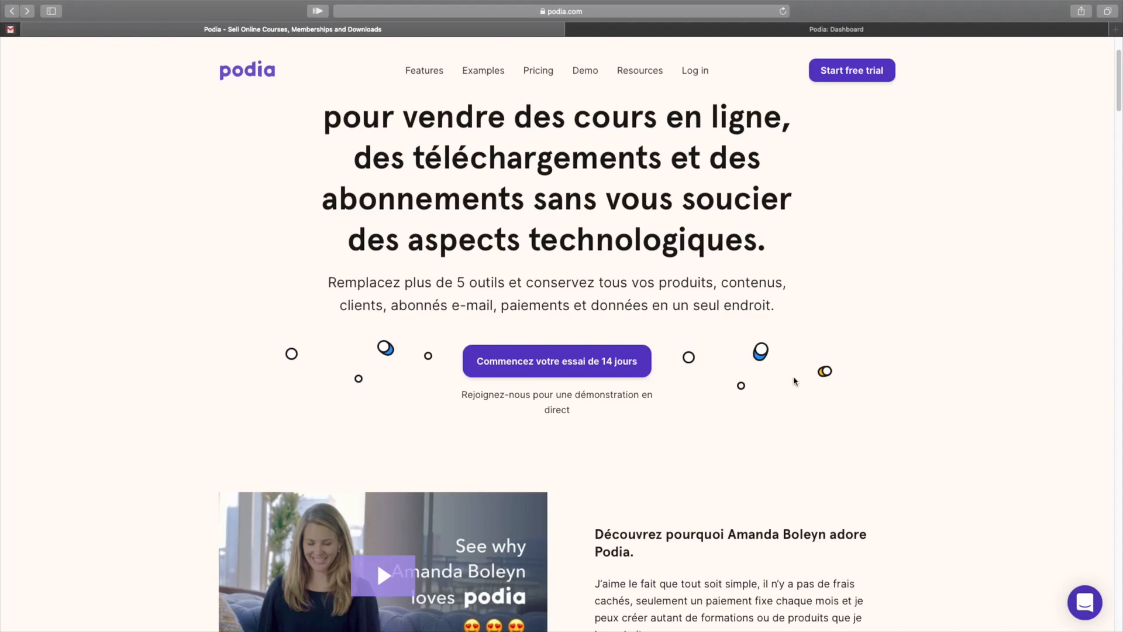
scroll(741, 481, "down", 1)
scroll(741, 481, "down", 2)
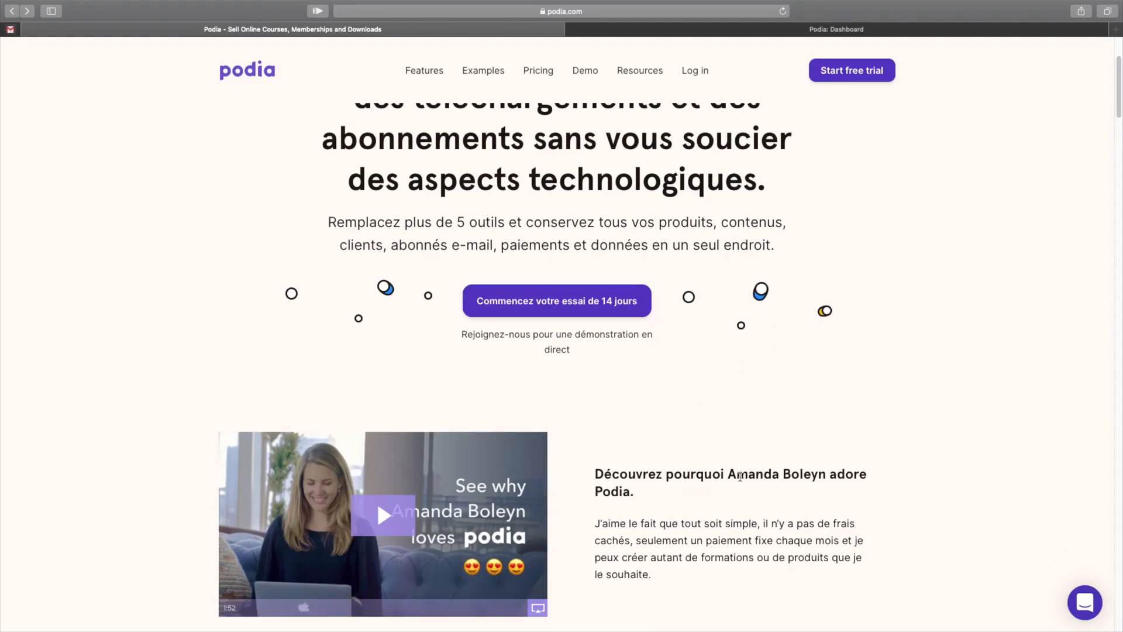
Examine the homepage cards for online courses, digital downloads, membership plans and e-mail marketing.
scroll(741, 481, "down", 8)
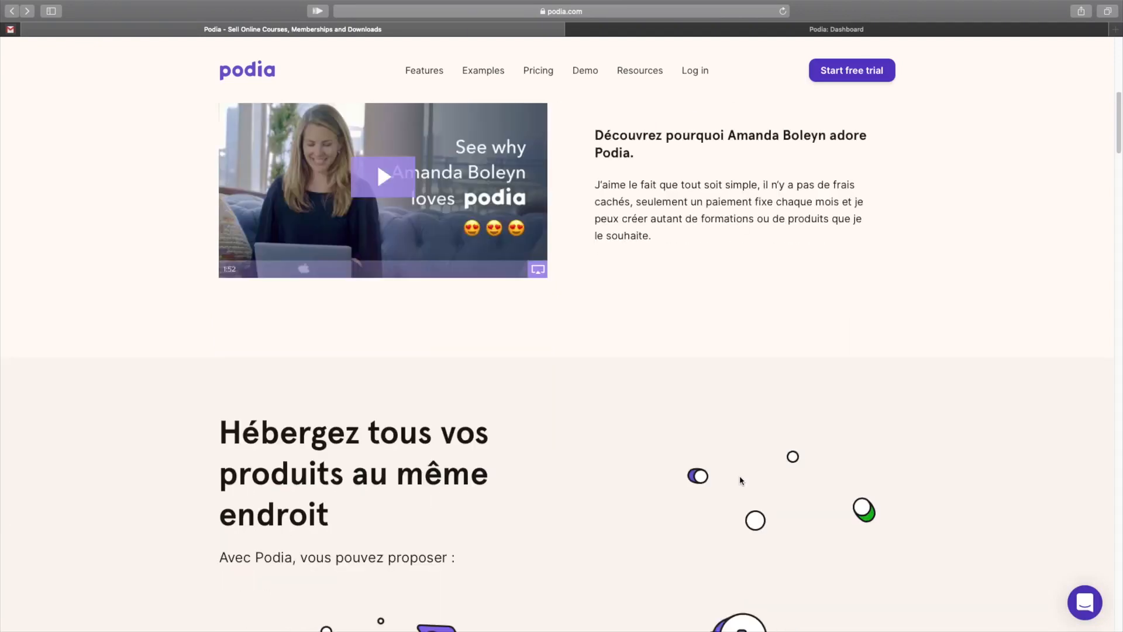
scroll(741, 480, "down", 7)
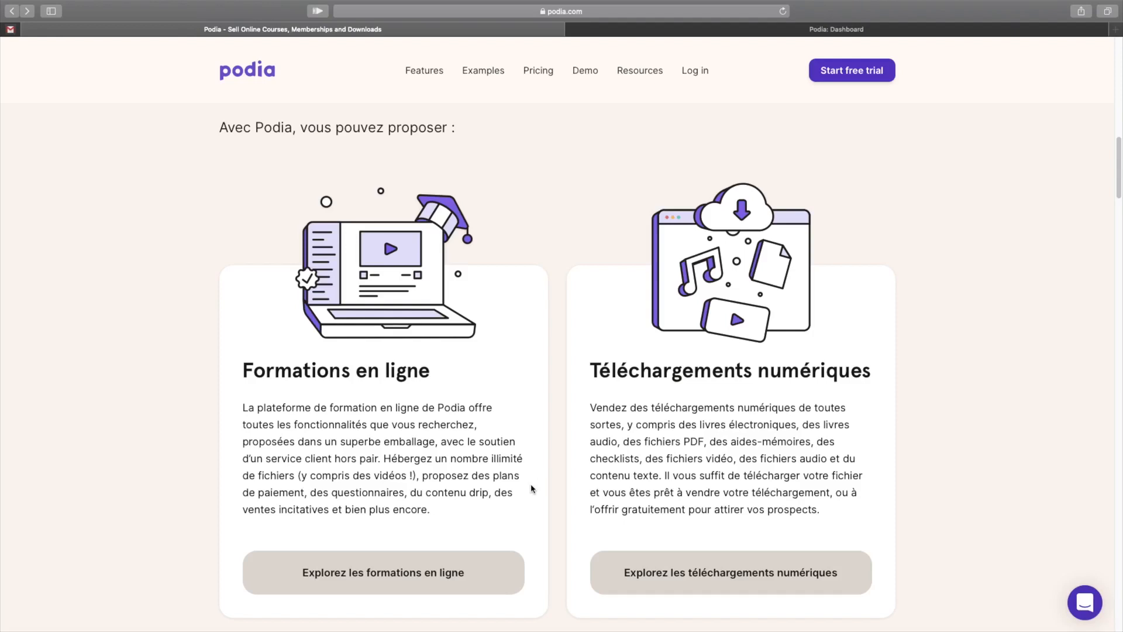
scroll(532, 488, "down", 2)
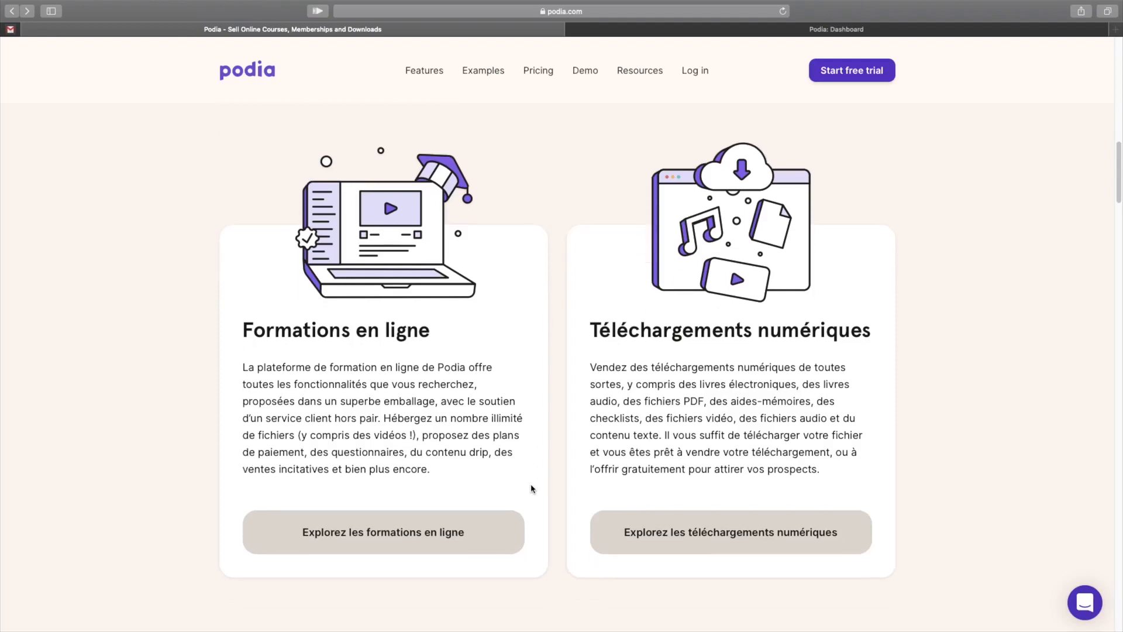
scroll(532, 488, "down", 1)
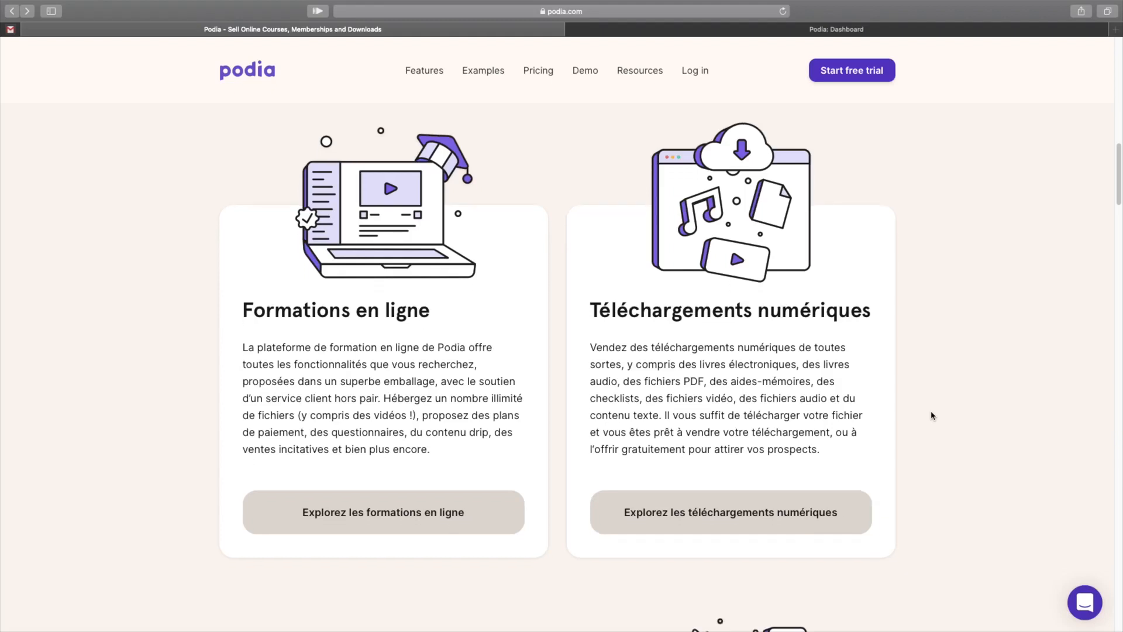
scroll(933, 416, "down", 3)
scroll(933, 416, "down", 1)
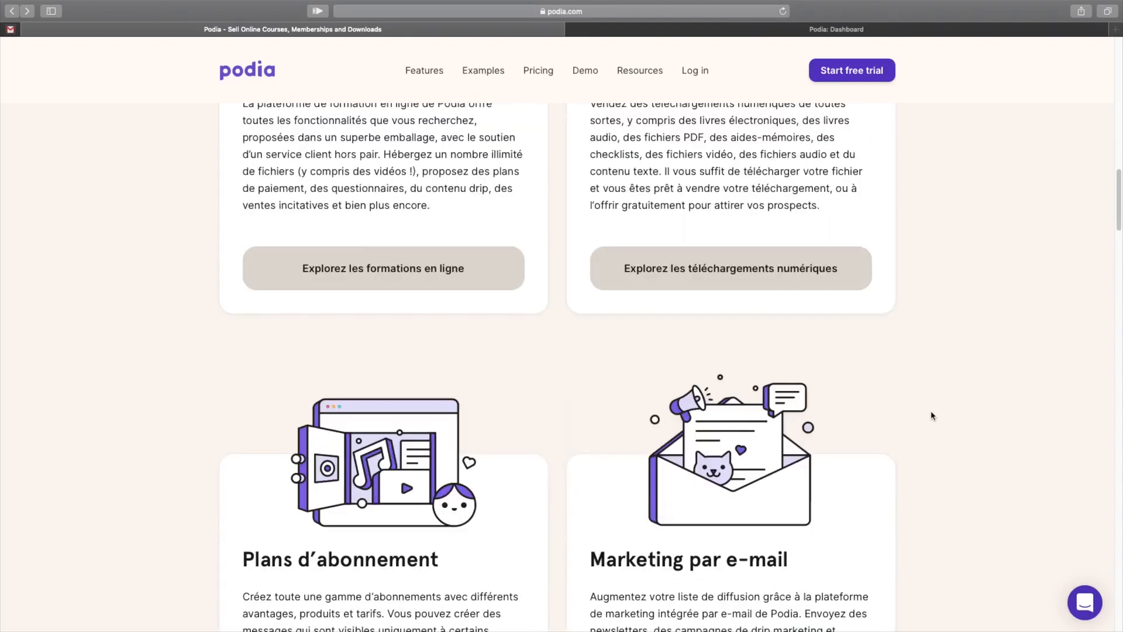
scroll(932, 416, "down", 3)
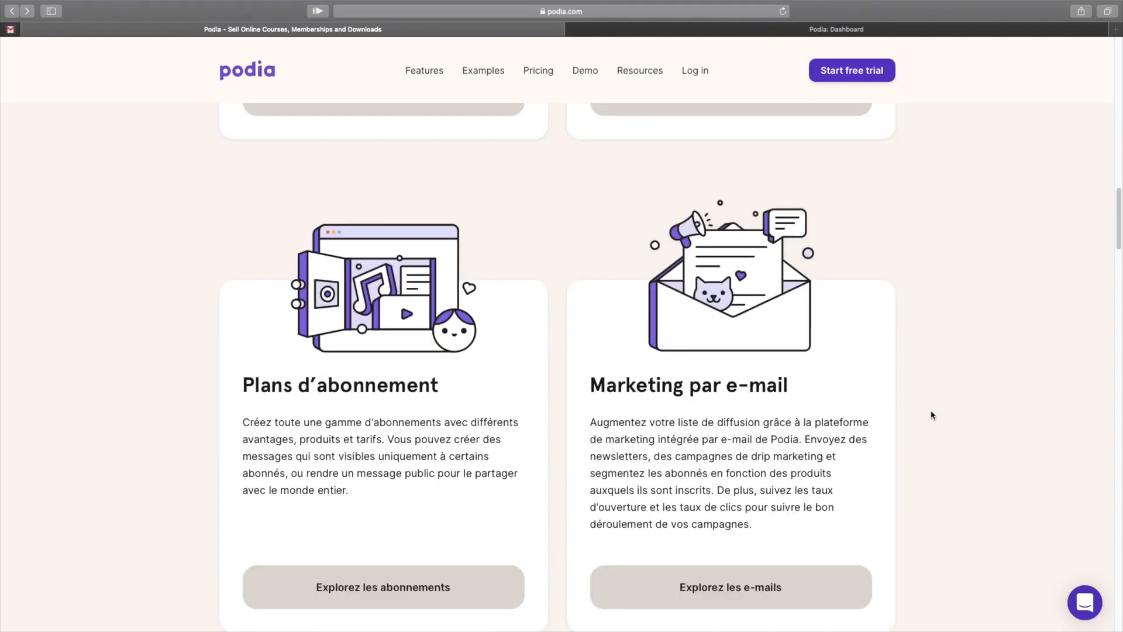
scroll(932, 416, "down", 1)
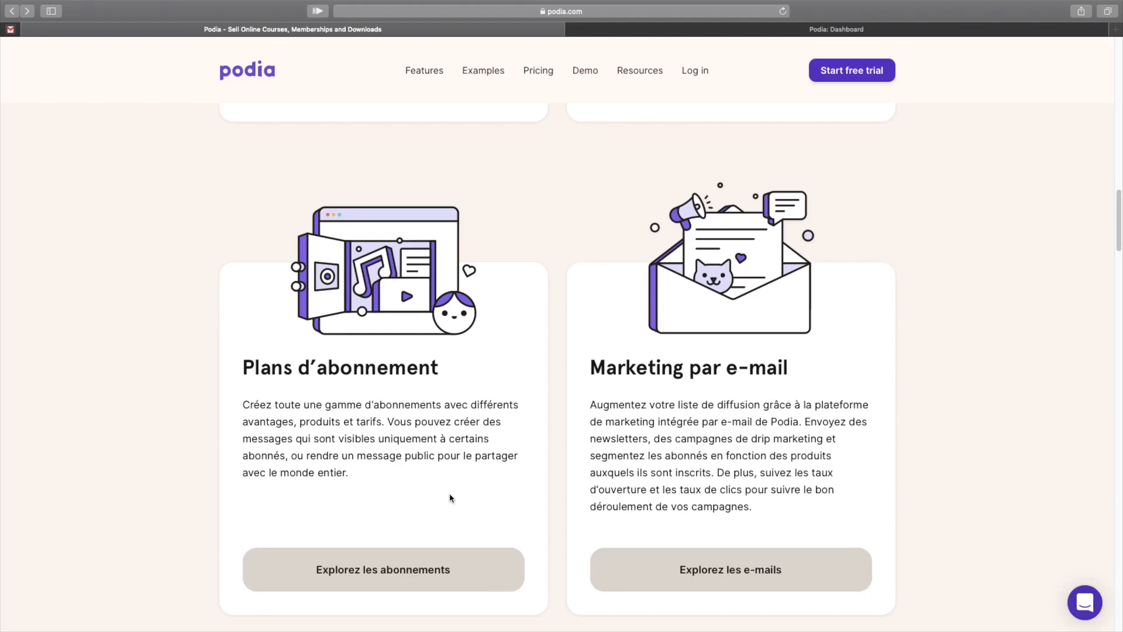
scroll(450, 498, "down", 1)
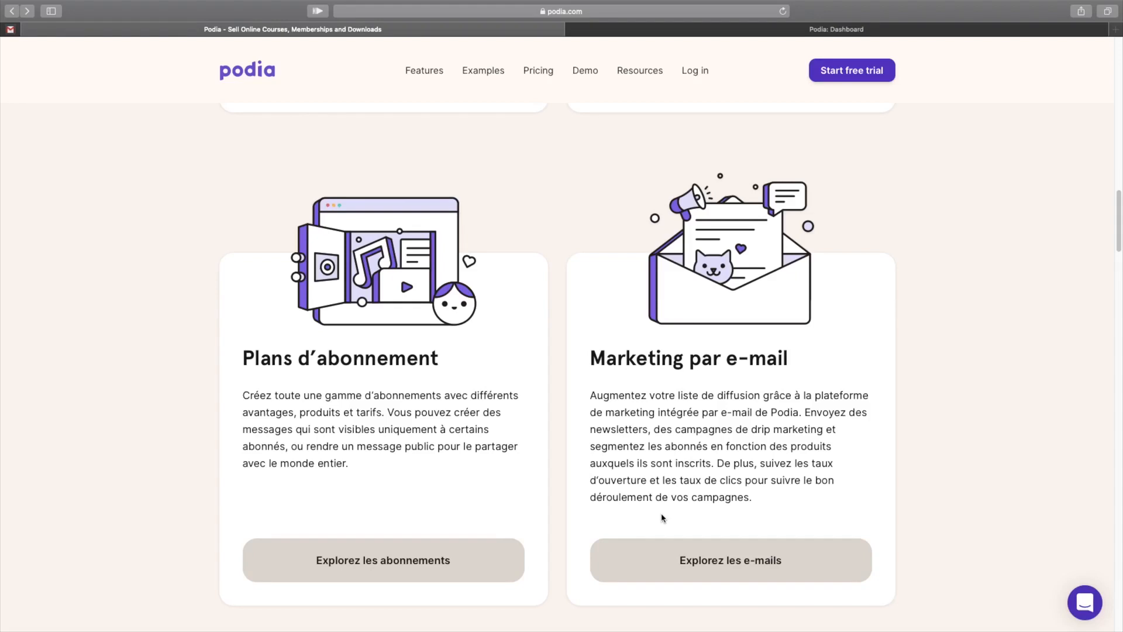
Review the homepage section on the tools Podia replaces, from Site Internet and Blog to Marketing d'affiliation and Gestion des accès.
scroll(663, 517, "down", 3)
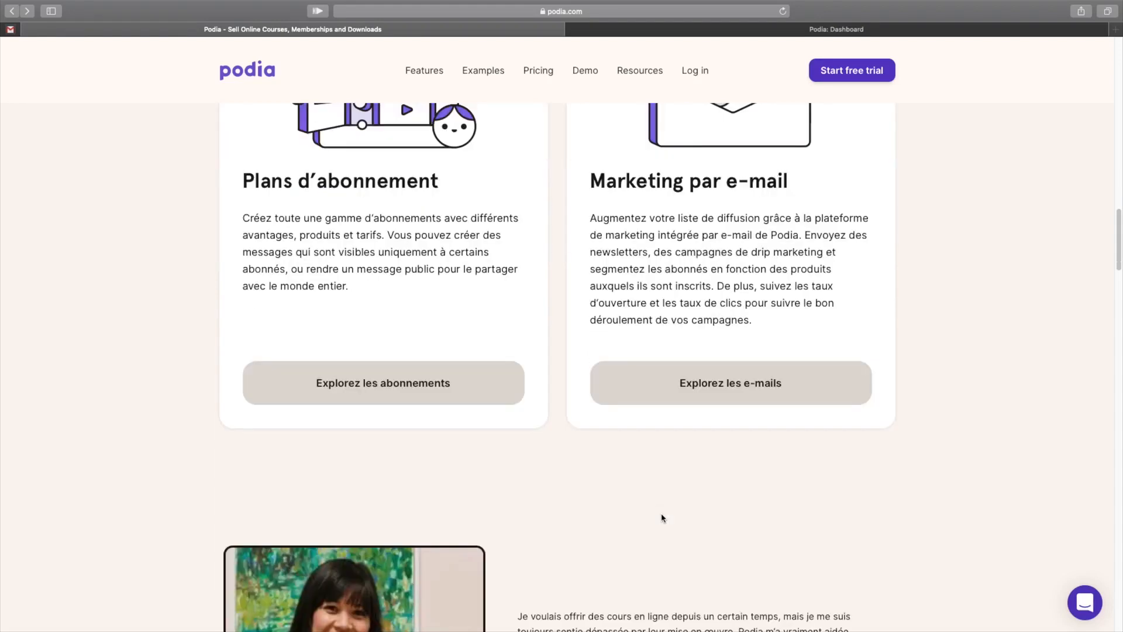
scroll(663, 517, "down", 9)
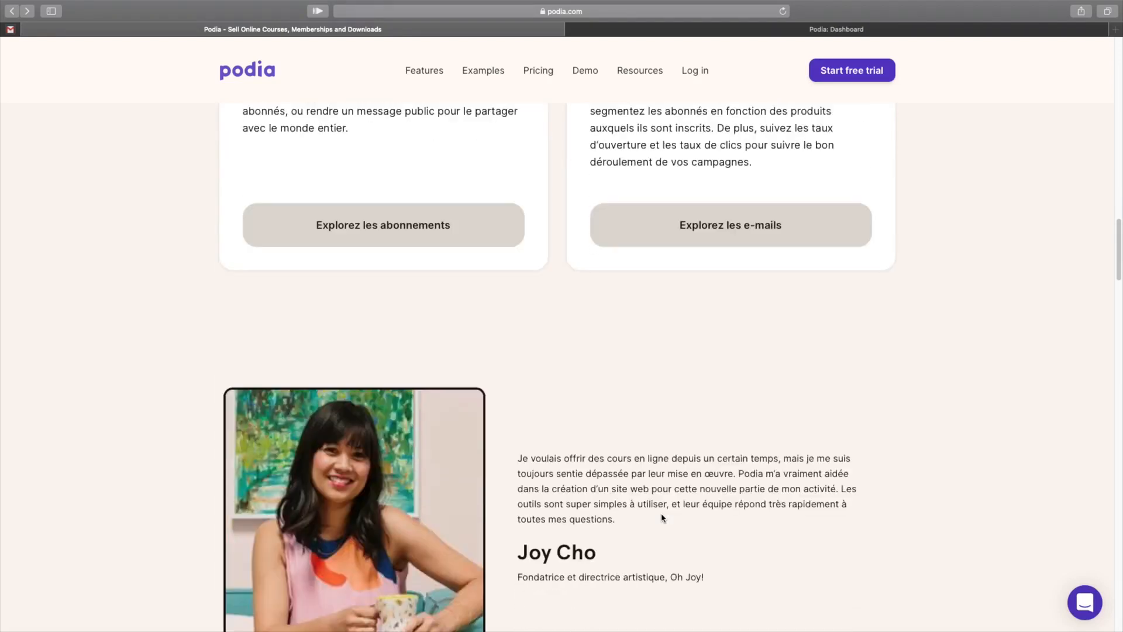
scroll(662, 518, "down", 3)
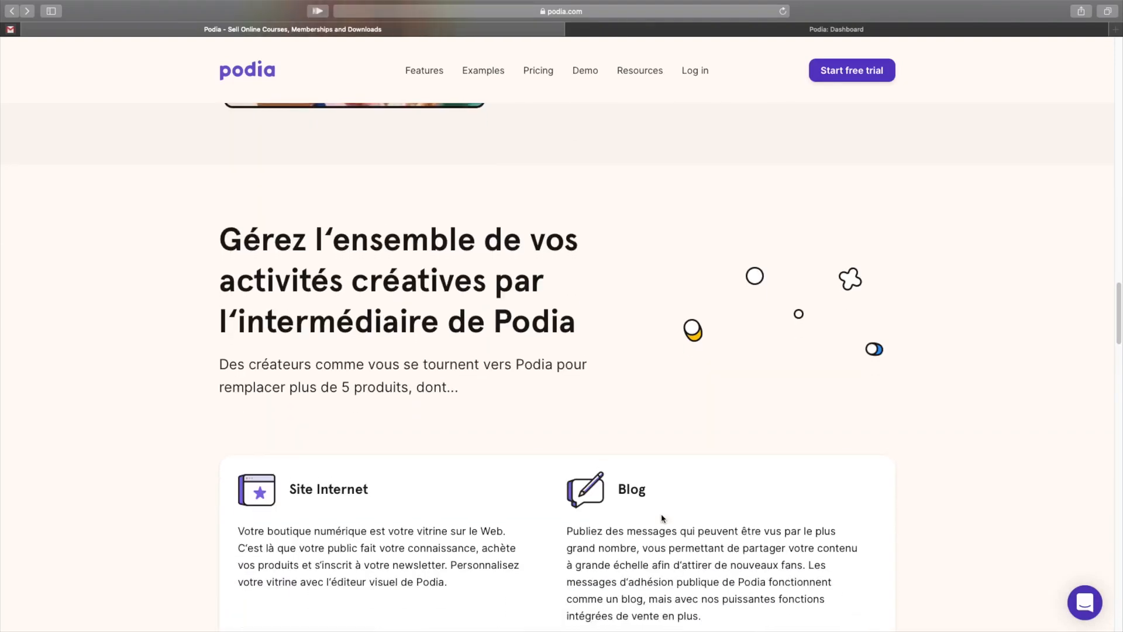
scroll(663, 517, "down", 2)
scroll(662, 515, "down", 3)
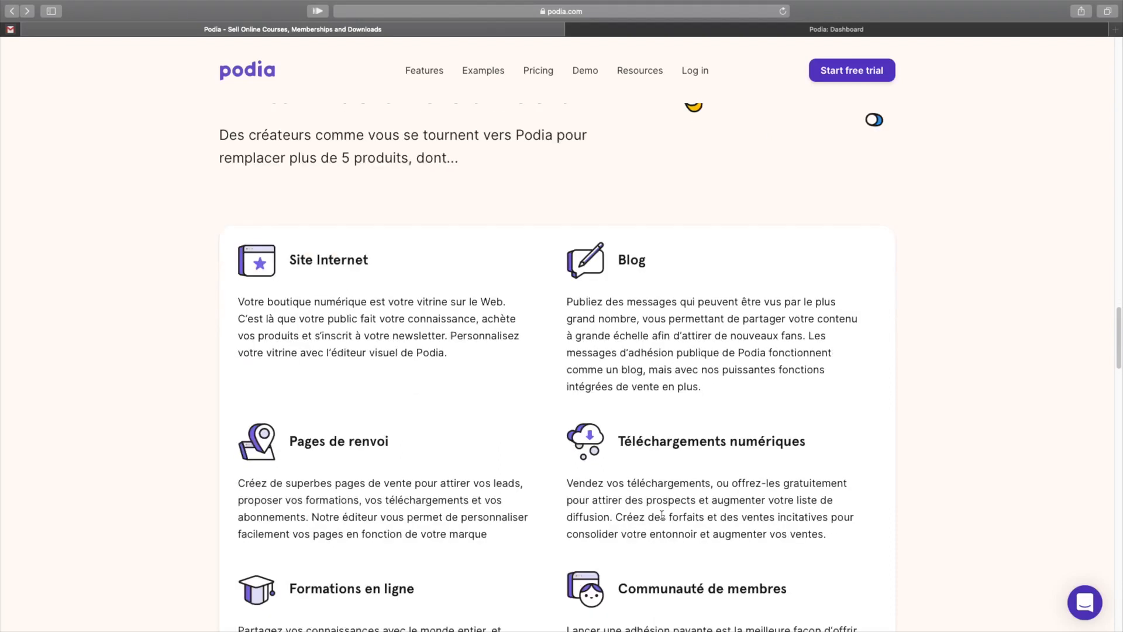
scroll(661, 515, "down", 4)
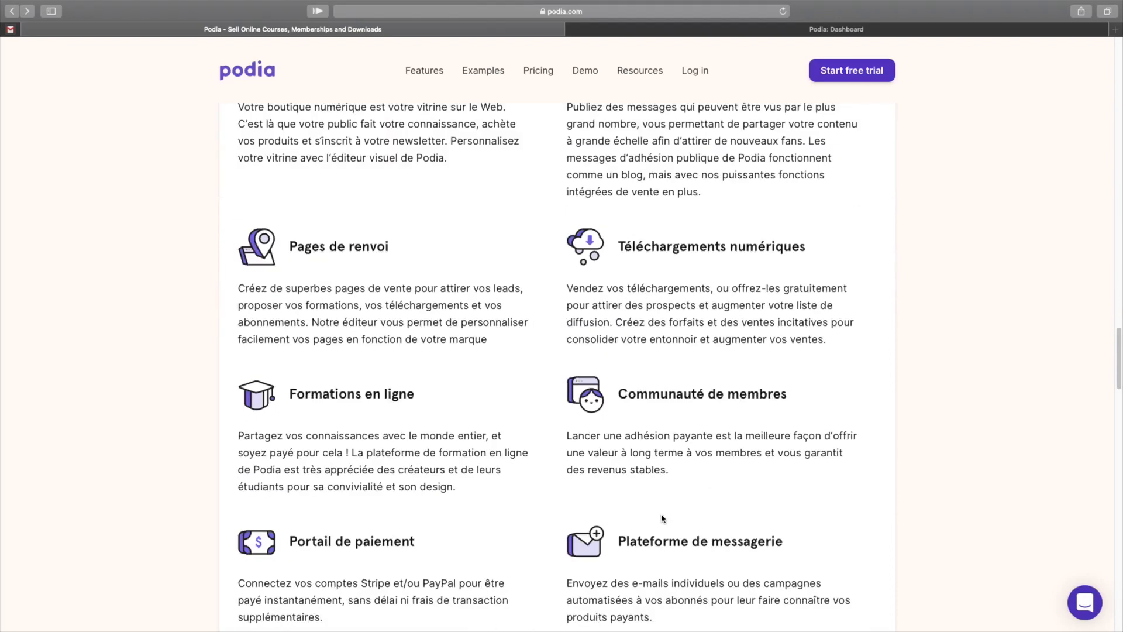
scroll(663, 518, "down", 1)
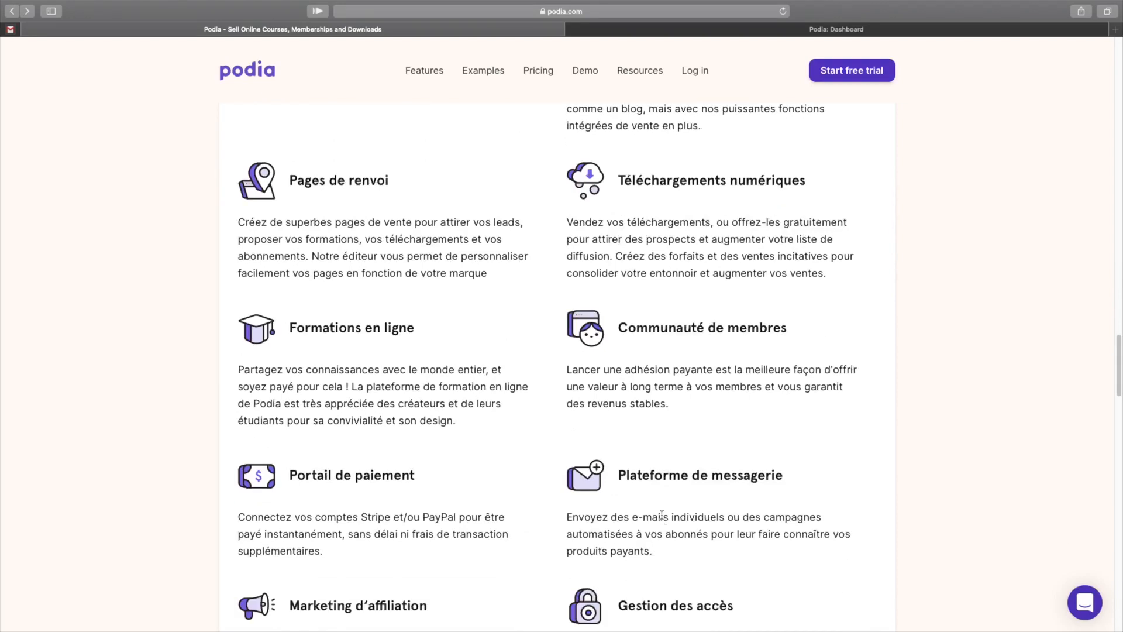
scroll(661, 514, "down", 3)
scroll(659, 514, "down", 5)
scroll(659, 515, "down", 4)
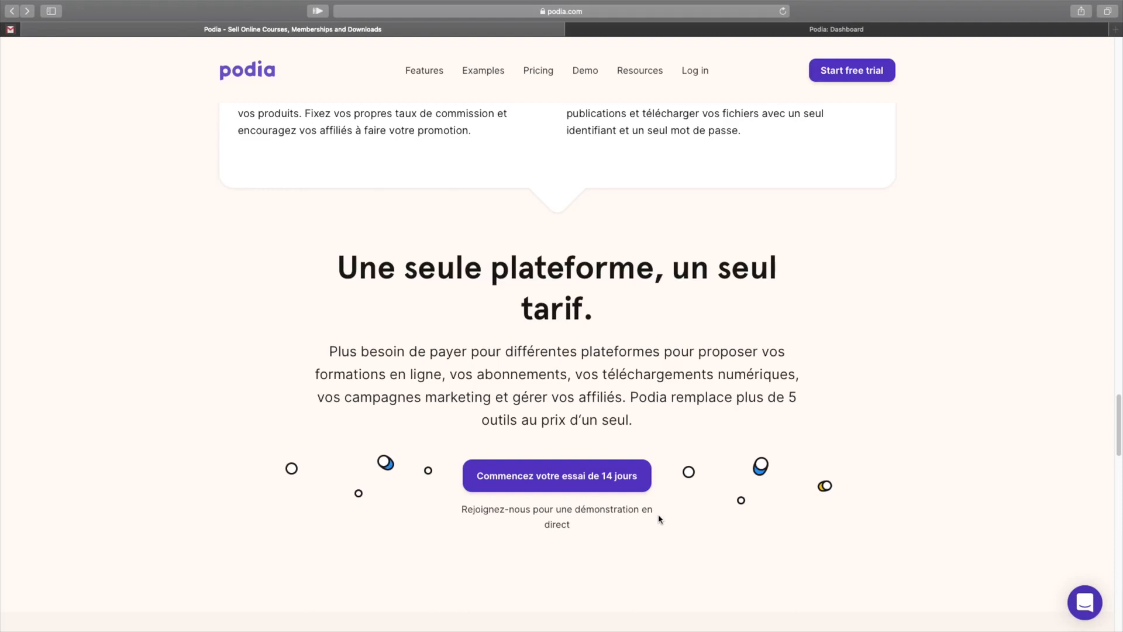
Read the homepage sections on the single-price platform, instant messaging support, free migrations and the 14-day trial, down to the footer.
scroll(659, 520, "down", 3)
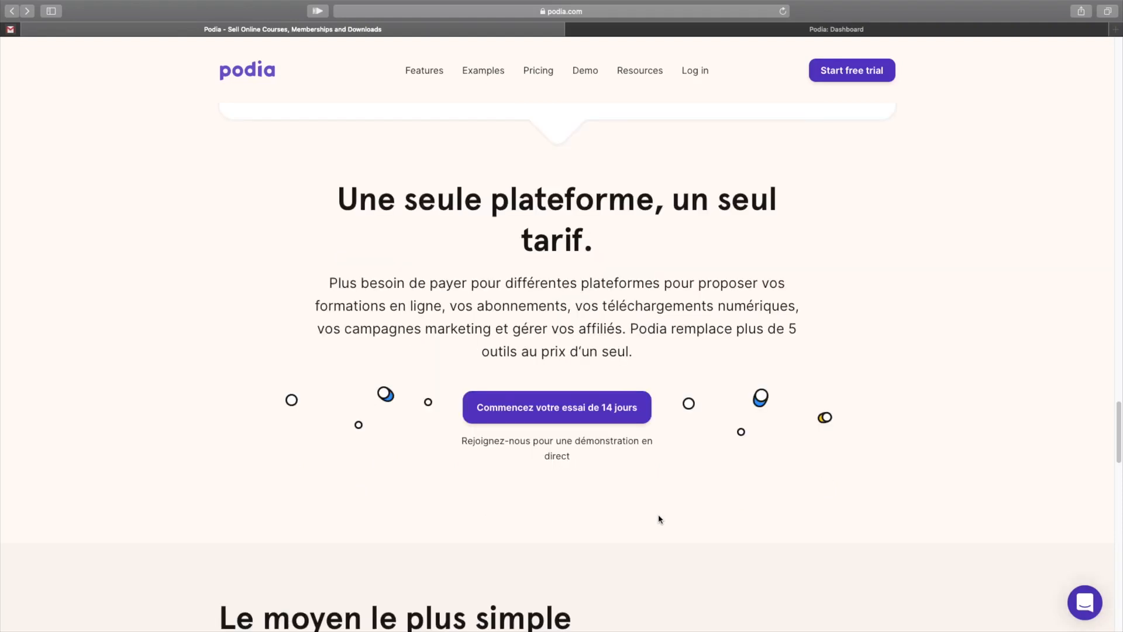
scroll(659, 519, "down", 4)
scroll(660, 518, "down", 3)
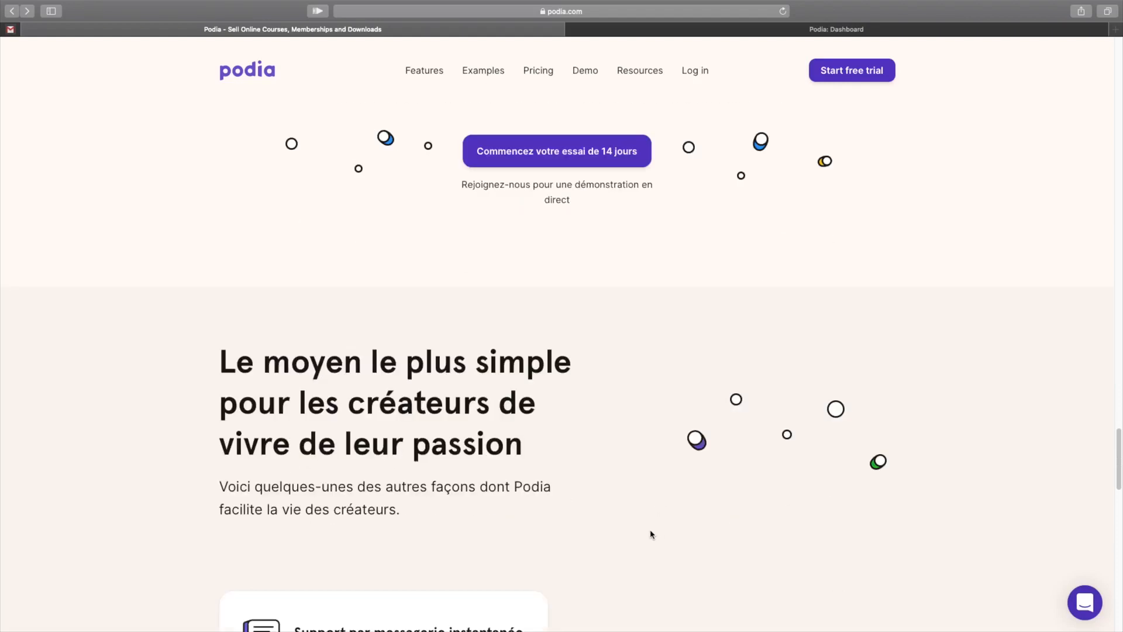
scroll(650, 535, "down", 3)
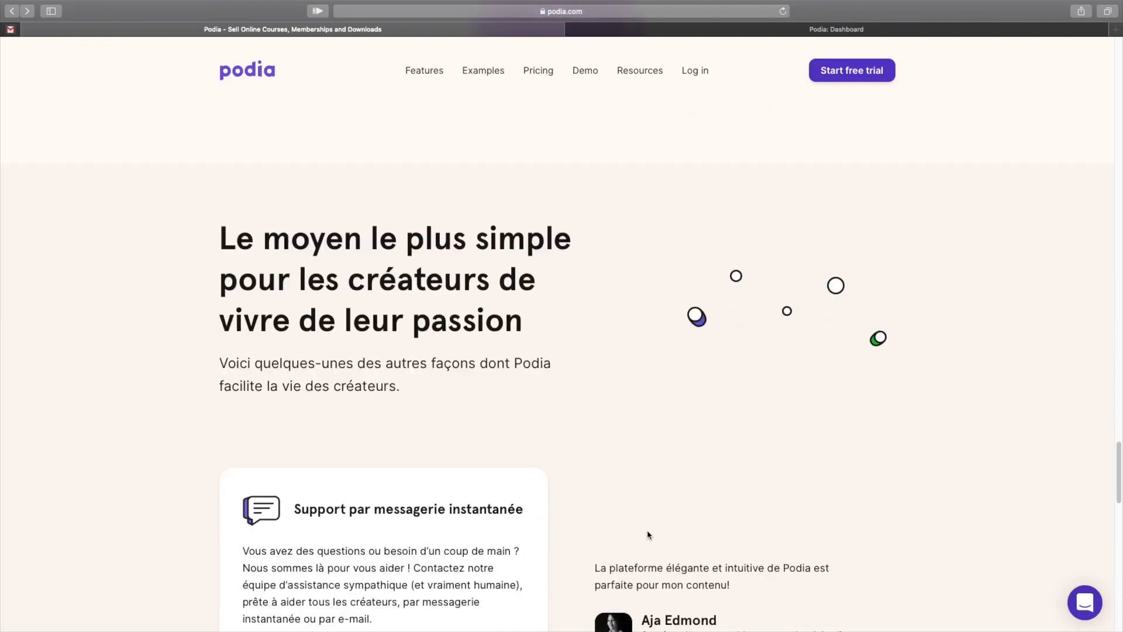
scroll(648, 535, "down", 5)
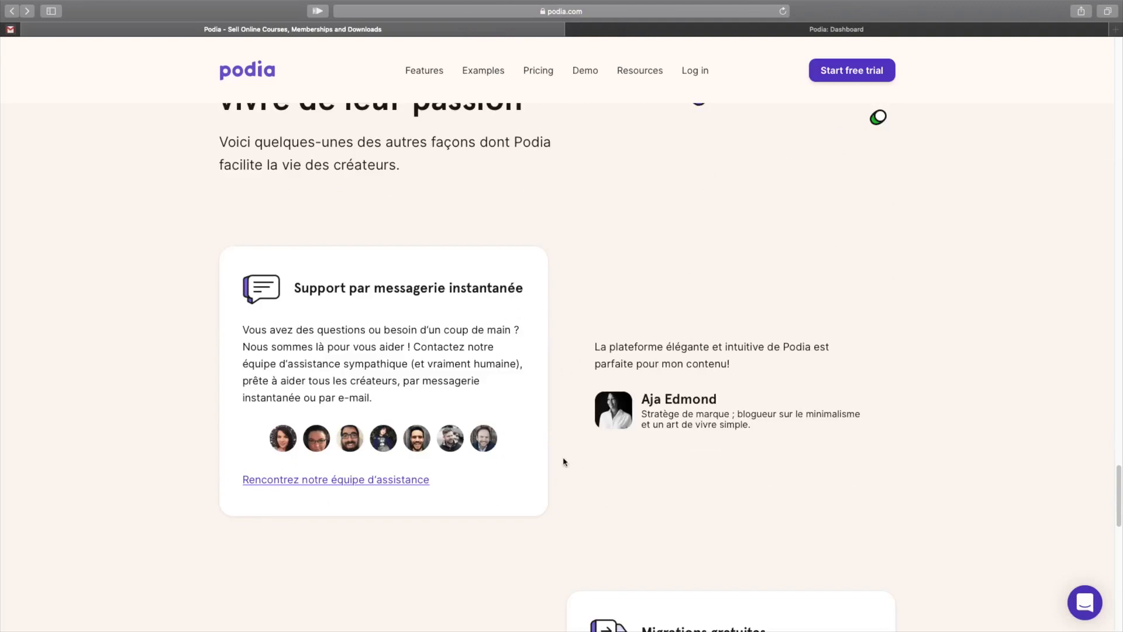
scroll(563, 462, "down", 1)
scroll(564, 461, "down", 3)
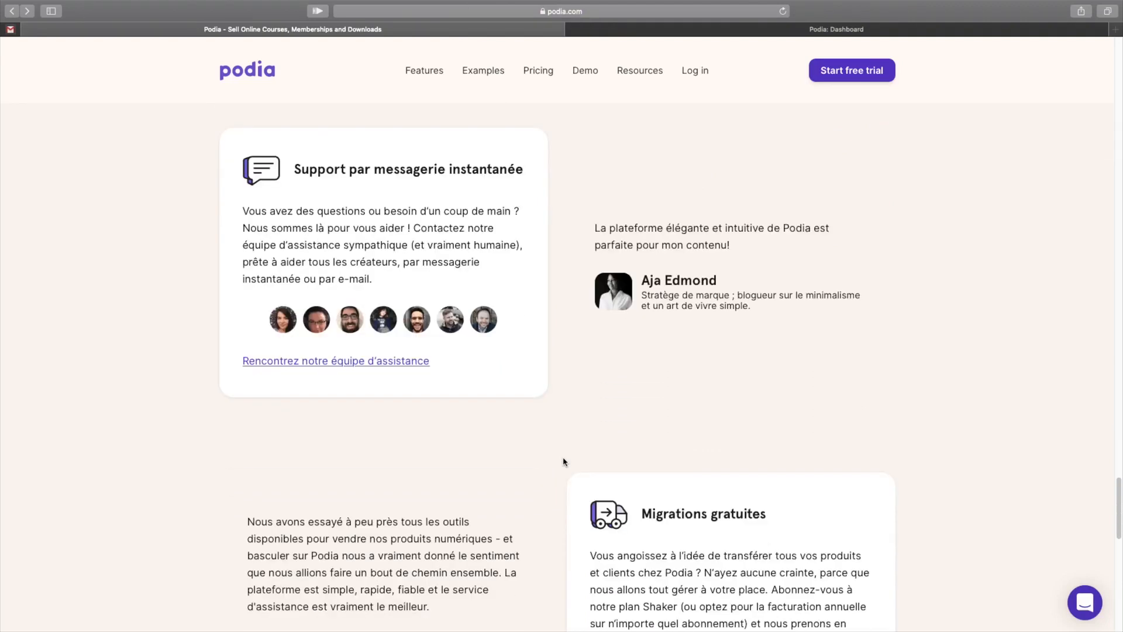
scroll(564, 462, "down", 2)
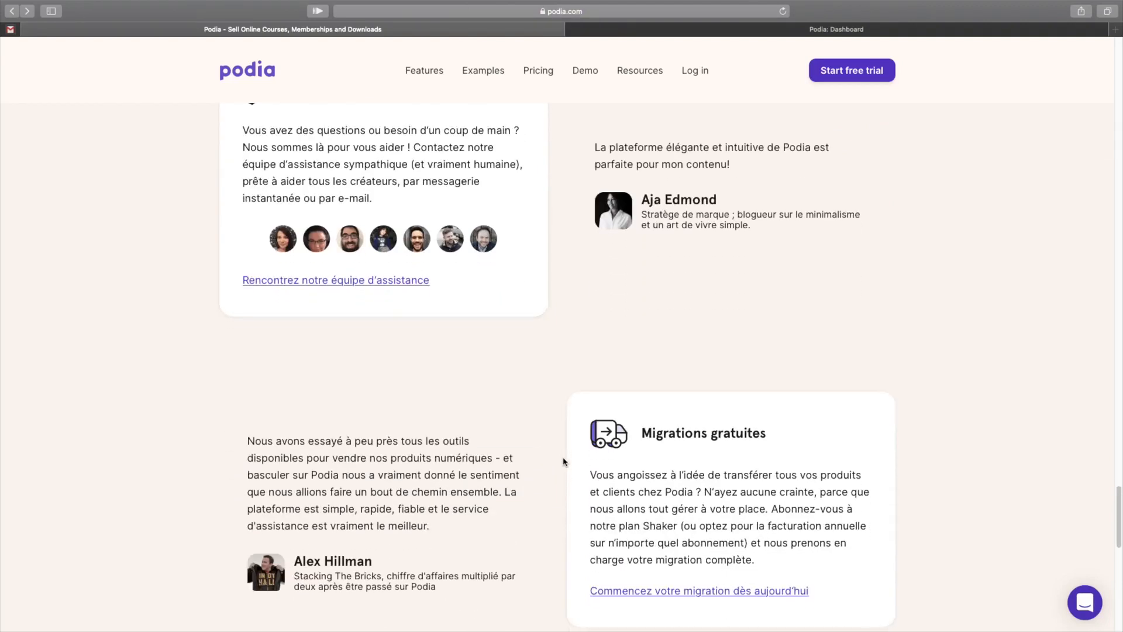
scroll(563, 461, "down", 2)
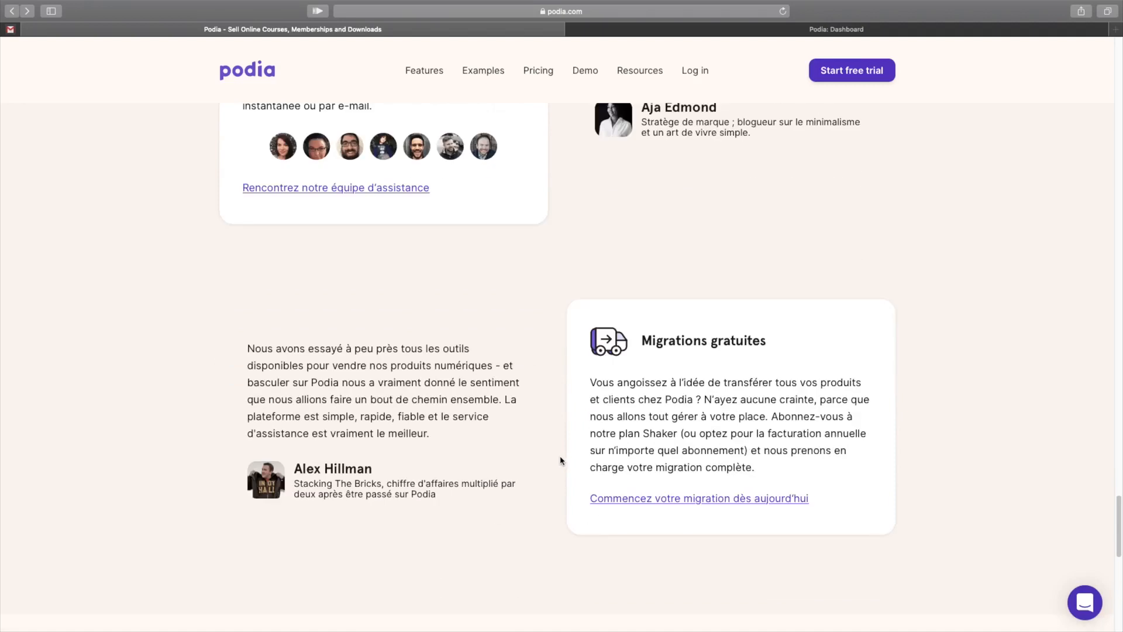
scroll(563, 457, "down", 3)
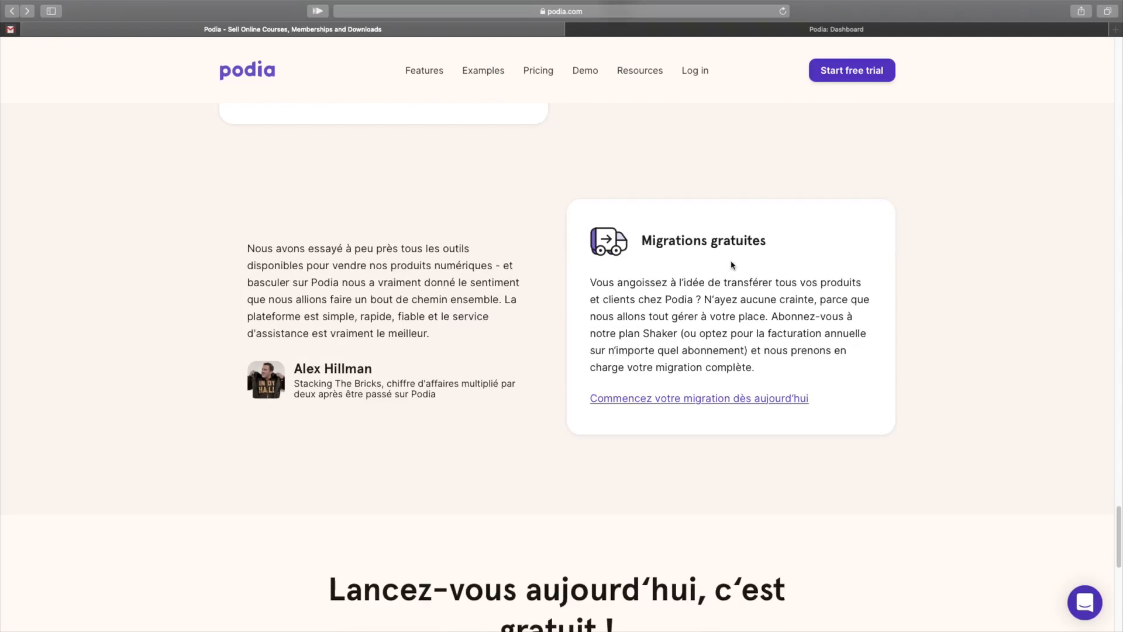
scroll(801, 457, "down", 10)
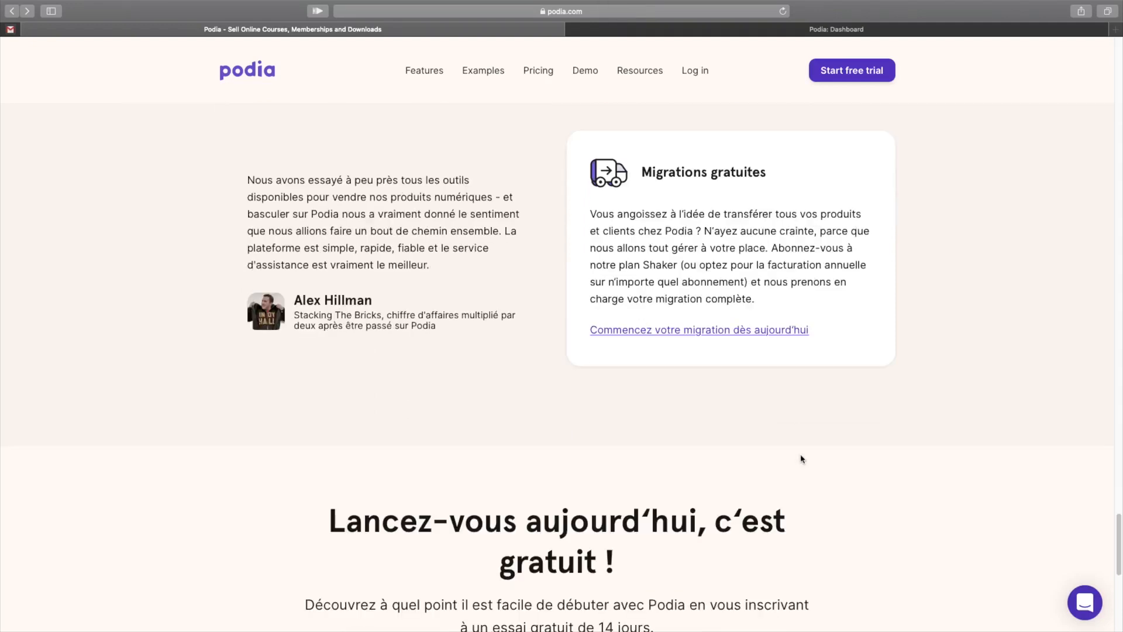
scroll(801, 459, "down", 5)
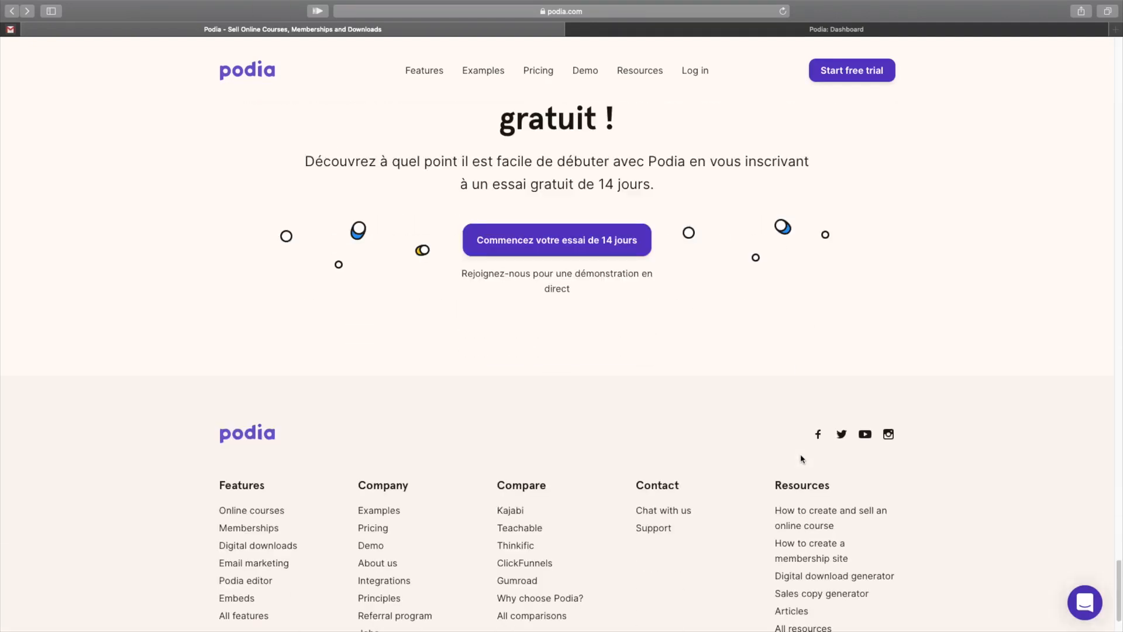
Open the Features page and read Étape 1 on setting up the store, from Migration gratuite to Intégrations.
scroll(802, 458, "up", 20)
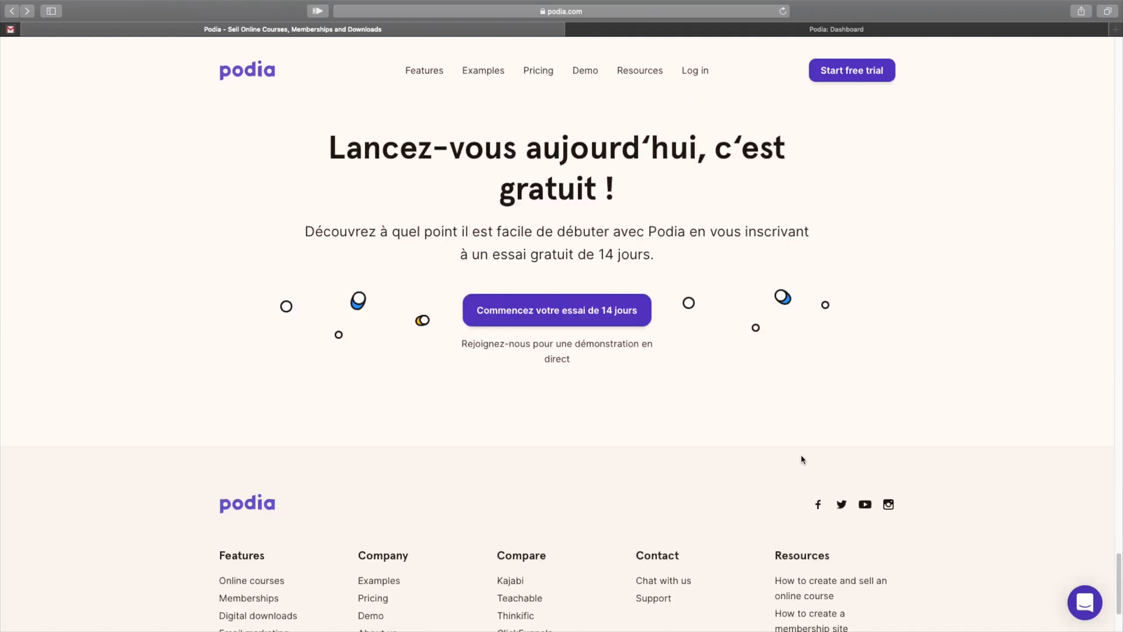
scroll(802, 461, "up", 20)
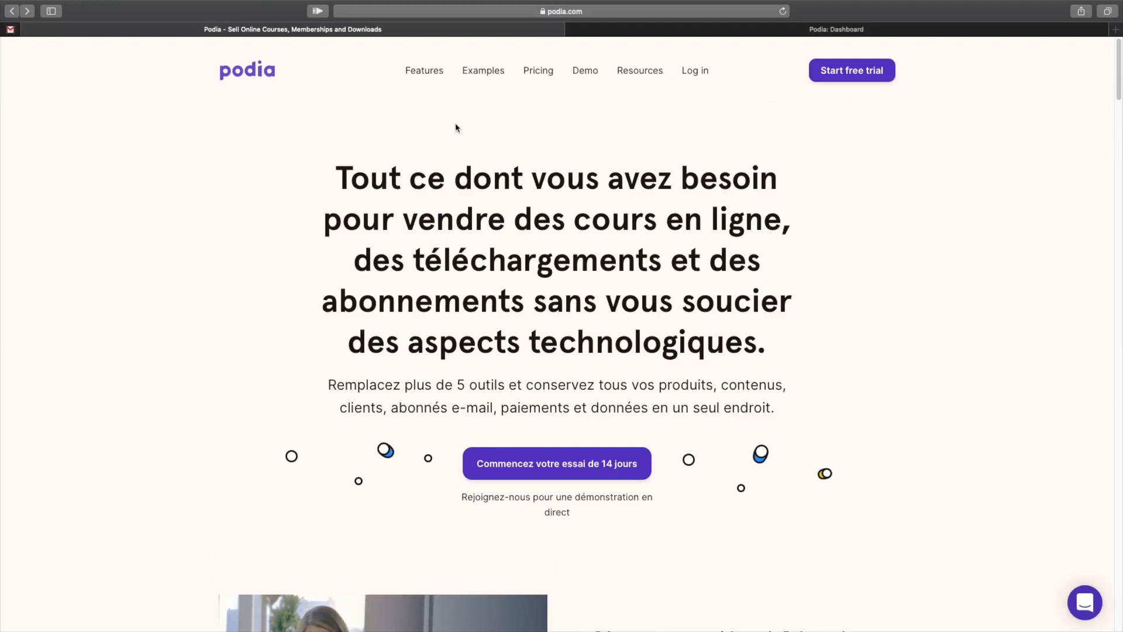
left_click(424, 71)
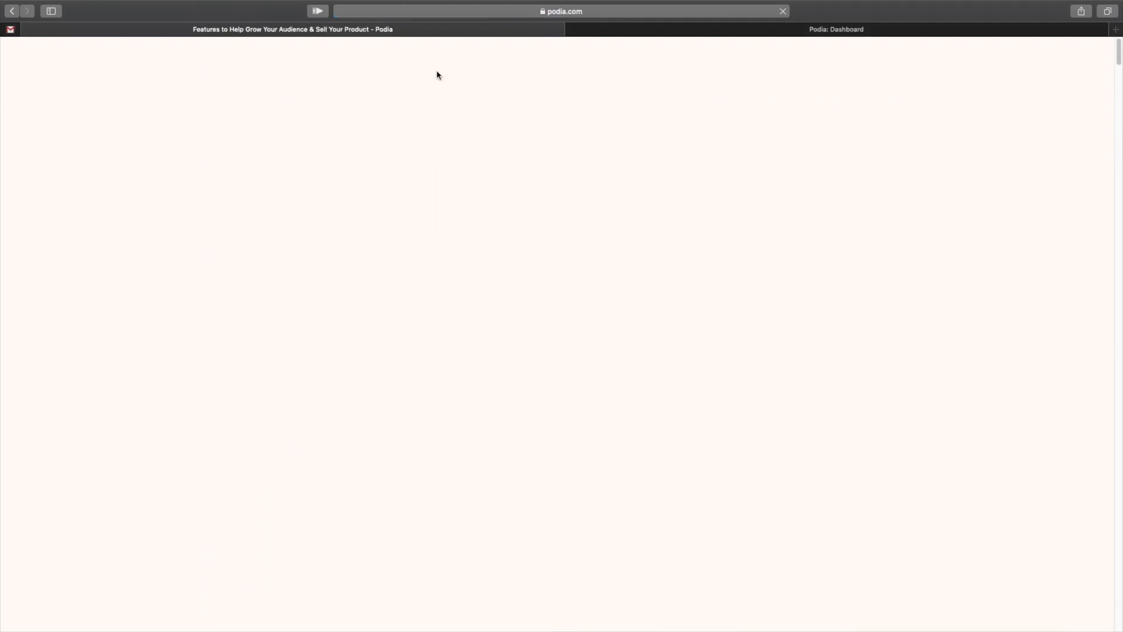
scroll(490, 206, "down", 1)
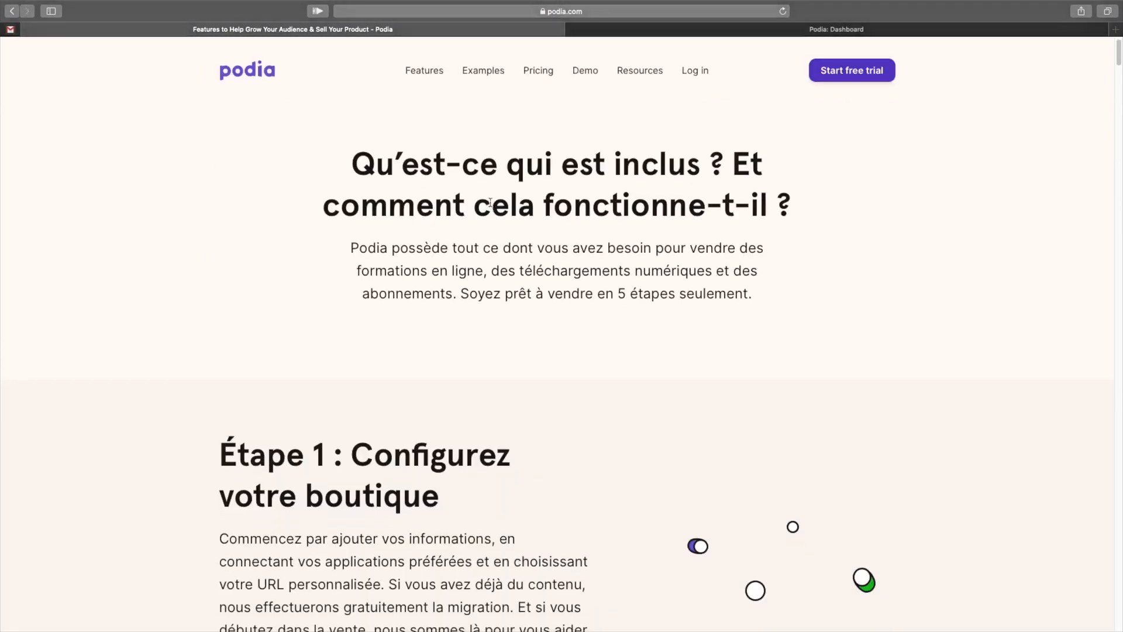
scroll(490, 203, "down", 5)
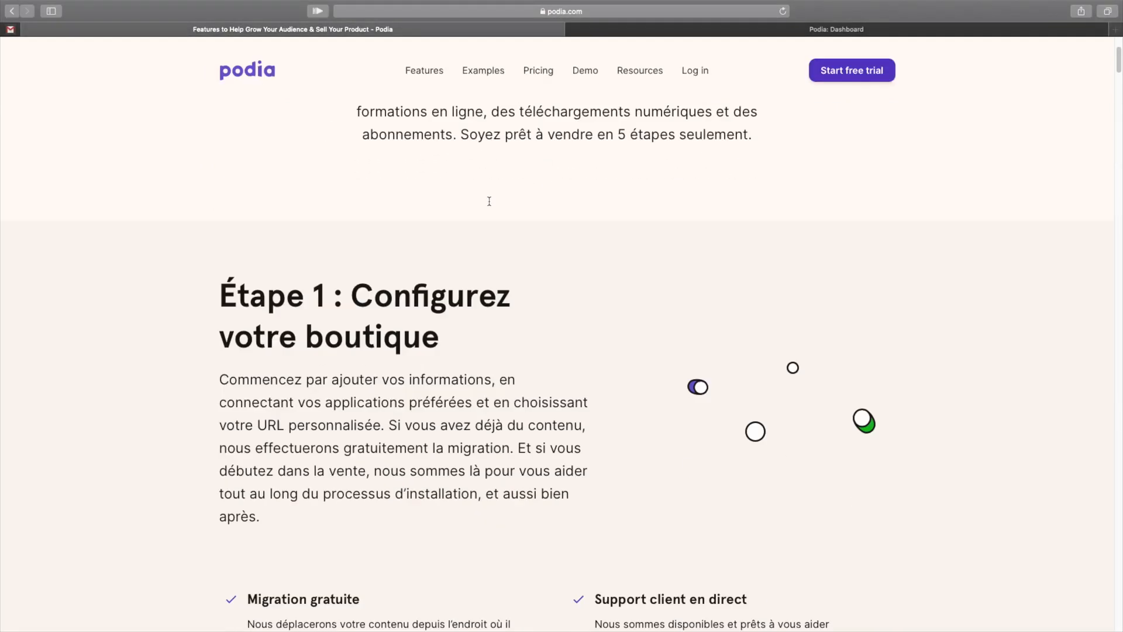
scroll(489, 202, "down", 3)
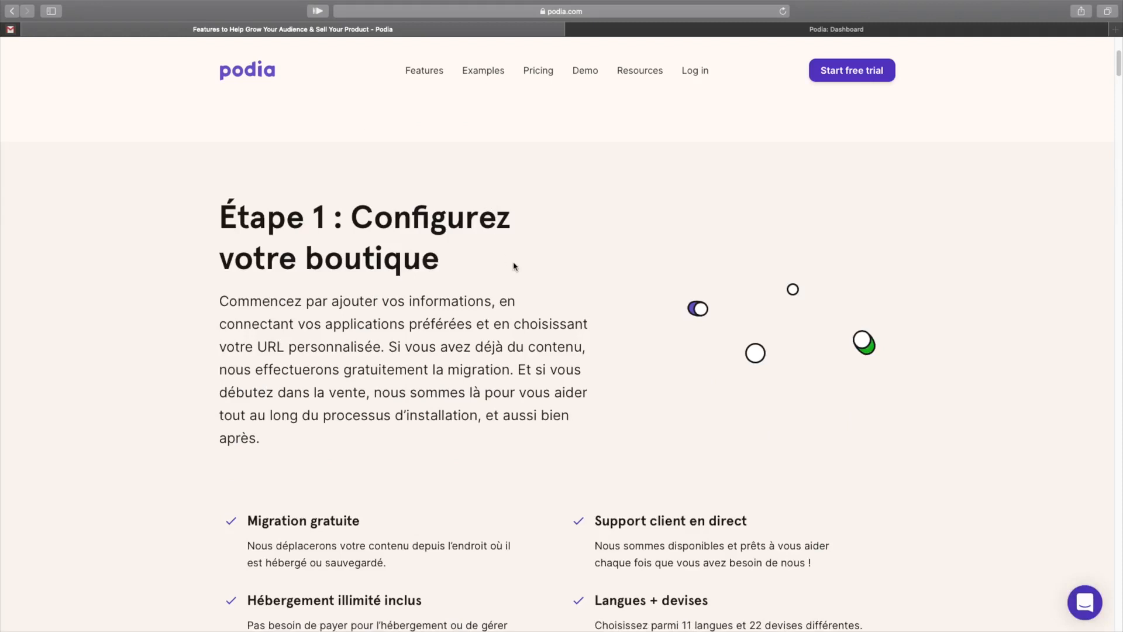
scroll(514, 267, "down", 10)
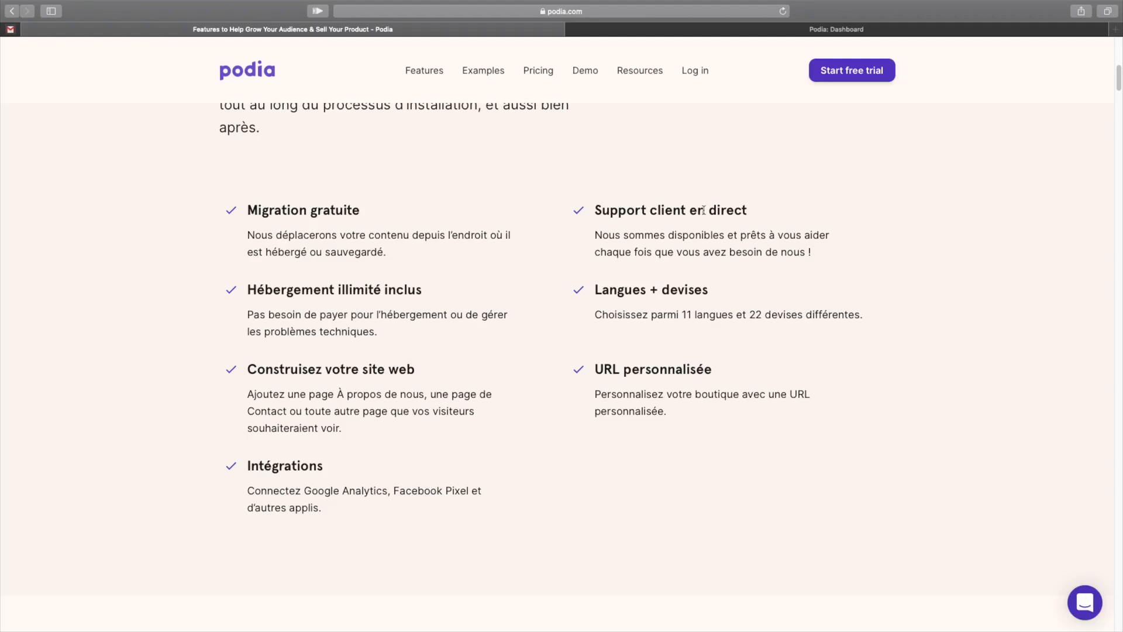
scroll(685, 338, "down", 3)
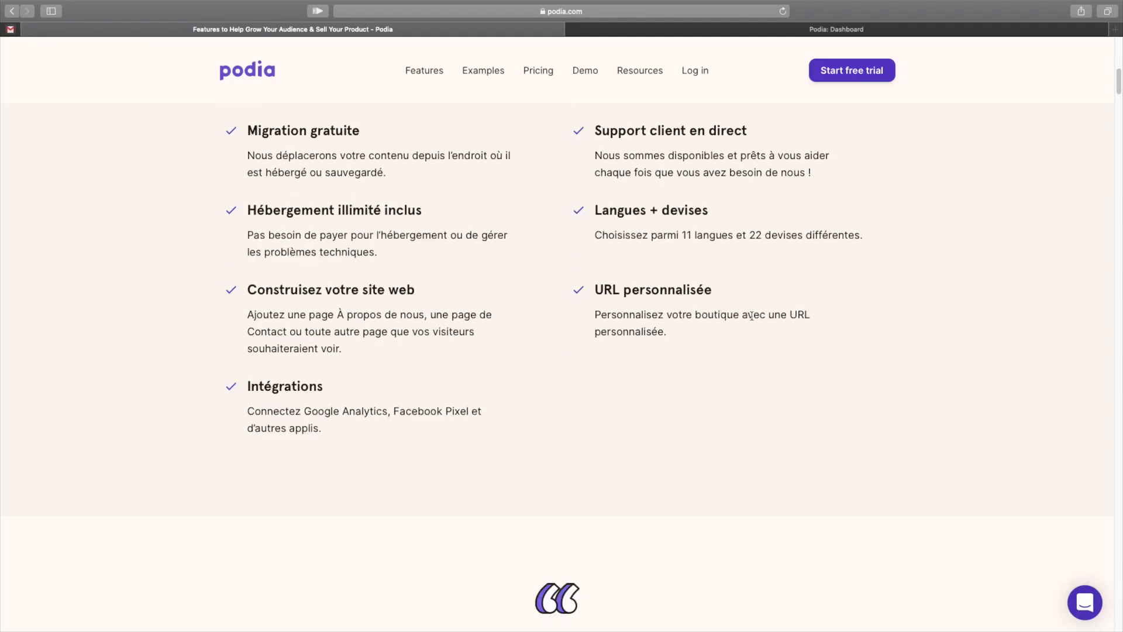
Review the Features page from Étape 2 on brand customization through the online course and digital download cards, down to Étape 4.
scroll(751, 316, "down", 10)
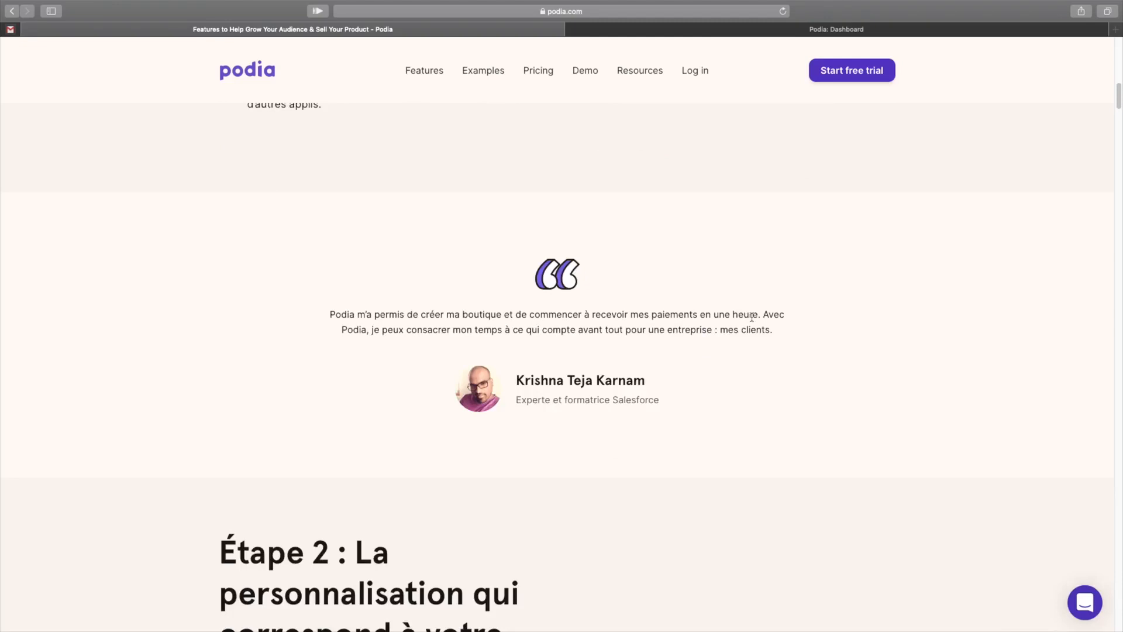
scroll(751, 317, "down", 12)
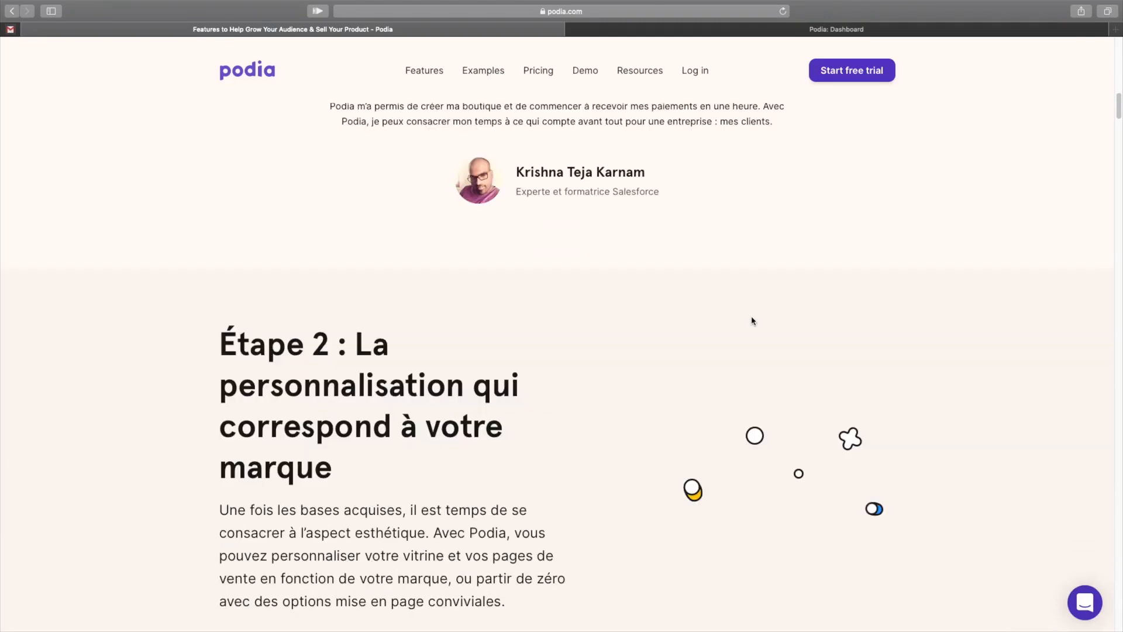
scroll(753, 322, "down", 6)
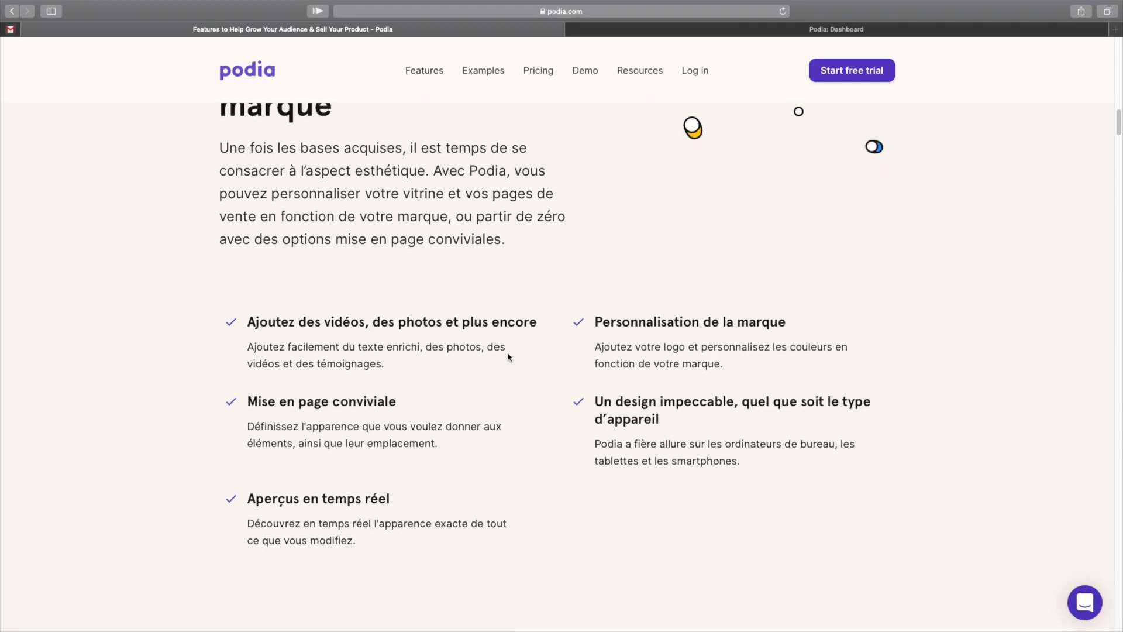
scroll(508, 357, "down", 18)
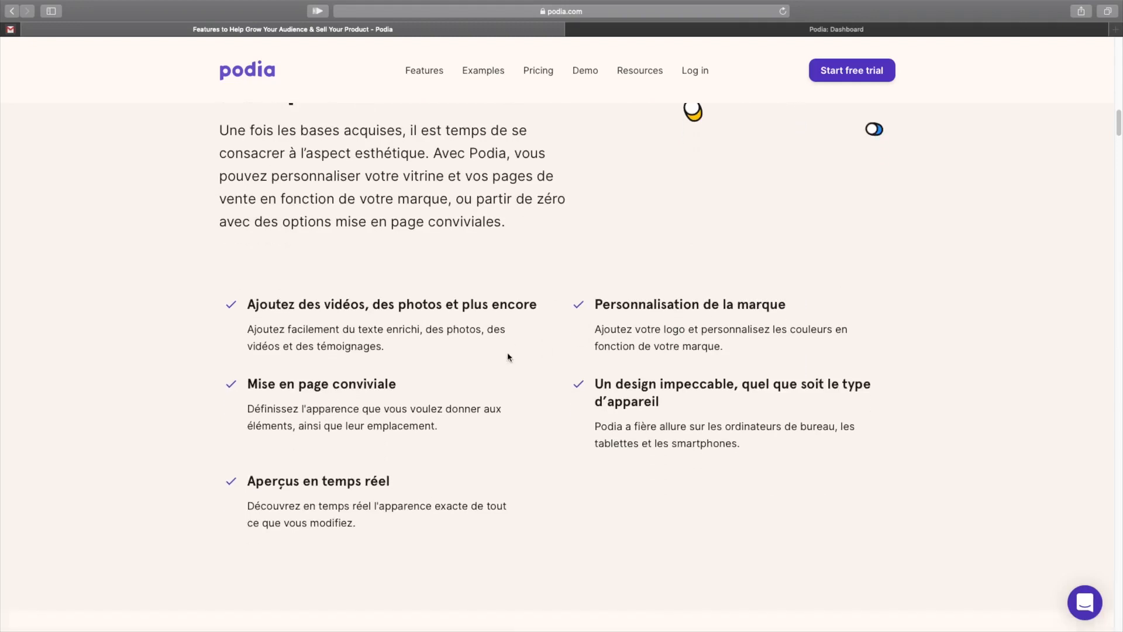
scroll(508, 357, "down", 20)
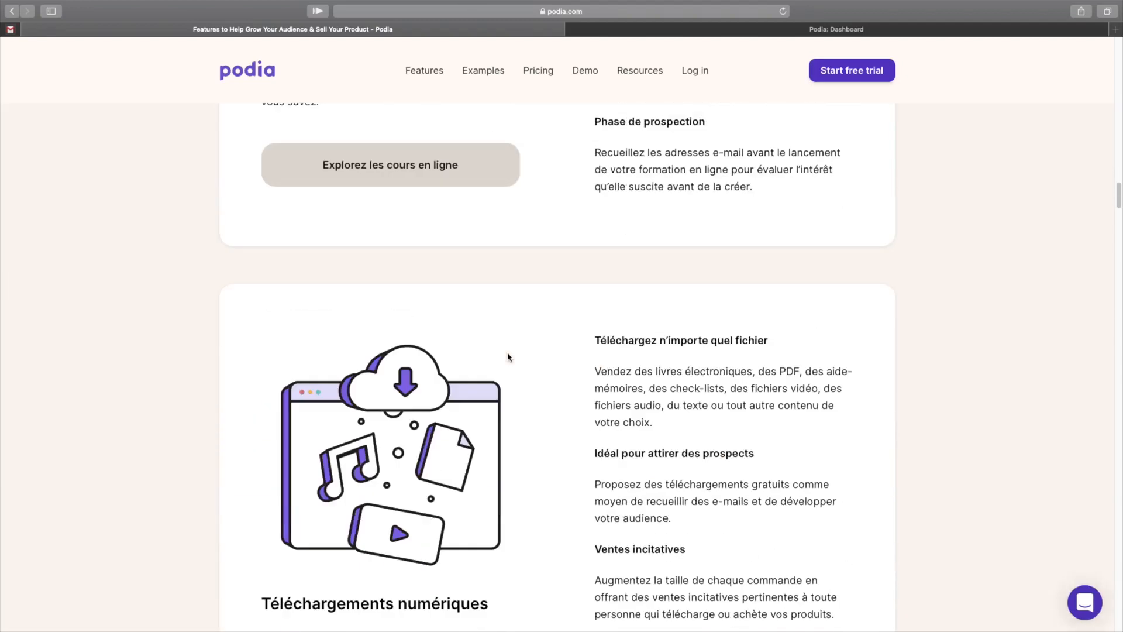
scroll(507, 357, "down", 7)
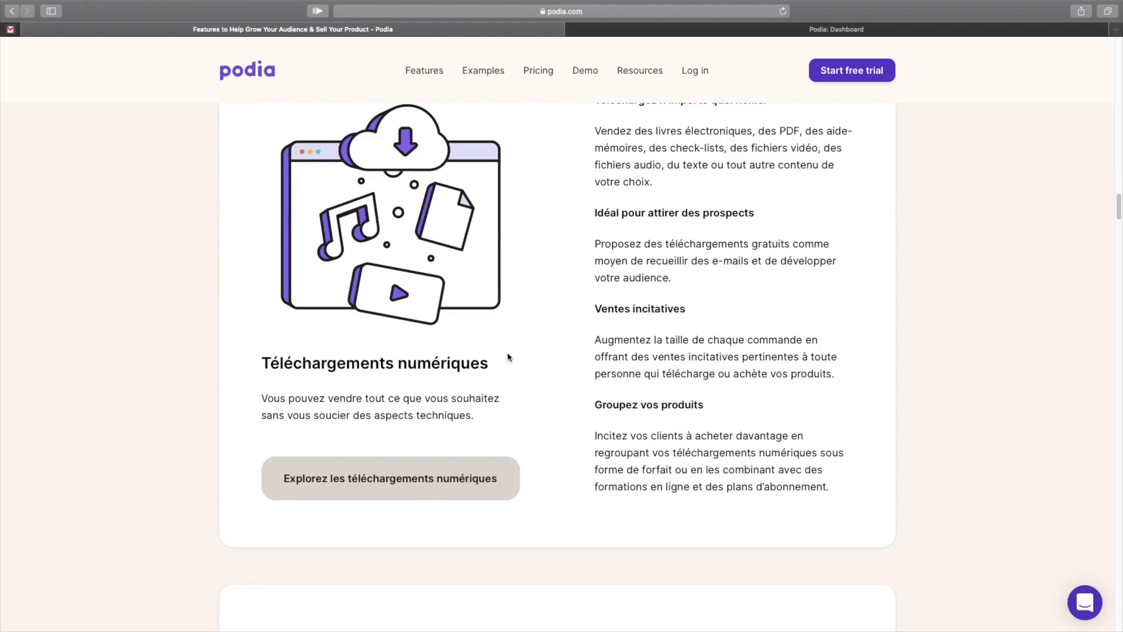
scroll(508, 357, "down", 10)
scroll(627, 434, "down", 20)
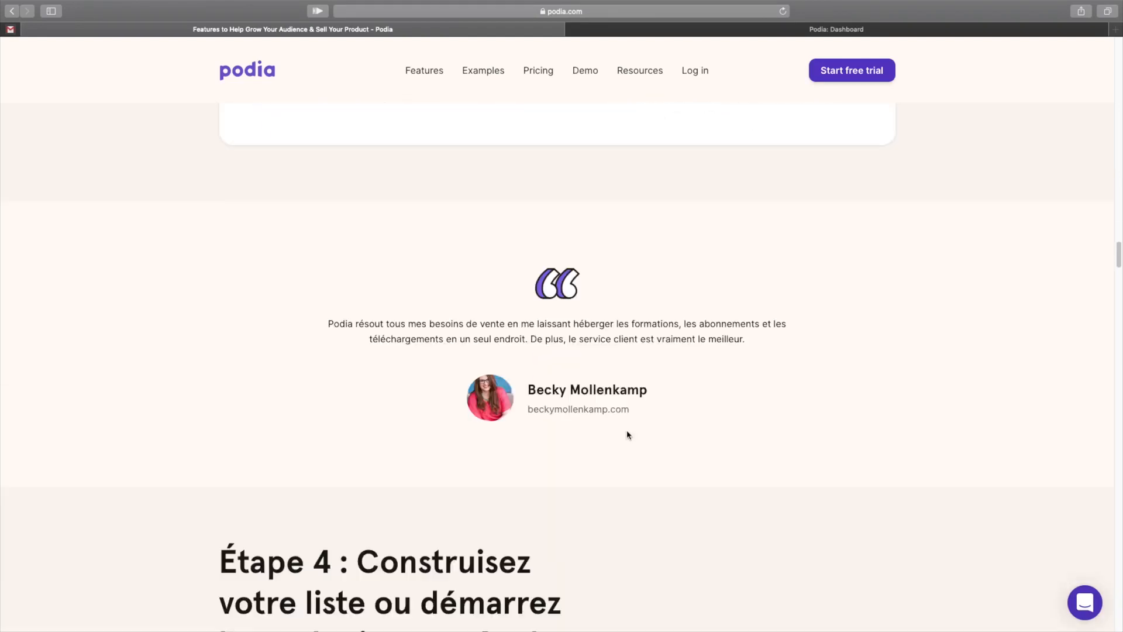
Open the Examples page and browse the creators' storefront cards down to Building Your Job-Winning Portfolio, returning to the page heading.
left_click(496, 79)
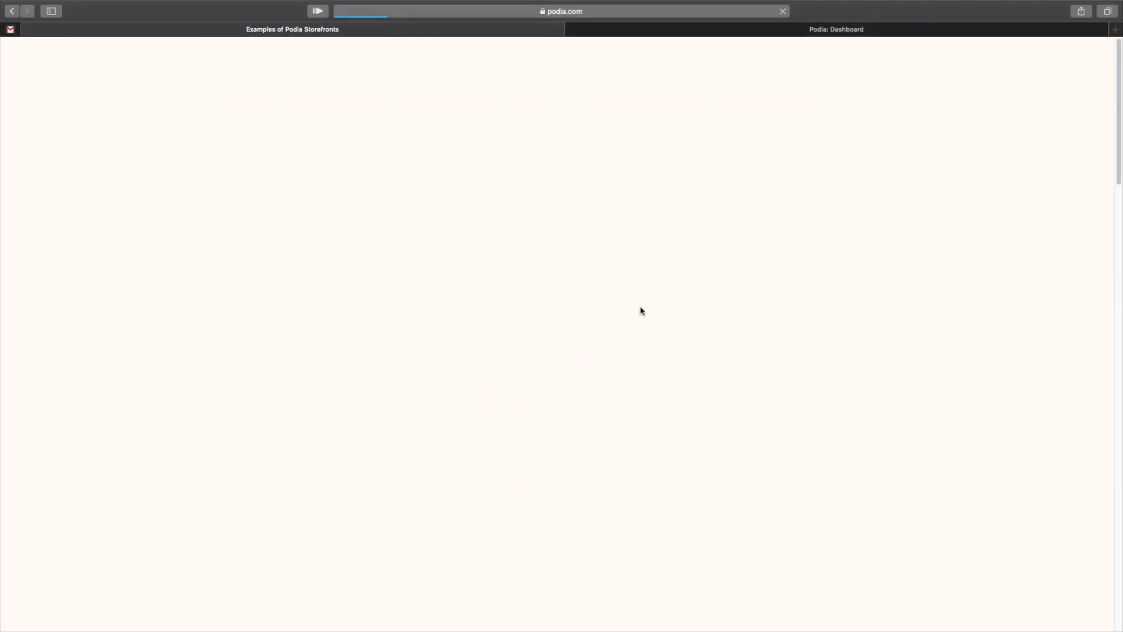
scroll(673, 465, "down", 3)
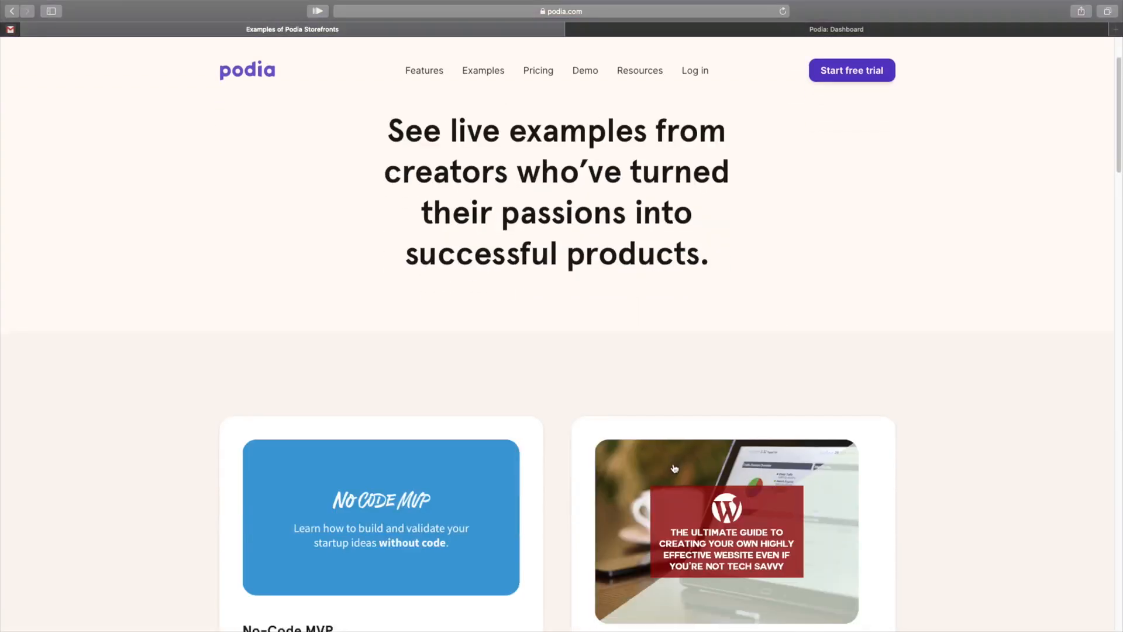
scroll(675, 468, "down", 10)
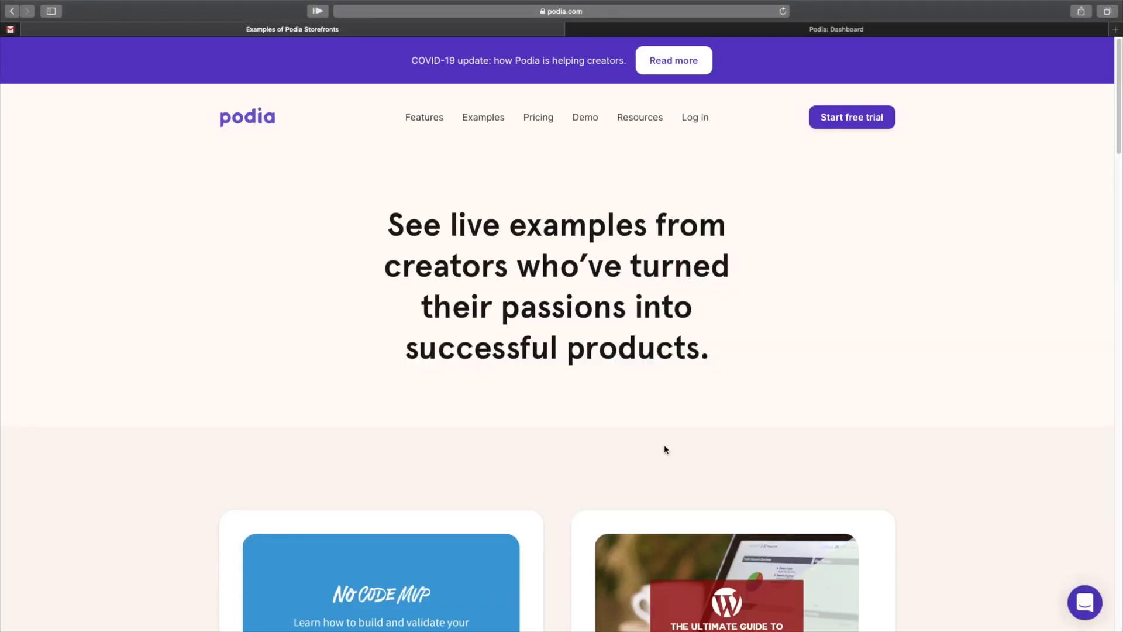
scroll(672, 464, "down", 20)
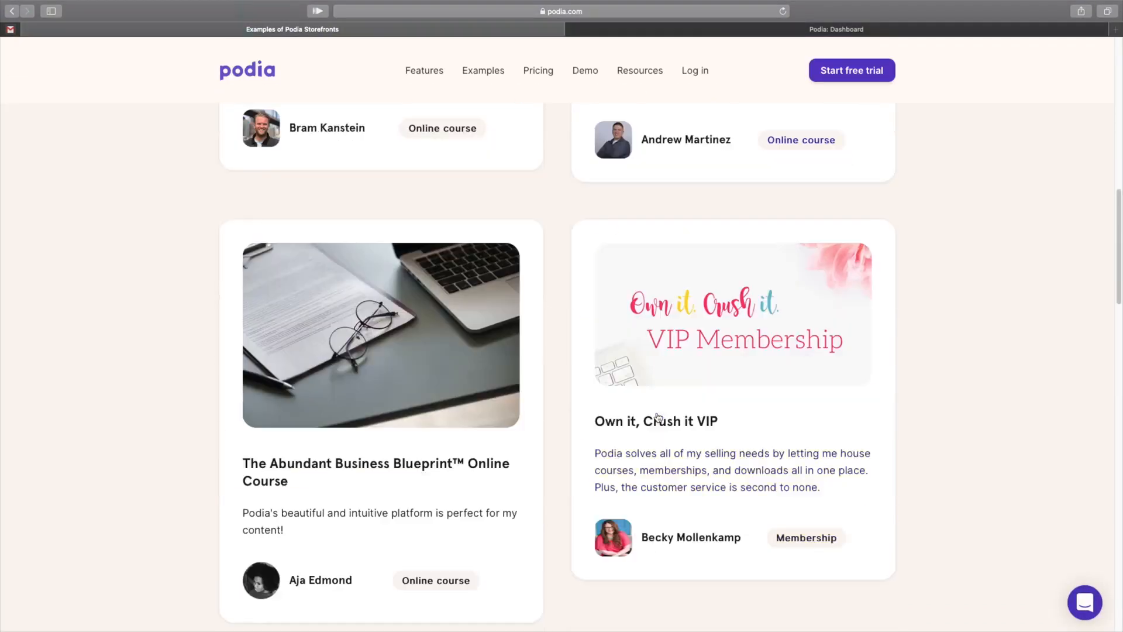
scroll(658, 417, "down", 12)
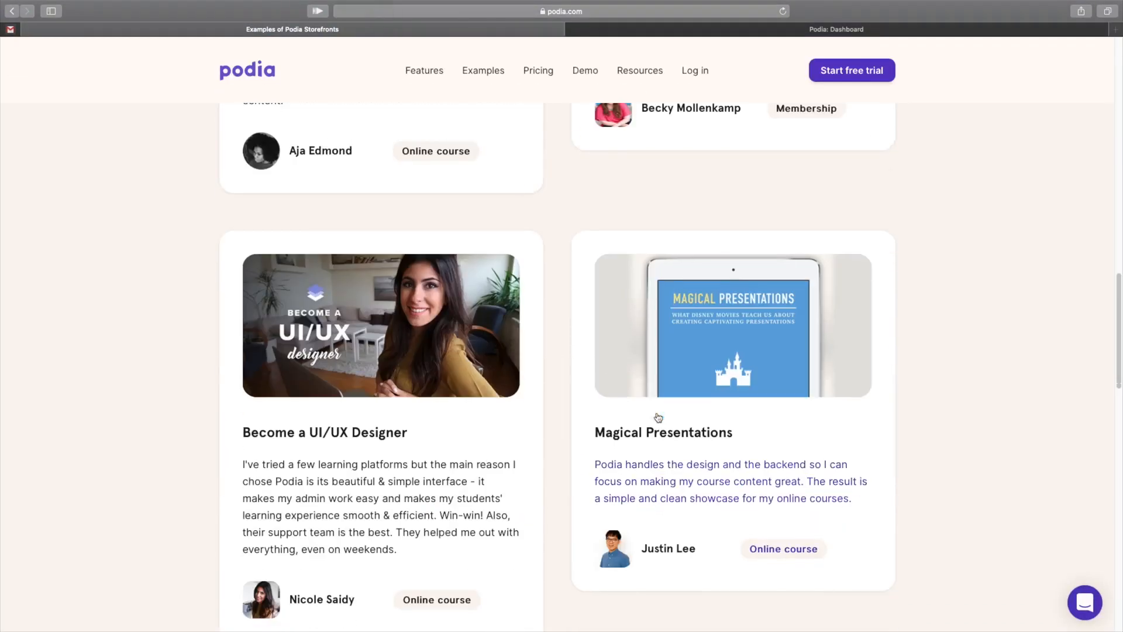
scroll(658, 417, "down", 4)
scroll(658, 417, "down", 14)
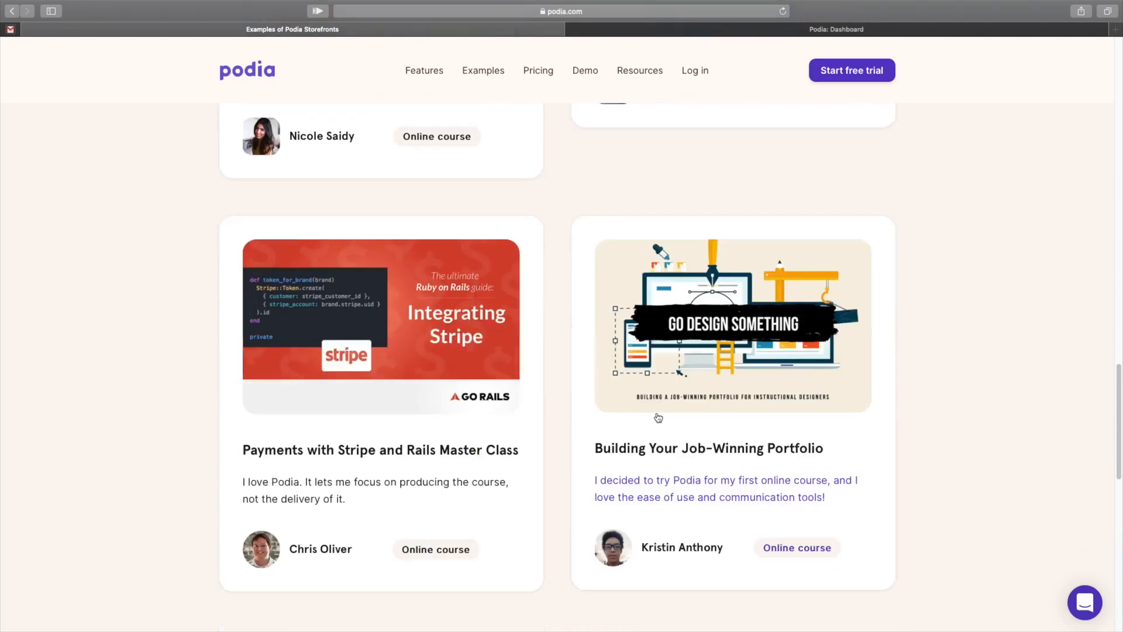
scroll(658, 417, "up", 20)
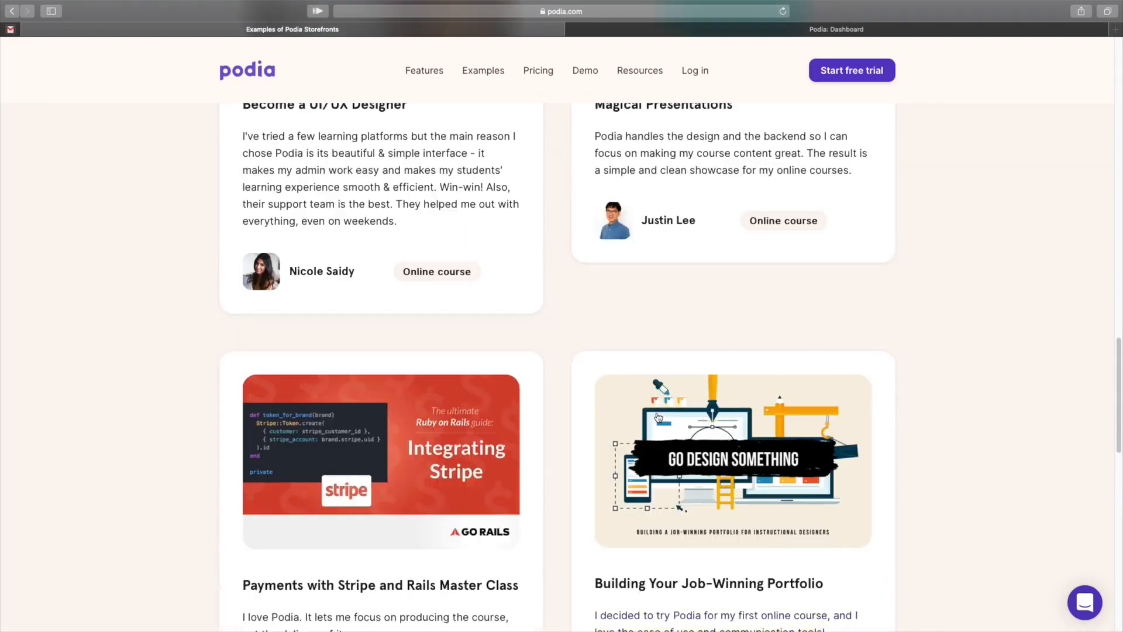
scroll(658, 417, "up", 15)
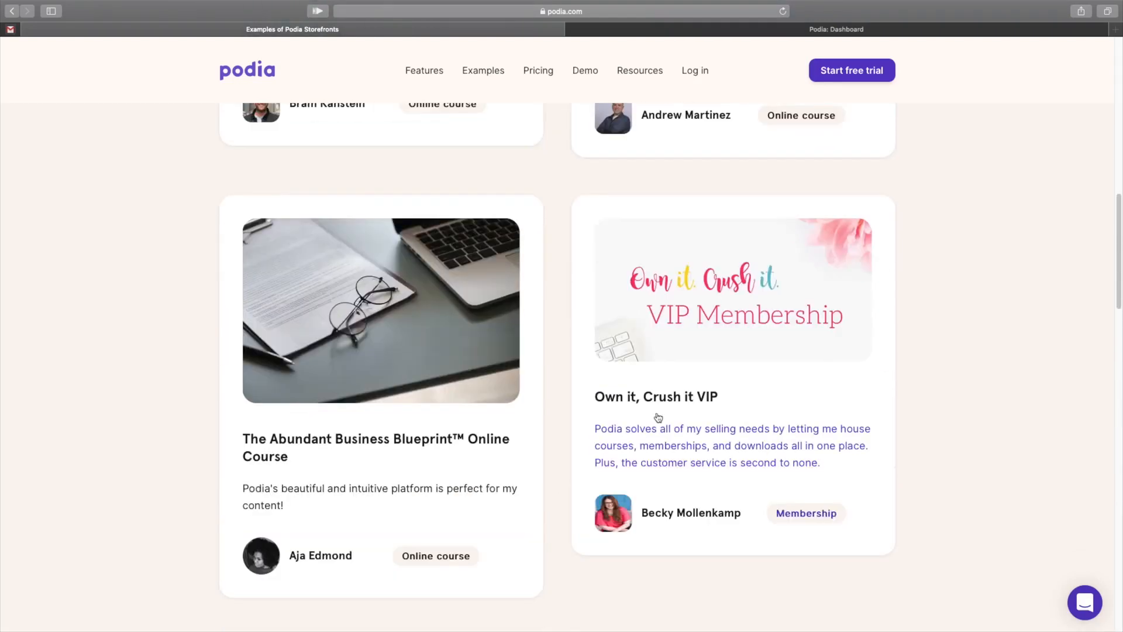
scroll(657, 417, "up", 12)
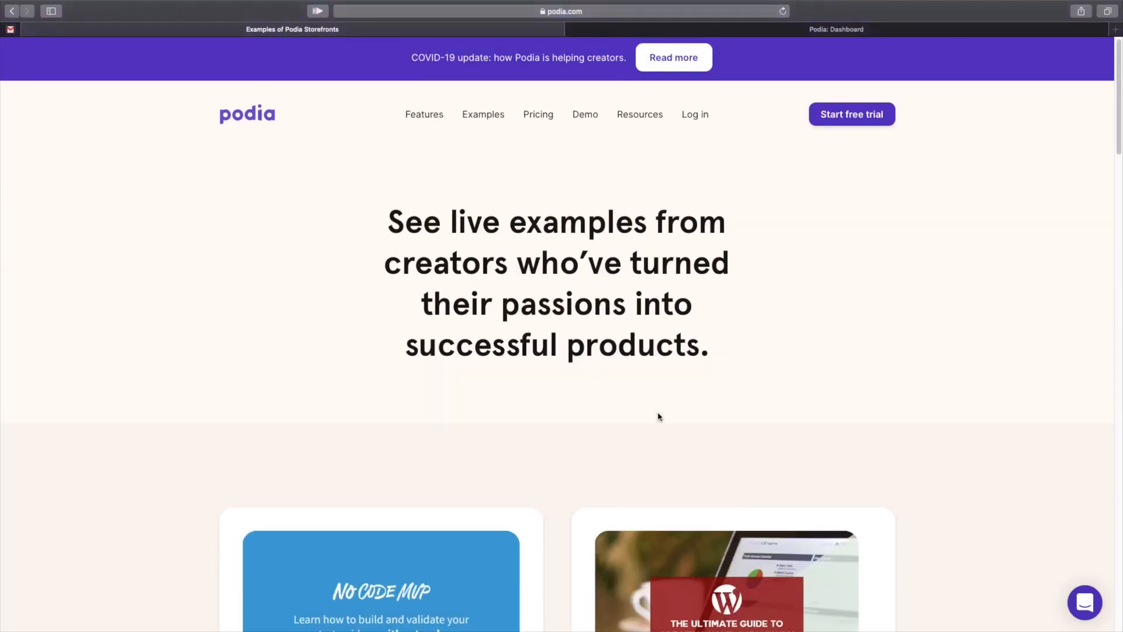
Open the Pricing page and compare the monthly prices and included features of the Mover and Shaker plans.
left_click(530, 116)
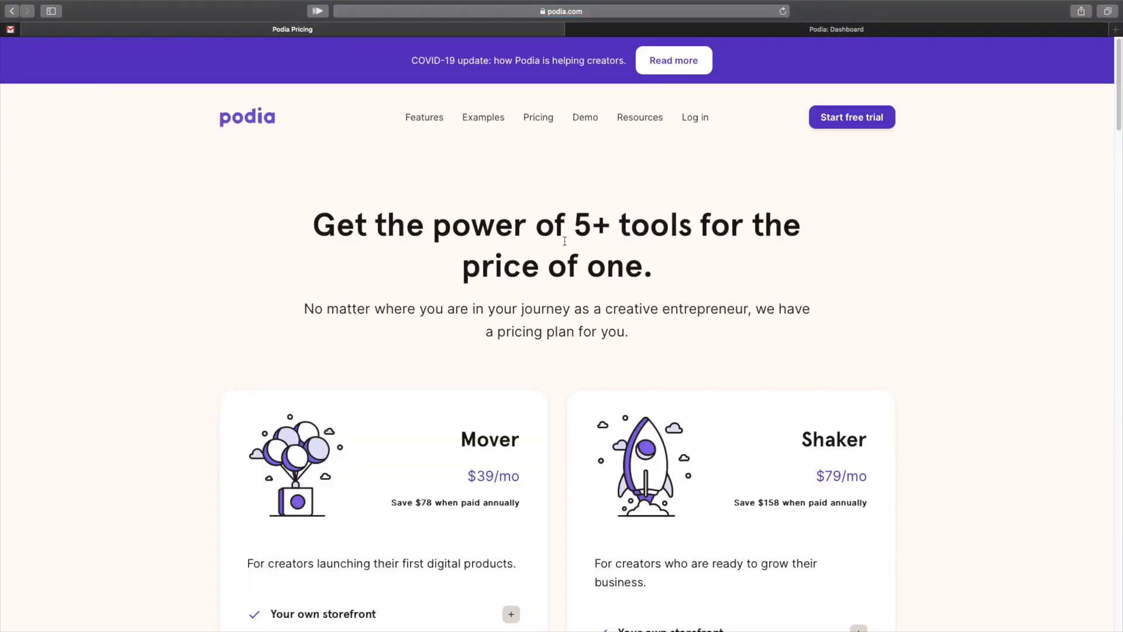
scroll(564, 241, "down", 5)
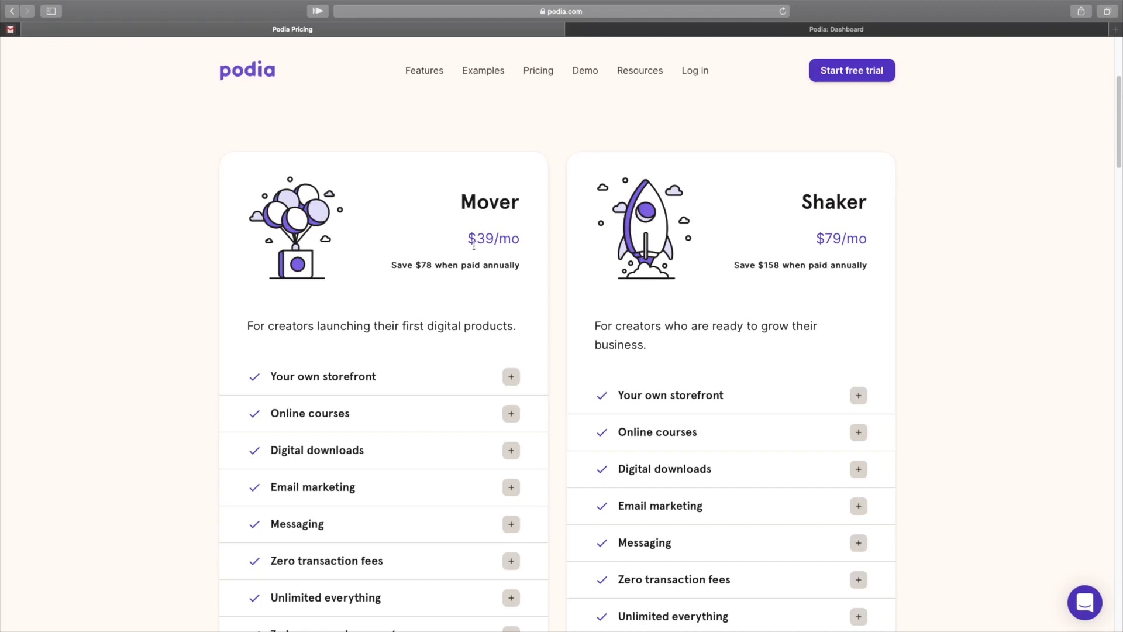
scroll(474, 247, "down", 1)
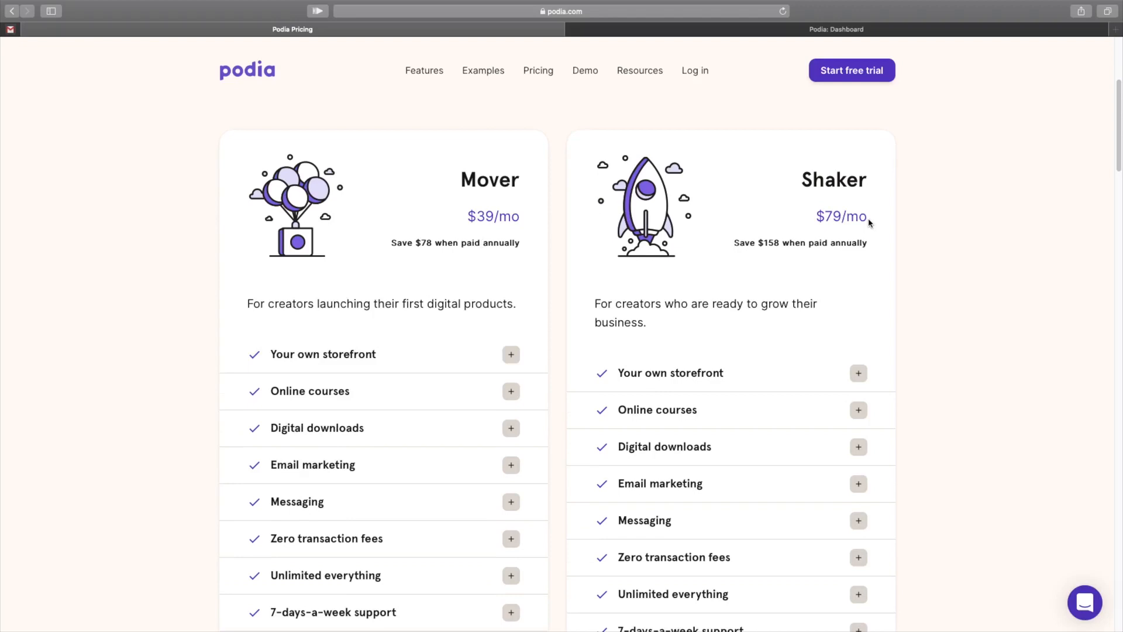
scroll(844, 310, "down", 3)
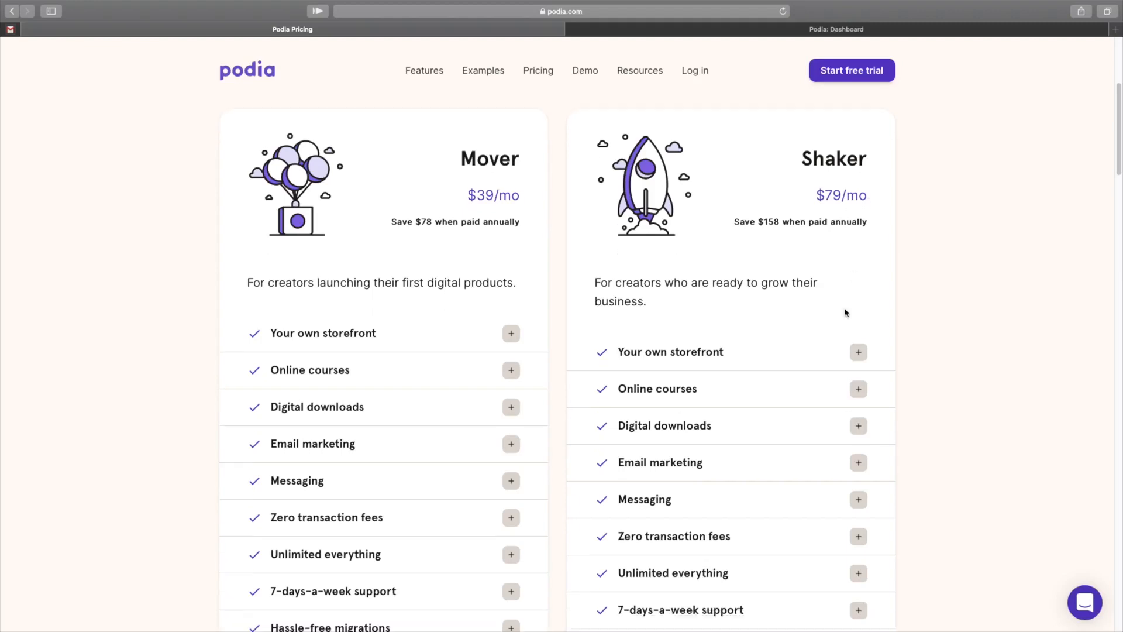
scroll(844, 313, "down", 10)
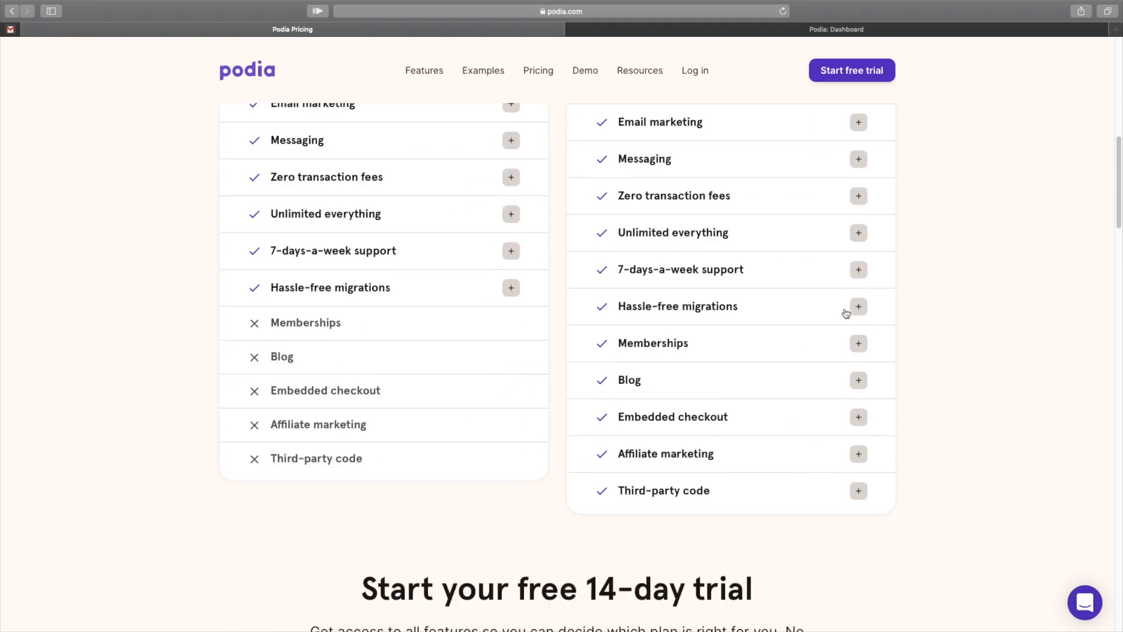
Read the Memberships and Blog descriptions in the Shaker plan, collapsing each one after reading.
left_click(857, 345)
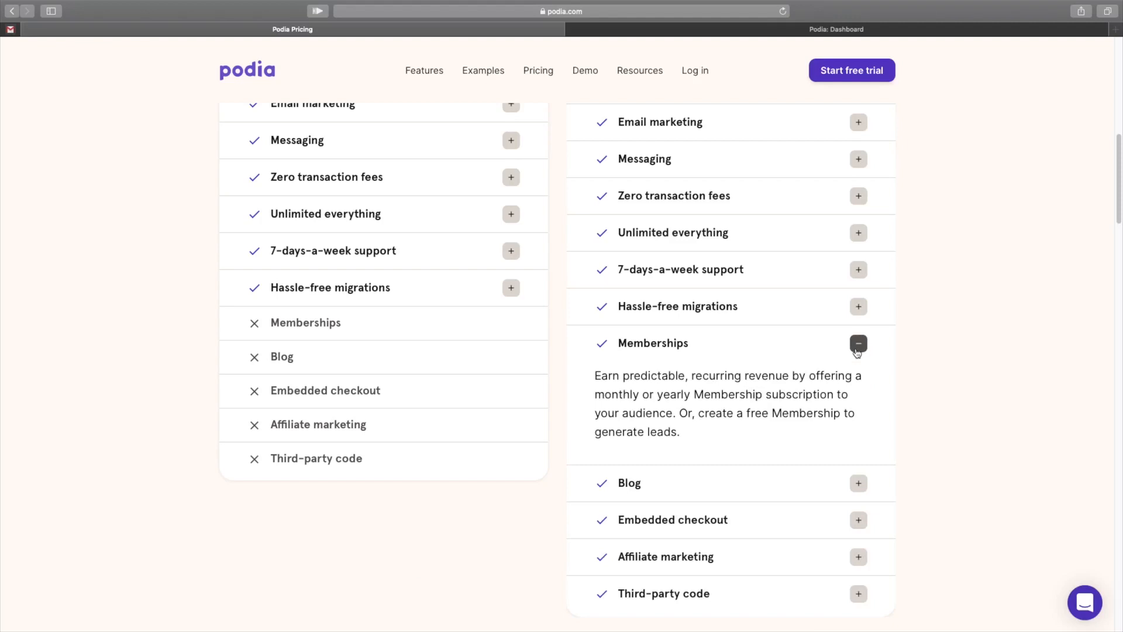
left_click(857, 345)
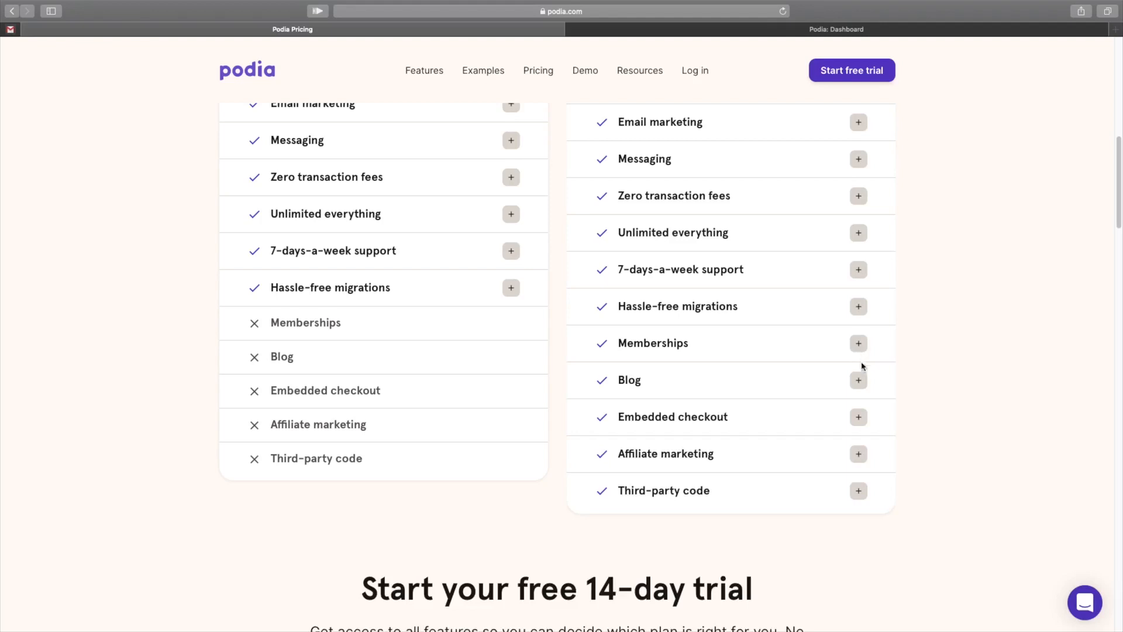
left_click(858, 383)
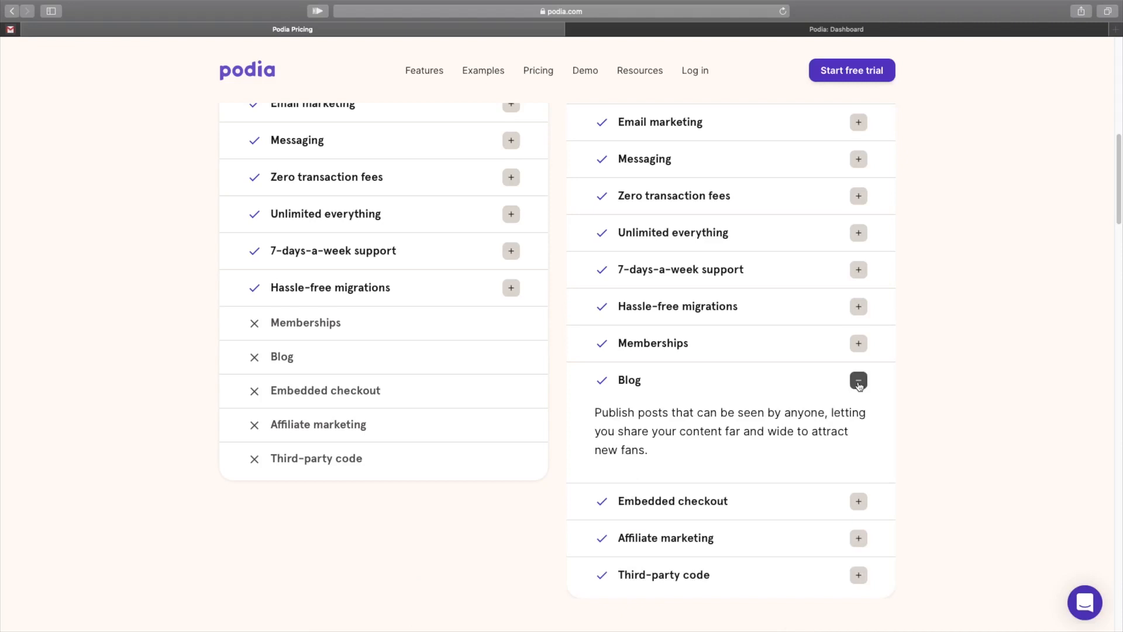
left_click(858, 381)
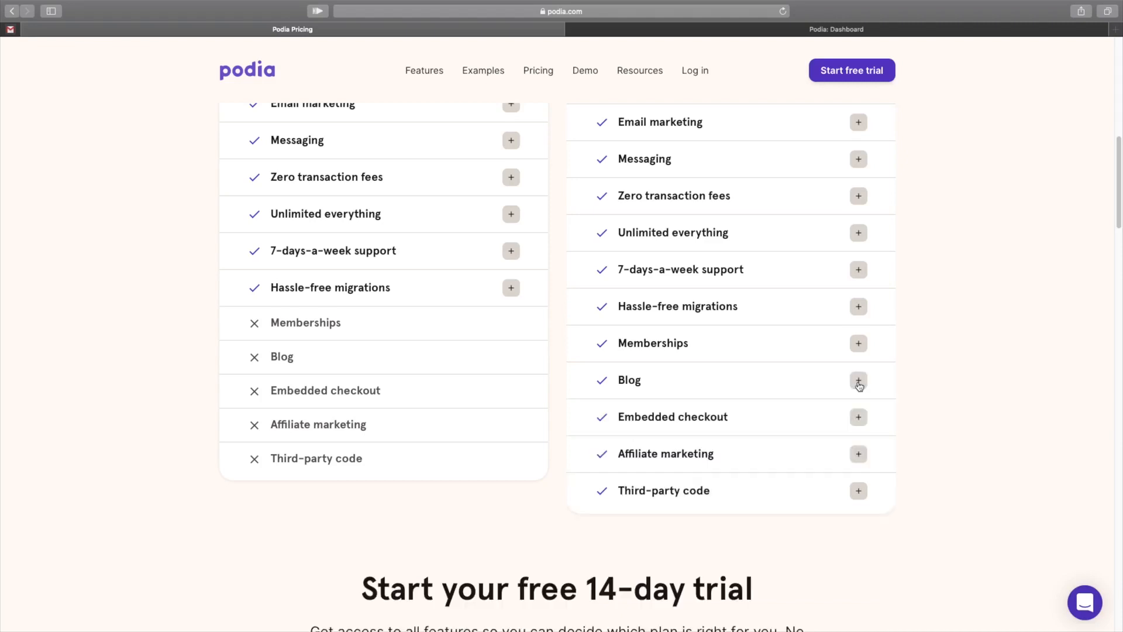
Expand the Embedded checkout and Affiliate marketing descriptions in the Shaker plan and read them.
left_click(858, 418)
scroll(858, 420, "down", 3)
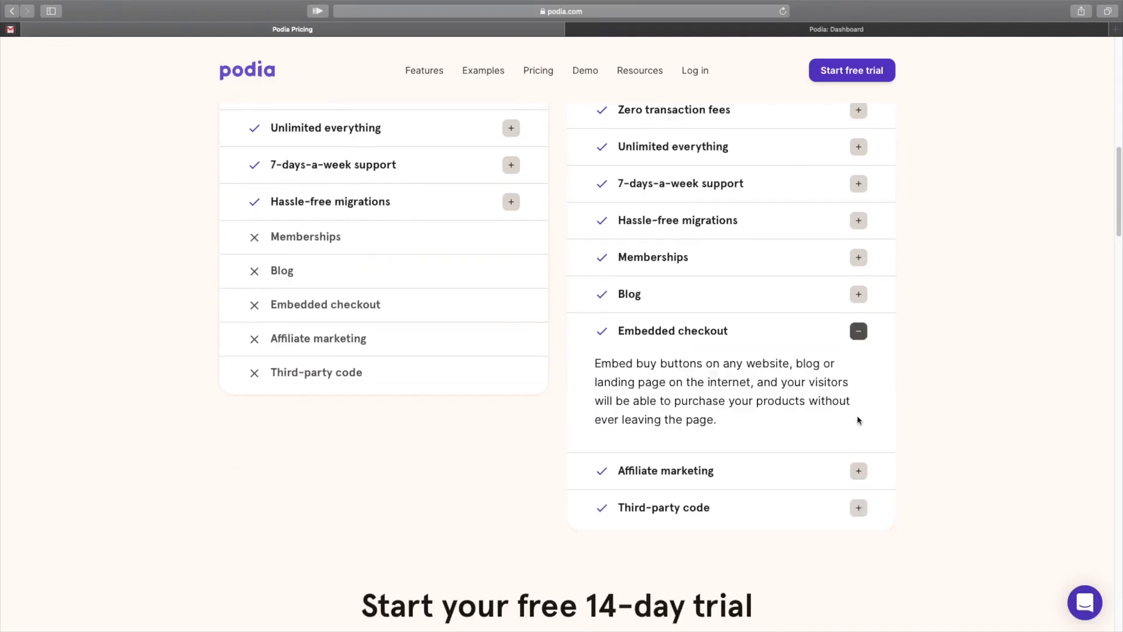
left_click(859, 458)
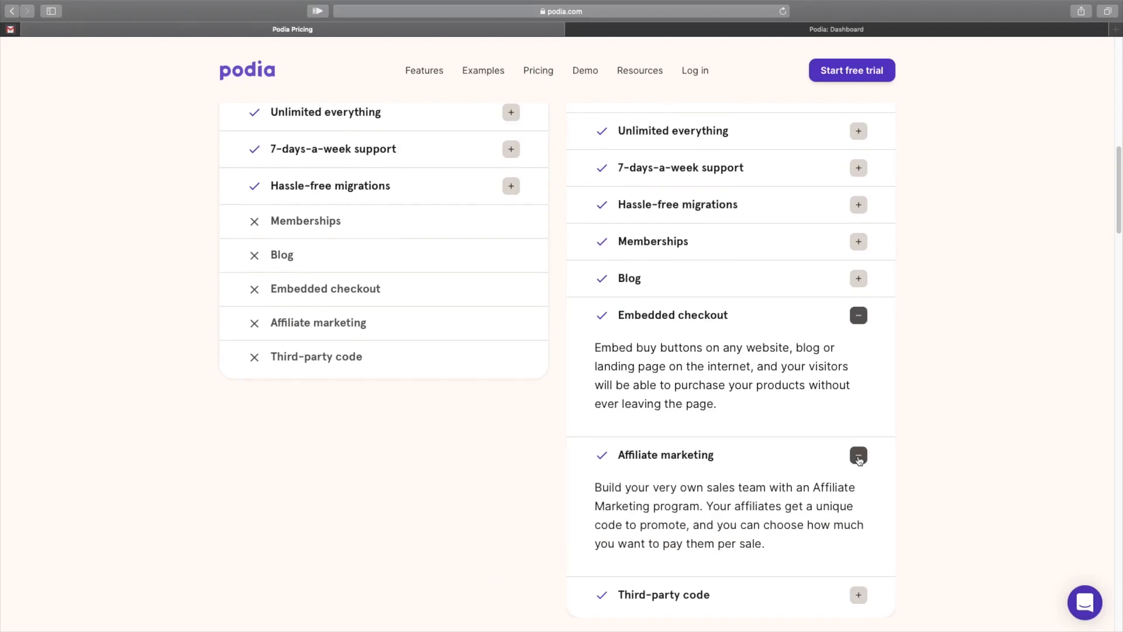
Expand the Third-party code description in the Shaker plan and read it.
scroll(859, 460, "down", 2)
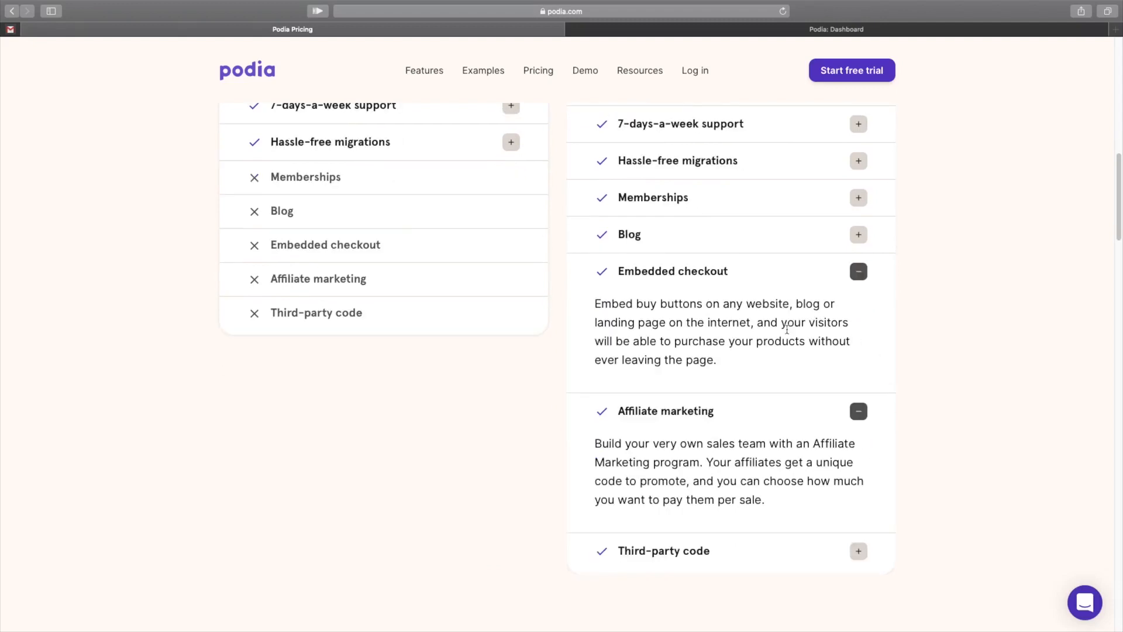
scroll(679, 359, "down", 2)
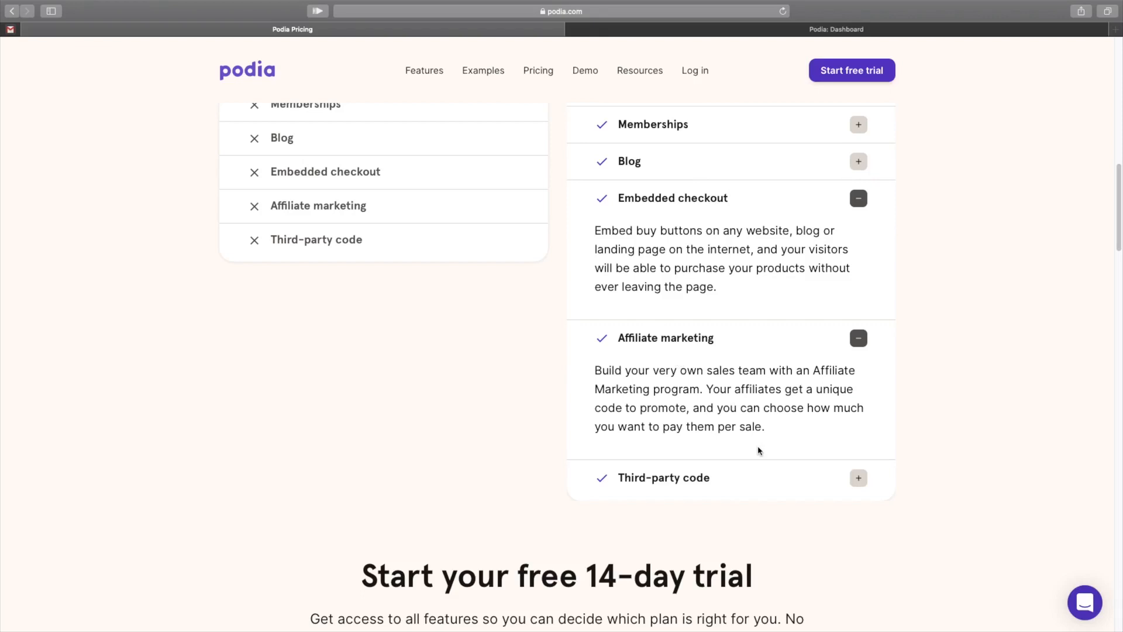
left_click(858, 477)
scroll(859, 480, "down", 1)
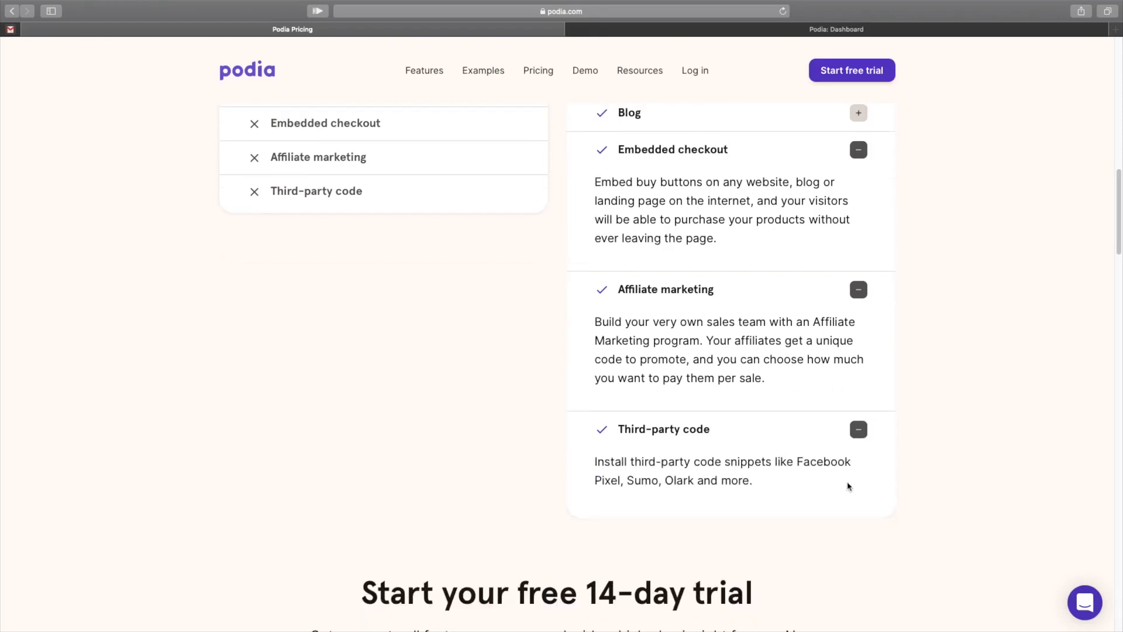
scroll(903, 484, "down", 5)
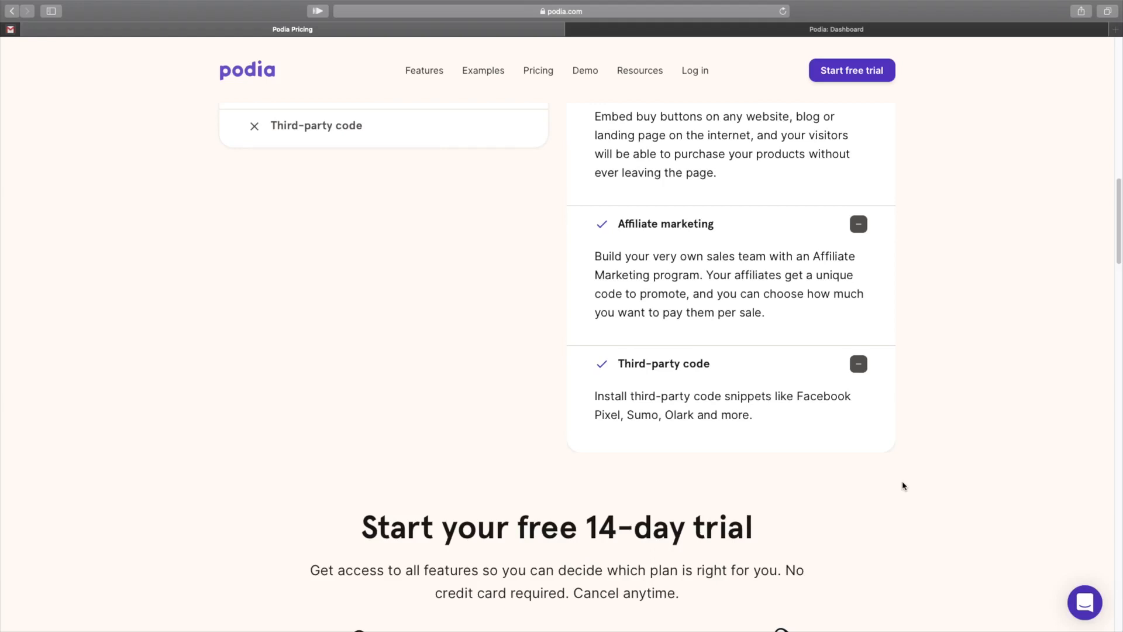
Check the Your own storefront and Hassle-free migrations descriptions in the Mover plan, collapsing each, and return to the page heading.
scroll(895, 477, "up", 12)
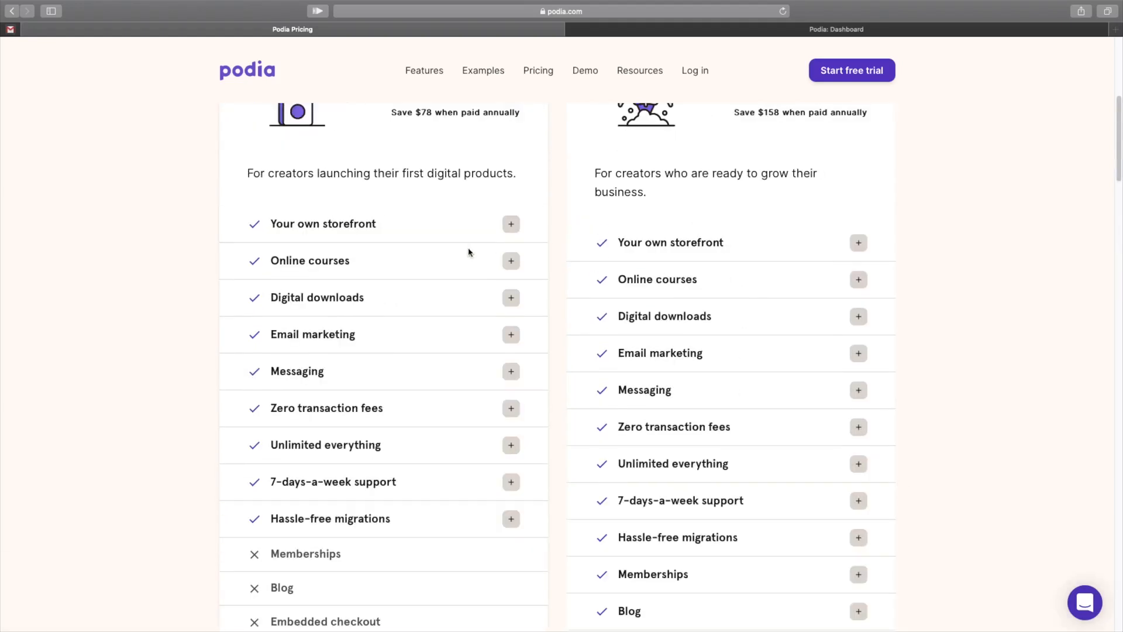
left_click(514, 227)
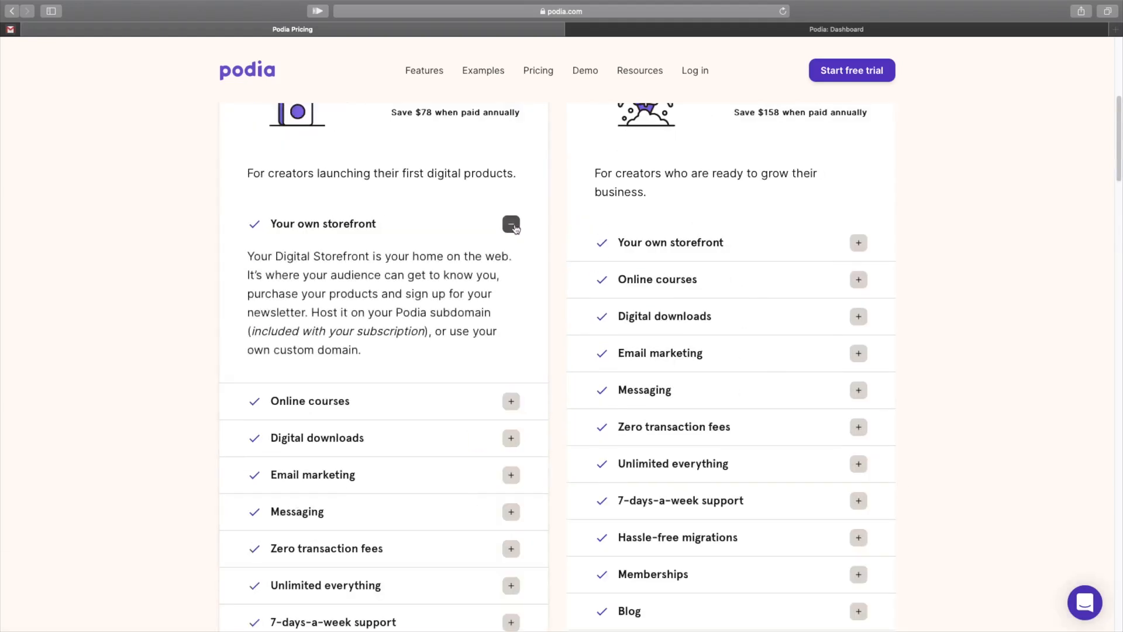
left_click(513, 226)
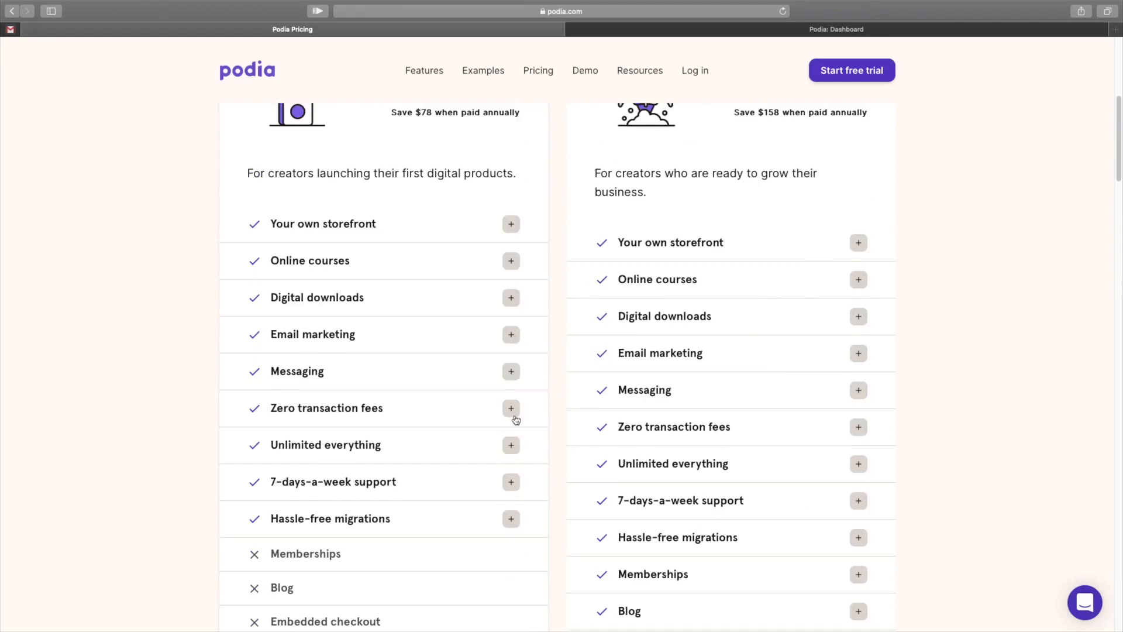
scroll(512, 448, "down", 1)
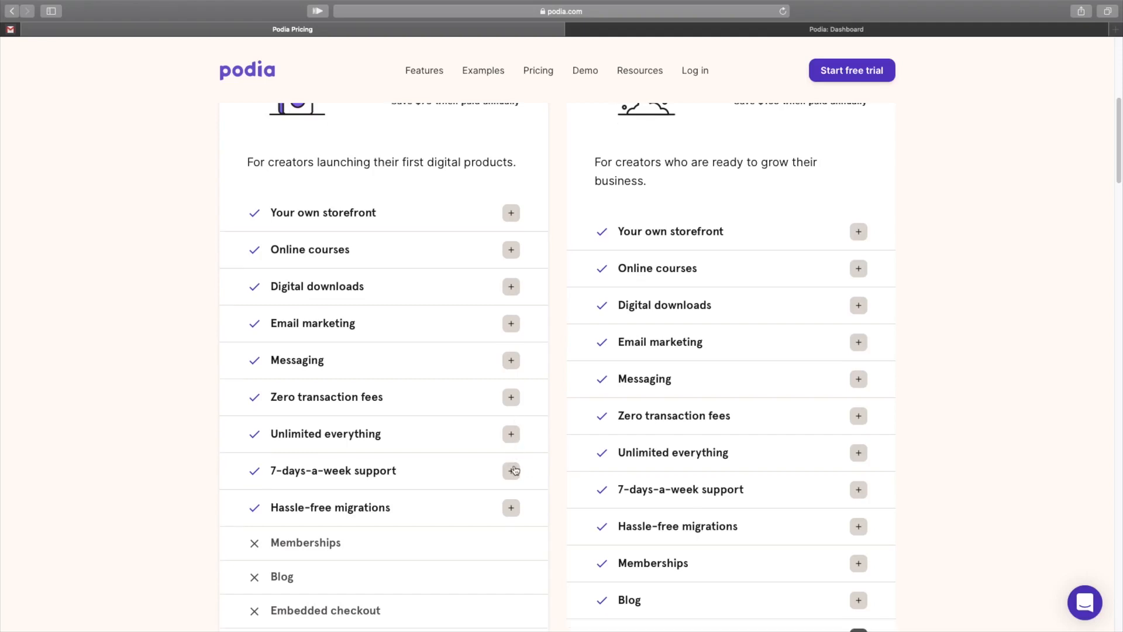
left_click(512, 507)
left_click(511, 507)
scroll(735, 298, "up", 10)
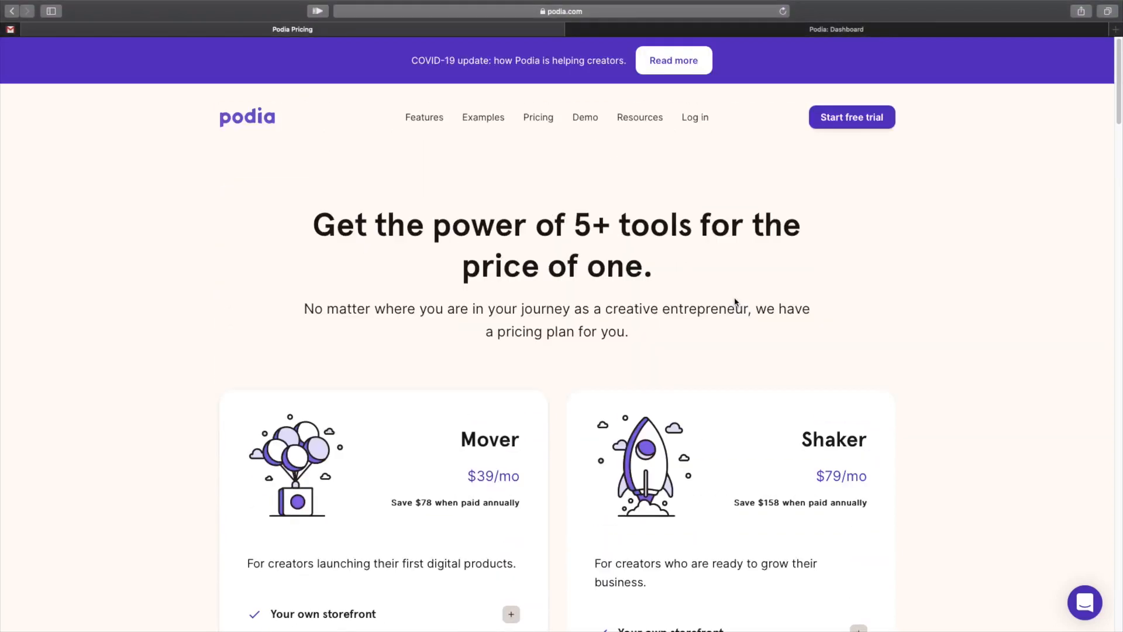
Open the Resources page and browse its articles and topic categories.
left_click(658, 120)
scroll(730, 417, "down", 8)
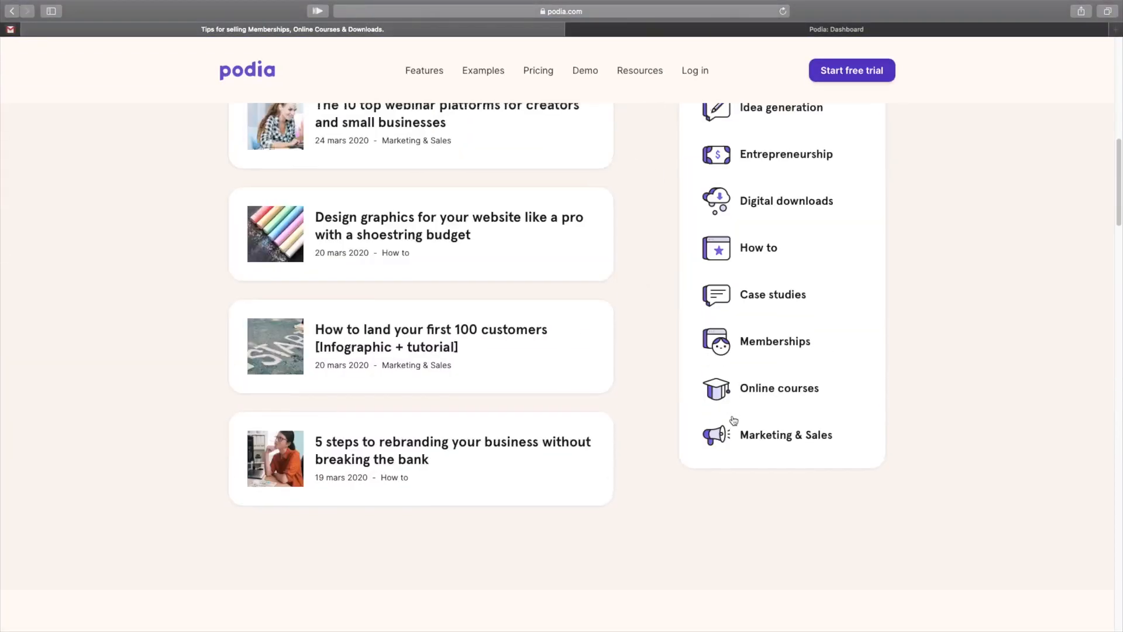
scroll(733, 419, "up", 10)
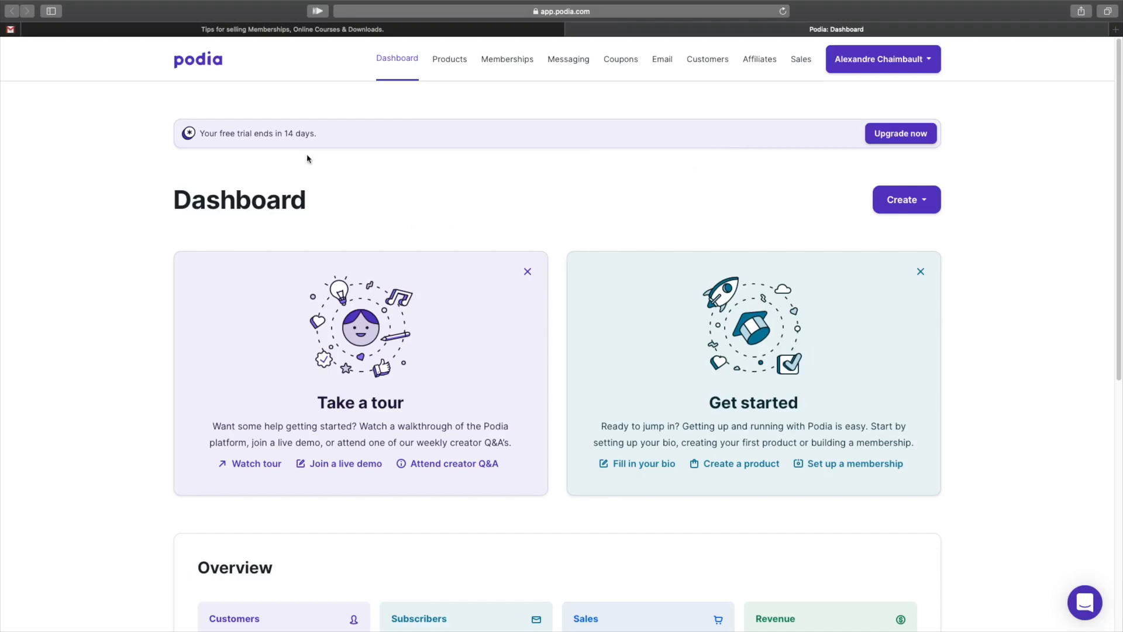
Review the account Dashboard's trial notice, Take a tour and Get started cards, Overview and Recent activity sections.
triple_click(201, 133)
left_click(579, 150)
scroll(579, 150, "down", 1)
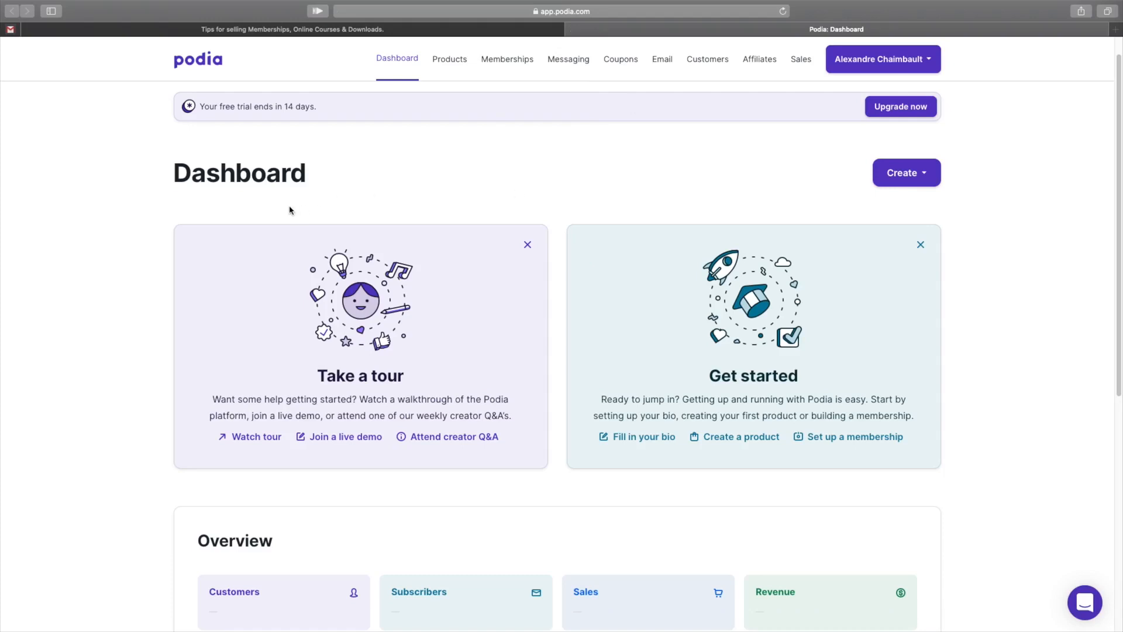
scroll(523, 420, "down", 5)
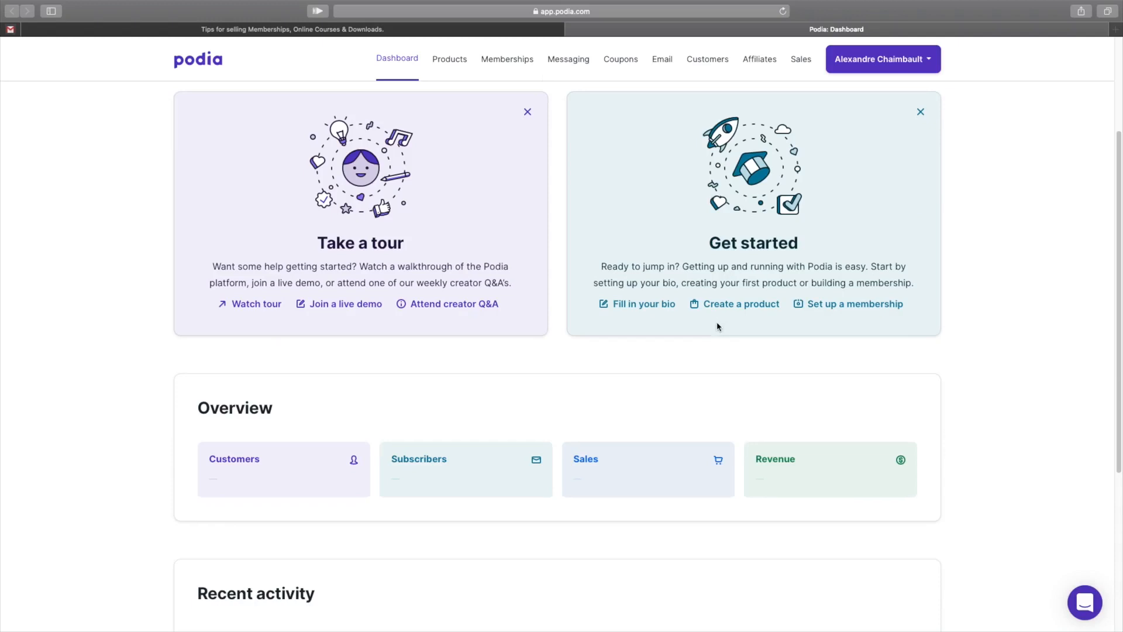
scroll(614, 324, "down", 3)
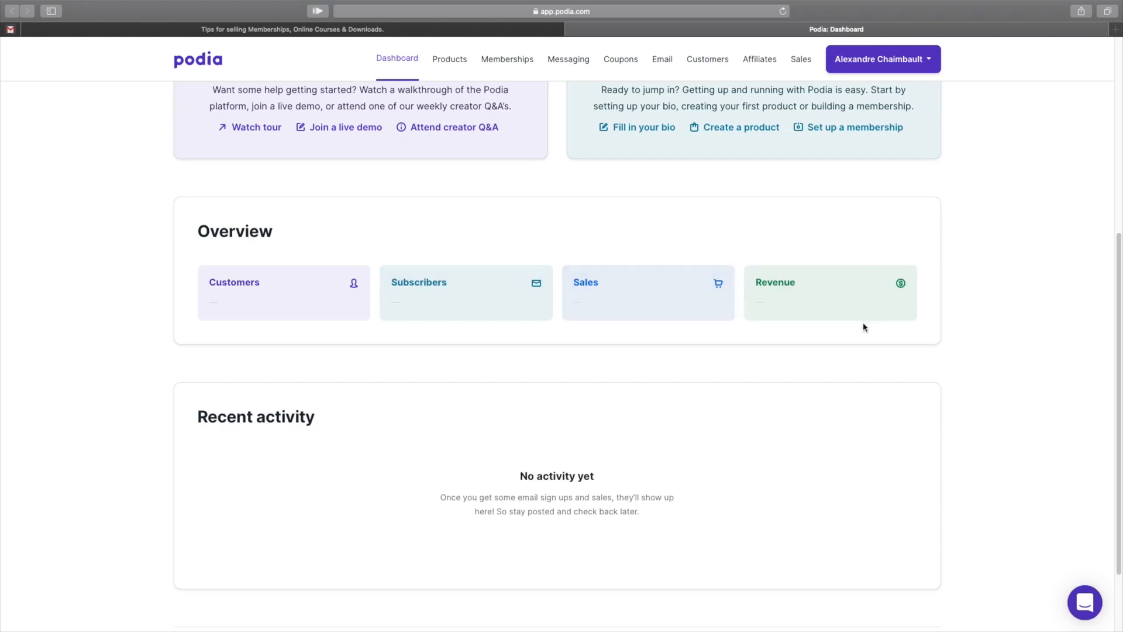
scroll(865, 328, "down", 3)
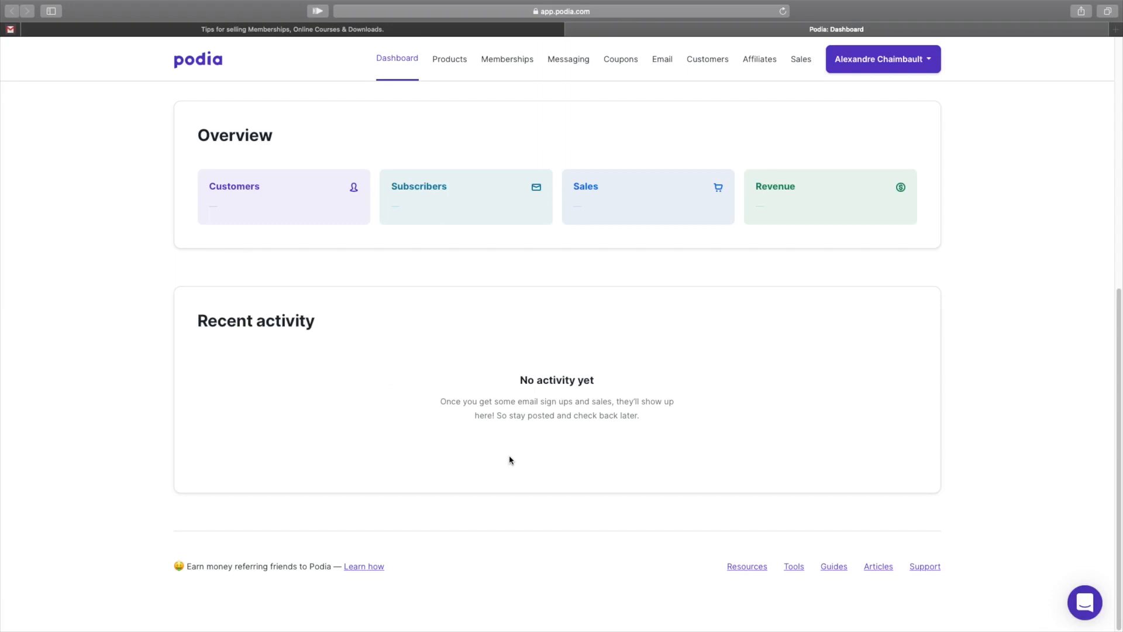
scroll(489, 472, "up", 2)
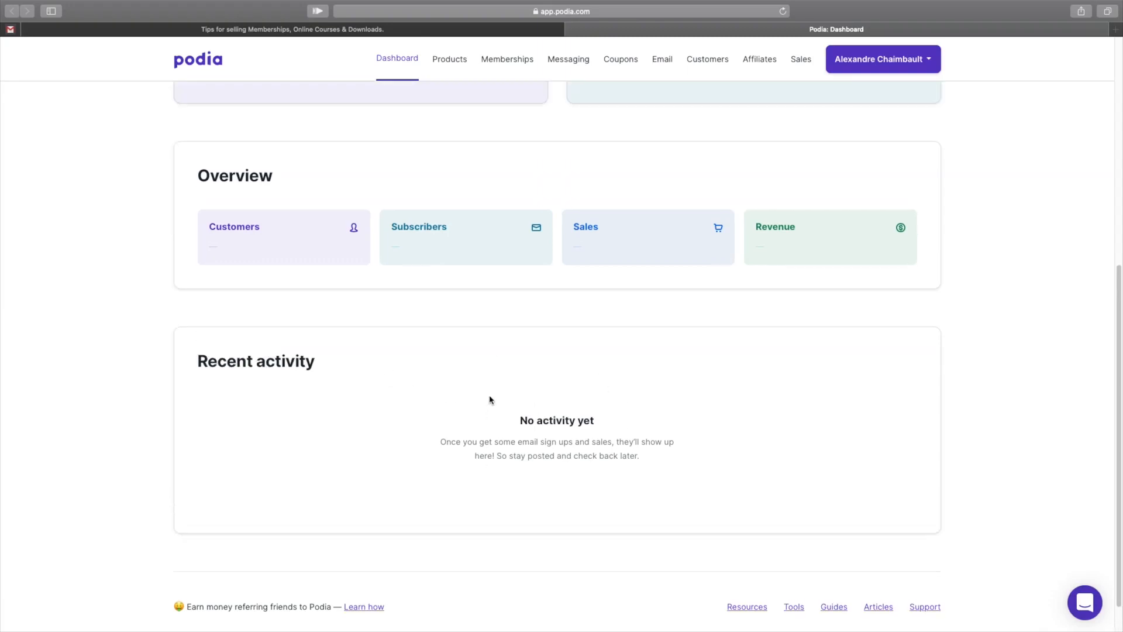
scroll(490, 400, "up", 10)
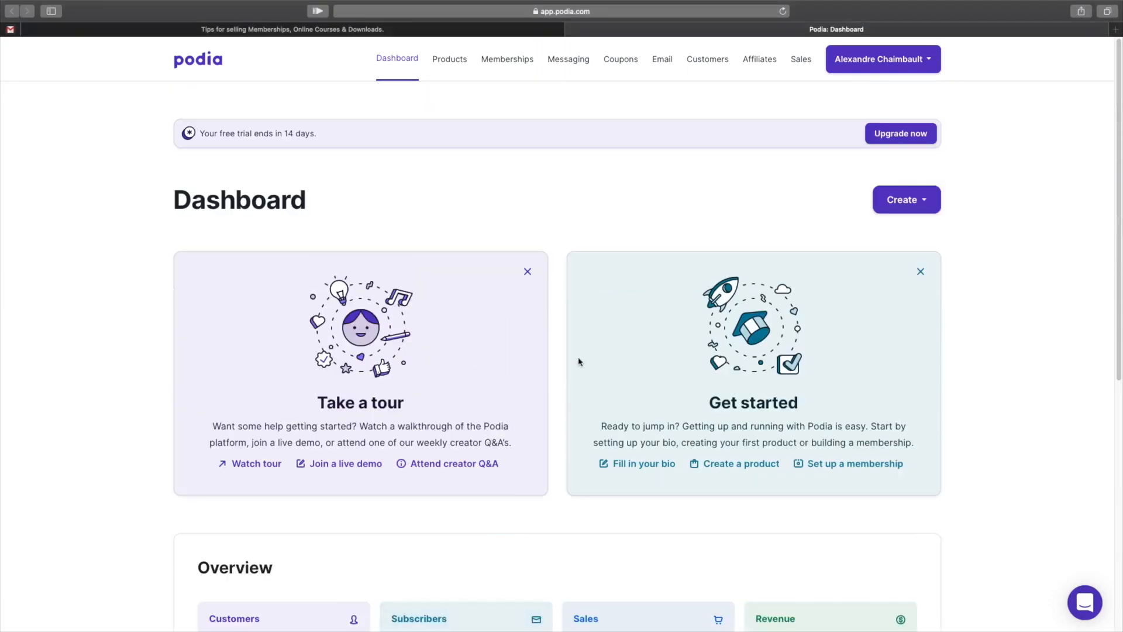
Add a new product of type Online course named BLOG PRO from the Products page.
left_click(439, 63)
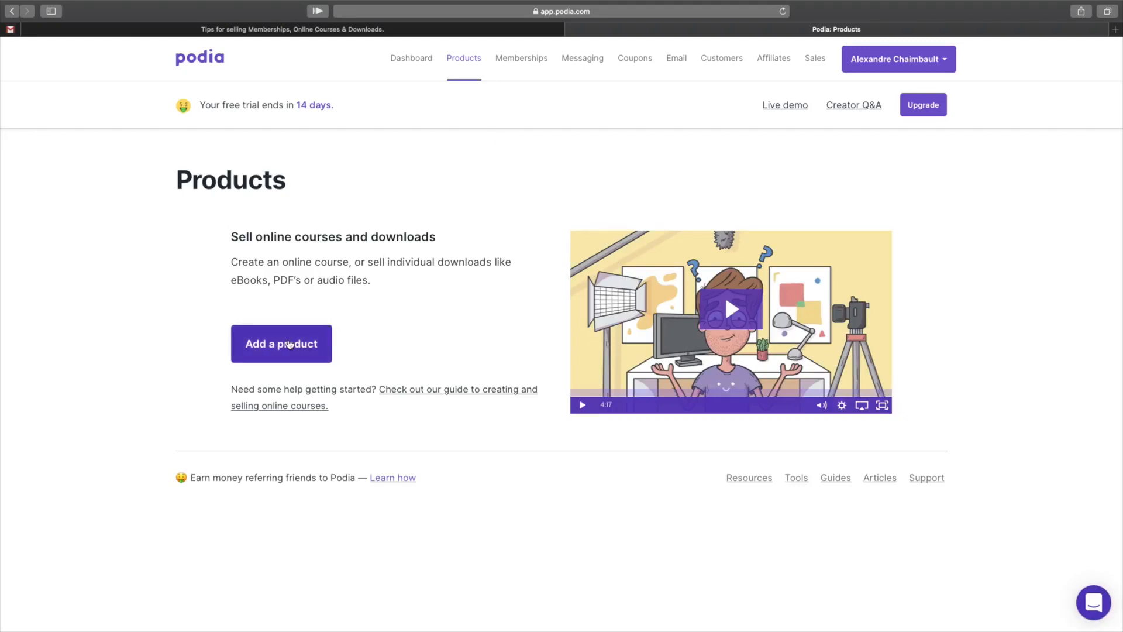
left_click(289, 345)
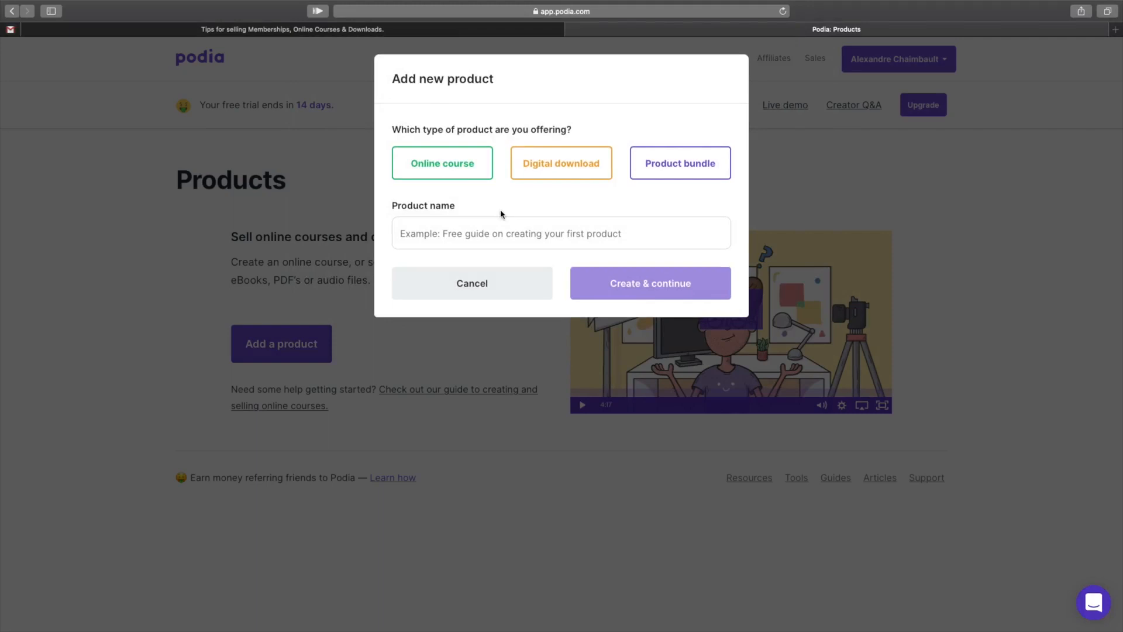
left_click(466, 177)
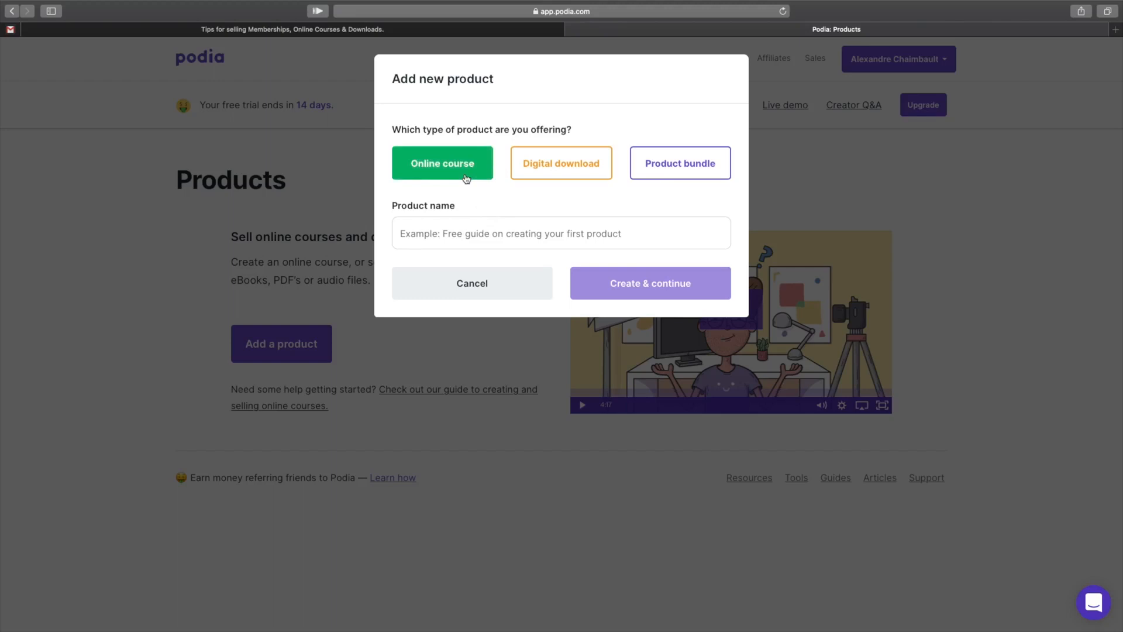
left_click(527, 172)
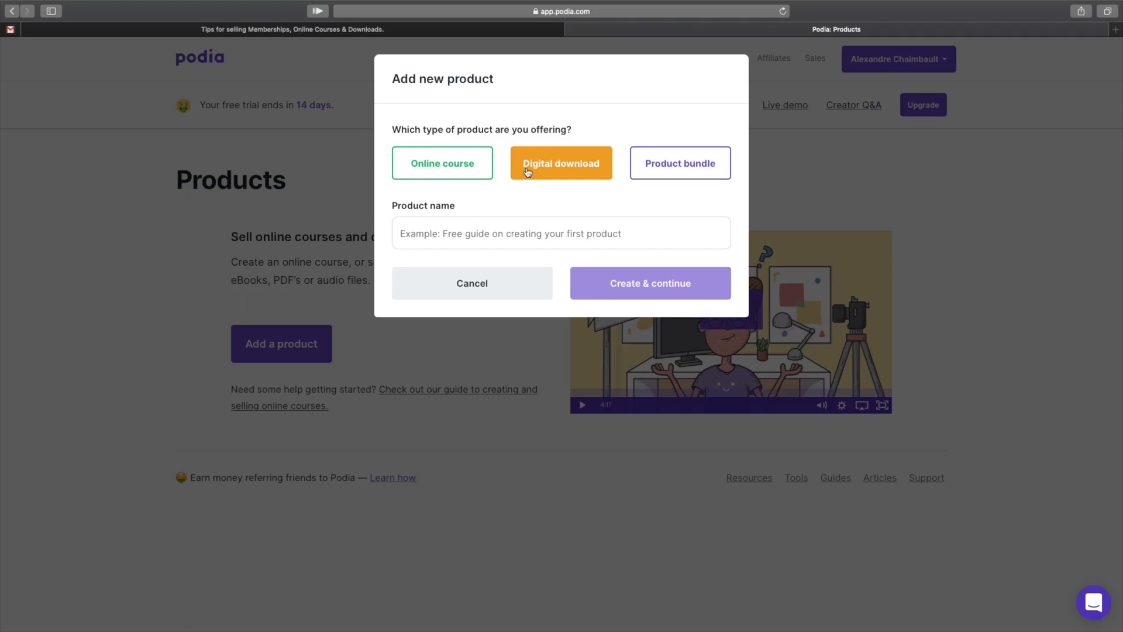
left_click(660, 168)
left_click(469, 174)
left_click(483, 239)
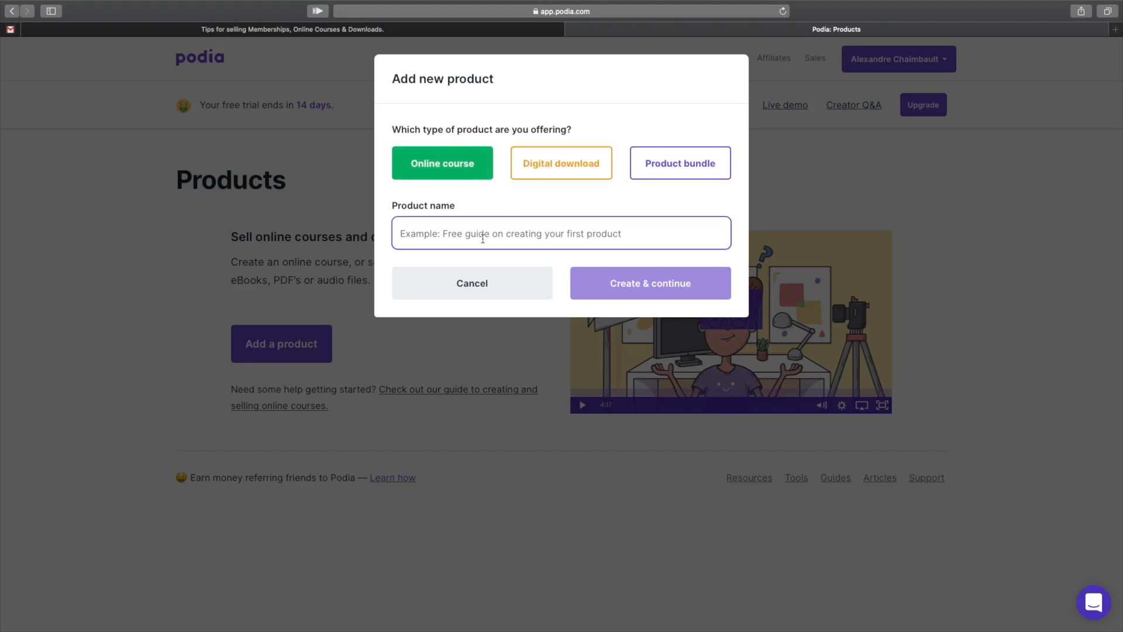
type("BLOG PRO")
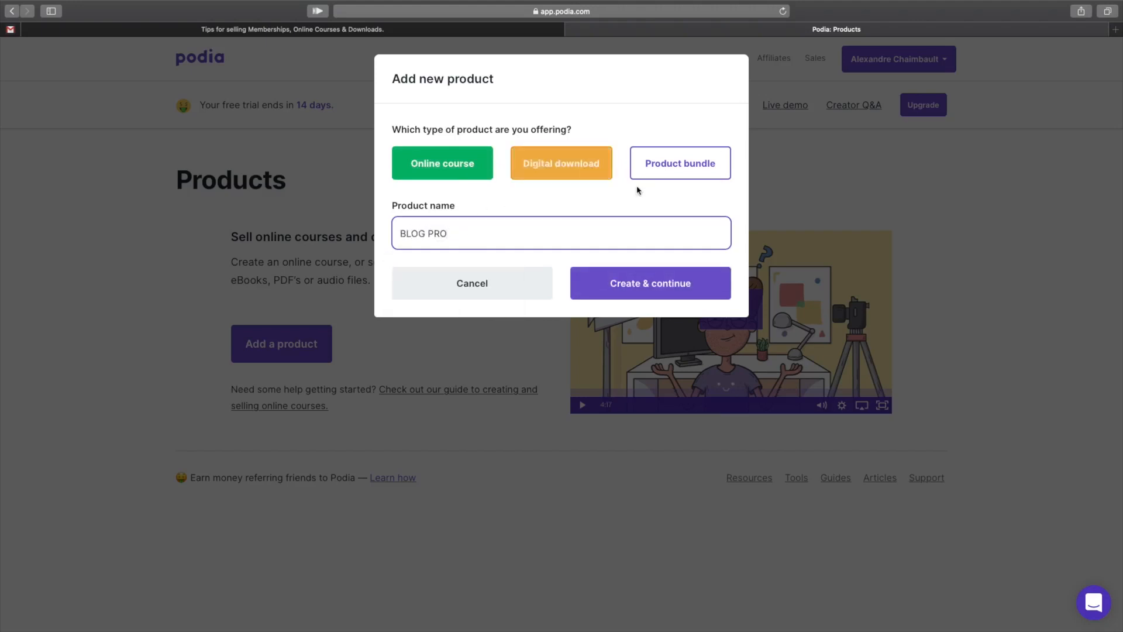
left_click(649, 293)
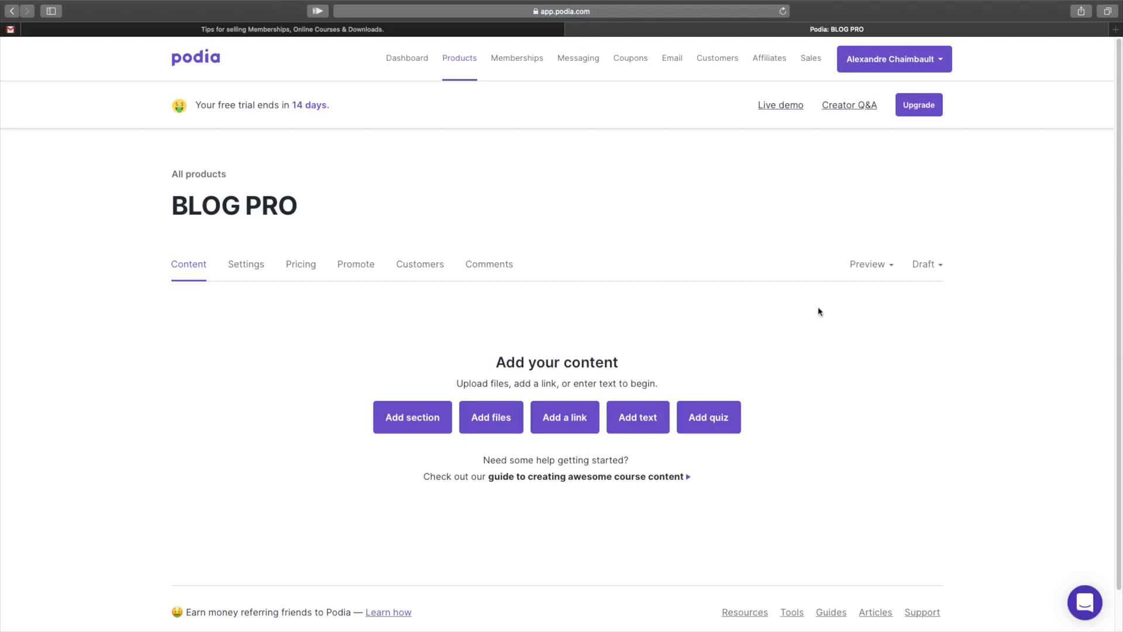
Preview the BLOG PRO sales page, then close the preview and return to the course content.
left_click(862, 273)
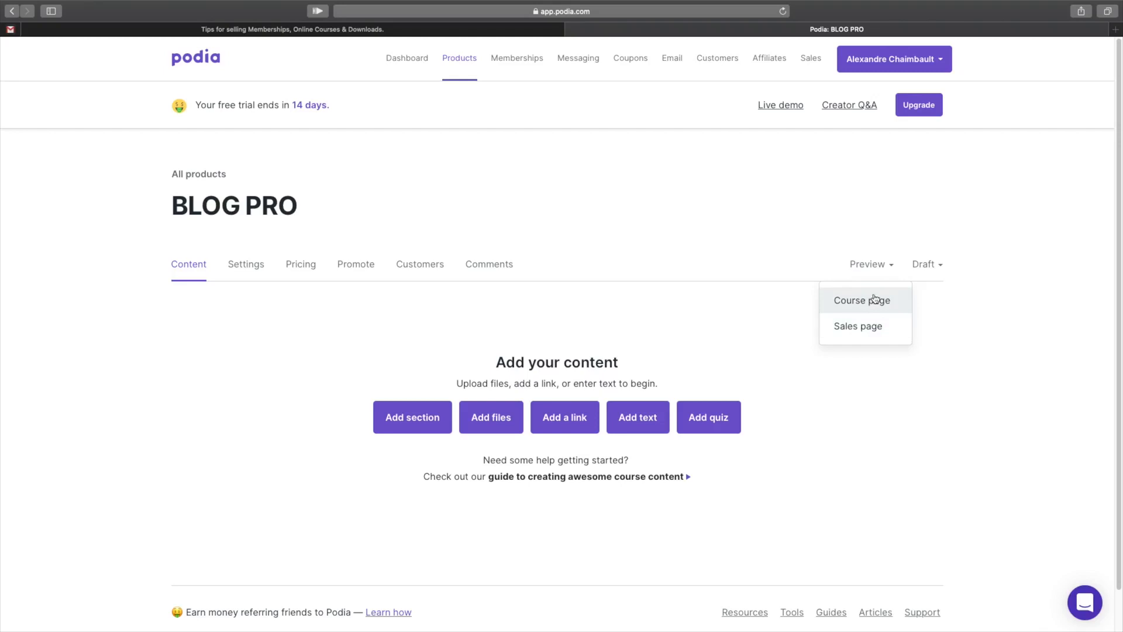
left_click(871, 326)
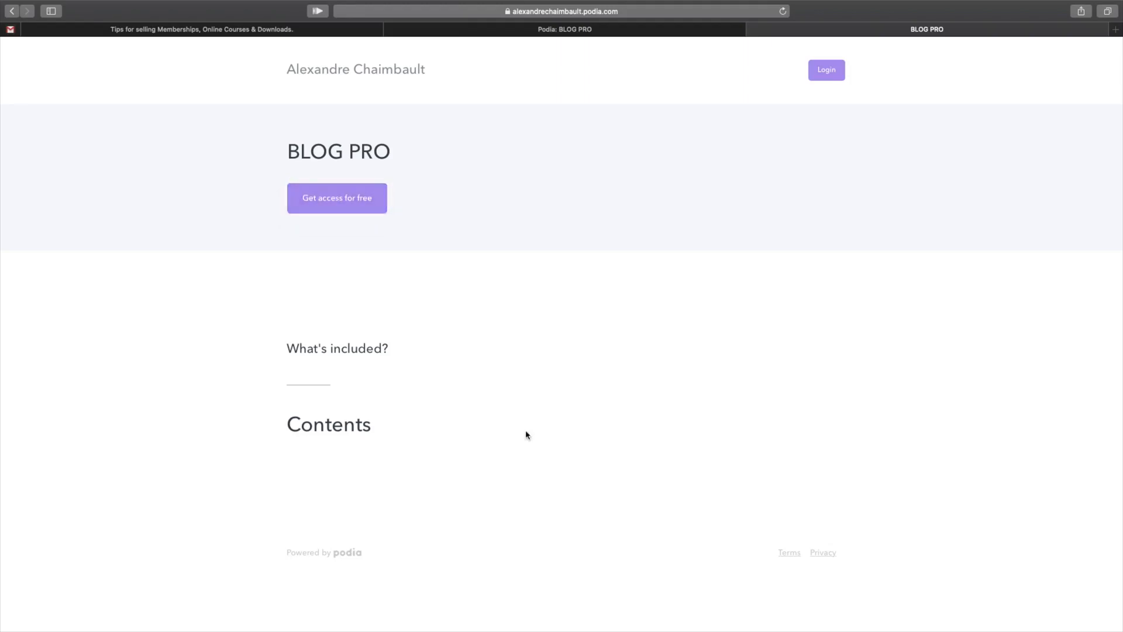
left_click(754, 29)
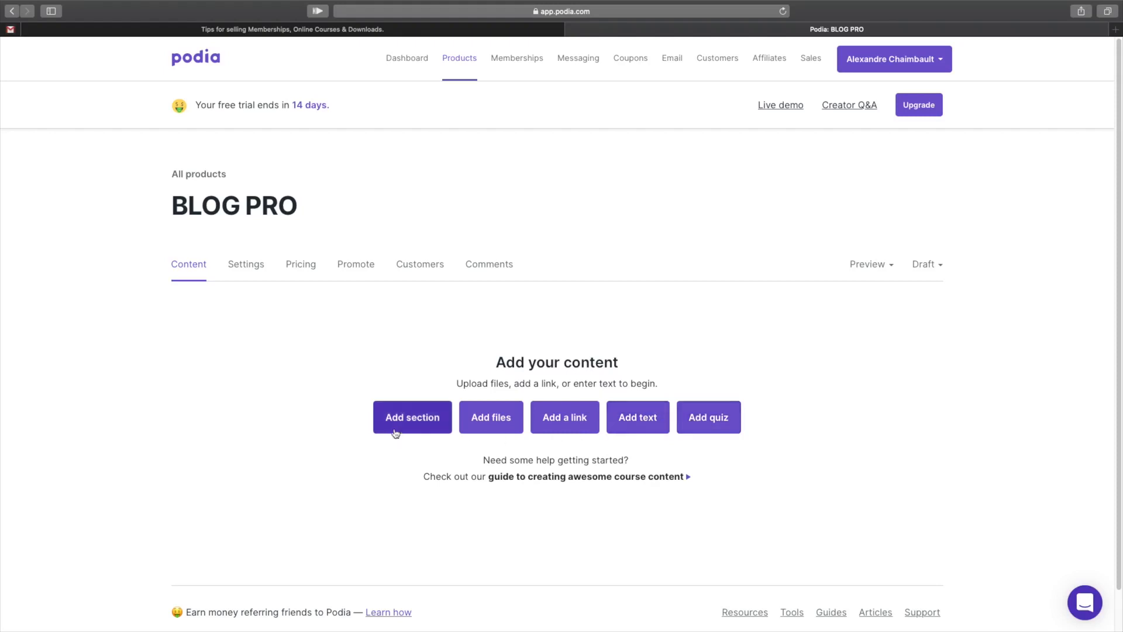
Add a section titled Formation to the BLOG PRO course content and save it.
left_click(425, 433)
left_click(498, 158)
type("Formation")
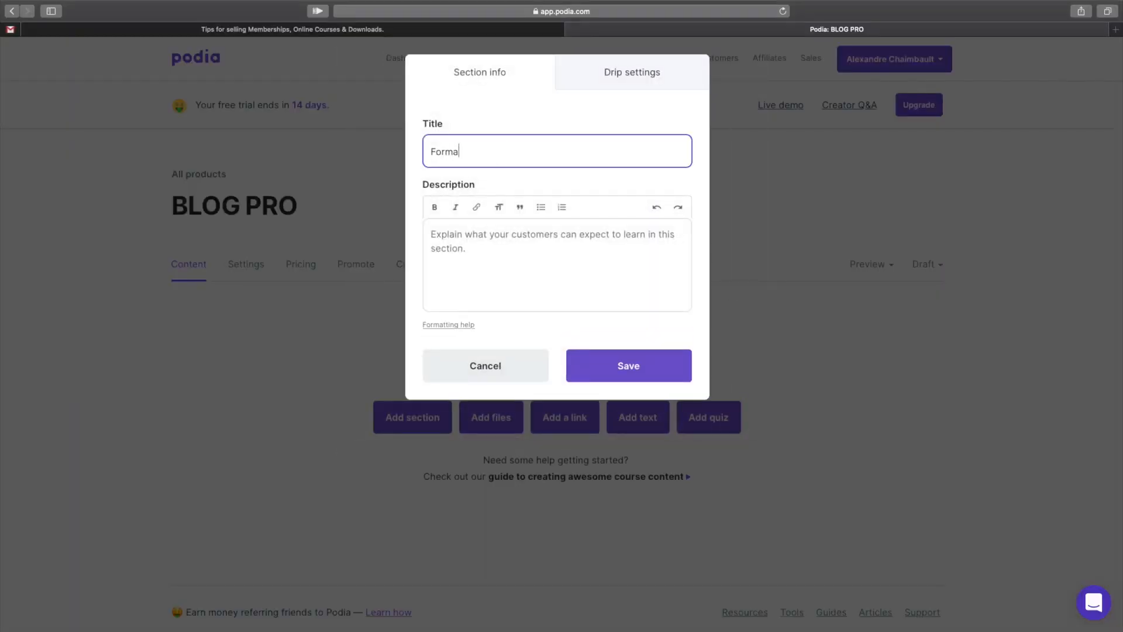
left_click(615, 359)
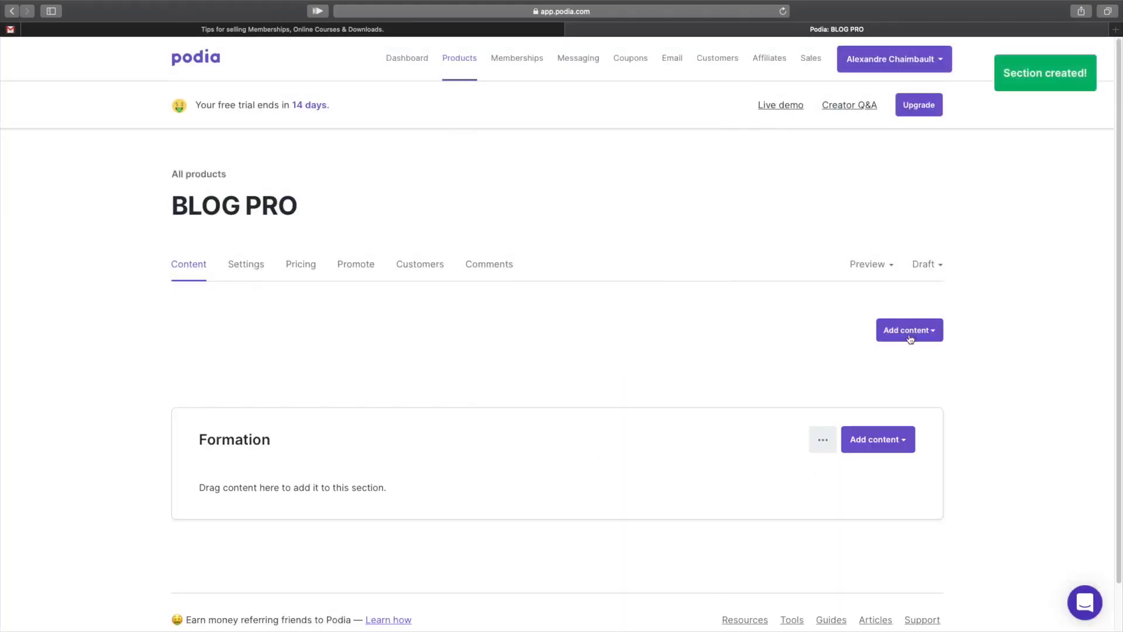
Add a second section titled Bonus to the BLOG PRO course and save it.
left_click(910, 339)
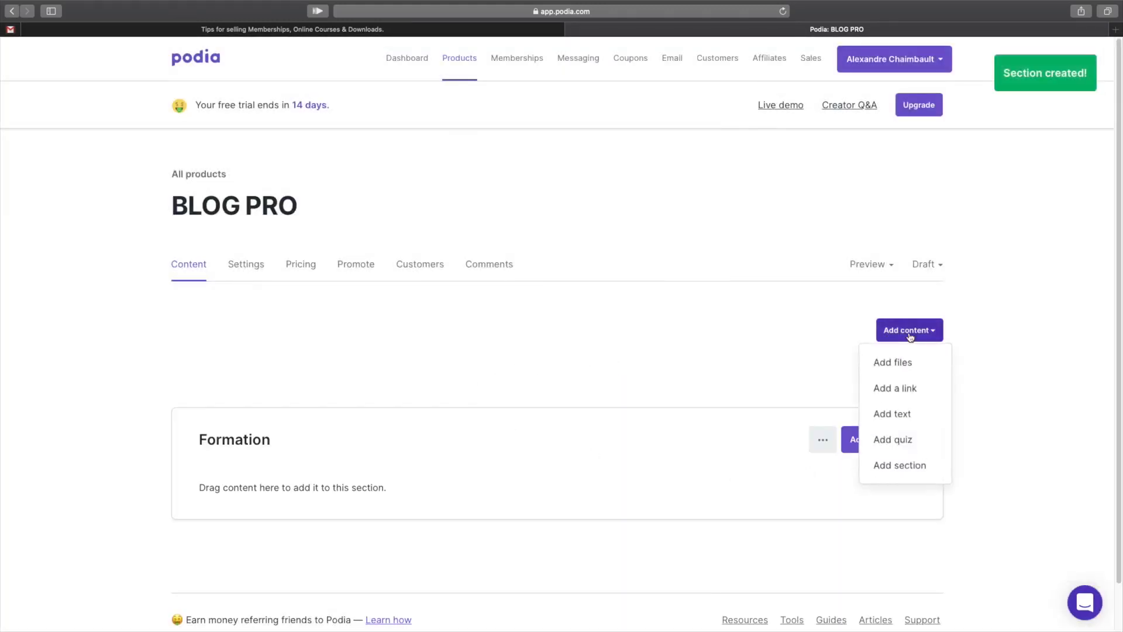
left_click(905, 467)
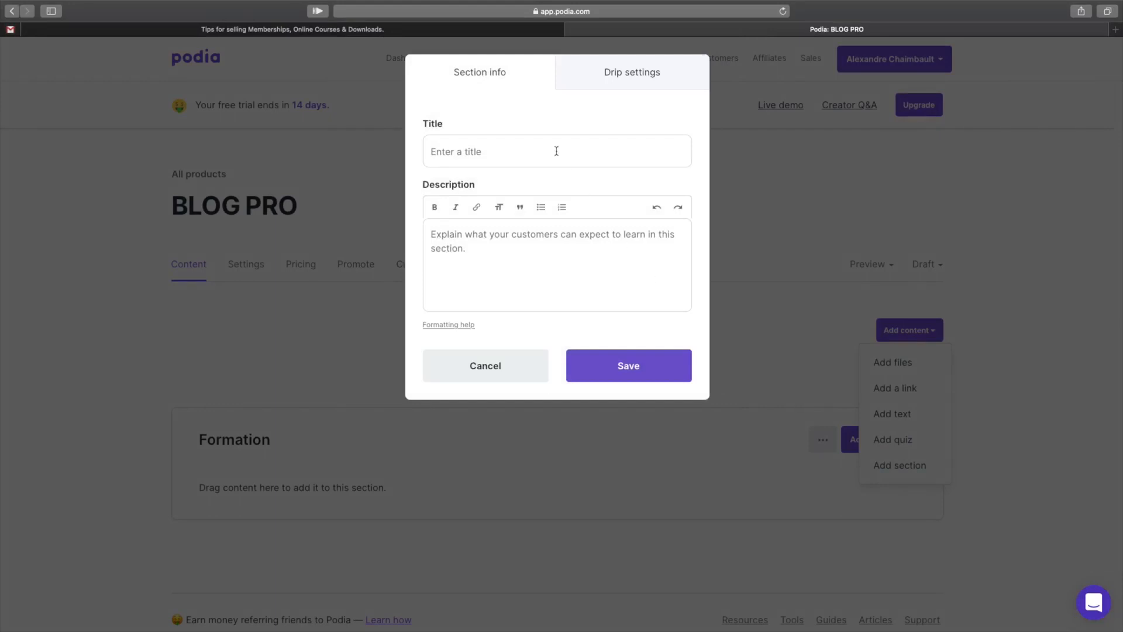
left_click(556, 151)
type("Bonus")
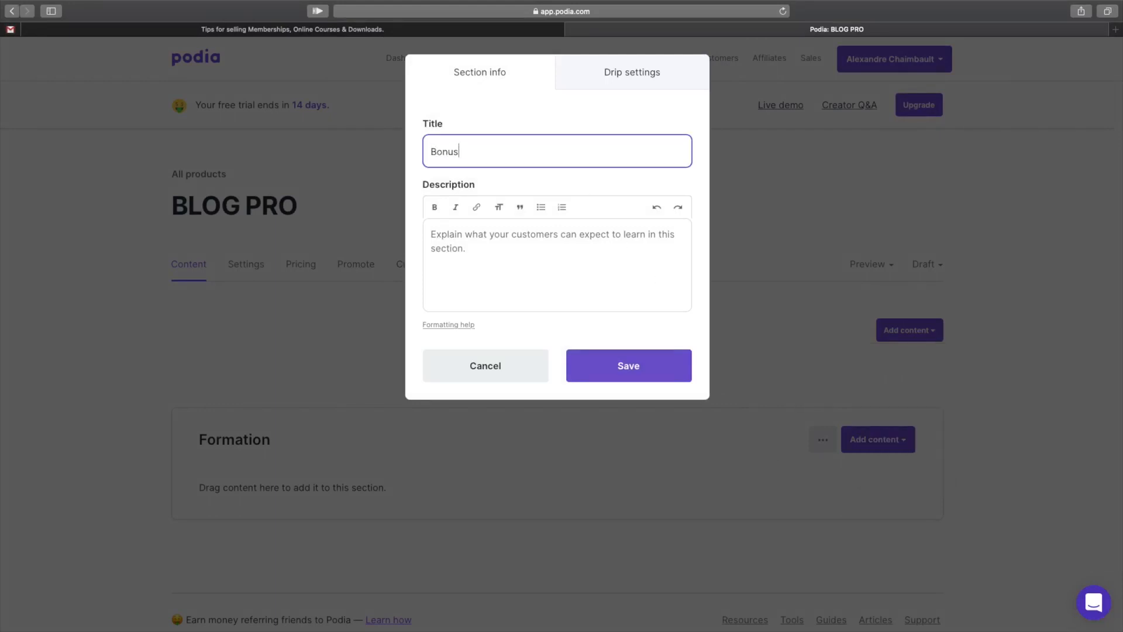
left_click(624, 377)
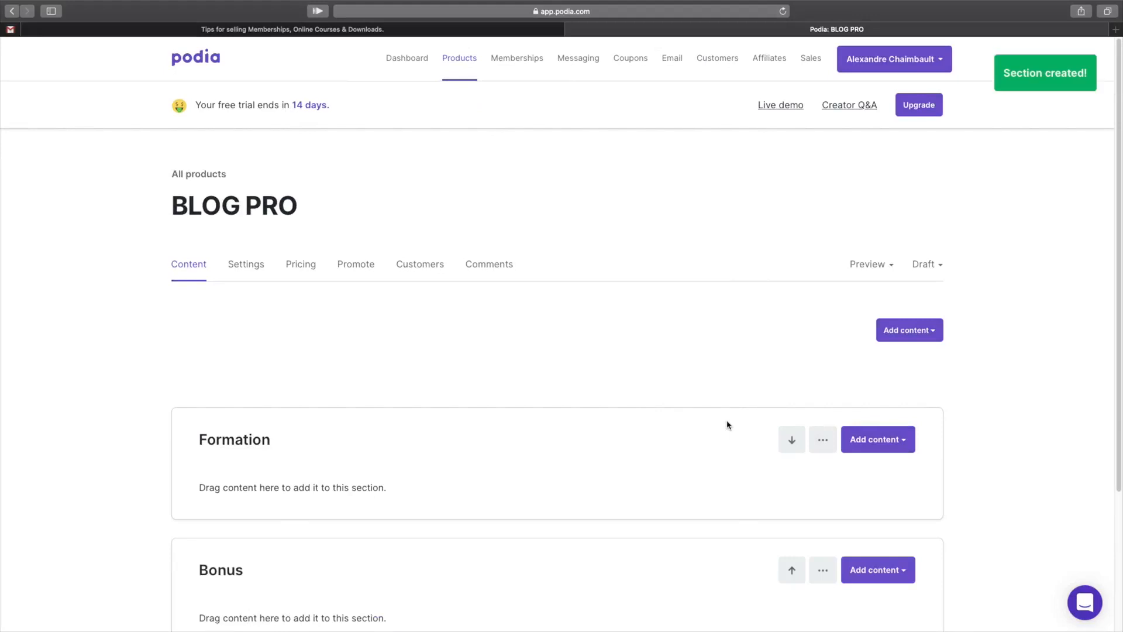
Examine the forms for adding files, a link and text to the Formation section, cancelling each one.
scroll(706, 426, "down", 3)
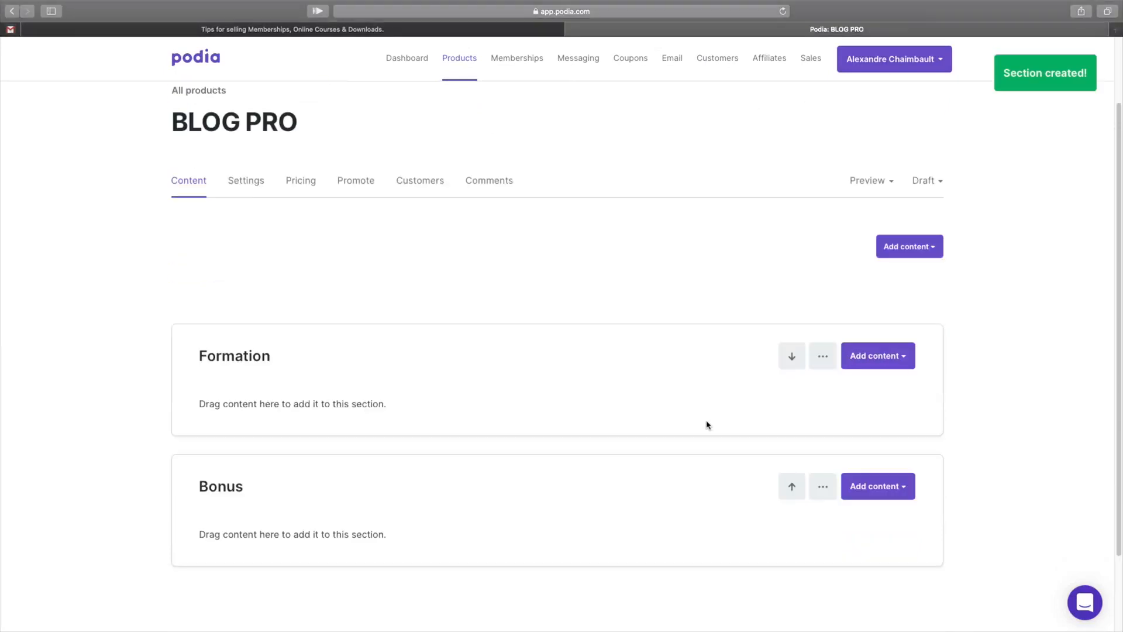
left_click(890, 369)
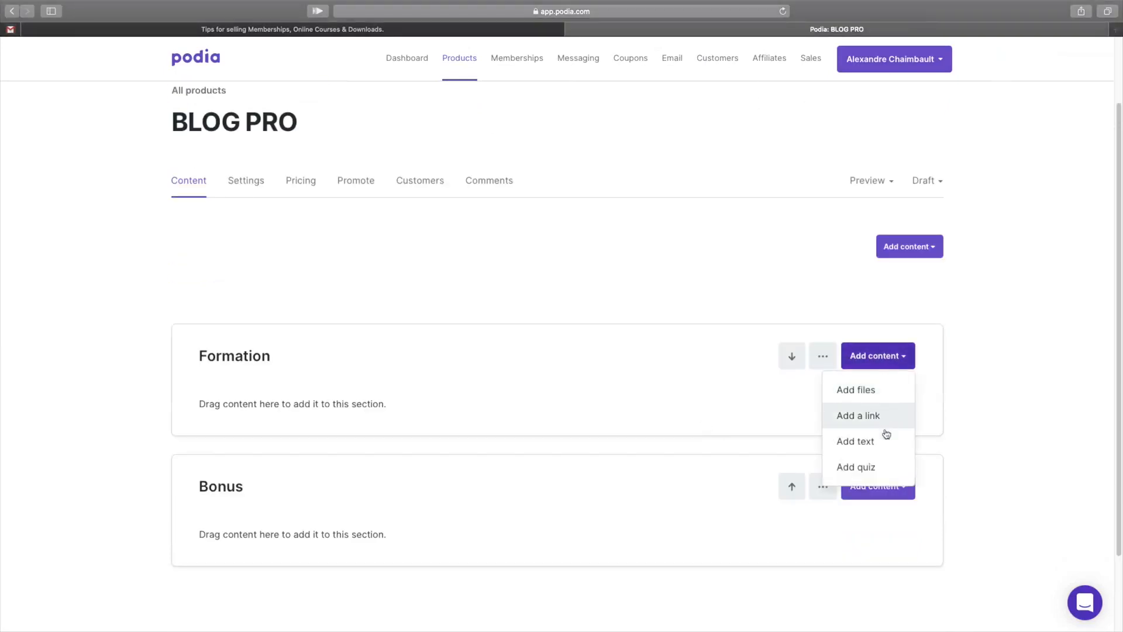
left_click(891, 389)
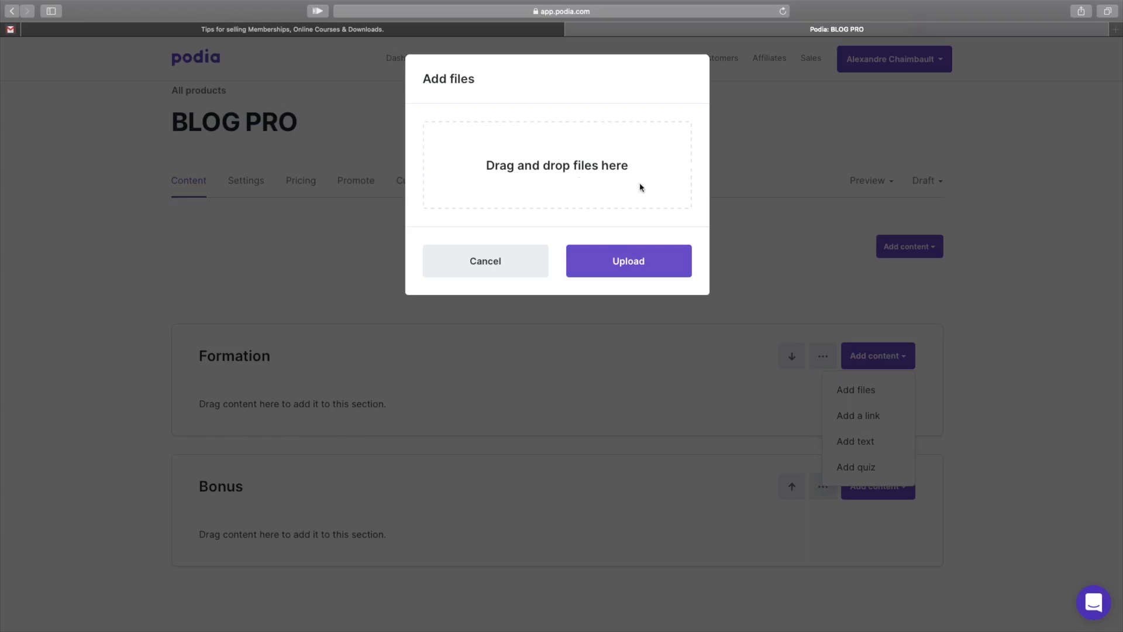
left_click(524, 268)
left_click(894, 347)
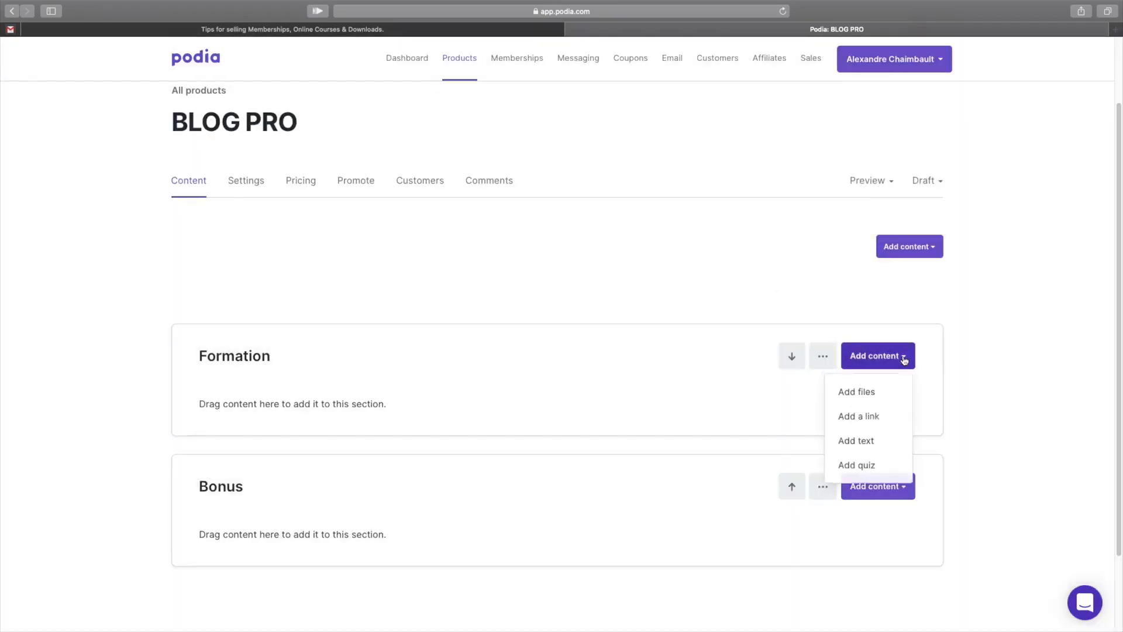
left_click(895, 424)
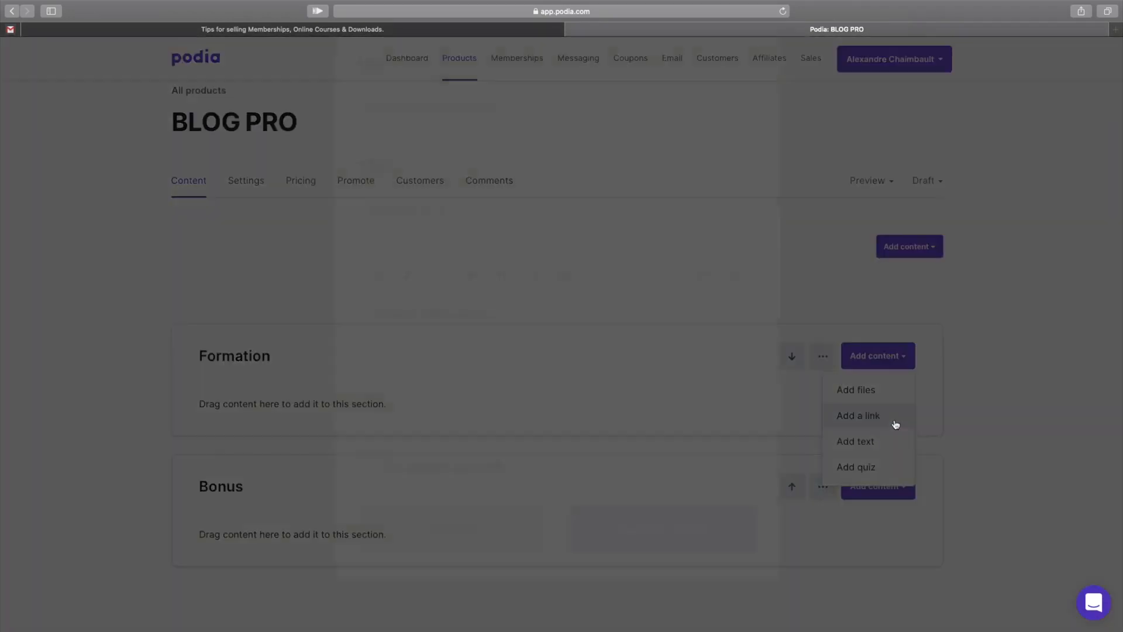
left_click(541, 165)
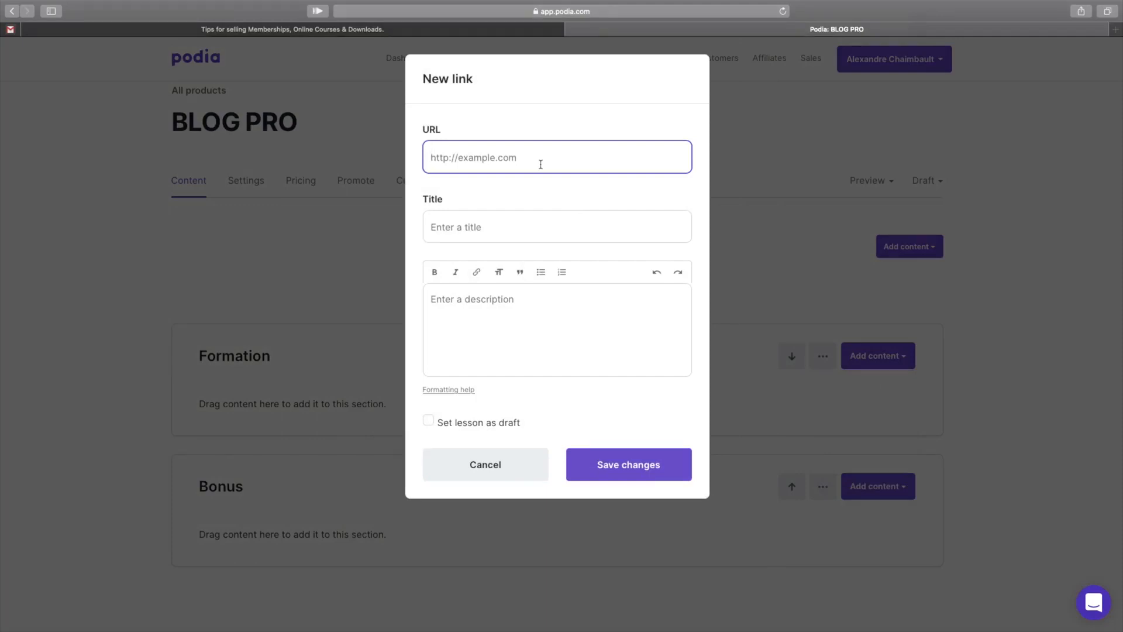
left_click(501, 465)
left_click(863, 363)
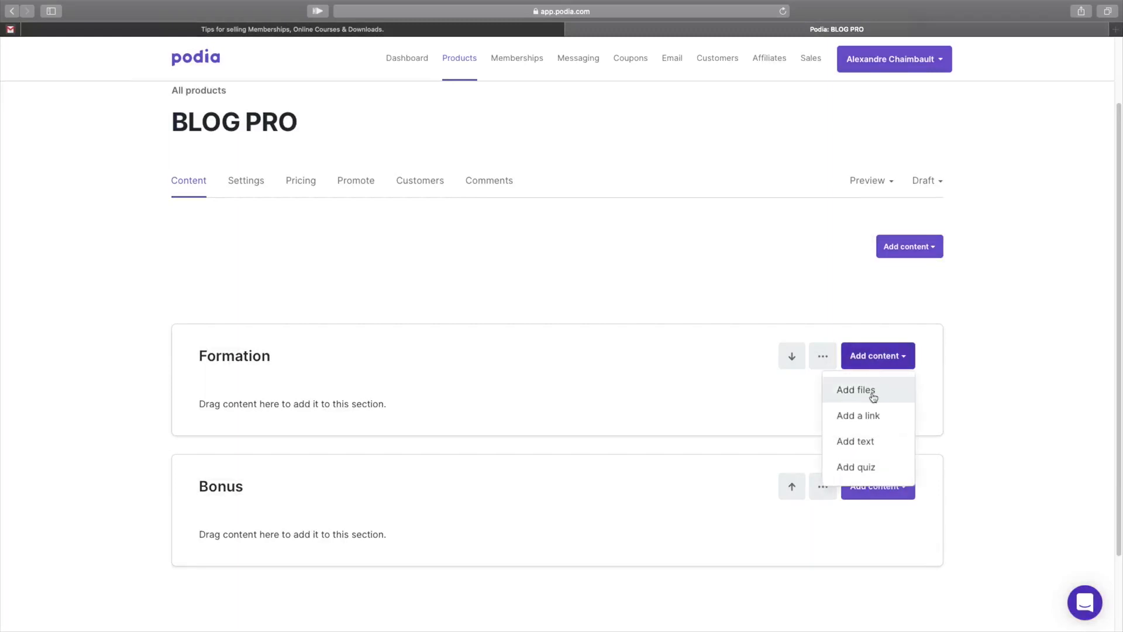
left_click(868, 440)
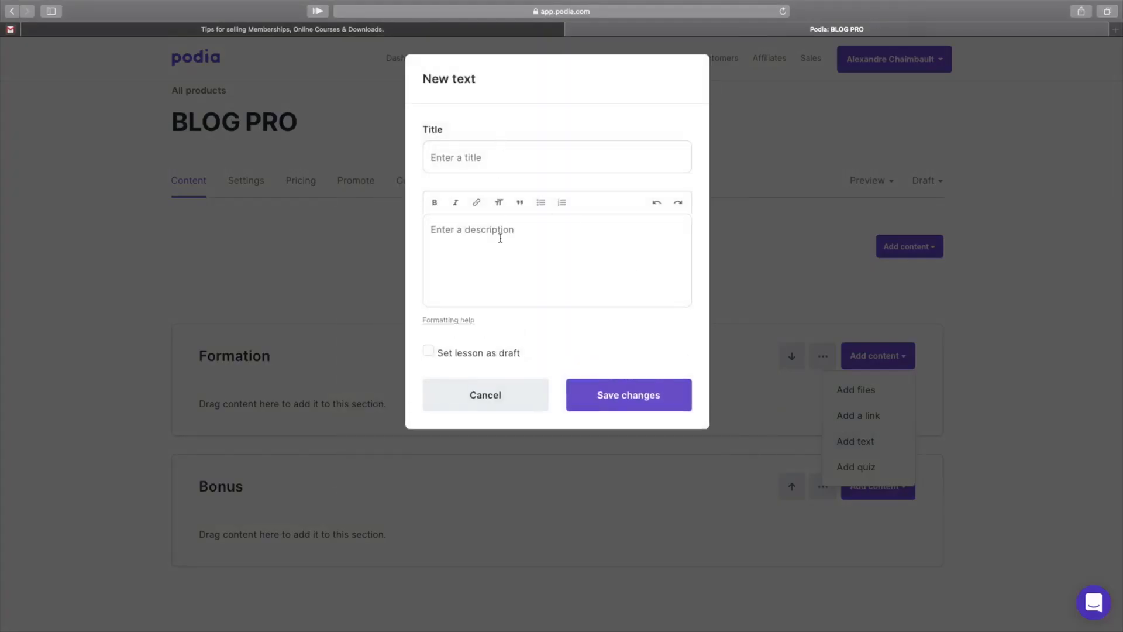
left_click(518, 406)
Add a quiz to the Formation section, view its editor, and return to the course lessons.
left_click(880, 367)
left_click(872, 468)
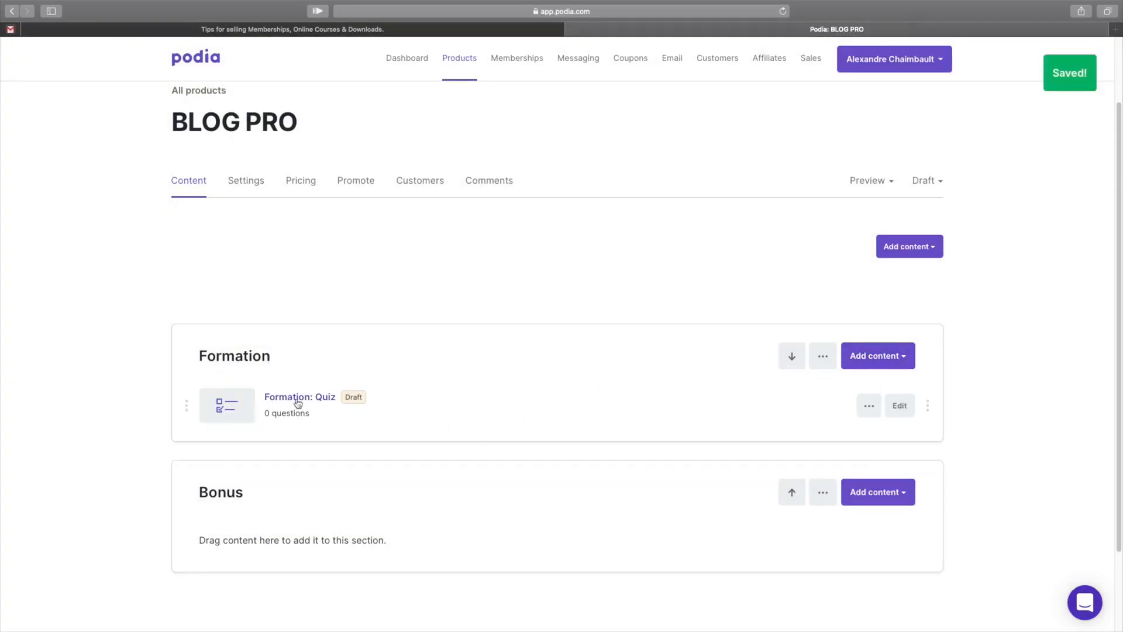
left_click(893, 408)
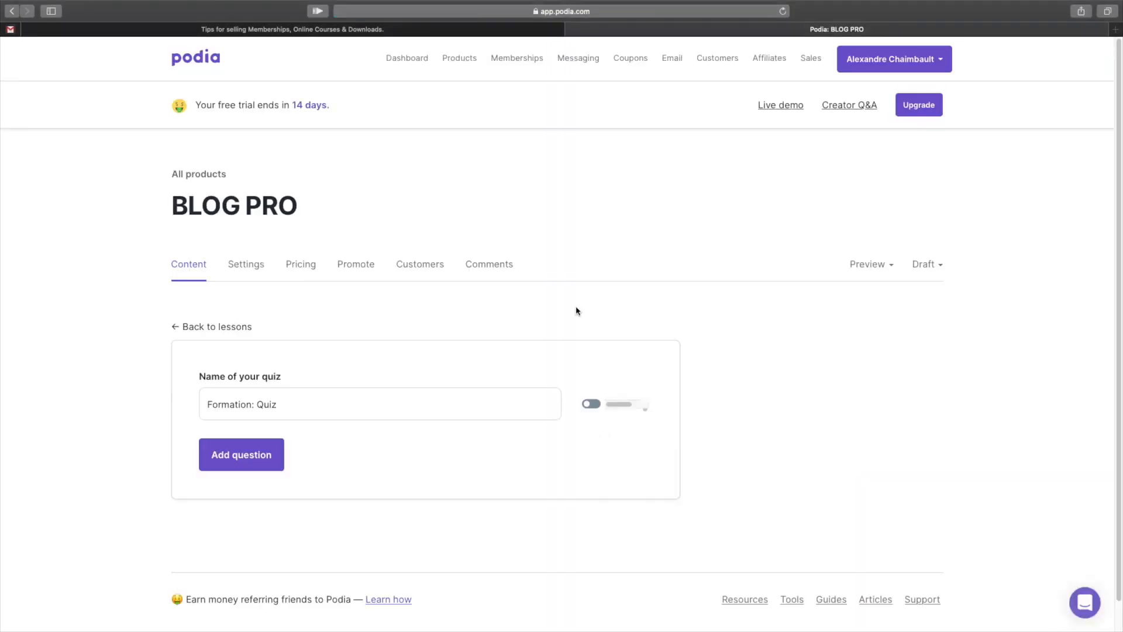
scroll(395, 502, "down", 1)
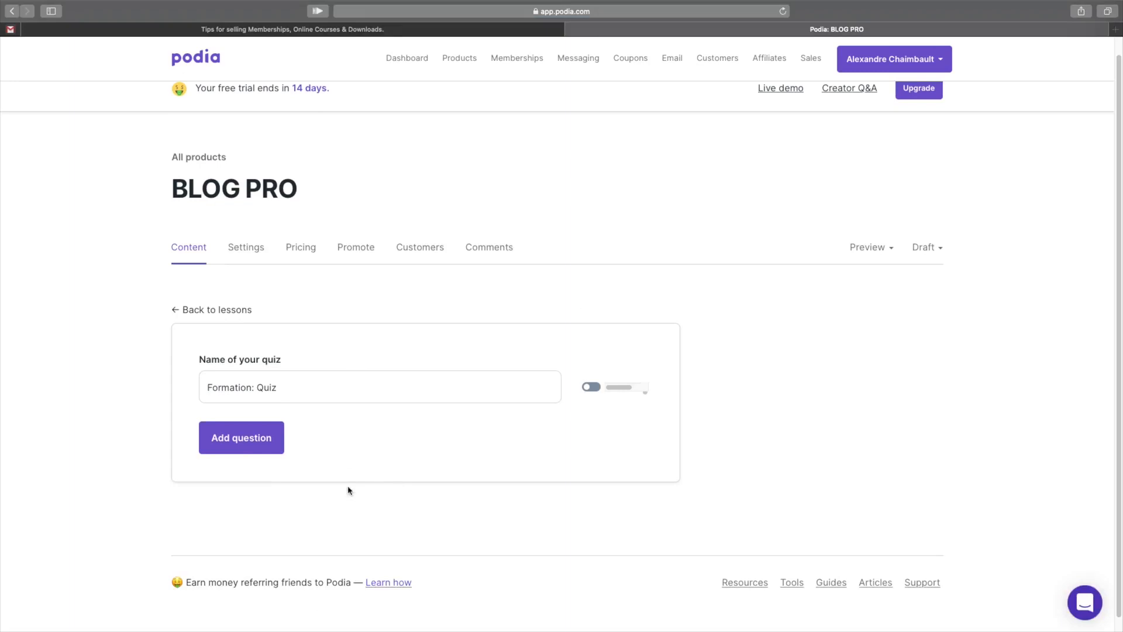
left_click(222, 313)
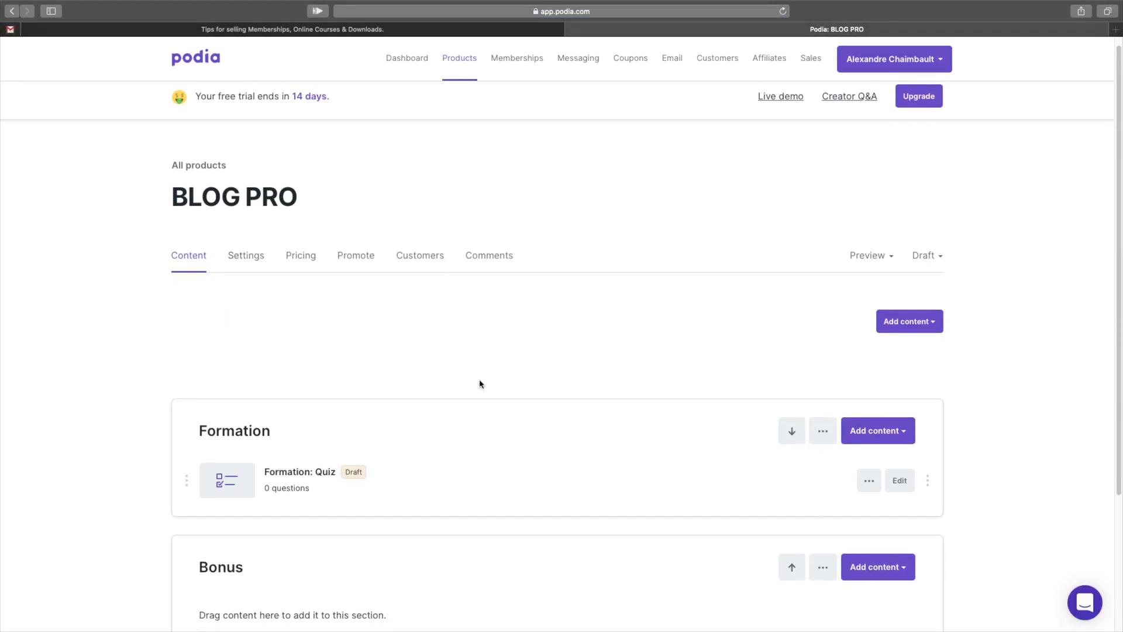
Add a text lesson titled Test to the Formation section with the description "Voici une vidéo tutoriel de Podia" and save it.
scroll(351, 323, "down", 2)
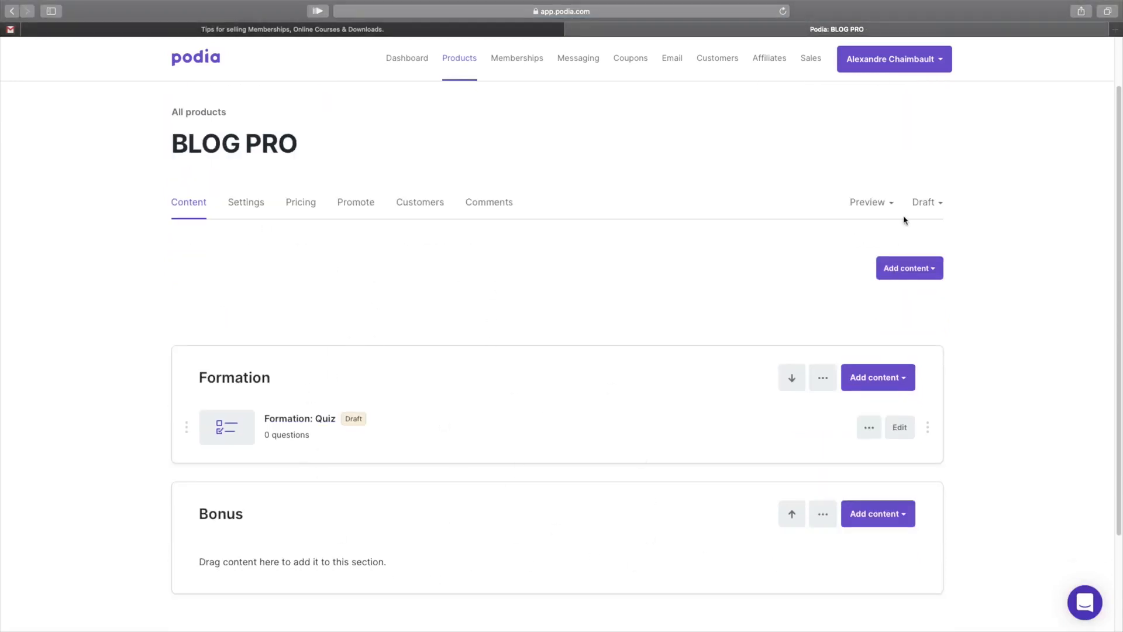
left_click(906, 388)
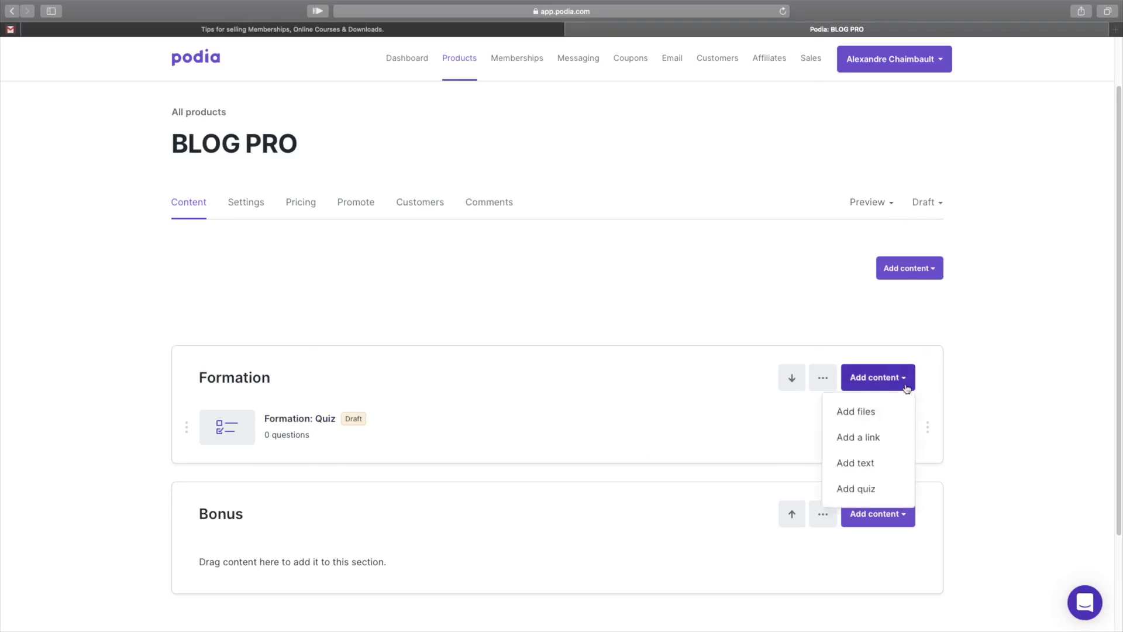
left_click(828, 465)
left_click(481, 153)
type("Test")
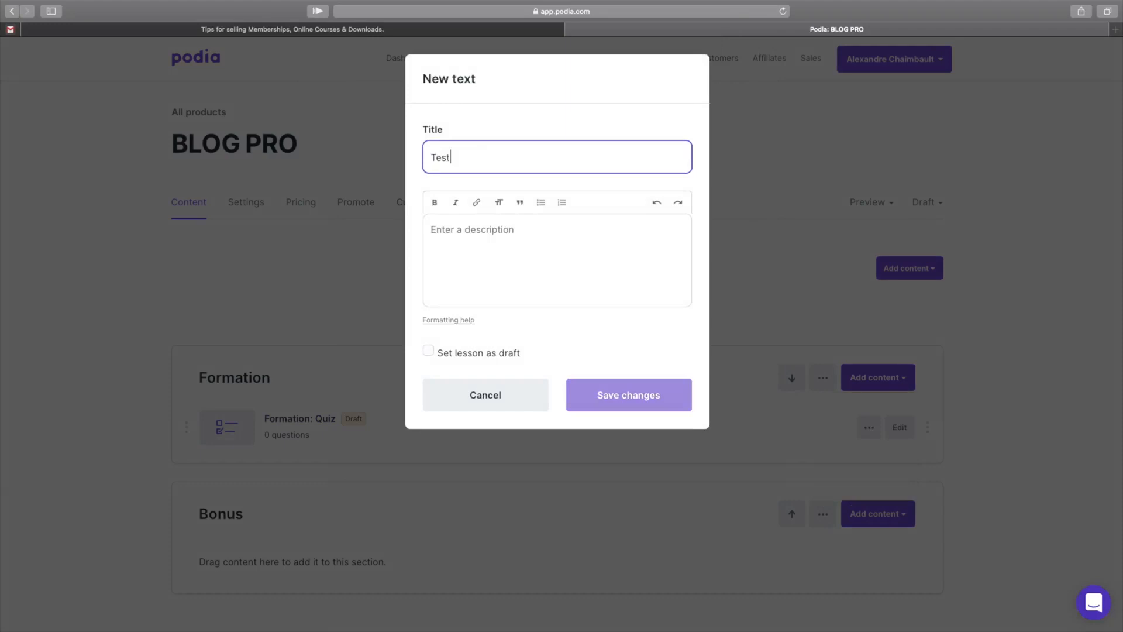
left_click(530, 245)
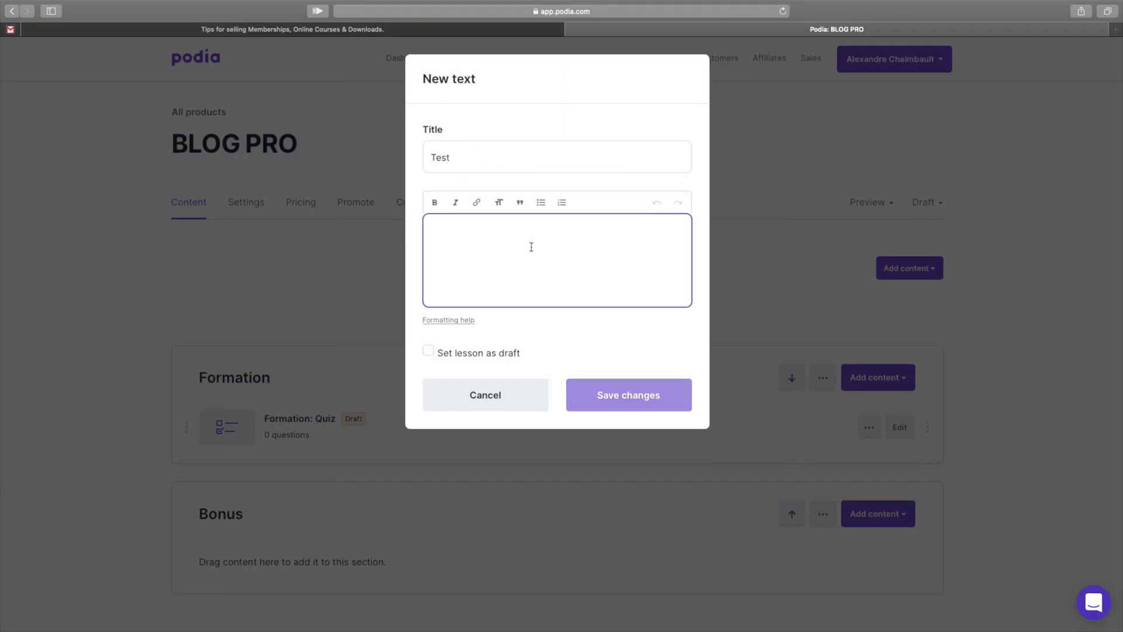
type("C")
key("BackSpace")
type("Voici une vidéo tutoriel de Podia")
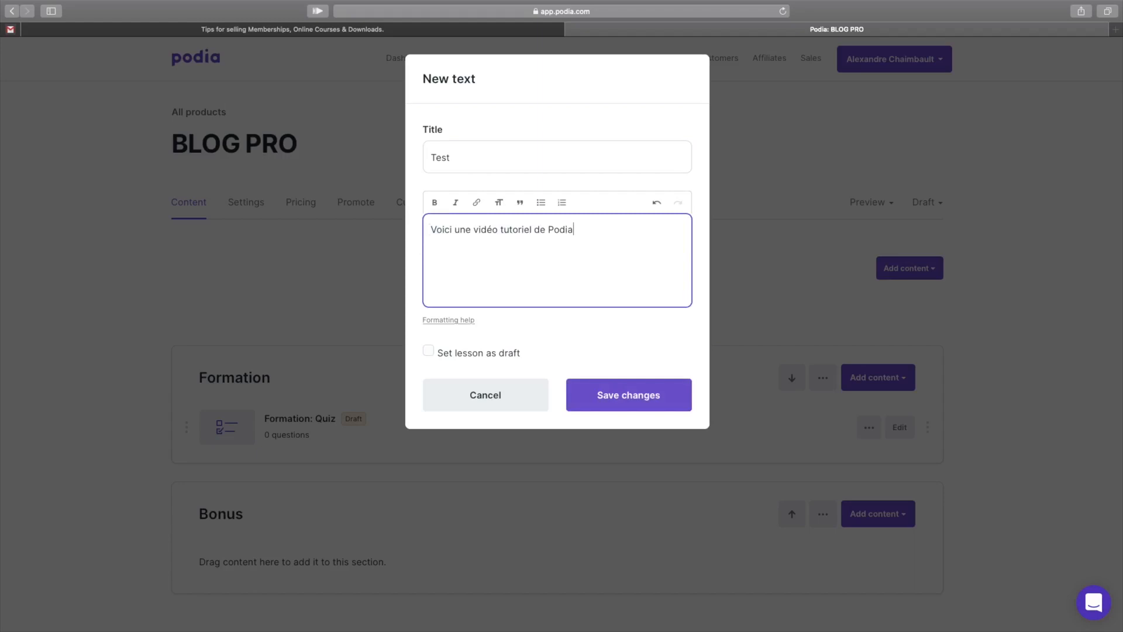
left_click(621, 399)
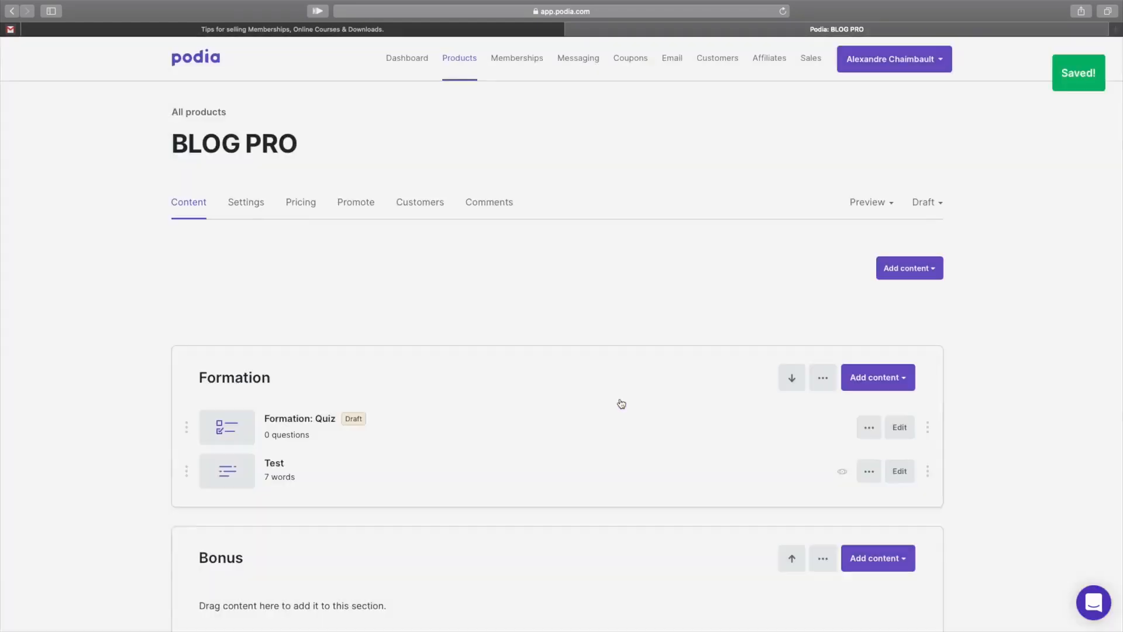
Preview the BLOG PRO sales page, review its included items and contents, and close the preview.
left_click(885, 205)
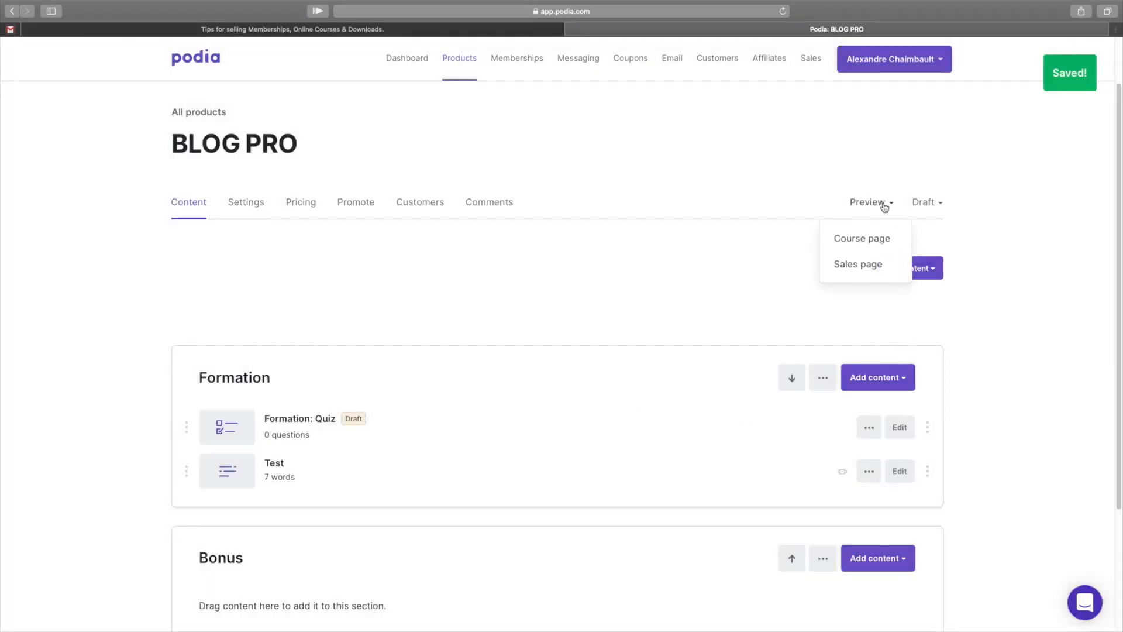
left_click(879, 263)
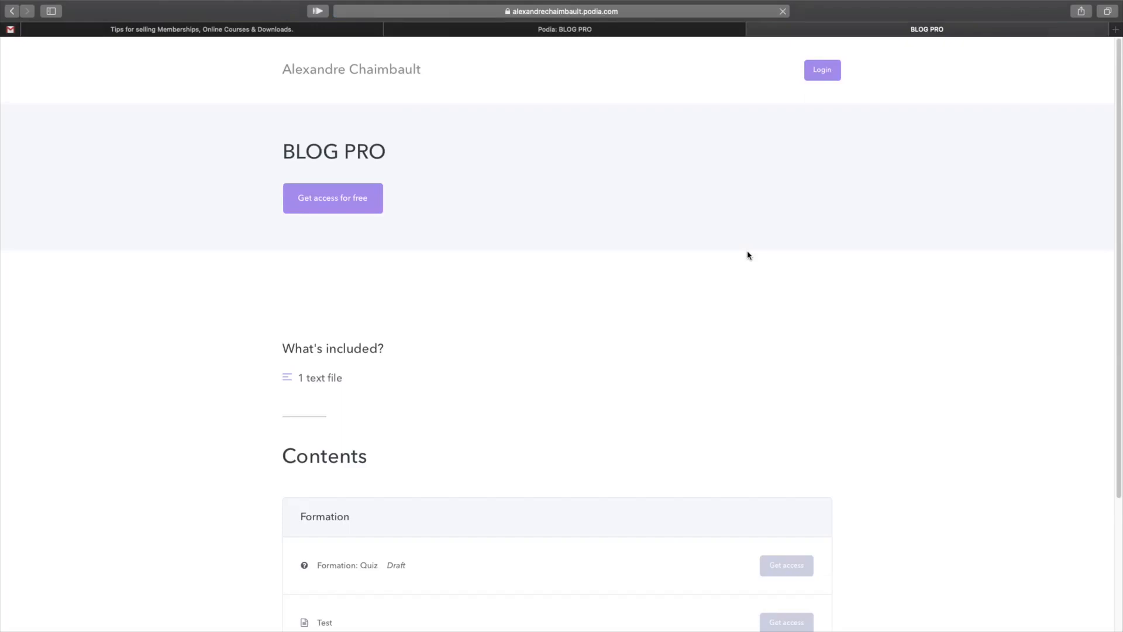
scroll(739, 304, "down", 2)
scroll(450, 188, "up", 2)
scroll(533, 302, "down", 2)
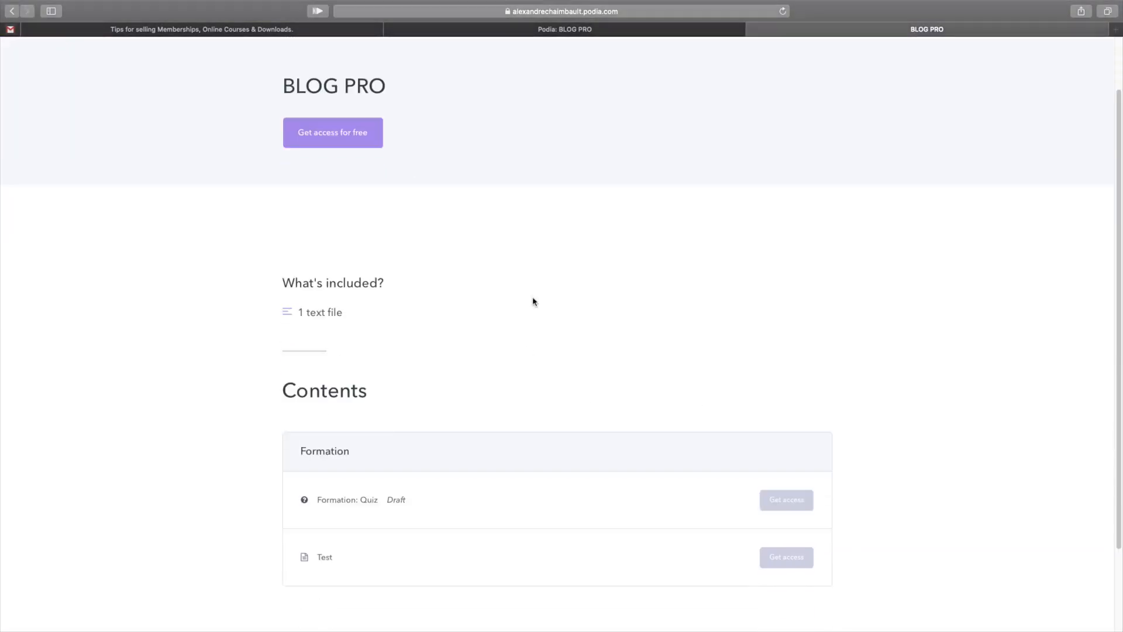
scroll(589, 367, "up", 2)
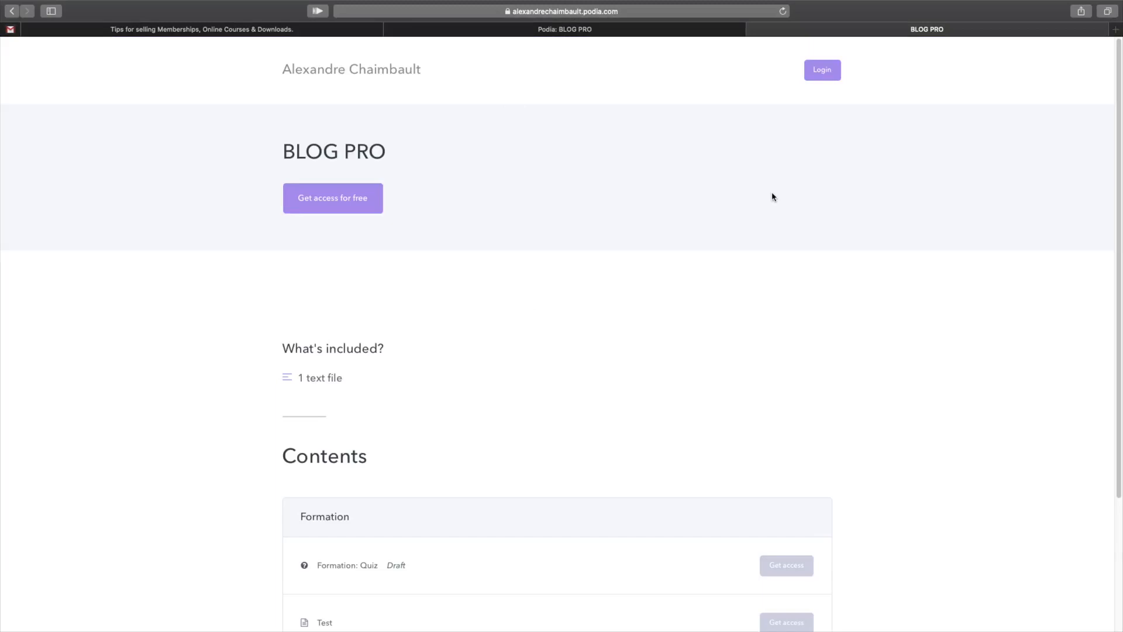
scroll(726, 328, "down", 5)
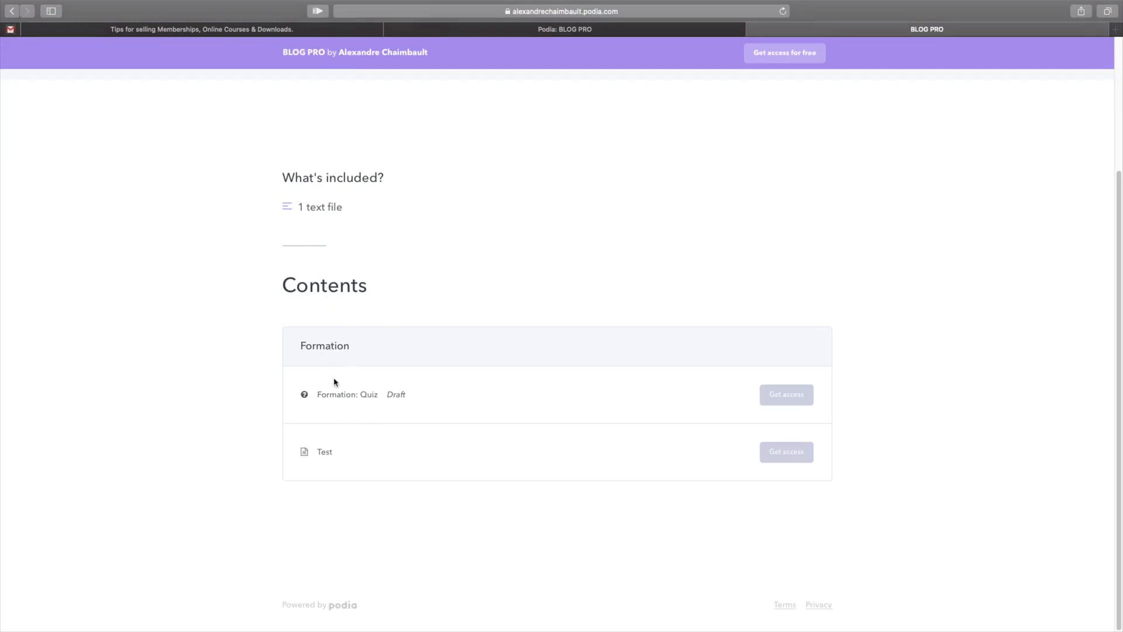
scroll(585, 362, "up", 5)
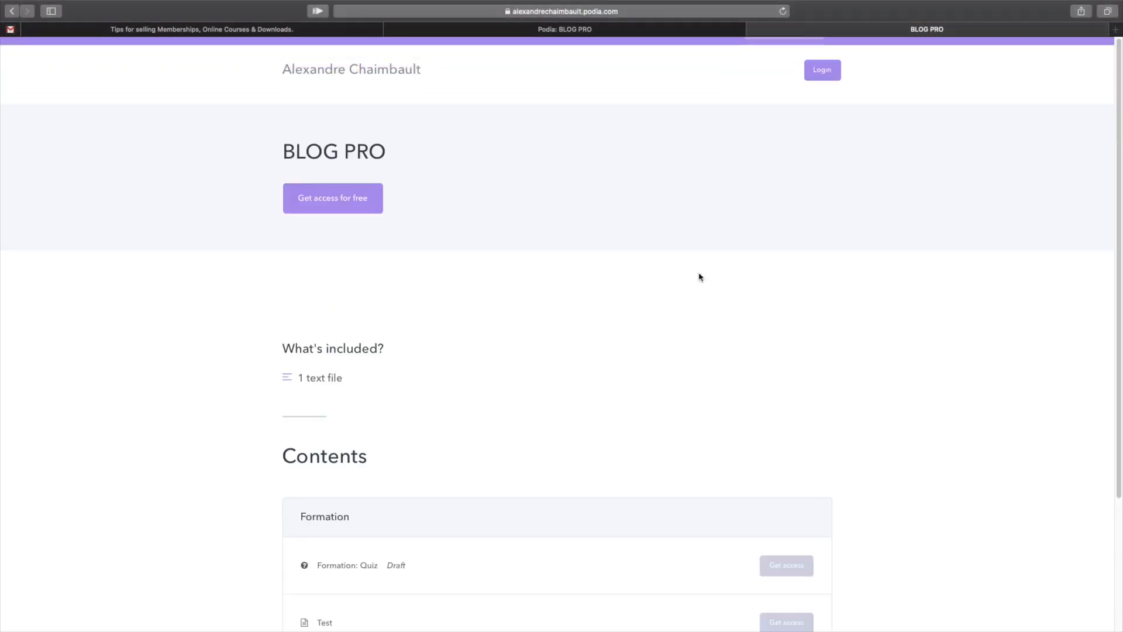
left_click(752, 29)
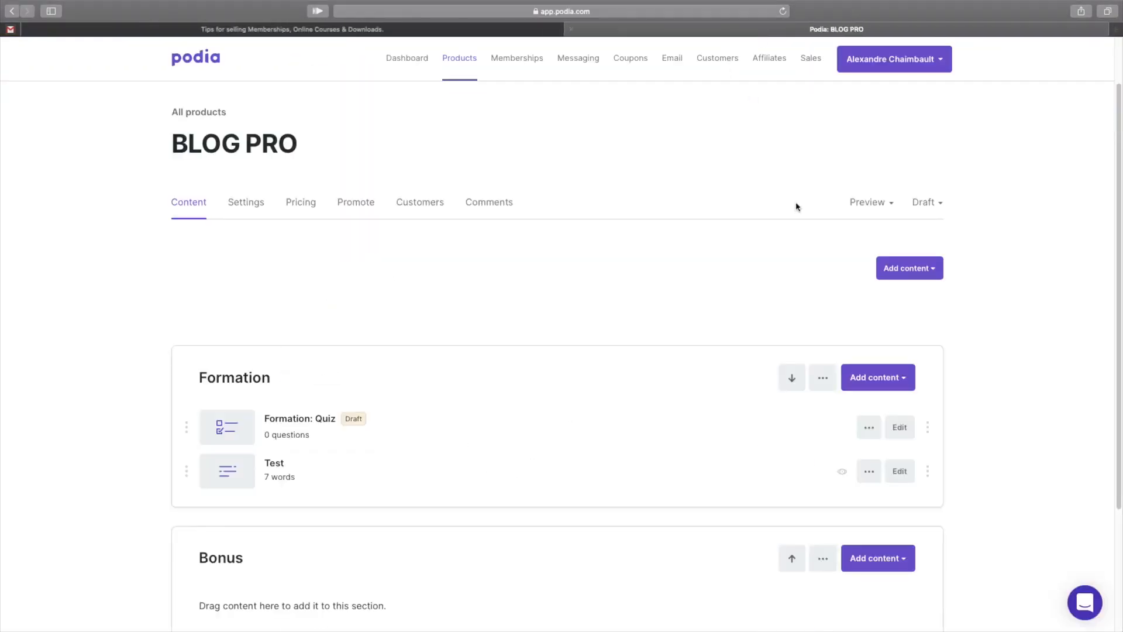
Preview the BLOG PRO course page, then close it to return to the course content.
left_click(889, 203)
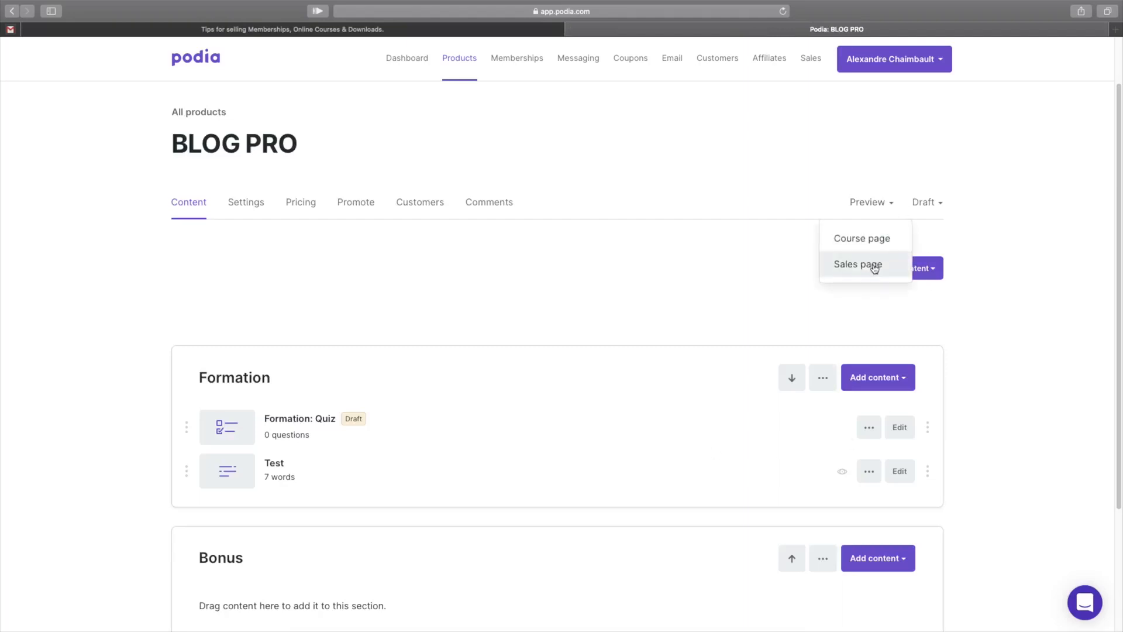
left_click(873, 244)
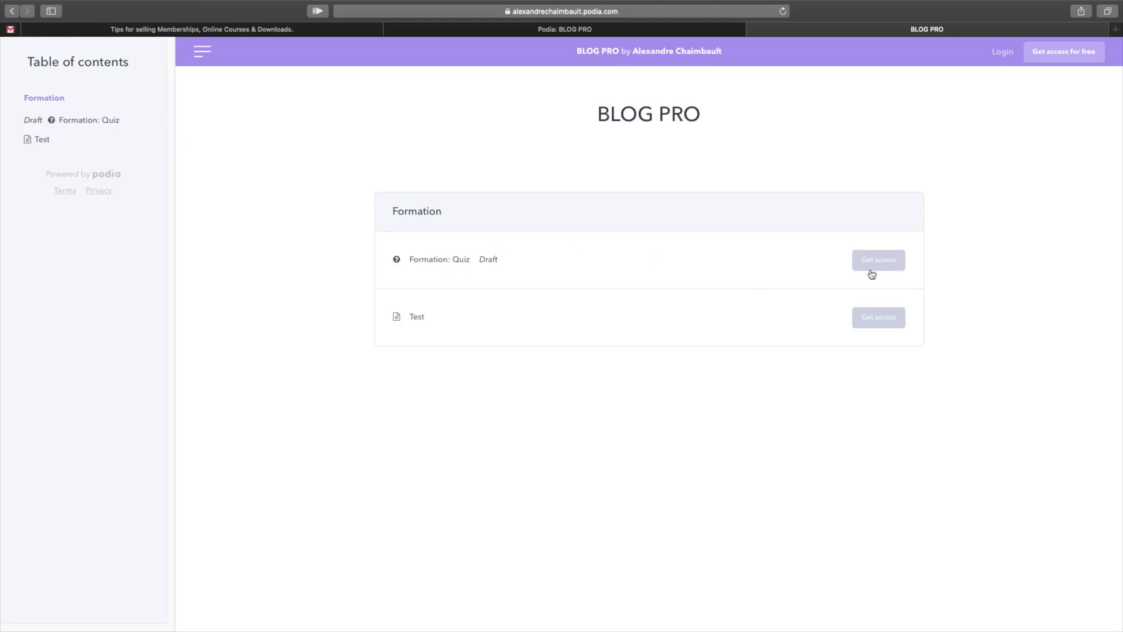
left_click(752, 29)
scroll(545, 365, "down", 5)
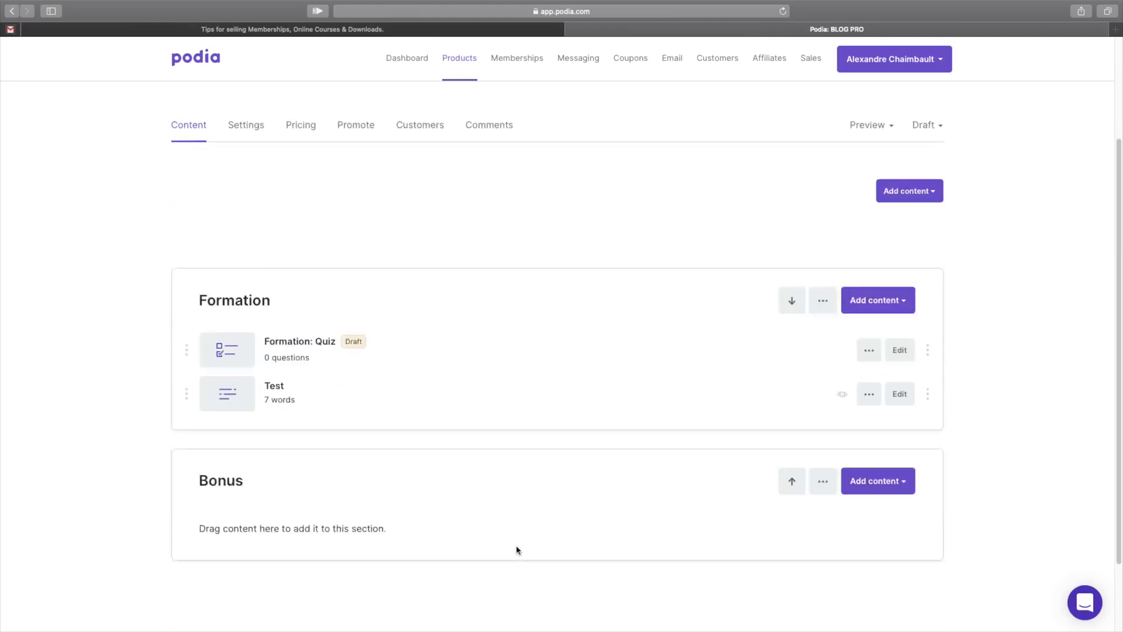
scroll(546, 408, "up", 5)
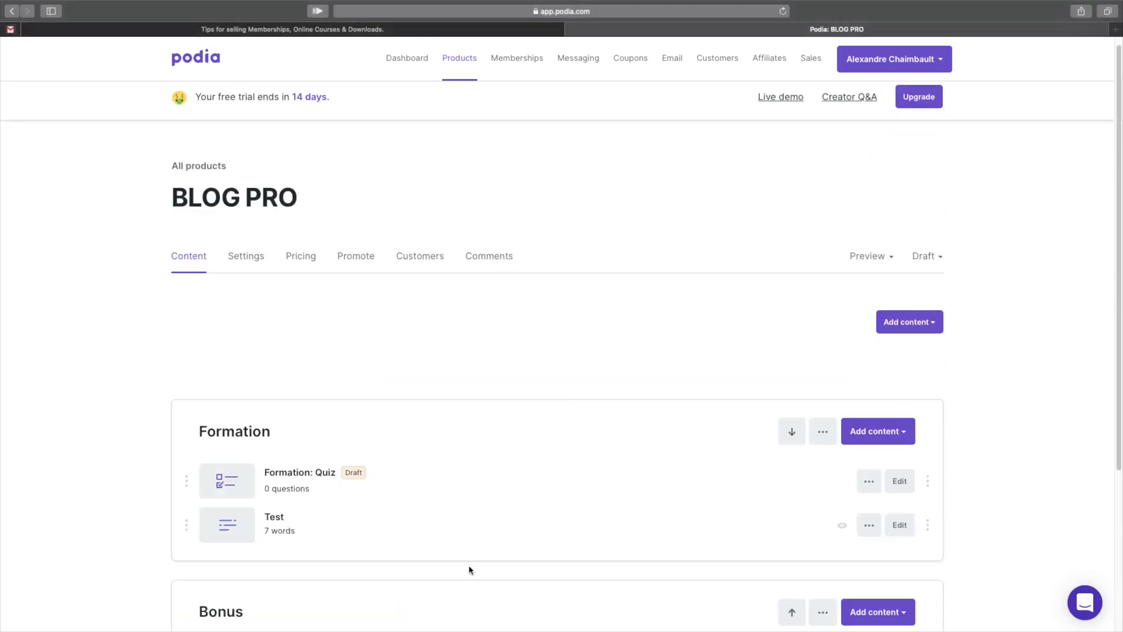
scroll(462, 544, "down", 2)
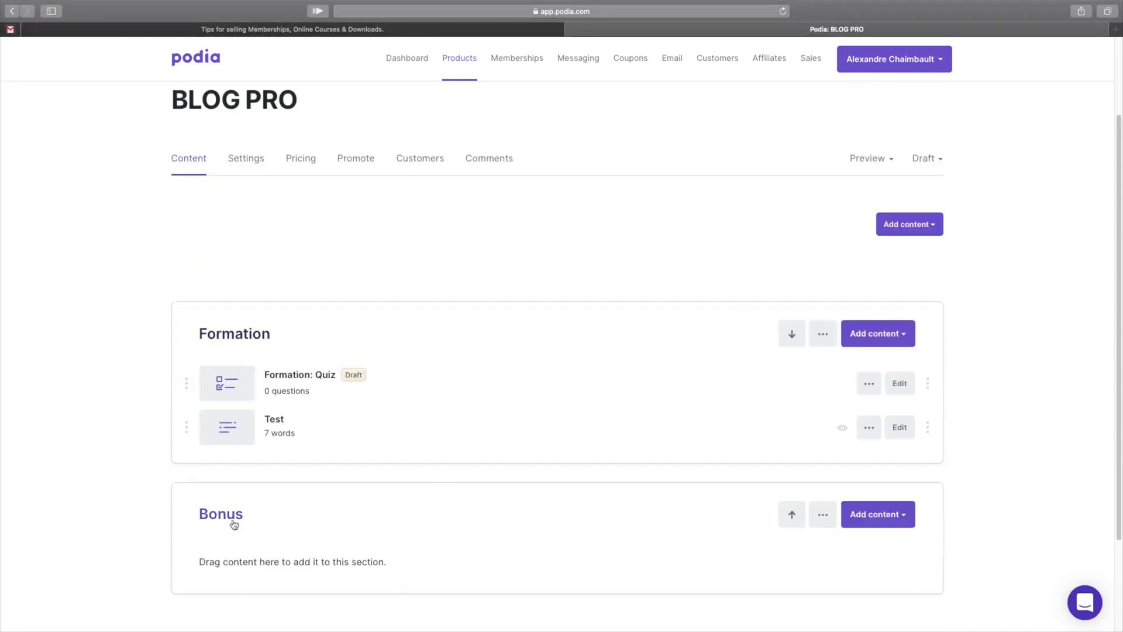
Open the BLOG PRO course settings and review the details, enrollment and integrations sections.
scroll(438, 274, "up", 1)
scroll(438, 283, "up", 2)
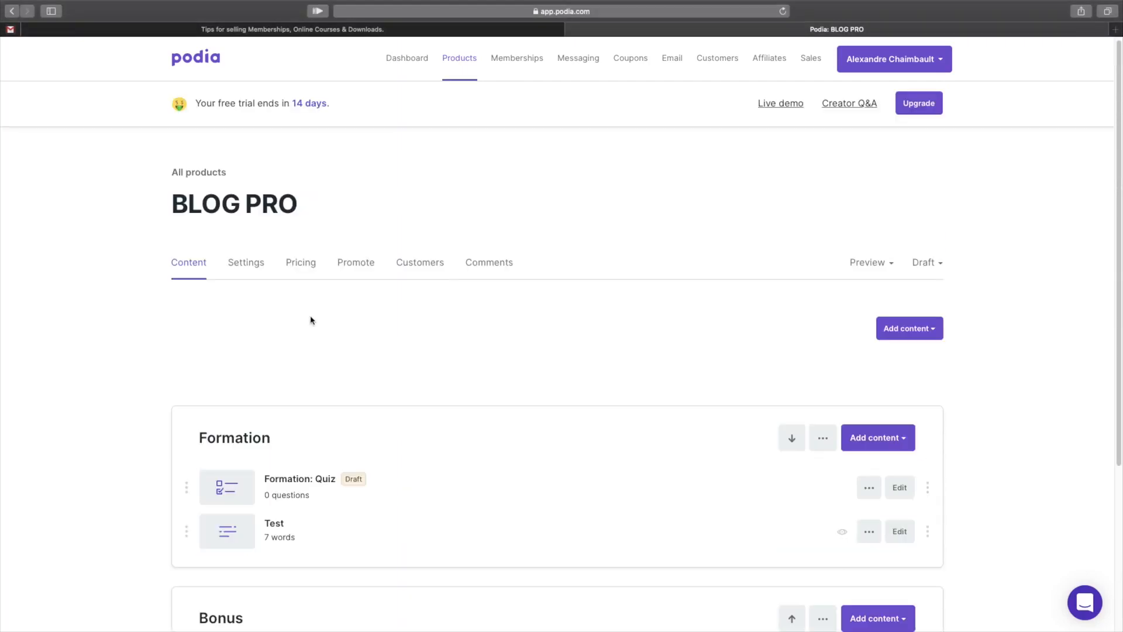
left_click(247, 274)
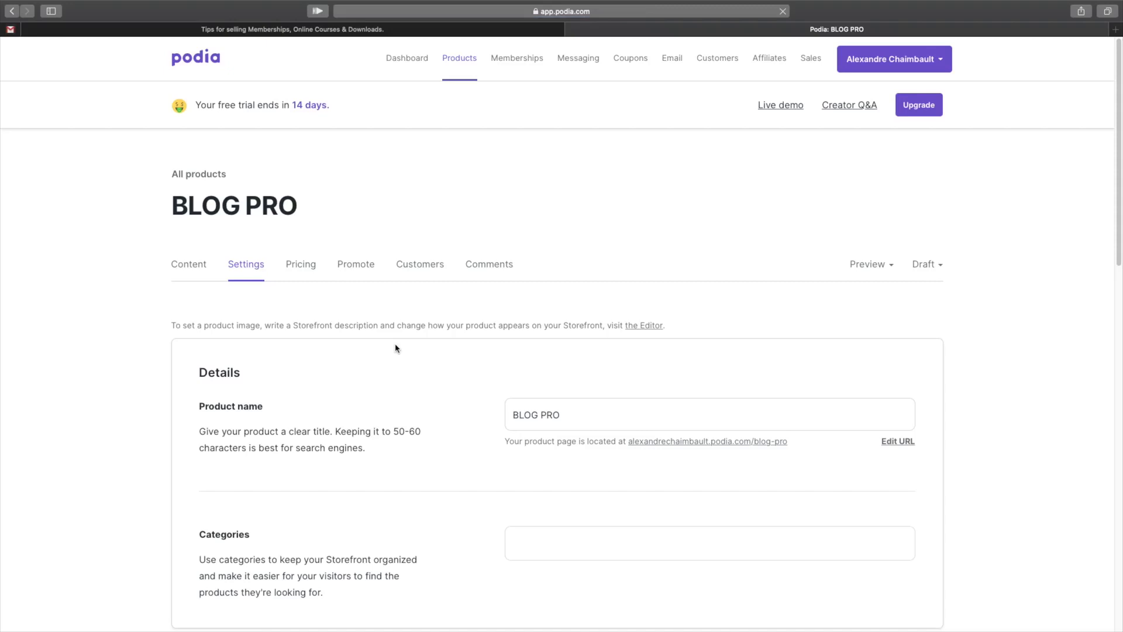
scroll(417, 462, "down", 2)
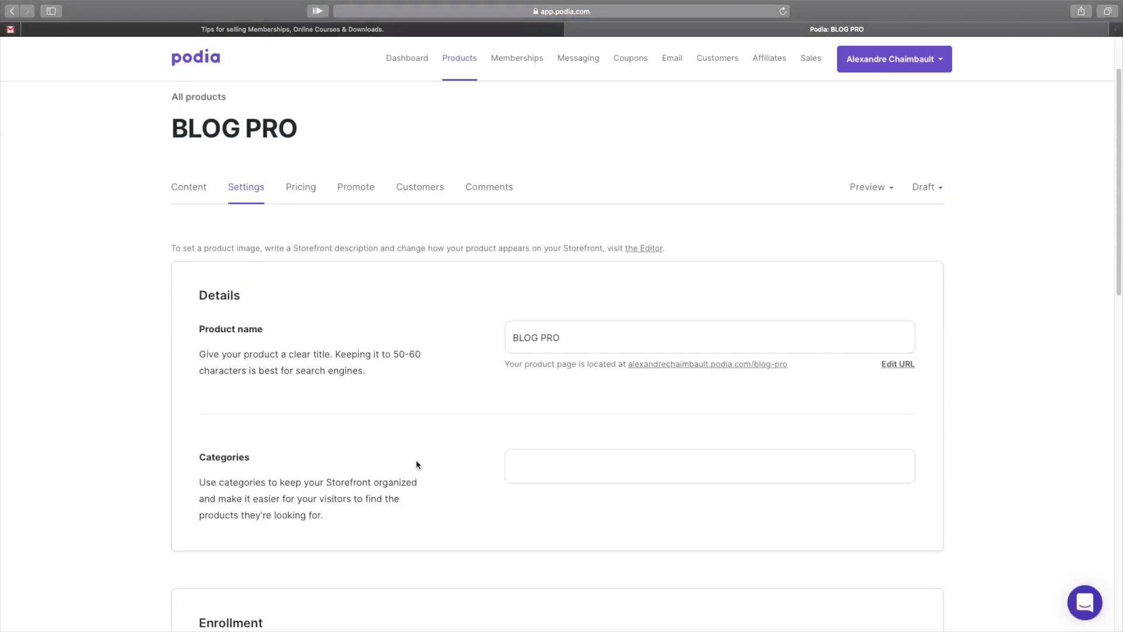
scroll(418, 464, "down", 5)
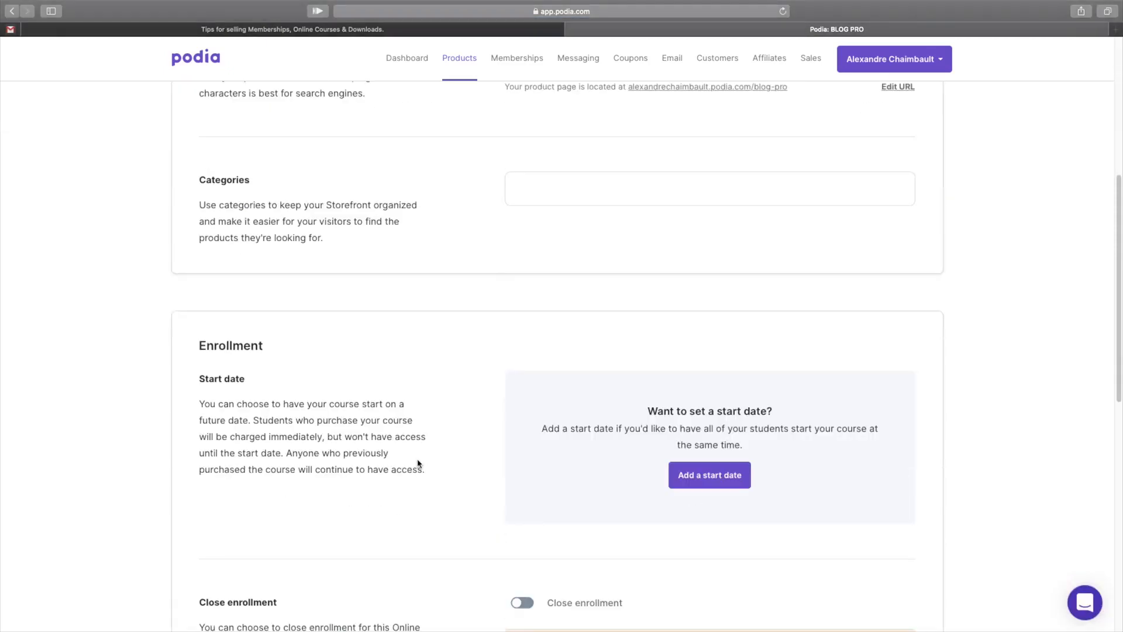
scroll(418, 463, "up", 6)
scroll(418, 463, "down", 6)
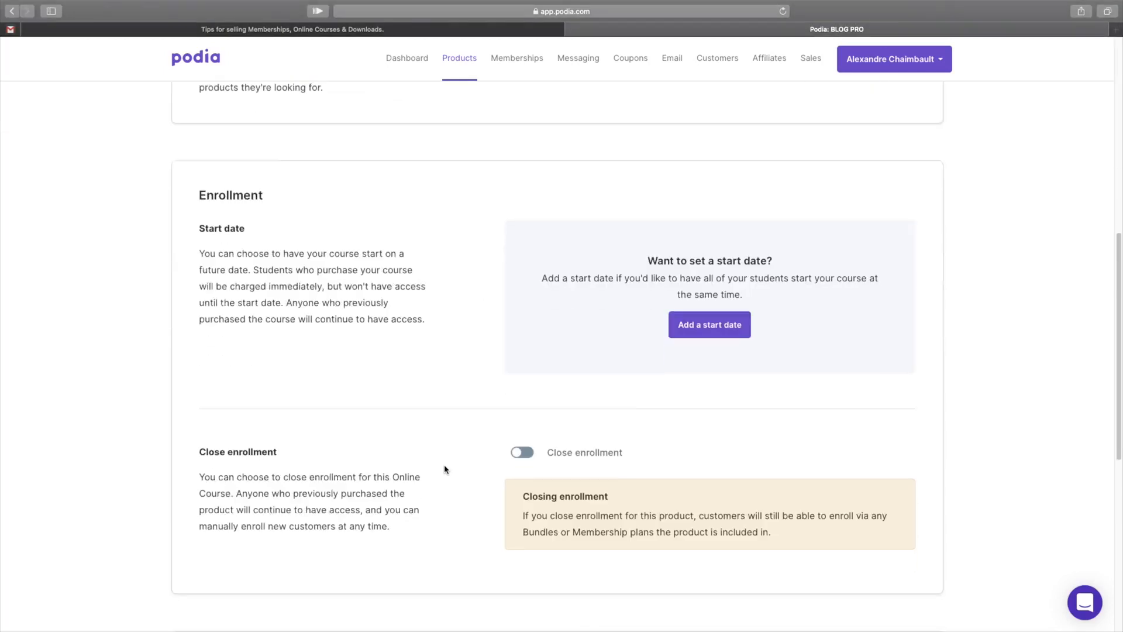
scroll(424, 435, "up", 6)
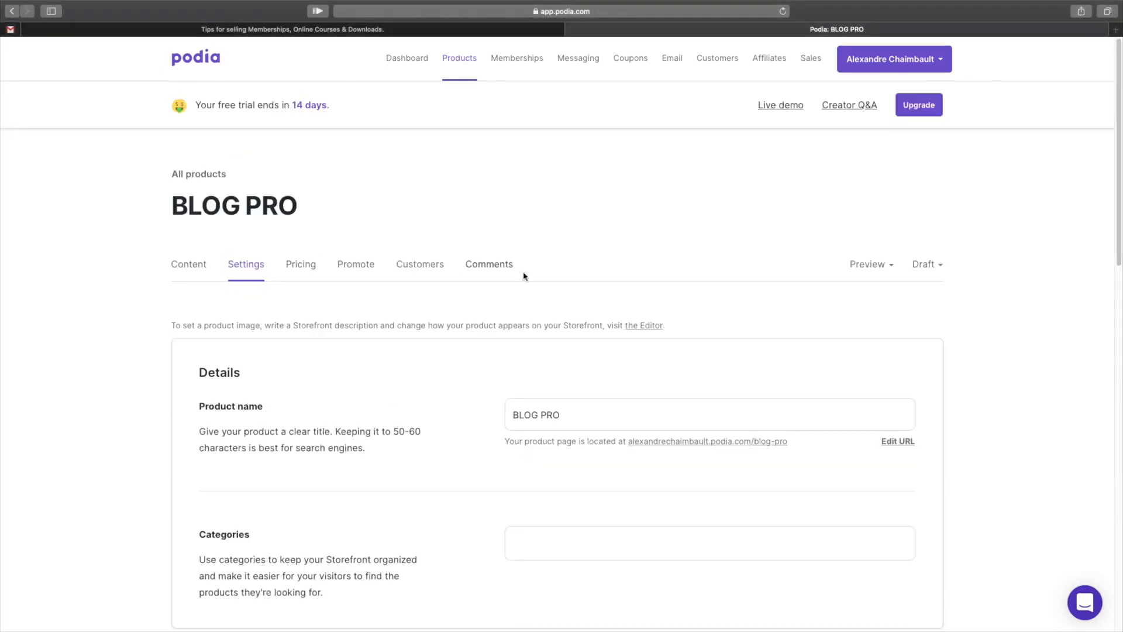
scroll(700, 392, "down", 6)
scroll(700, 396, "down", 5)
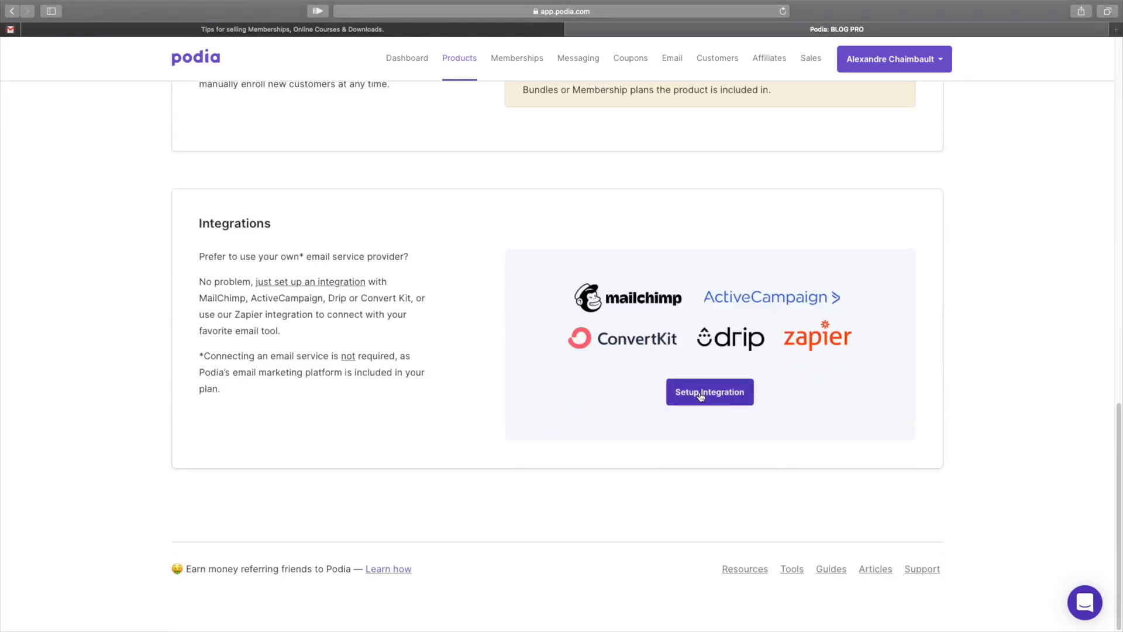
scroll(700, 396, "up", 10)
Add the categories "blog" and "formation en ligne" to the BLOG PRO course details.
left_click(656, 411)
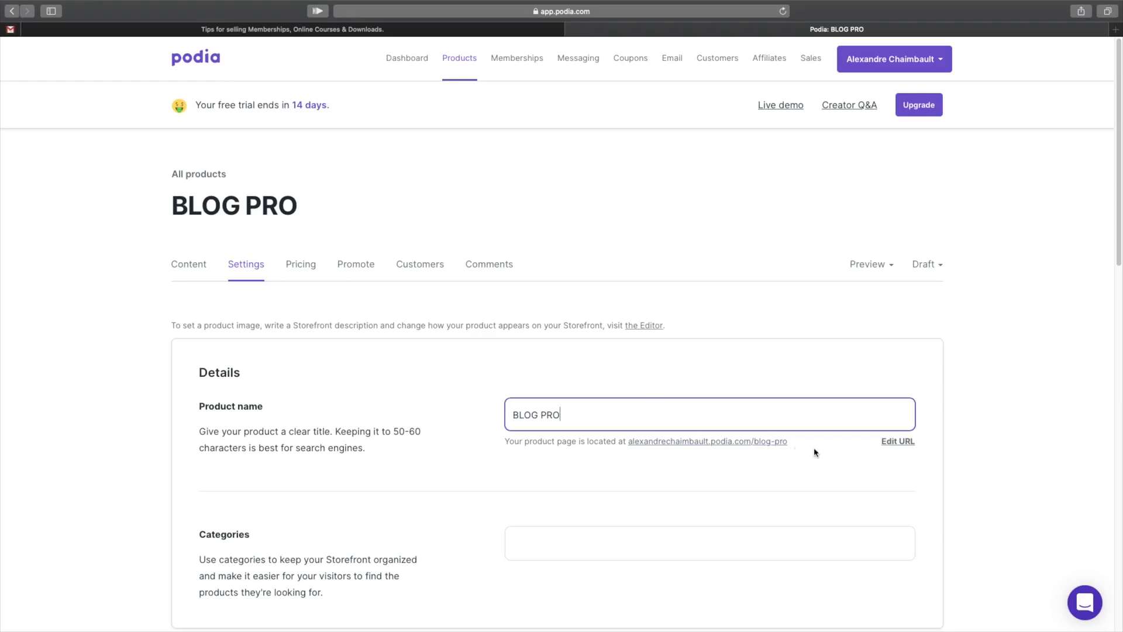
scroll(767, 476, "down", 5)
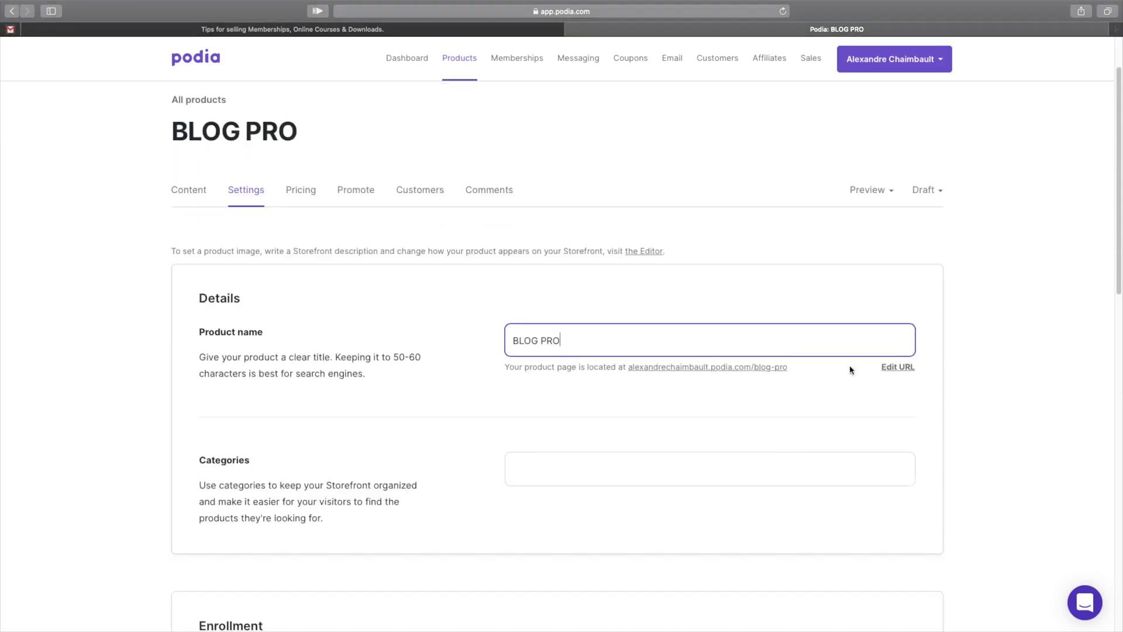
left_click(667, 387)
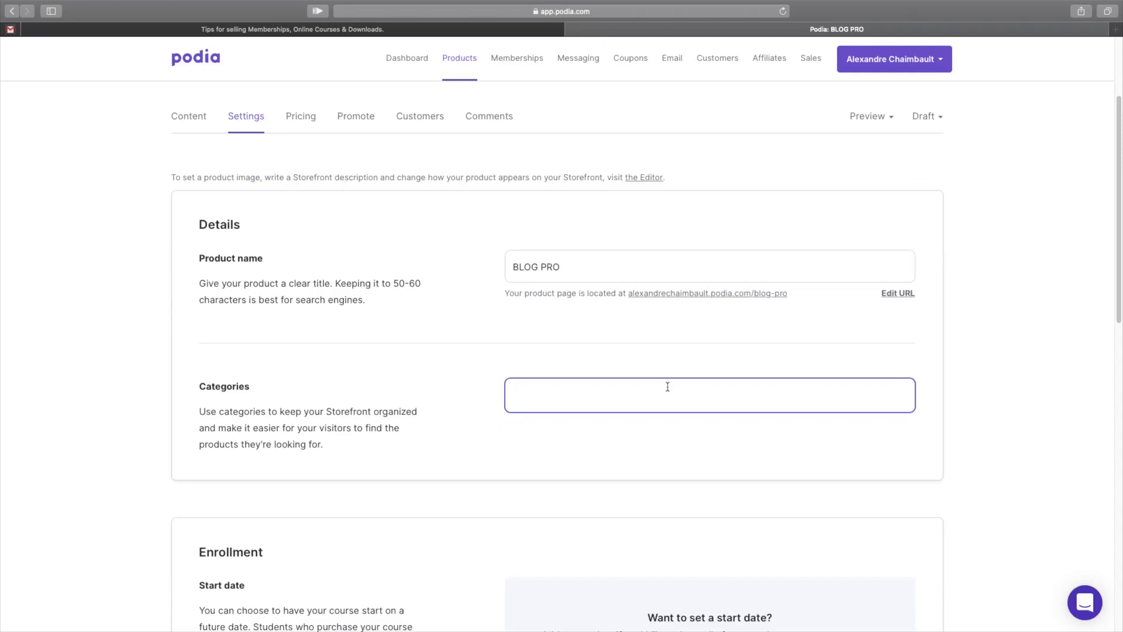
type("blog")
left_click(588, 504)
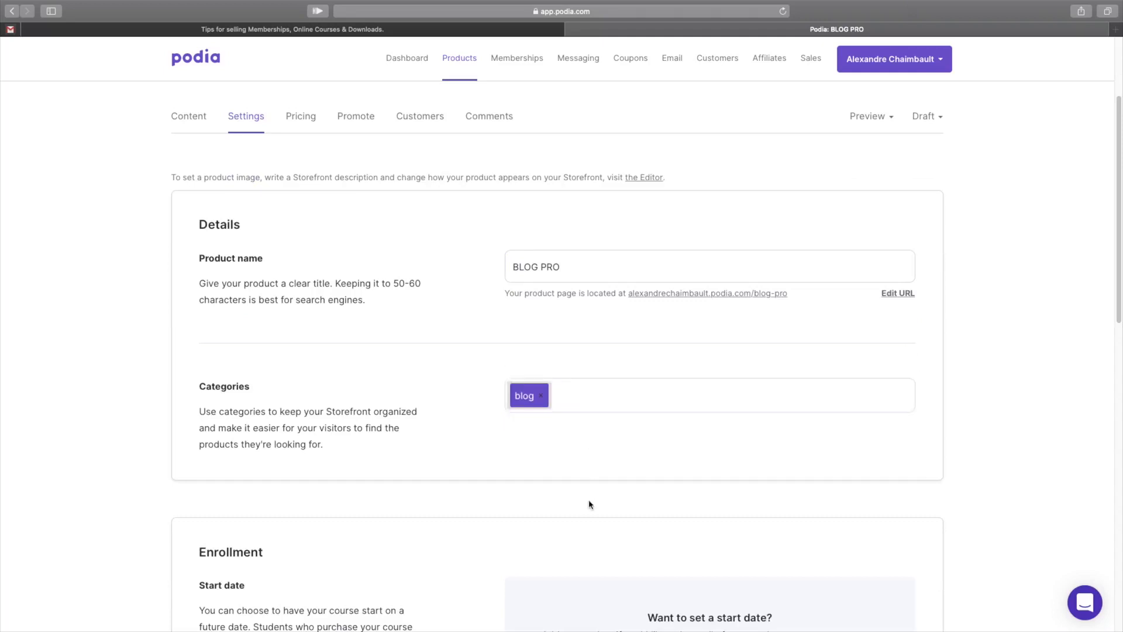
left_click(593, 405)
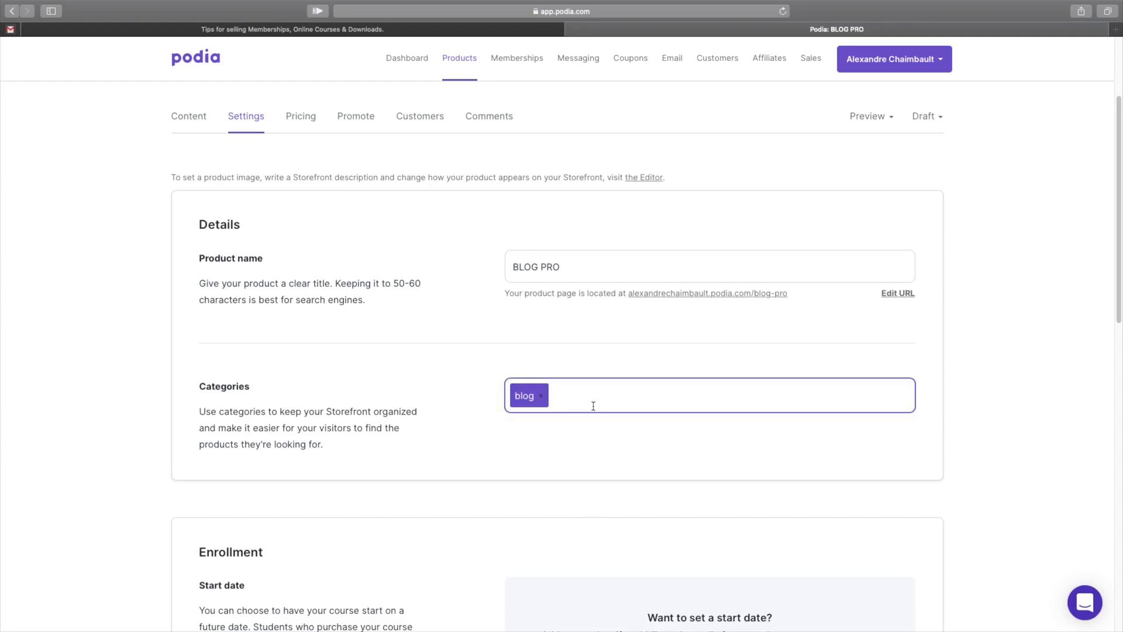
type("formation en ligne")
key("Return")
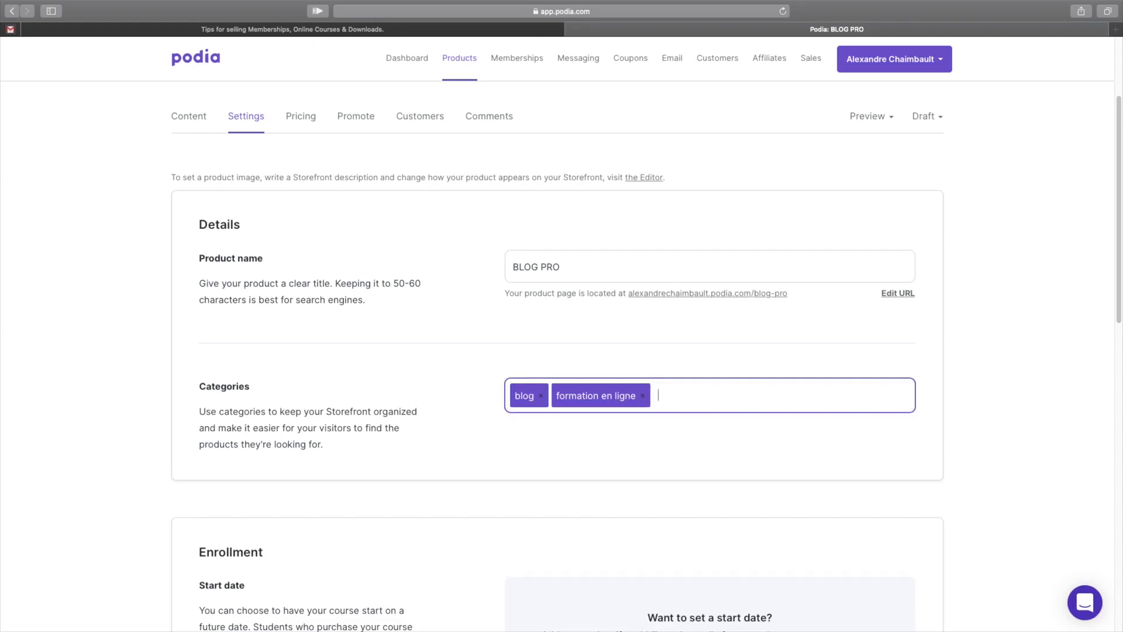
Try a course start date of April 2, 2020, look at the start time options, and cancel without adding it.
scroll(594, 406, "down", 2)
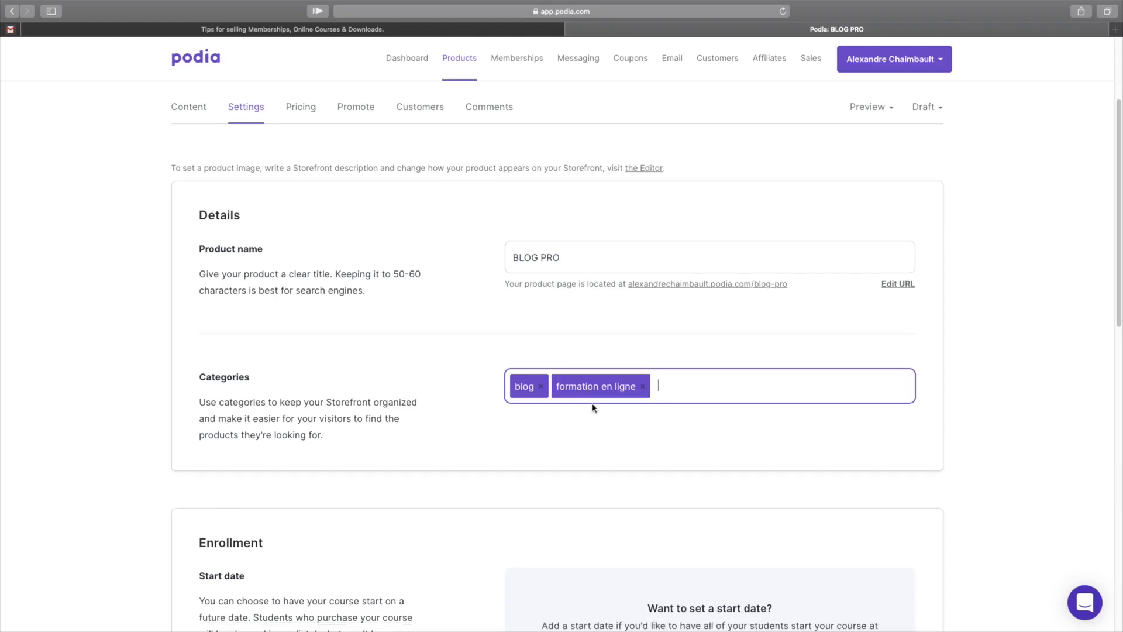
scroll(594, 436, "down", 5)
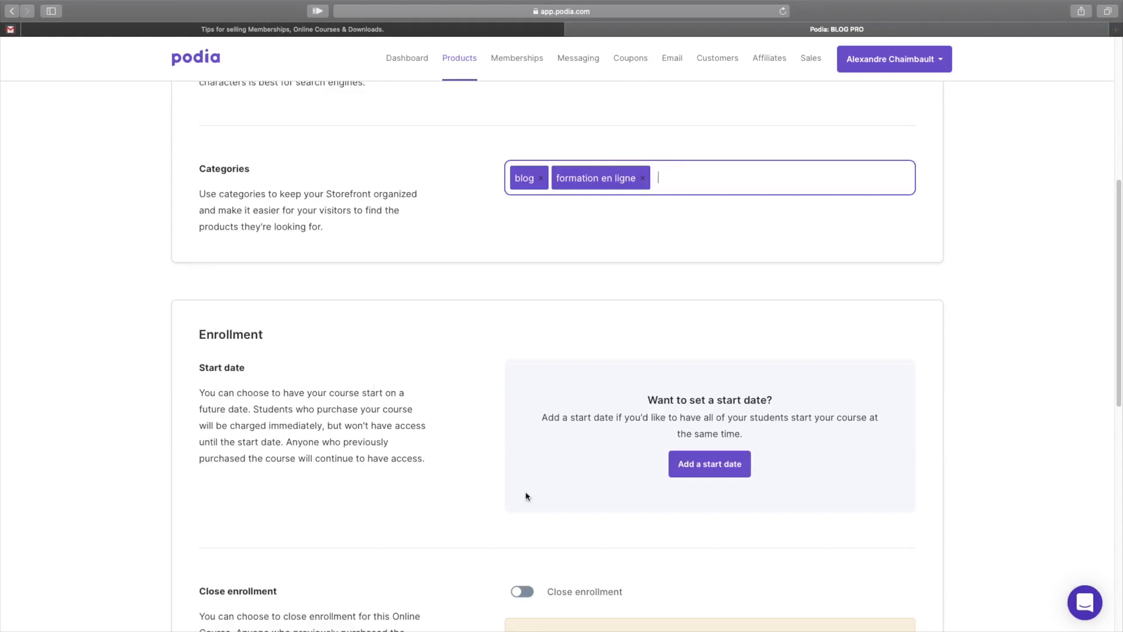
left_click(698, 477)
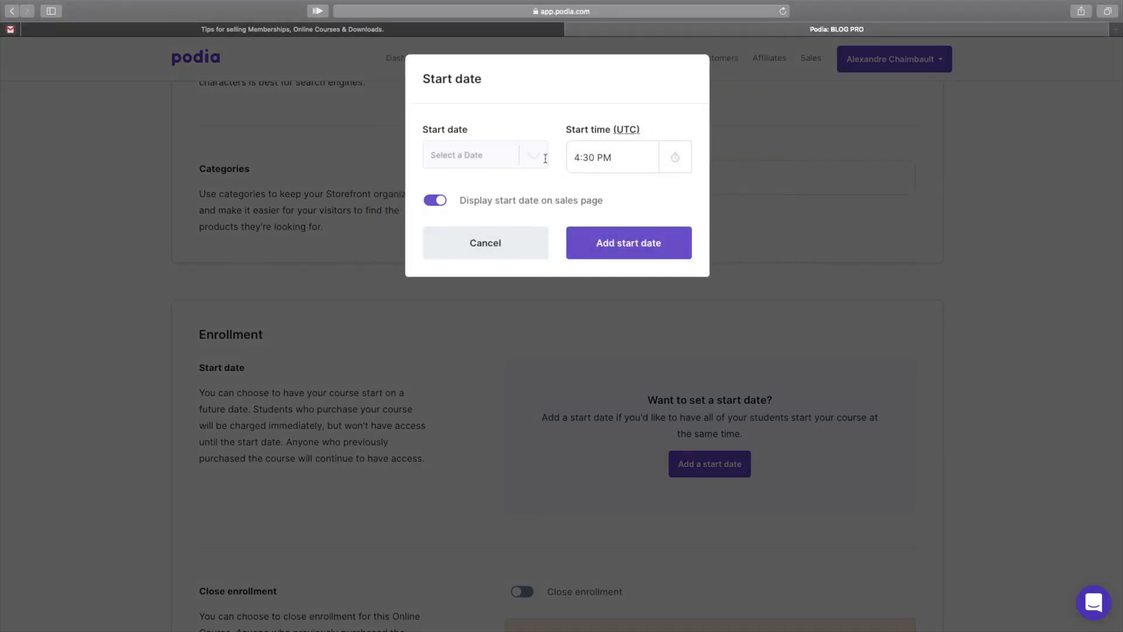
left_click(522, 155)
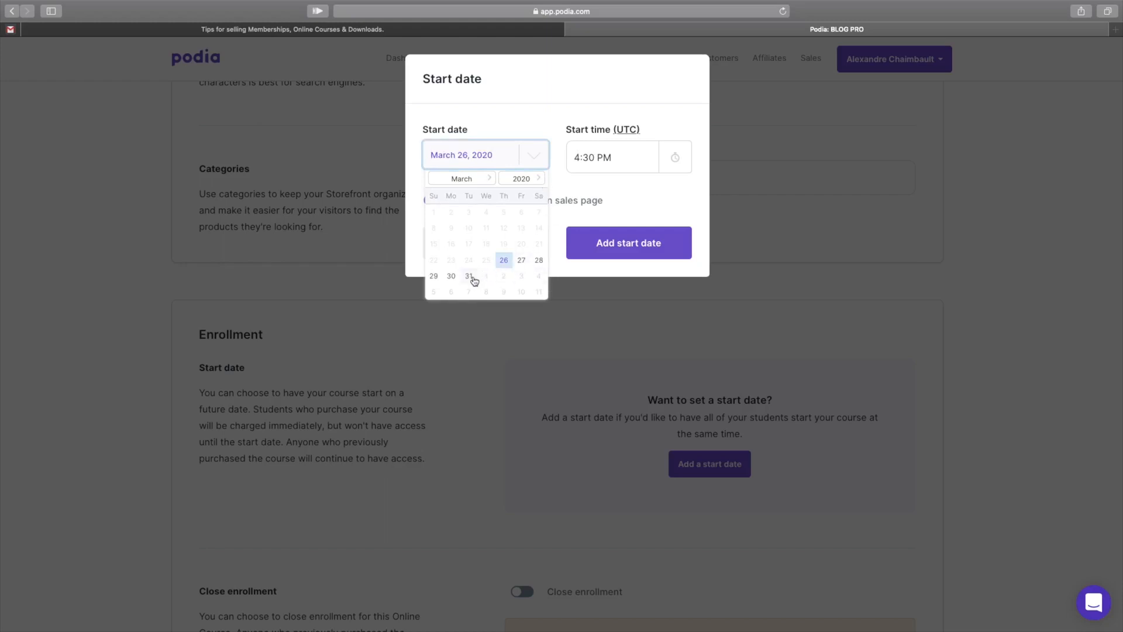
left_click(504, 278)
left_click(614, 158)
left_click(678, 162)
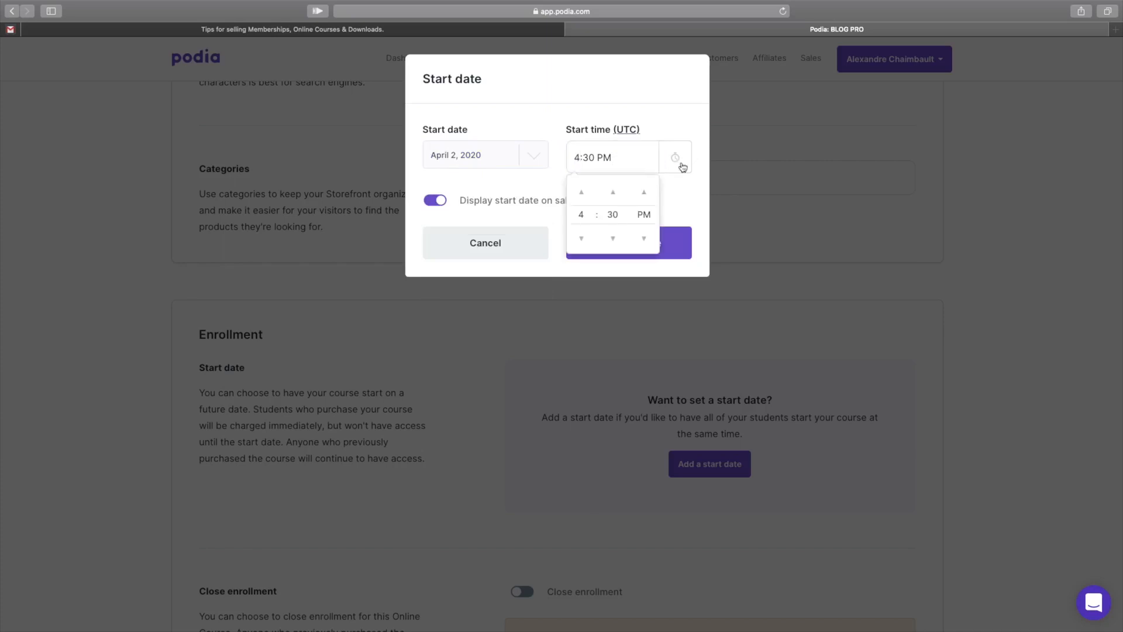
left_click(582, 191)
left_click(688, 200)
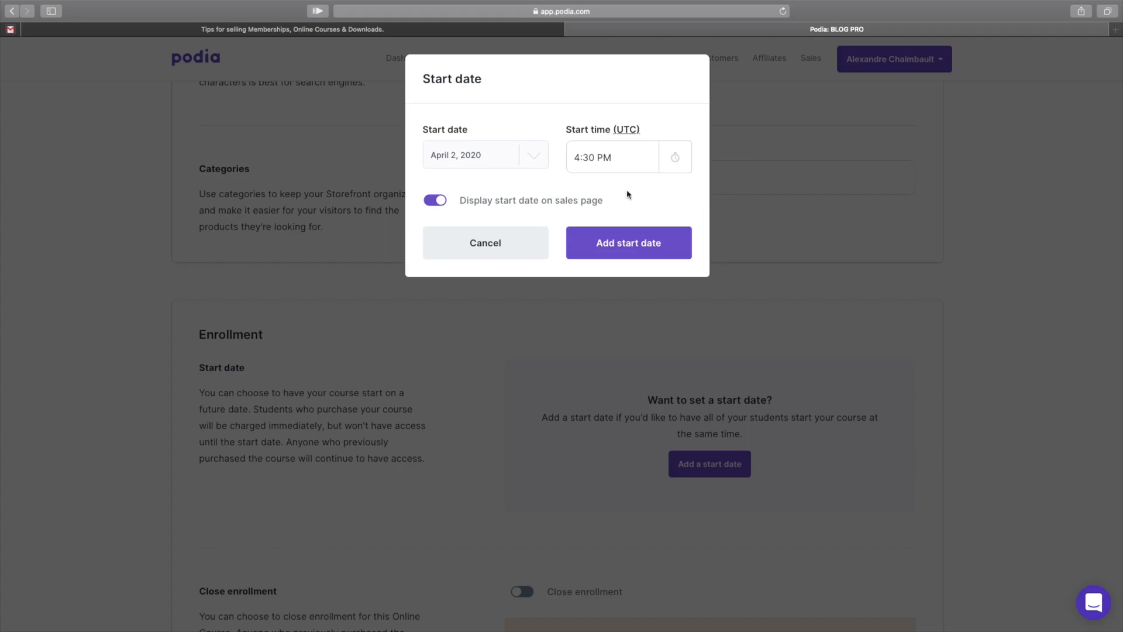
left_click(530, 237)
Turn on Close enrollment for the course and switch it back off.
scroll(529, 236, "down", 5)
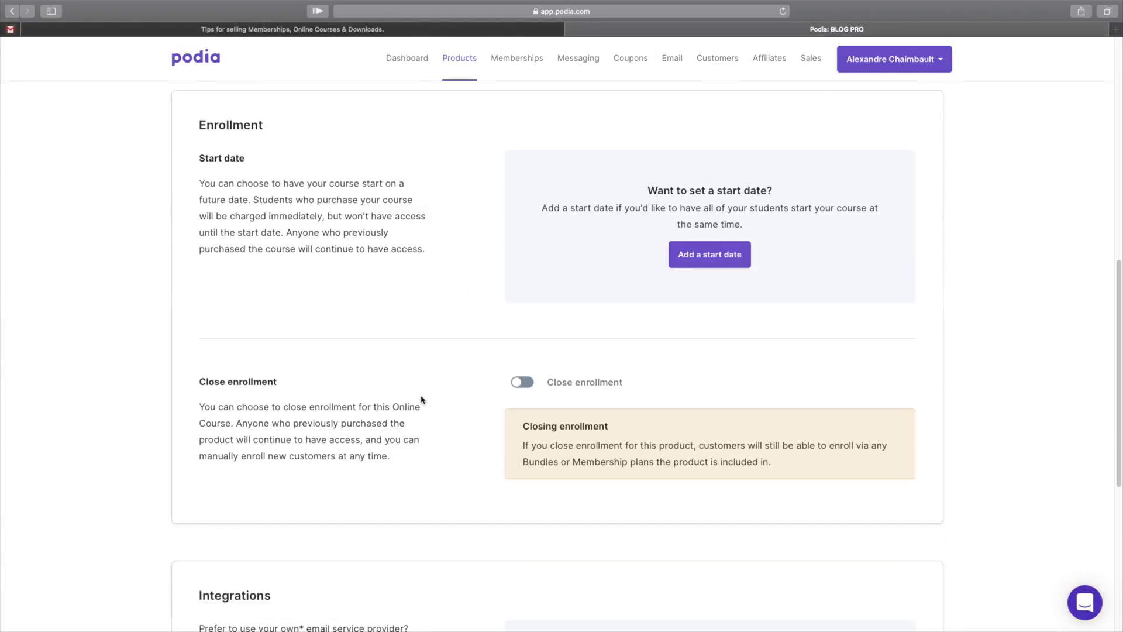
left_click(523, 386)
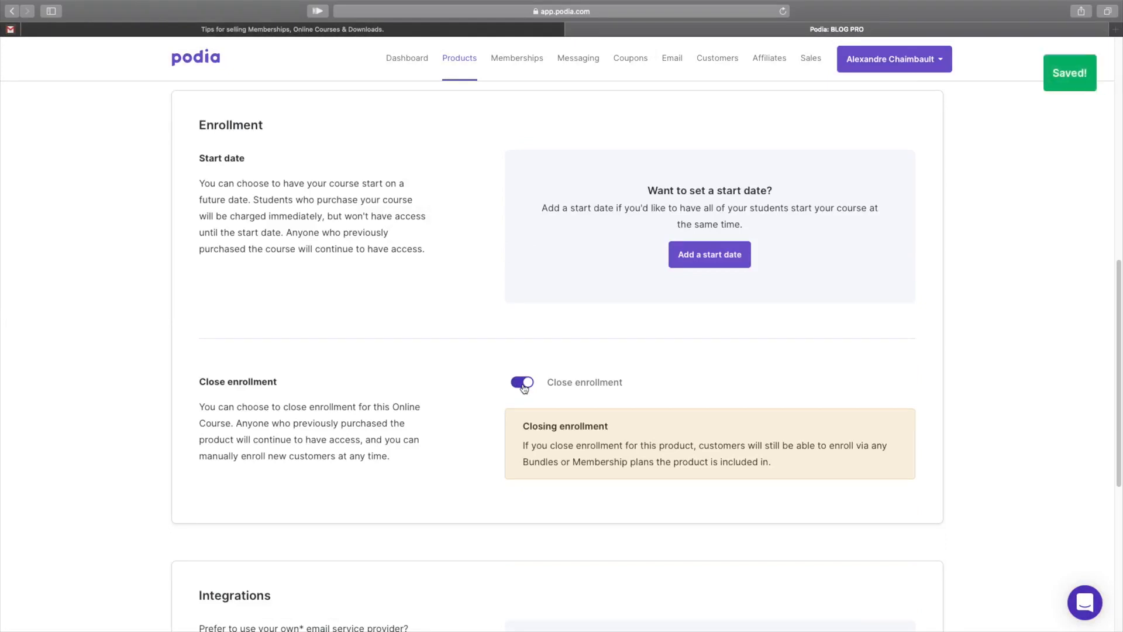
left_click(523, 386)
Open the email service integration setup from the course's Integrations section.
scroll(524, 384, "down", 3)
scroll(523, 383, "down", 5)
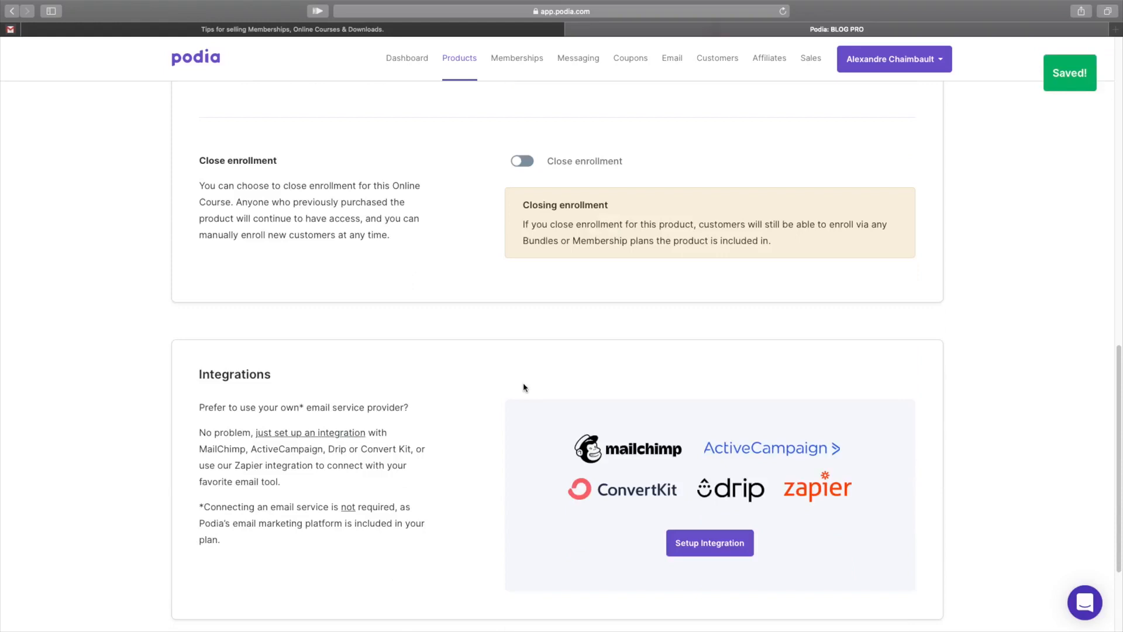
scroll(521, 386, "down", 3)
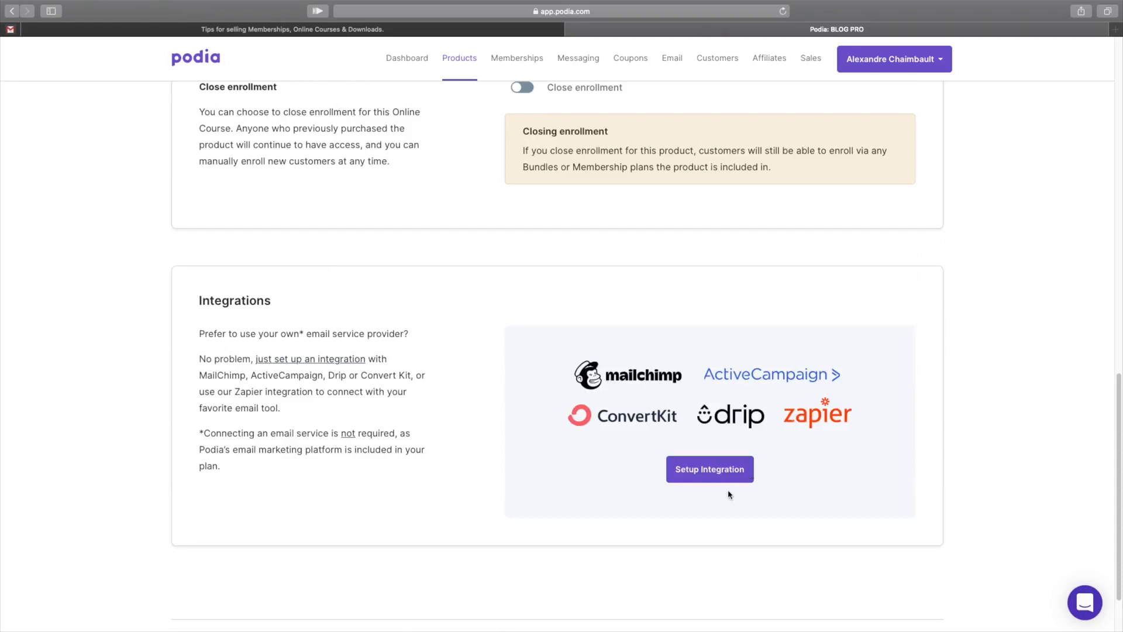
left_click(698, 479)
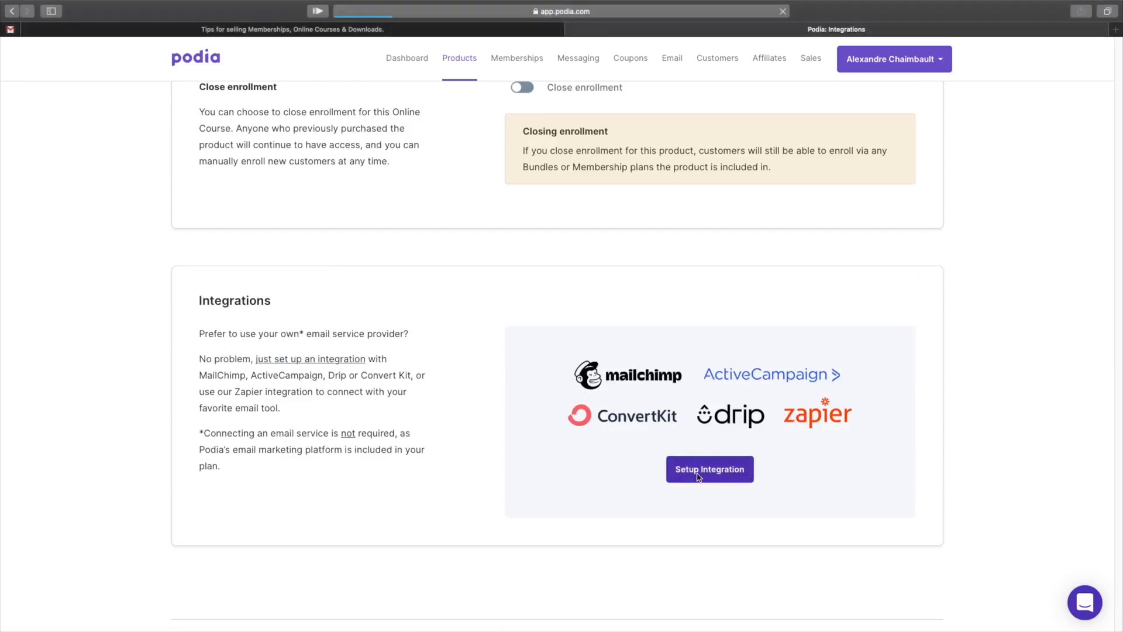
Review the integrations offered in the store settings, from ConvertKit and MailChimp through ActiveCampaign and MailerLite to Zapier.
scroll(697, 477, "down", 6)
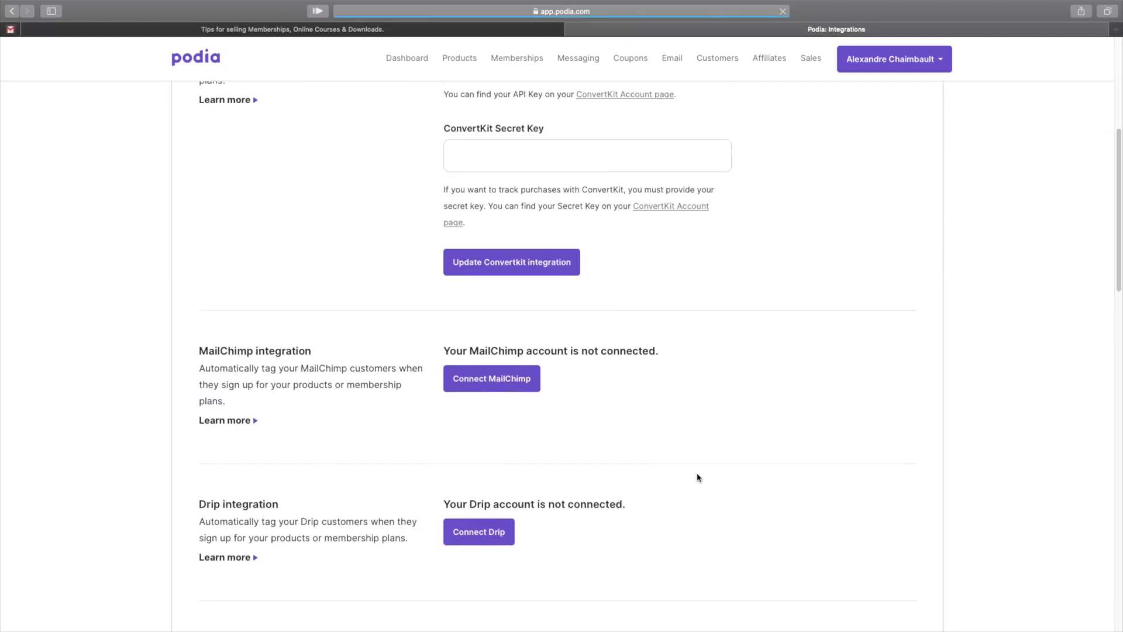
scroll(697, 475, "up", 6)
scroll(696, 475, "down", 3)
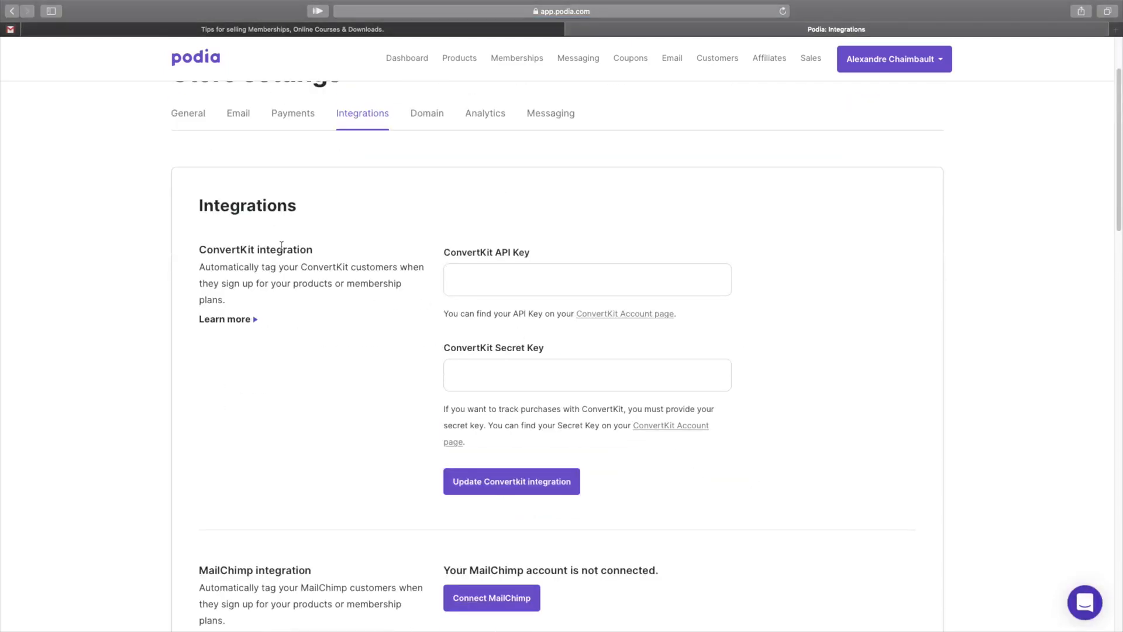
scroll(281, 246, "down", 8)
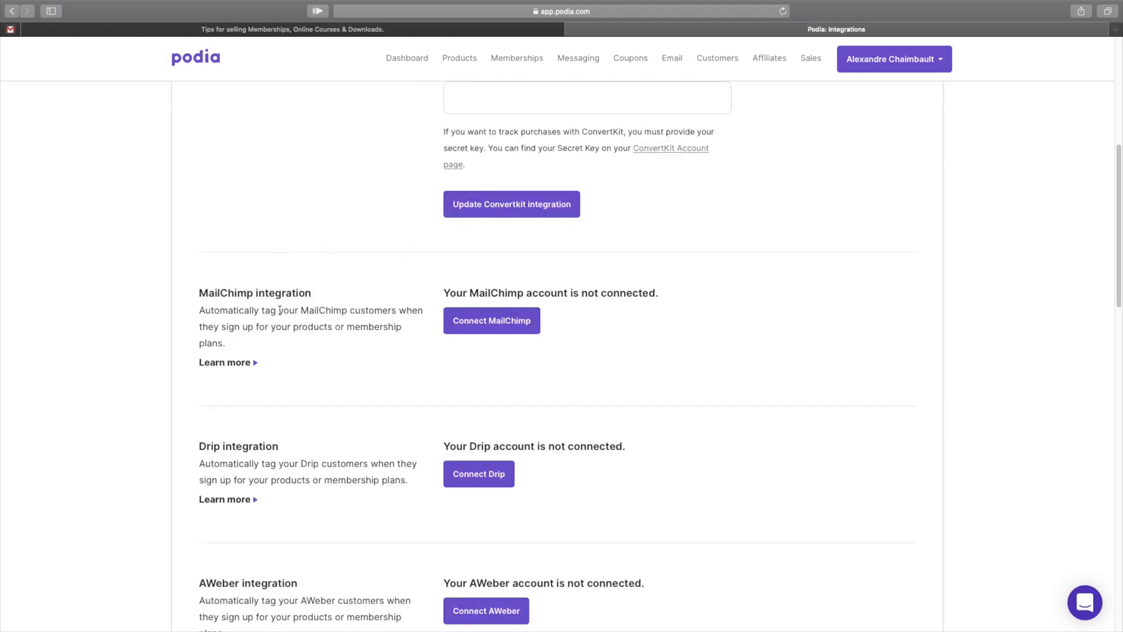
scroll(282, 316, "down", 10)
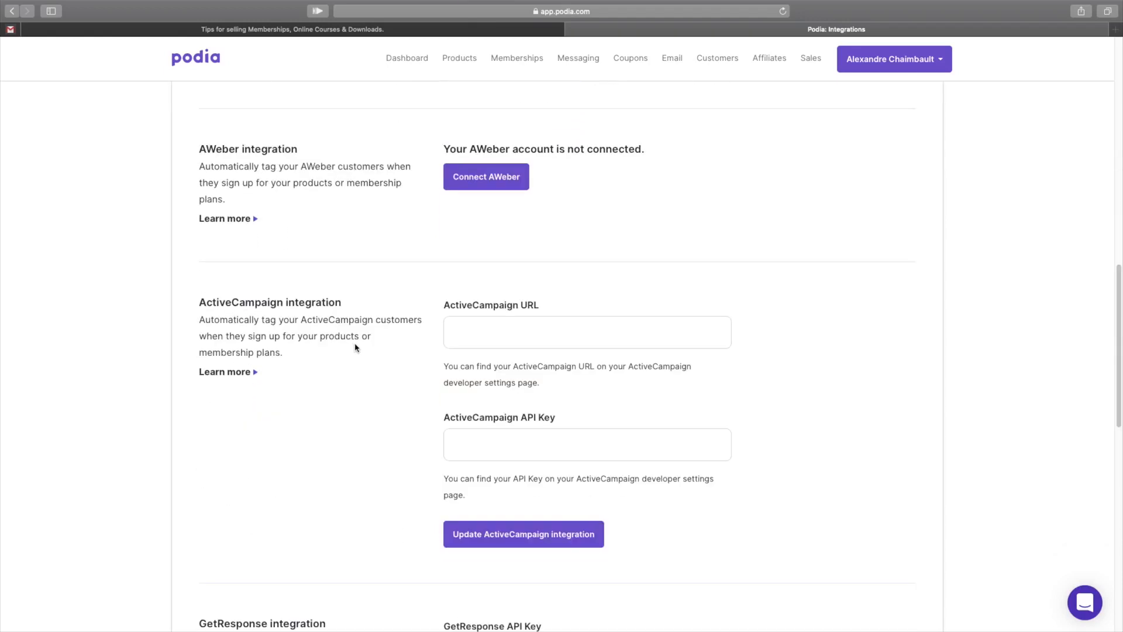
scroll(356, 348, "down", 10)
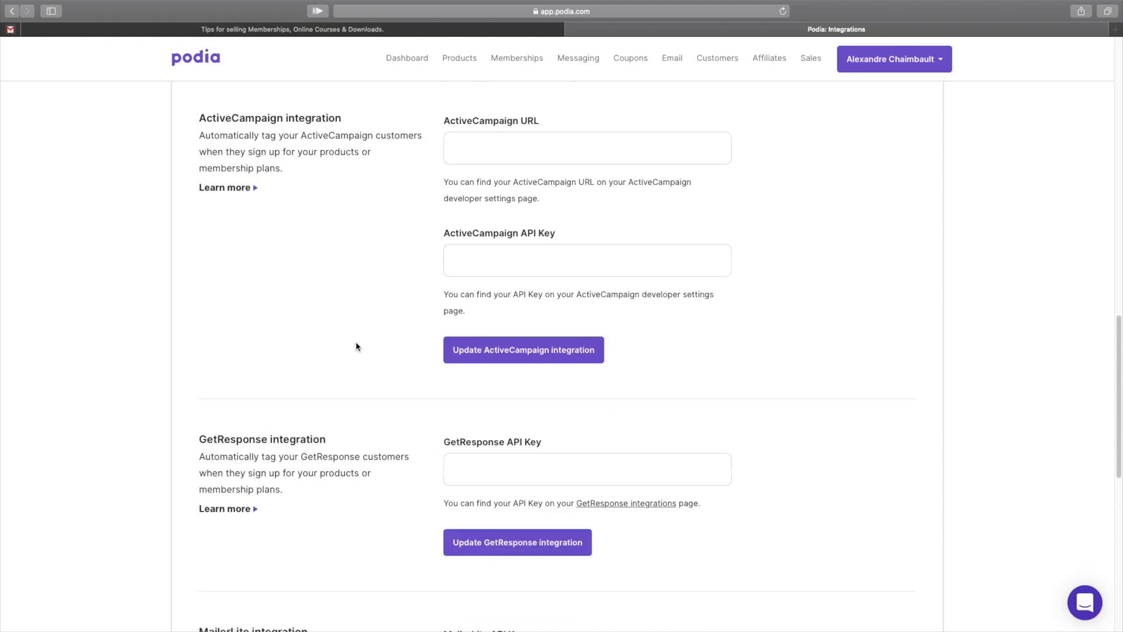
scroll(359, 347, "down", 6)
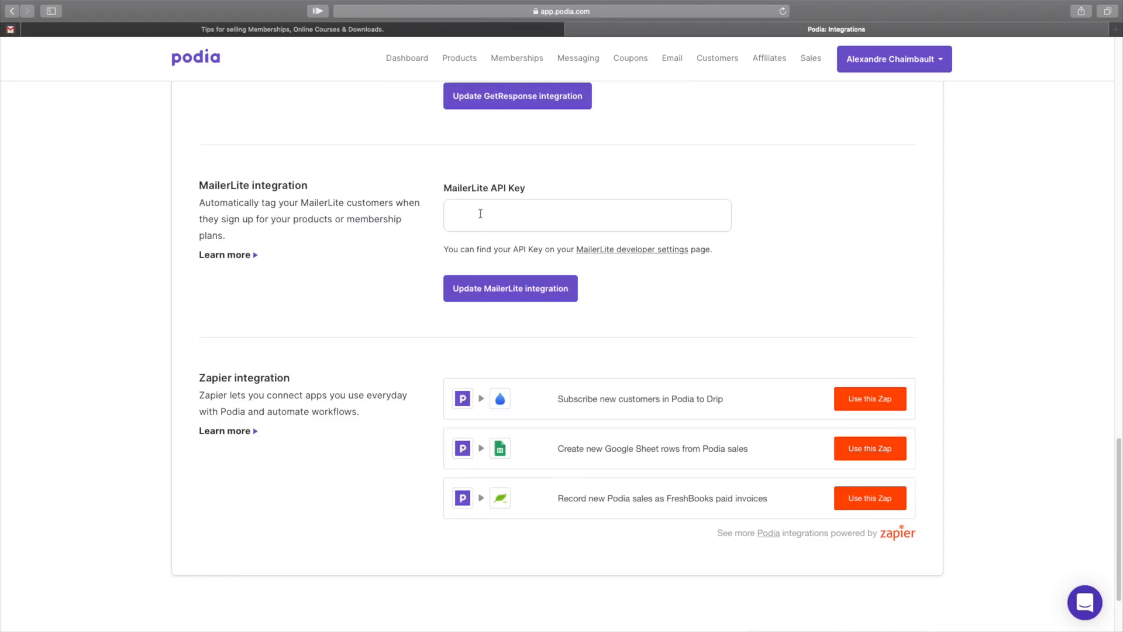
scroll(480, 213, "up", 11)
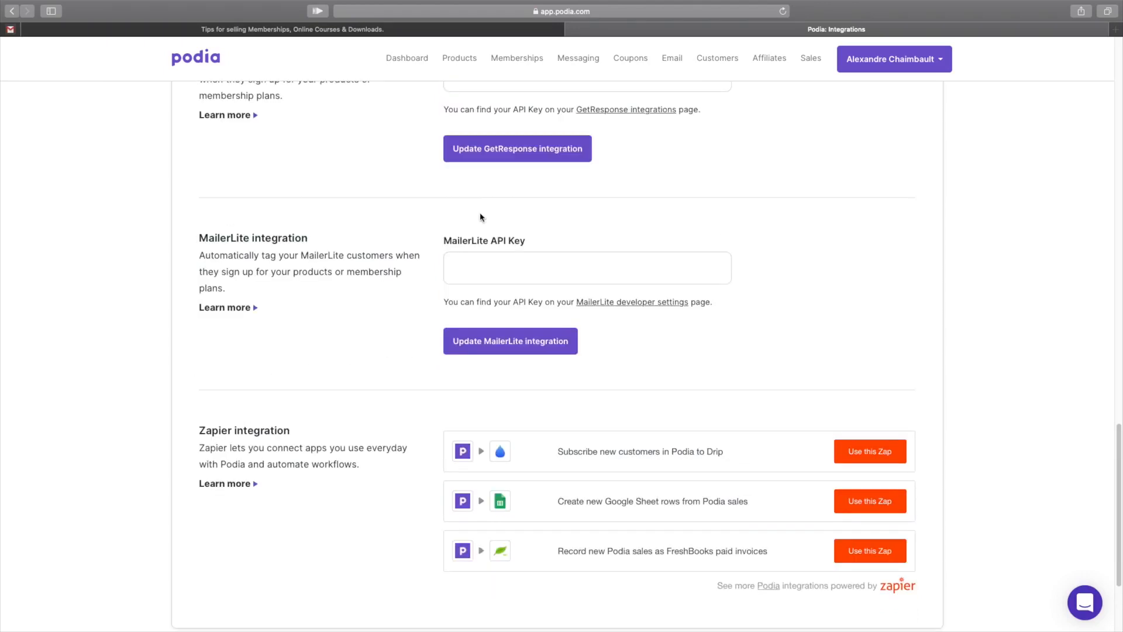
scroll(480, 220, "up", 15)
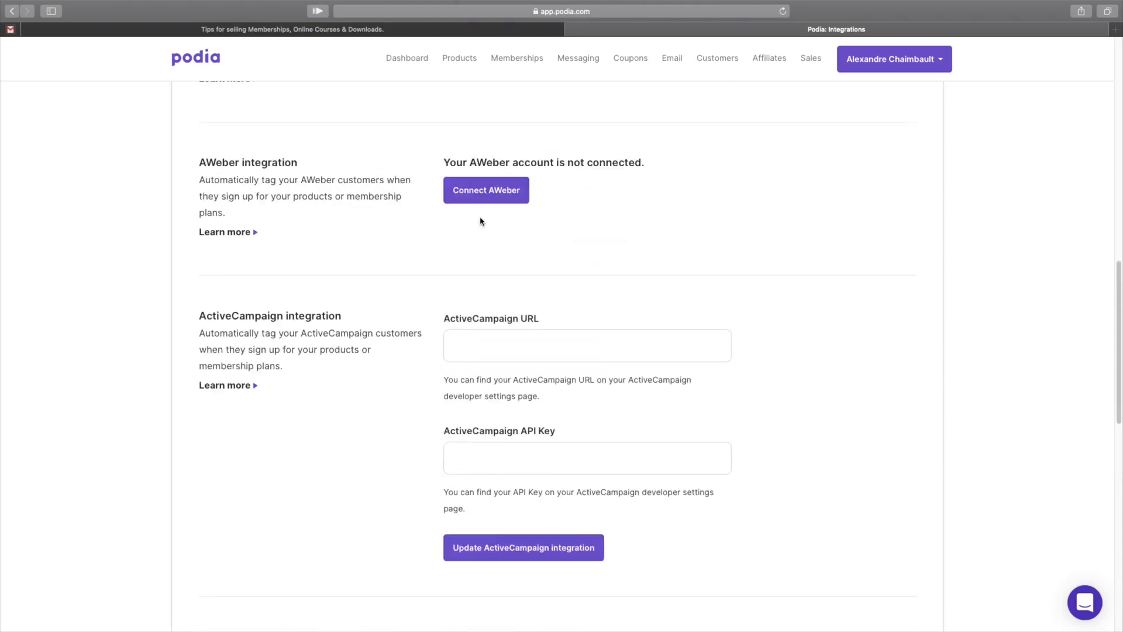
scroll(467, 313, "down", 20)
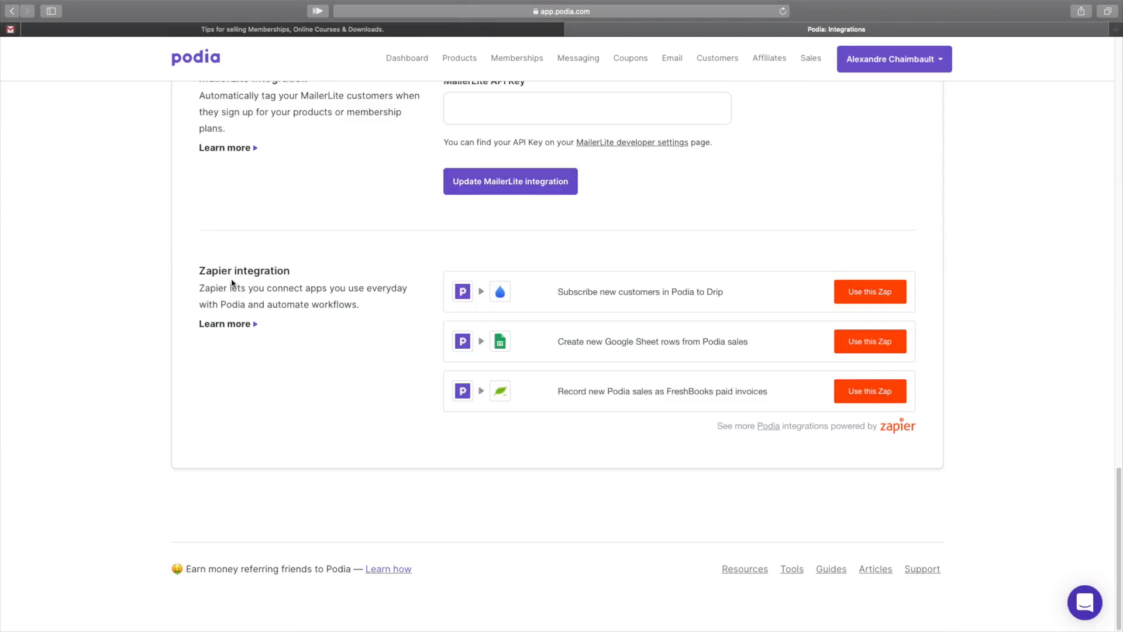
scroll(234, 283, "up", 3)
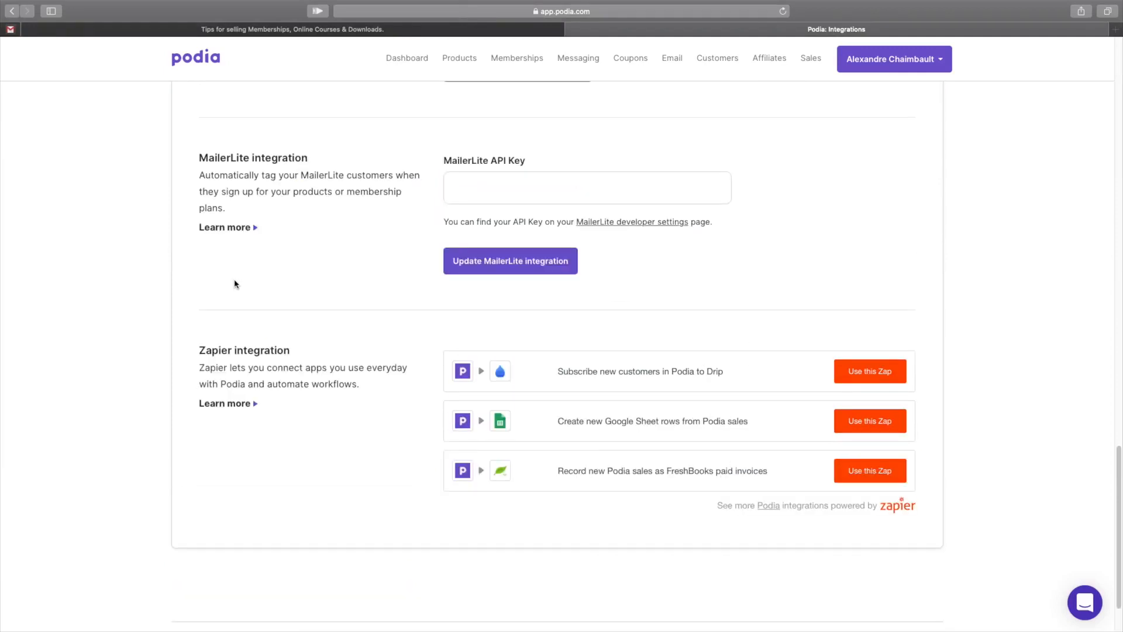
scroll(313, 296, "up", 10)
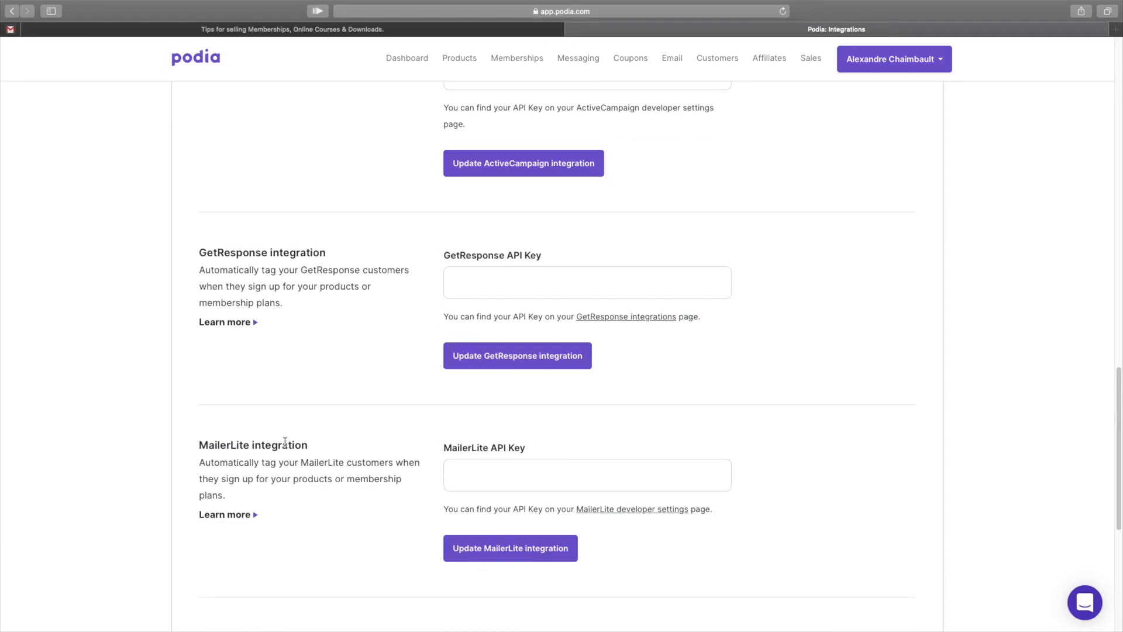
Return from the integration settings to the BLOG PRO course and look over its pricing options.
scroll(284, 441, "up", 20)
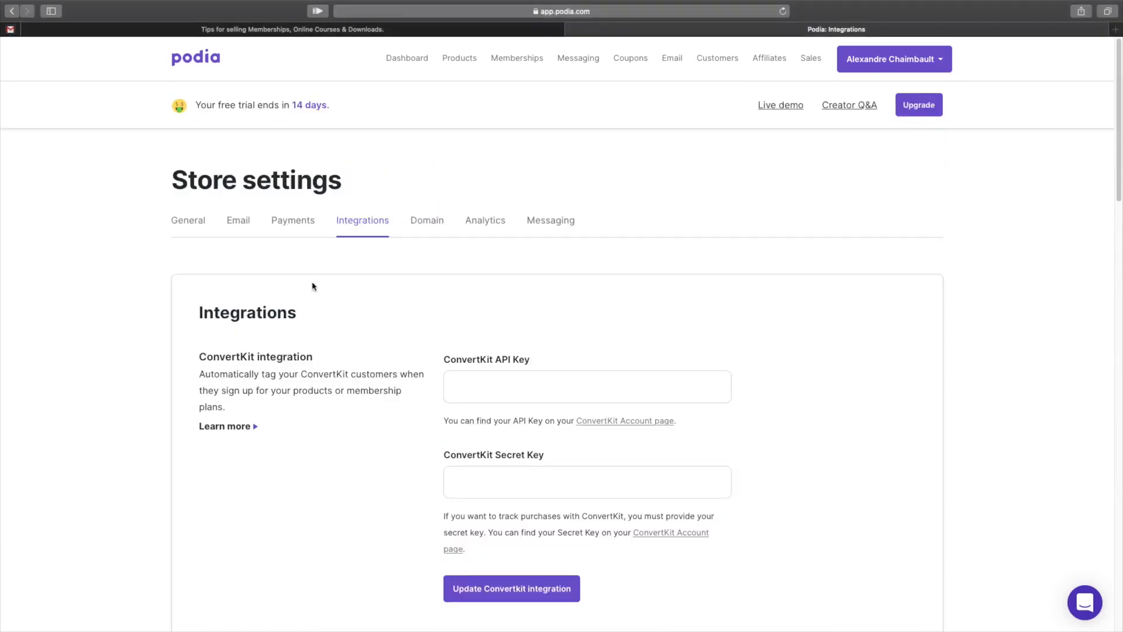
left_click(12, 12)
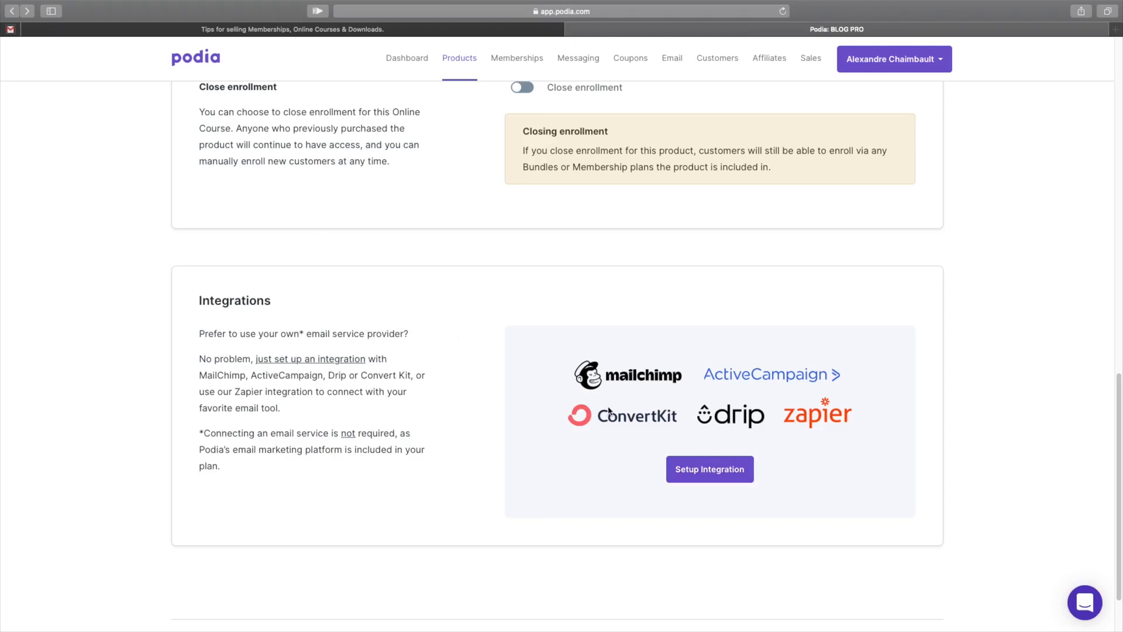
scroll(608, 411, "up", 15)
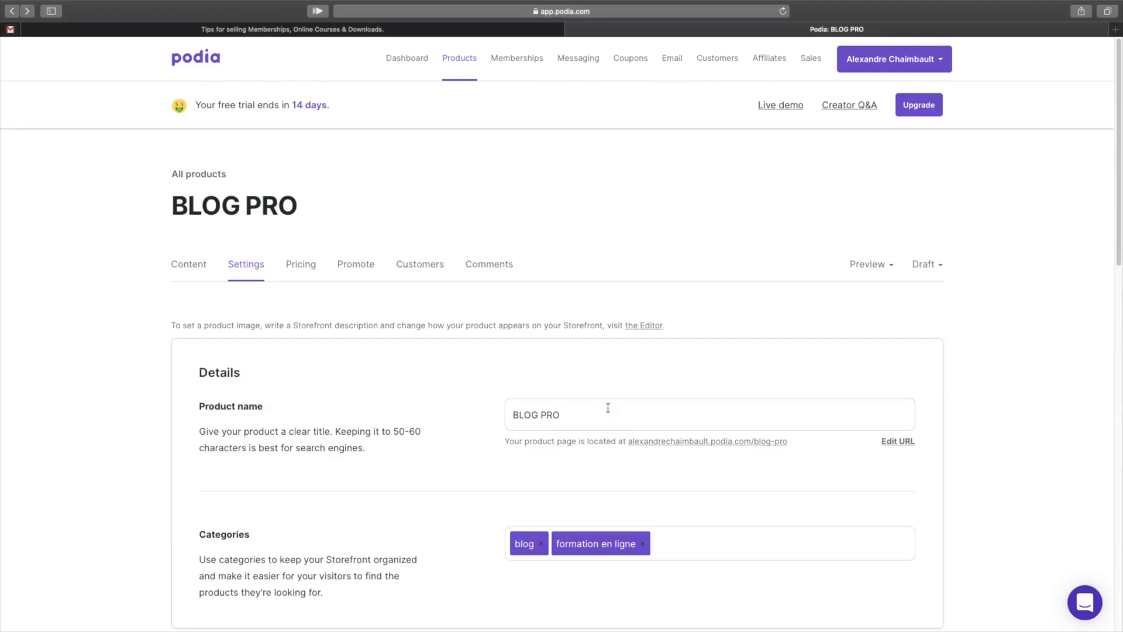
left_click(310, 279)
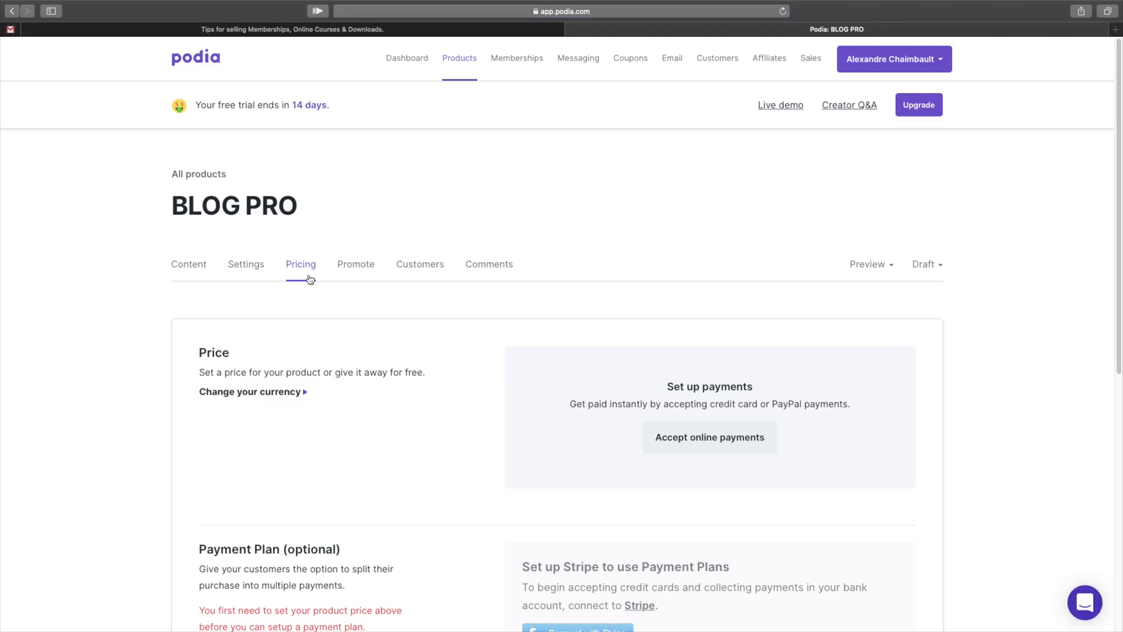
scroll(424, 420, "down", 5)
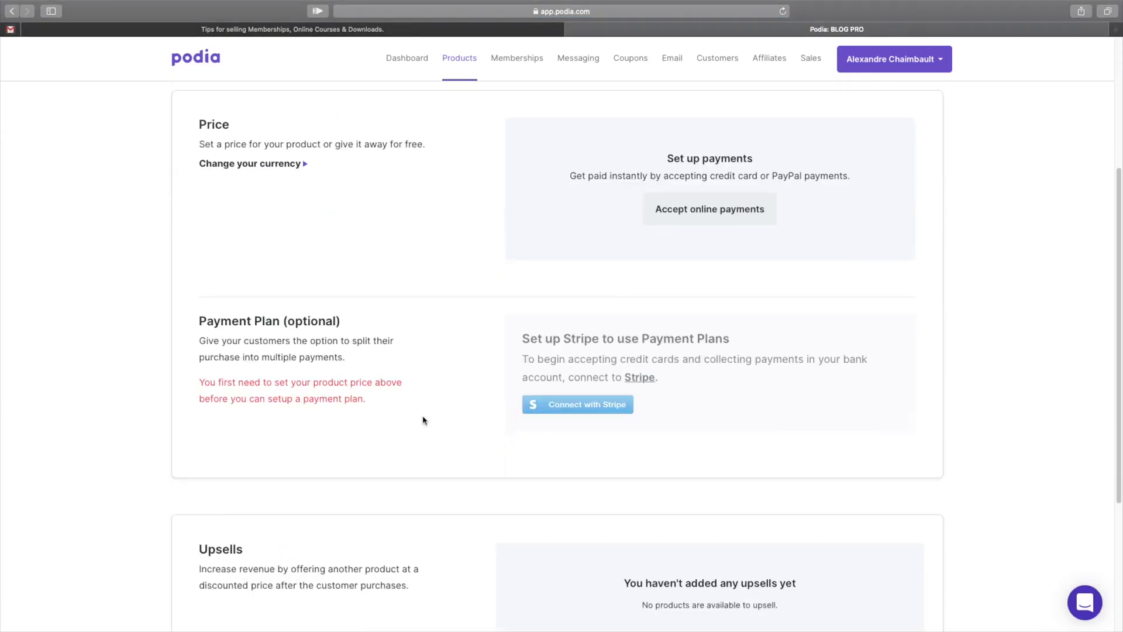
scroll(424, 420, "down", 4)
scroll(421, 421, "up", 8)
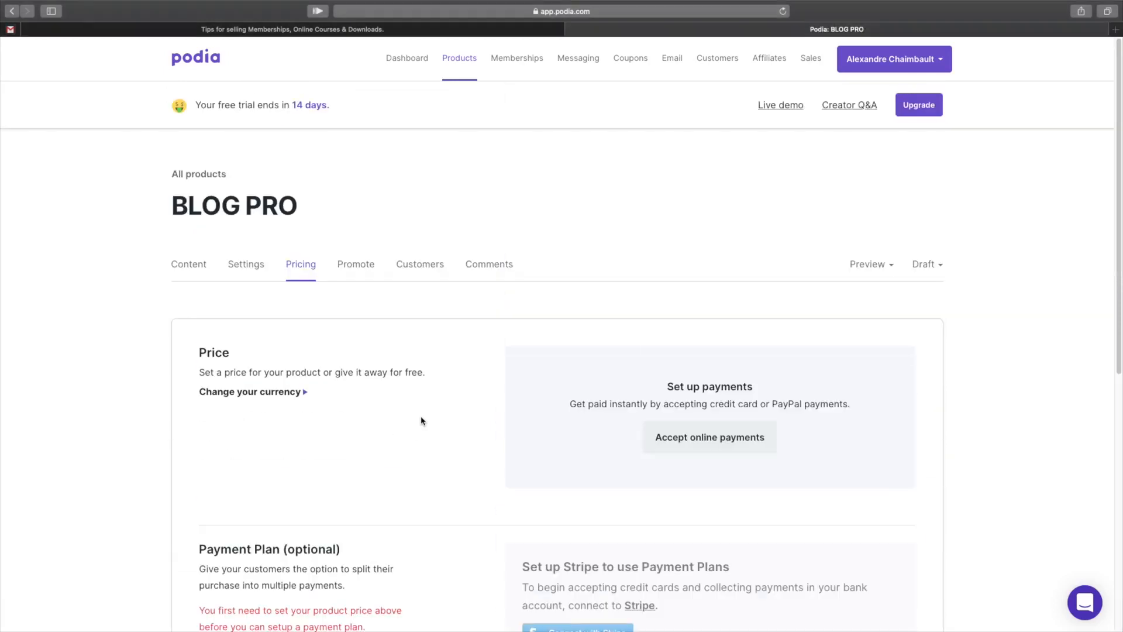
Open the online payments setup and review the store's currency, Stripe and PayPal connections, tax and VAT settings.
left_click(682, 442)
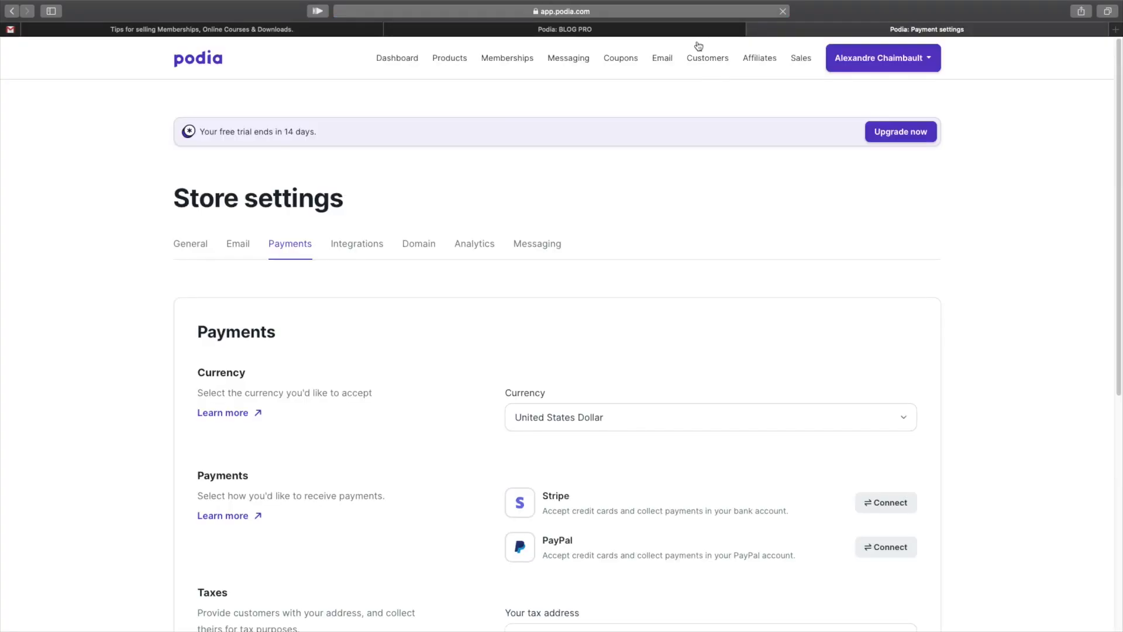
scroll(789, 366, "down", 7)
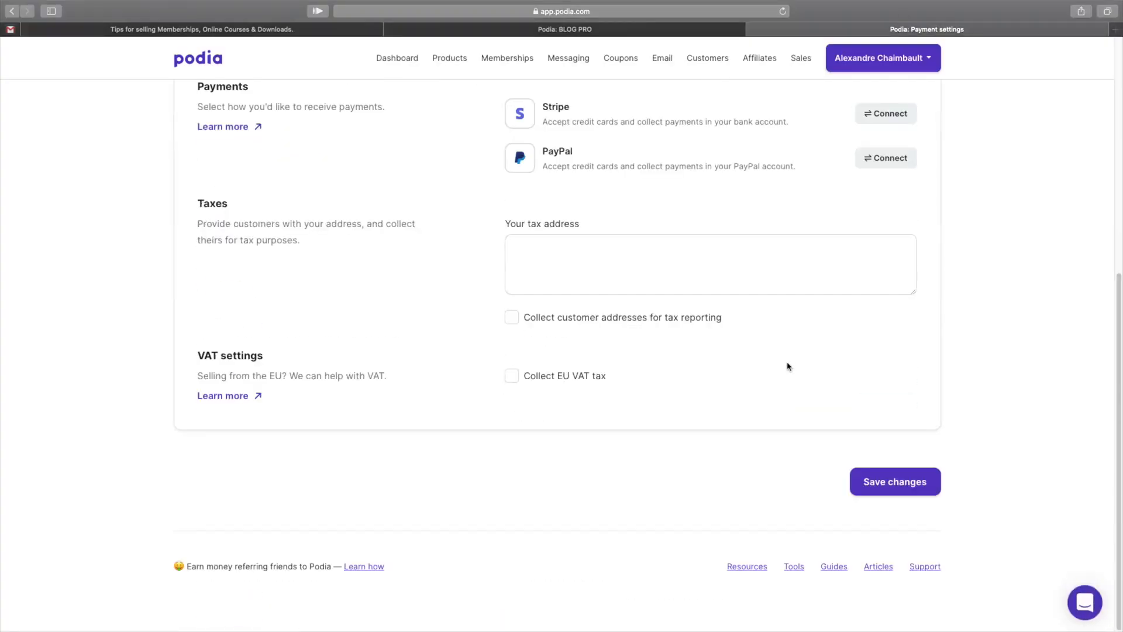
scroll(787, 366, "up", 7)
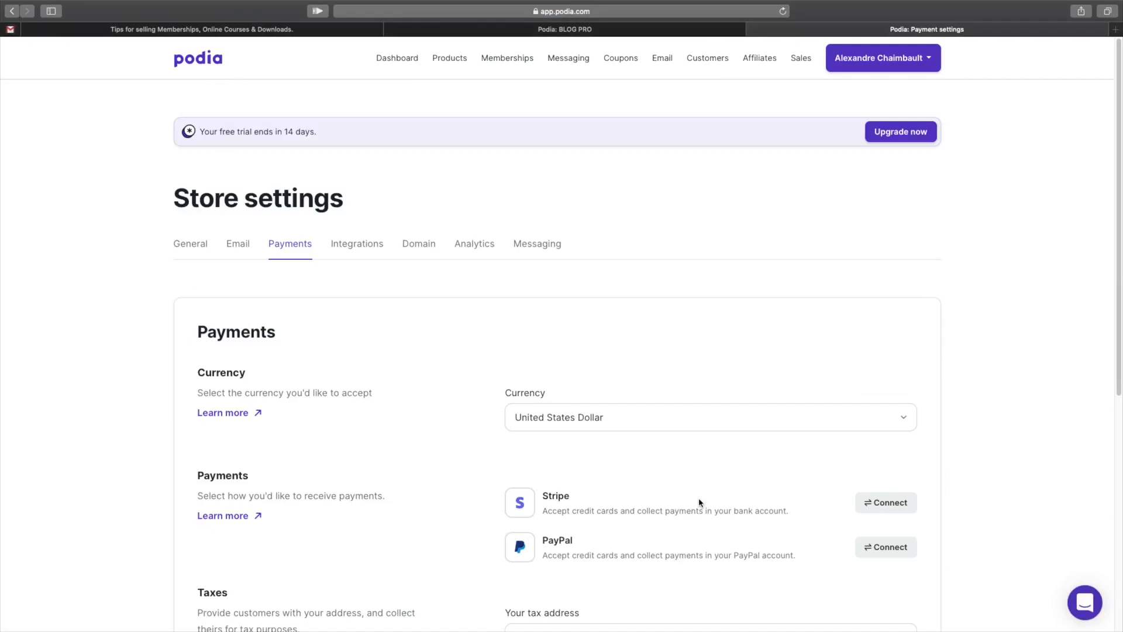
scroll(700, 503, "down", 5)
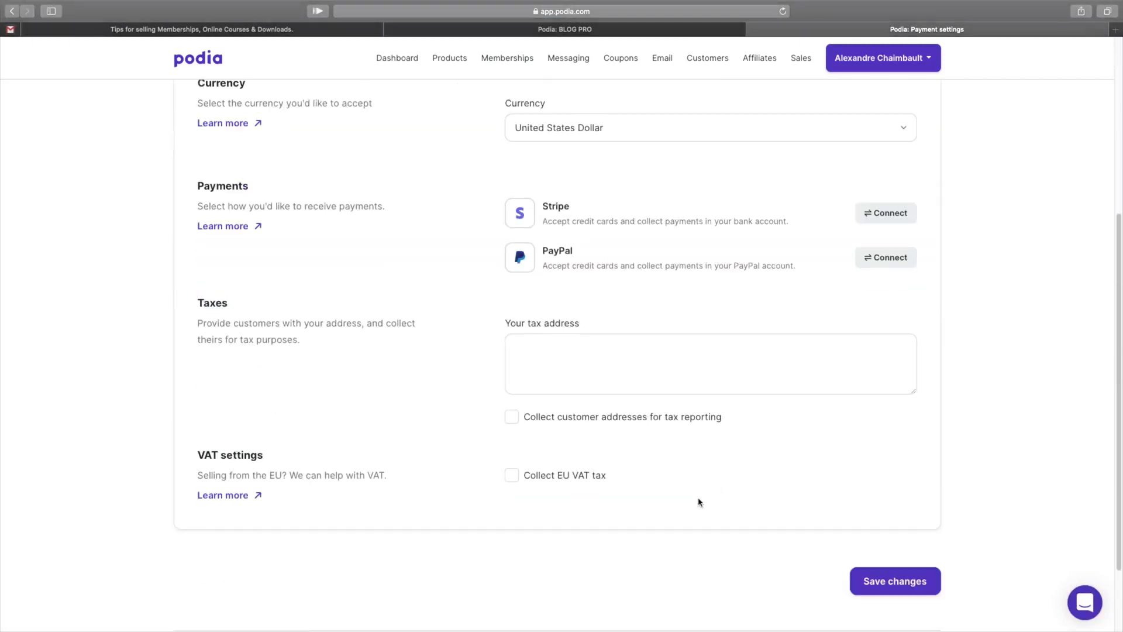
scroll(725, 327, "up", 5)
Go back to the BLOG PRO pricing page and examine the Payment Plan and Upsells sections.
left_click(638, 29)
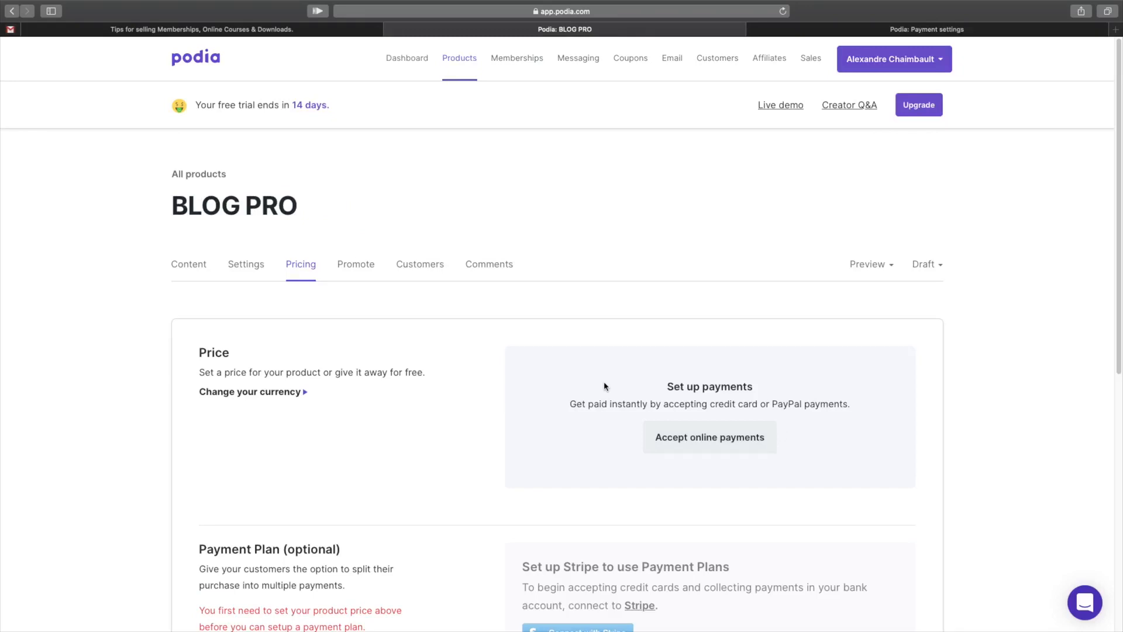
scroll(604, 386, "down", 4)
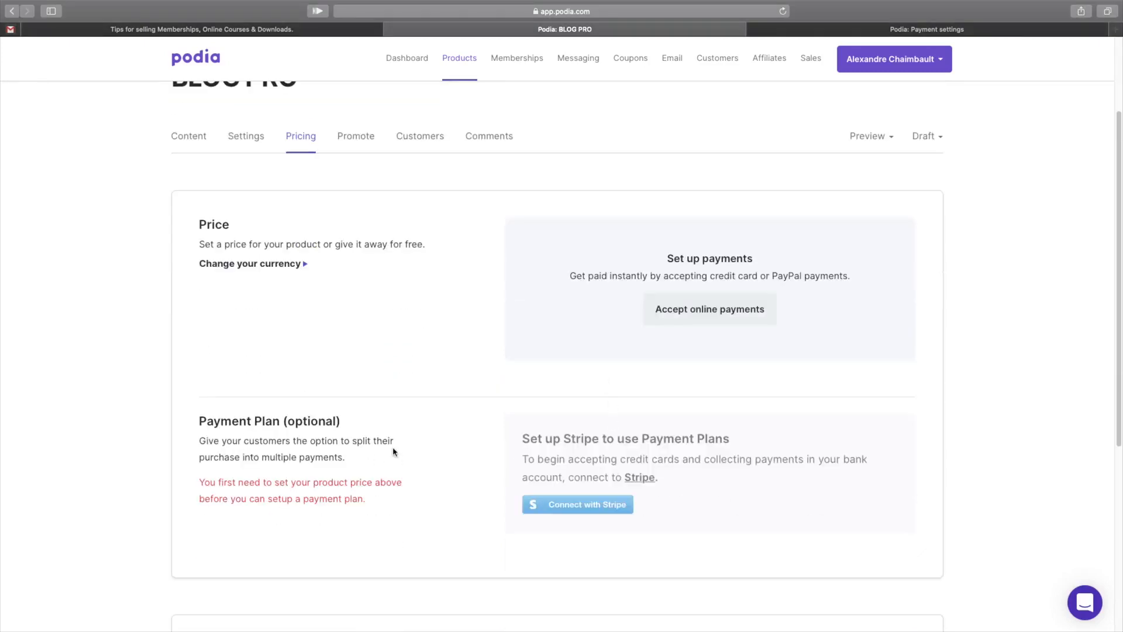
scroll(393, 451, "down", 1)
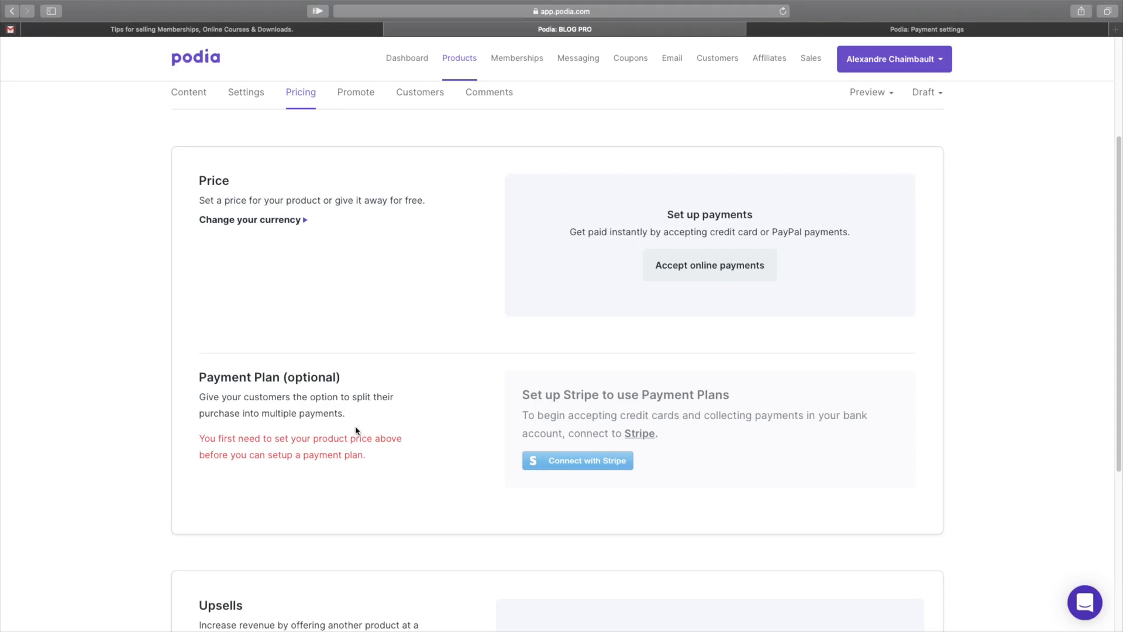
scroll(362, 431, "down", 2)
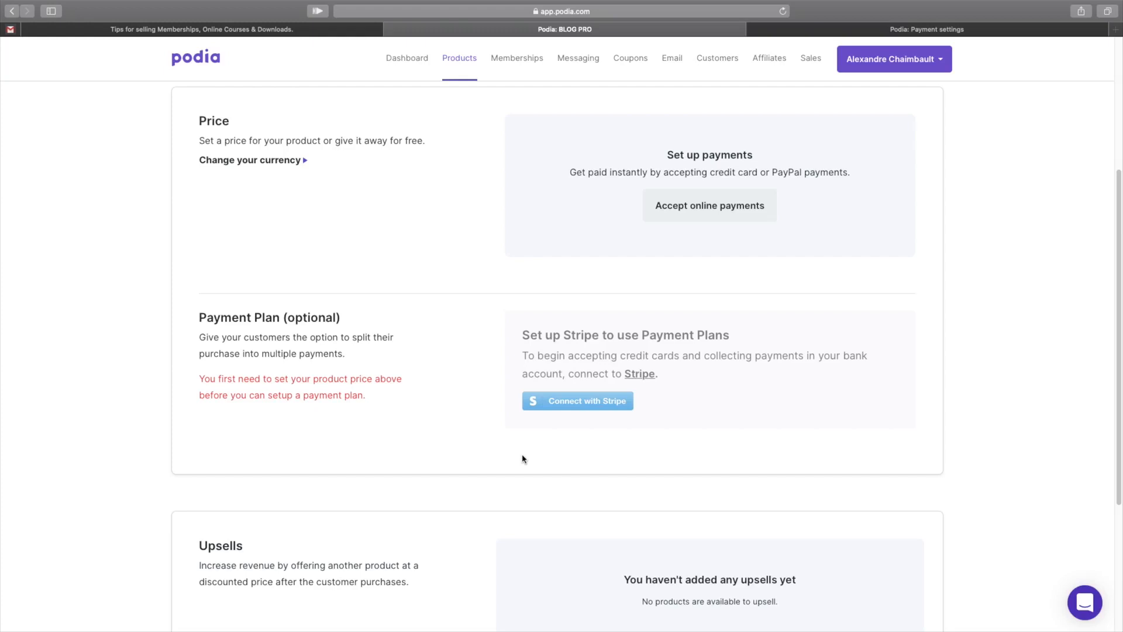
scroll(522, 458, "down", 3)
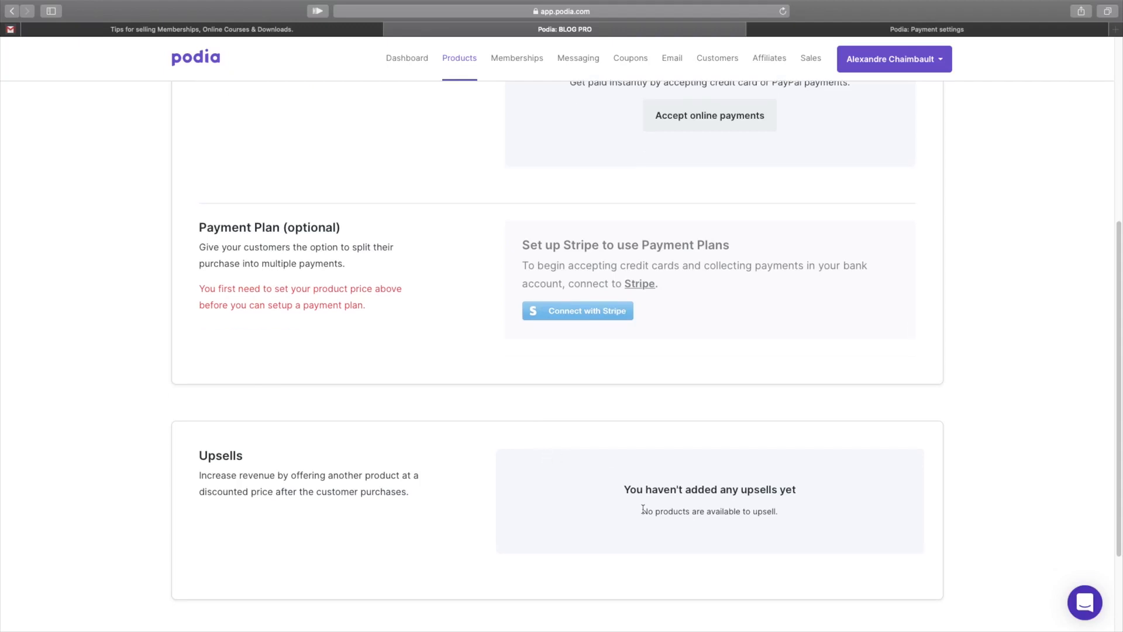
left_click_drag(199, 455, 423, 508)
left_click(668, 507)
scroll(692, 506, "up", 5)
scroll(711, 508, "down", 5)
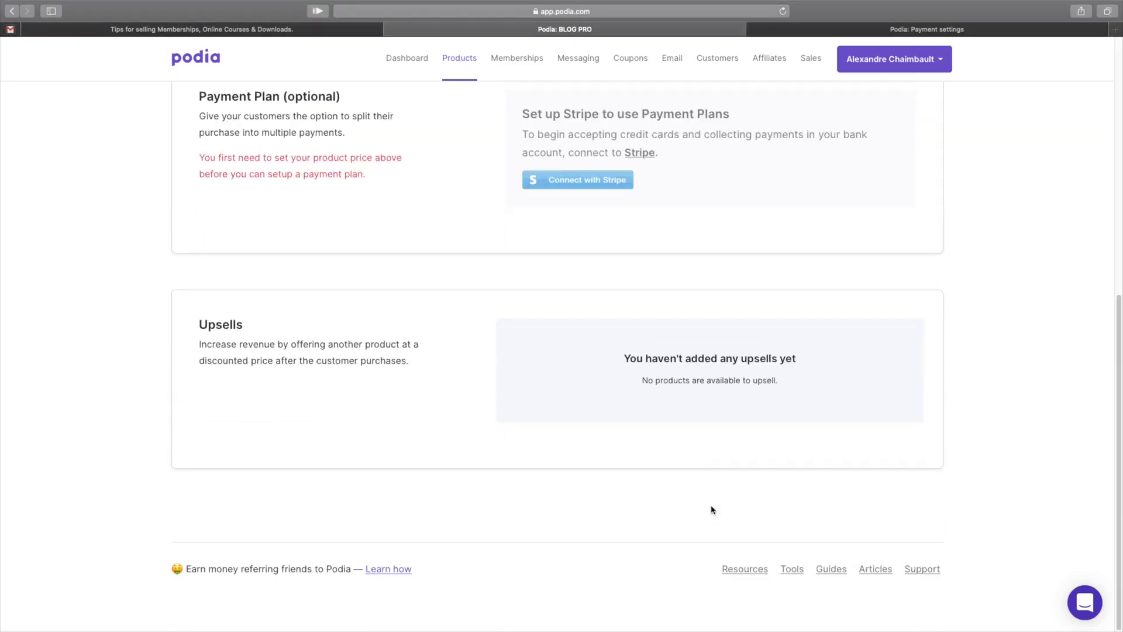
scroll(693, 415, "up", 3)
scroll(692, 415, "up", 2)
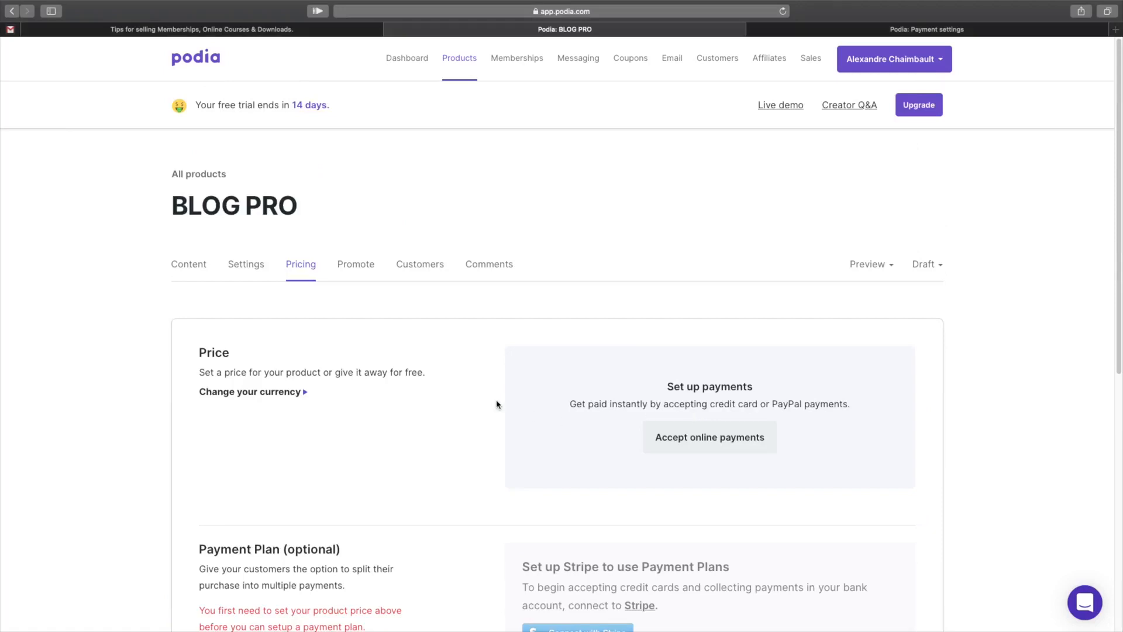
Look through BLOG PRO's promotion tips, customer resources and comment visibility options.
left_click(350, 272)
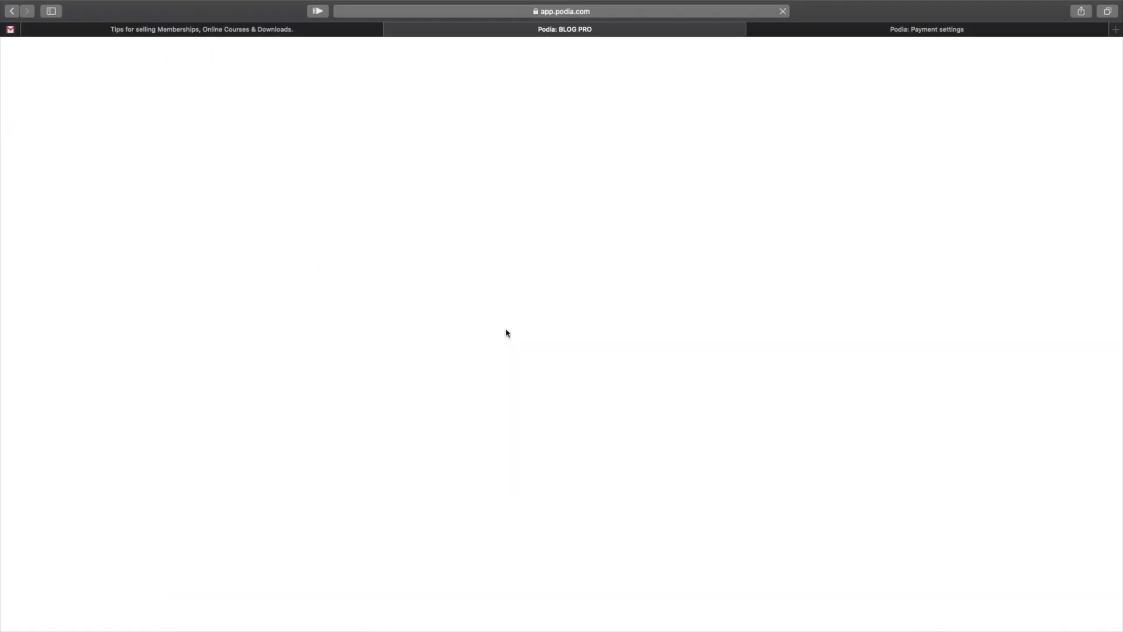
scroll(583, 449, "down", 3)
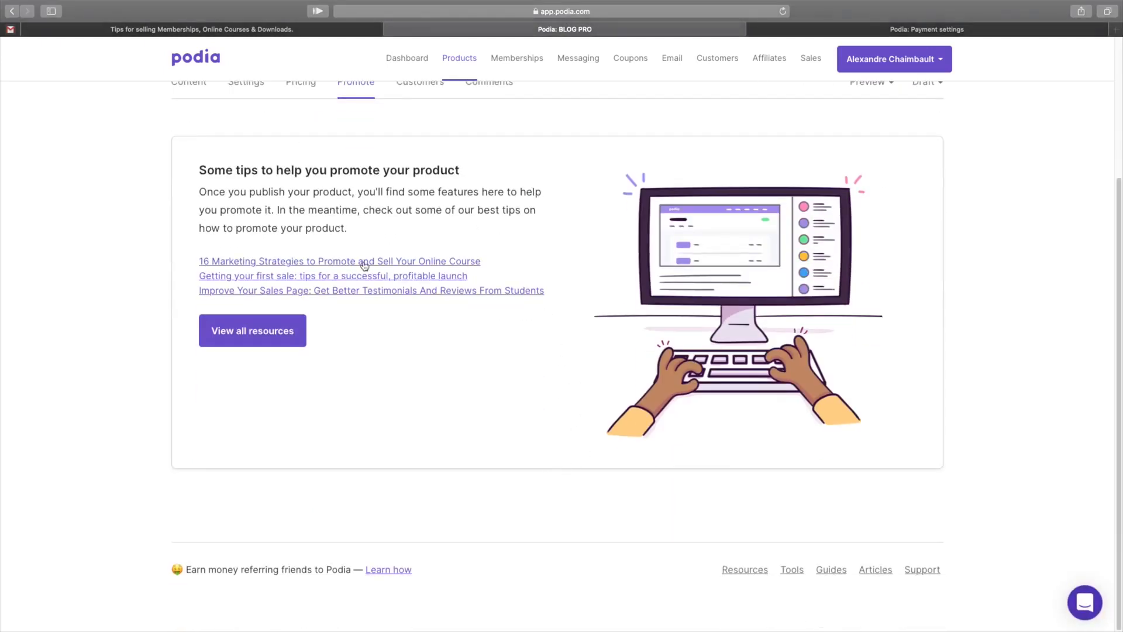
scroll(487, 253, "up", 3)
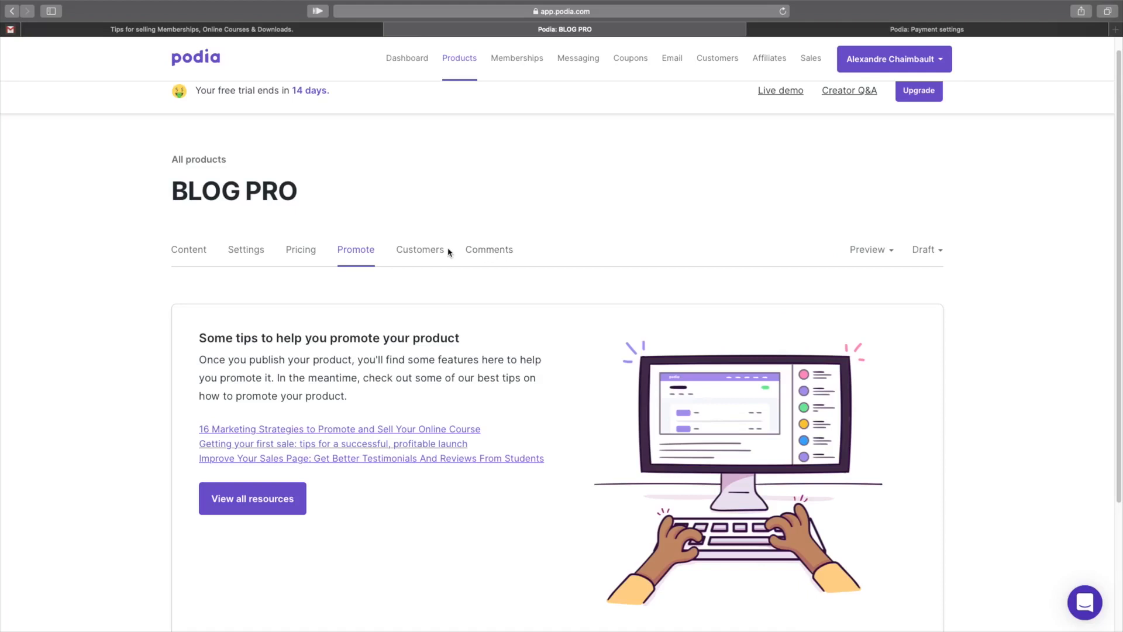
left_click(445, 253)
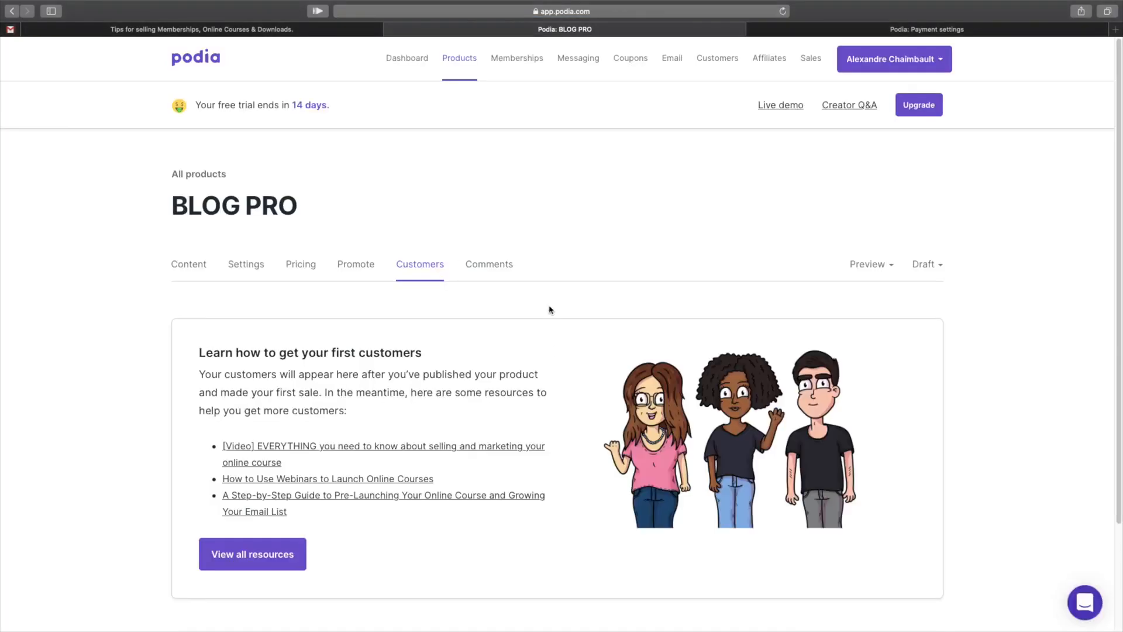
left_click(499, 275)
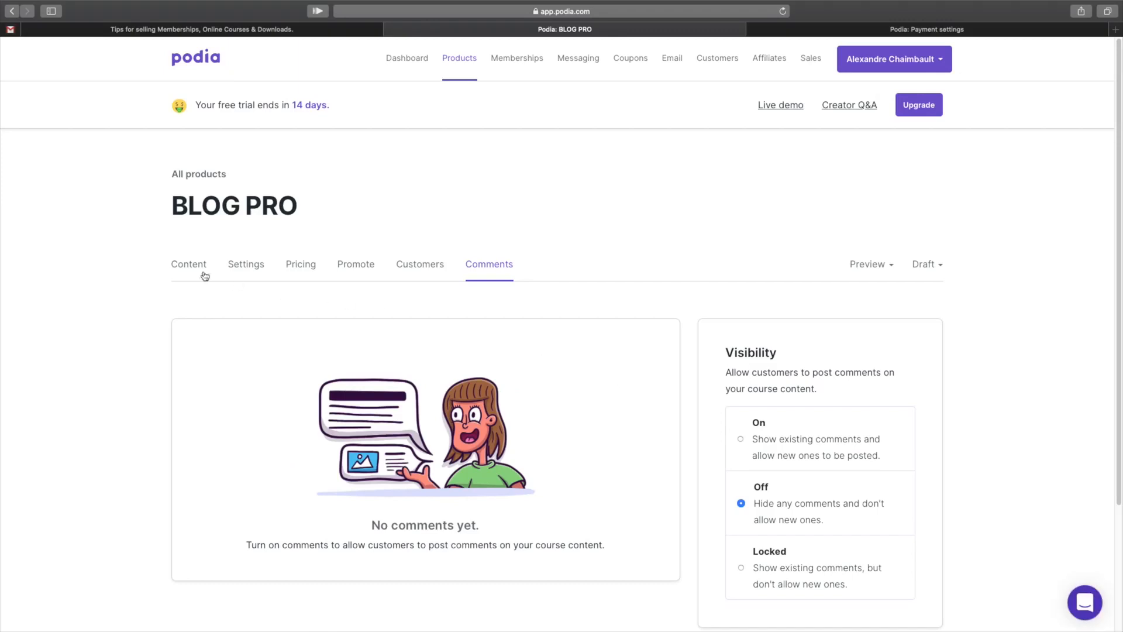
Go back over BLOG PRO's content, change the course status to Published and put off promoting it.
left_click(176, 269)
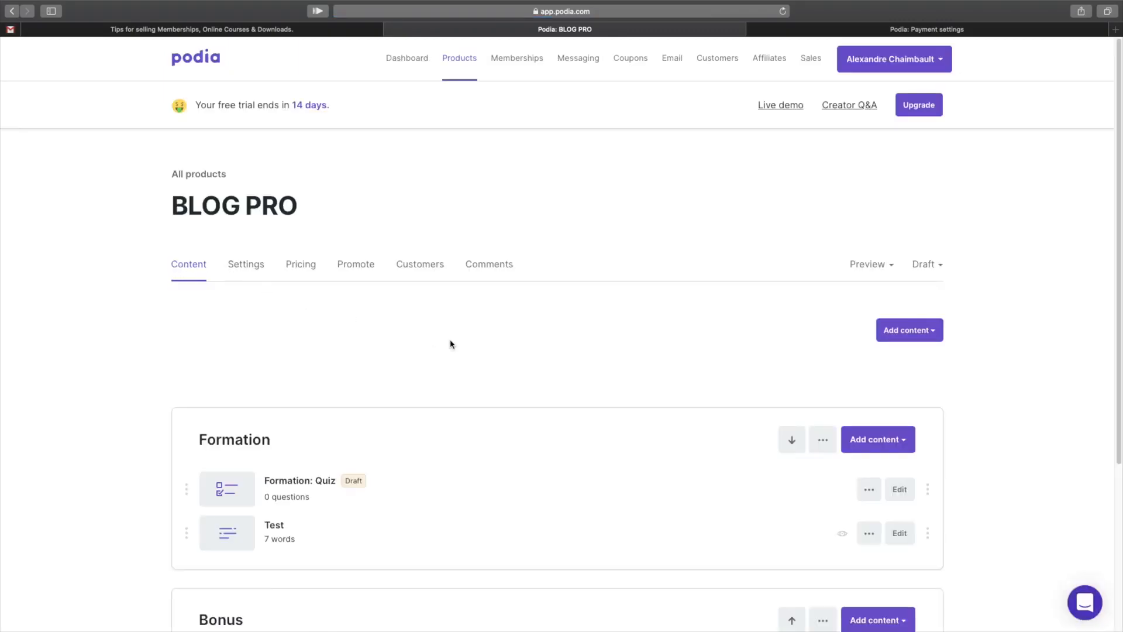
scroll(450, 344, "down", 5)
scroll(468, 345, "up", 5)
left_click(924, 273)
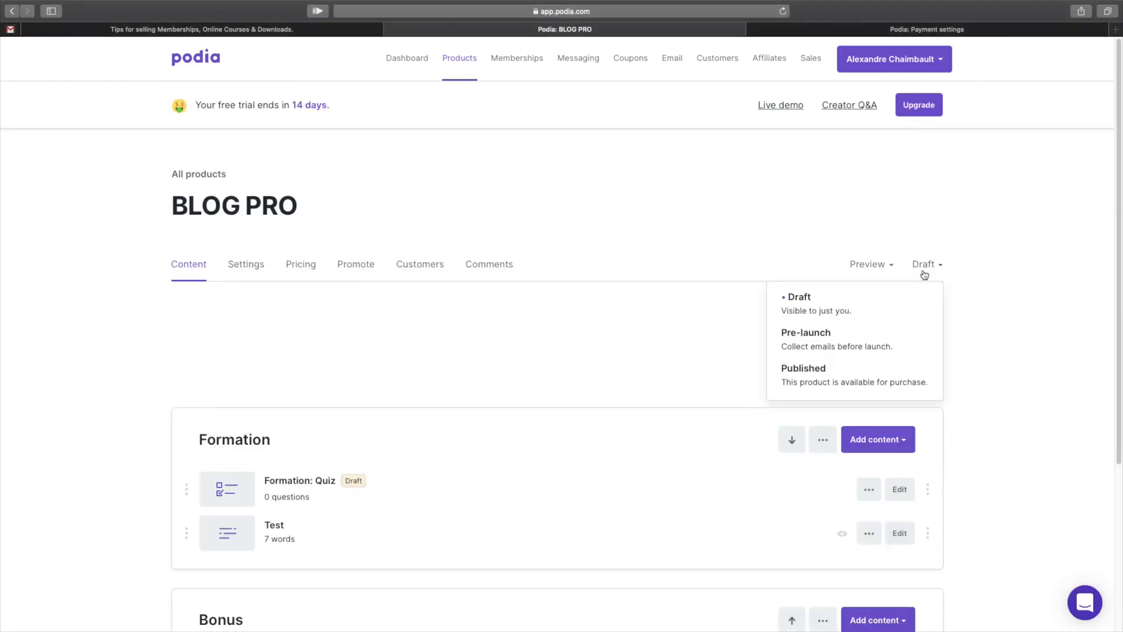
left_click(875, 379)
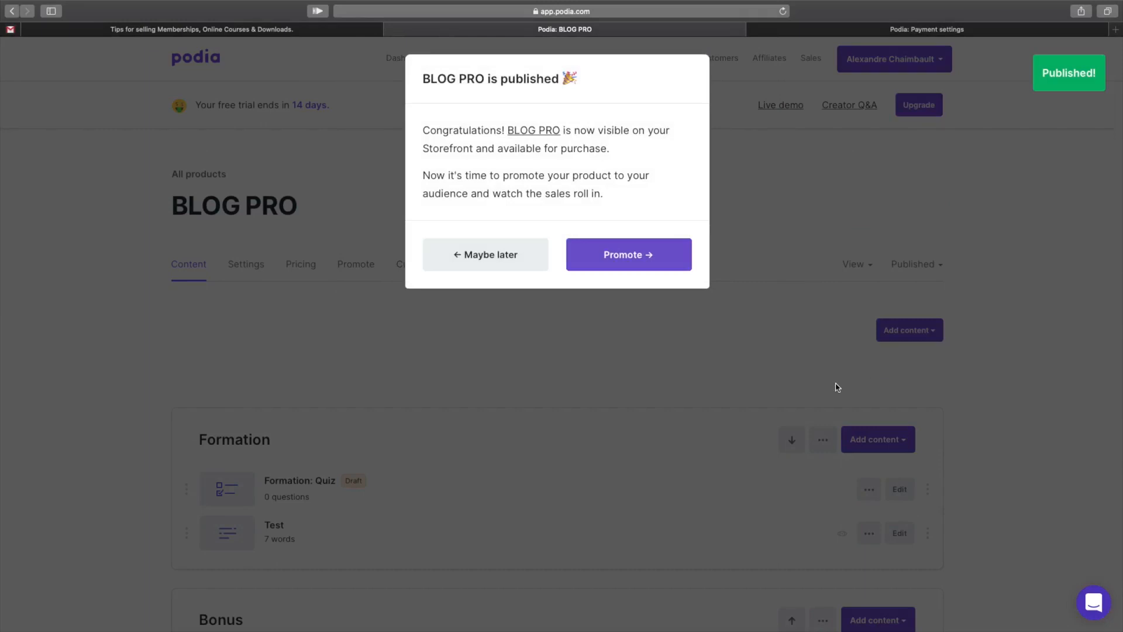
left_click(498, 256)
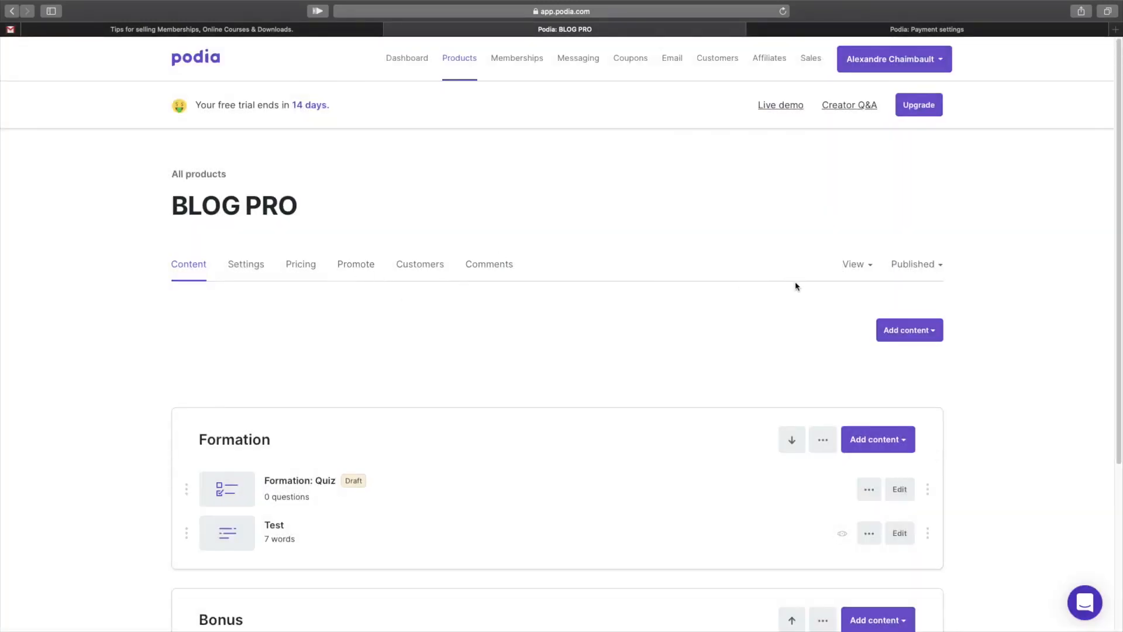
Create a new online course product named BUSINESS EXPRESS from the products list.
left_click(462, 63)
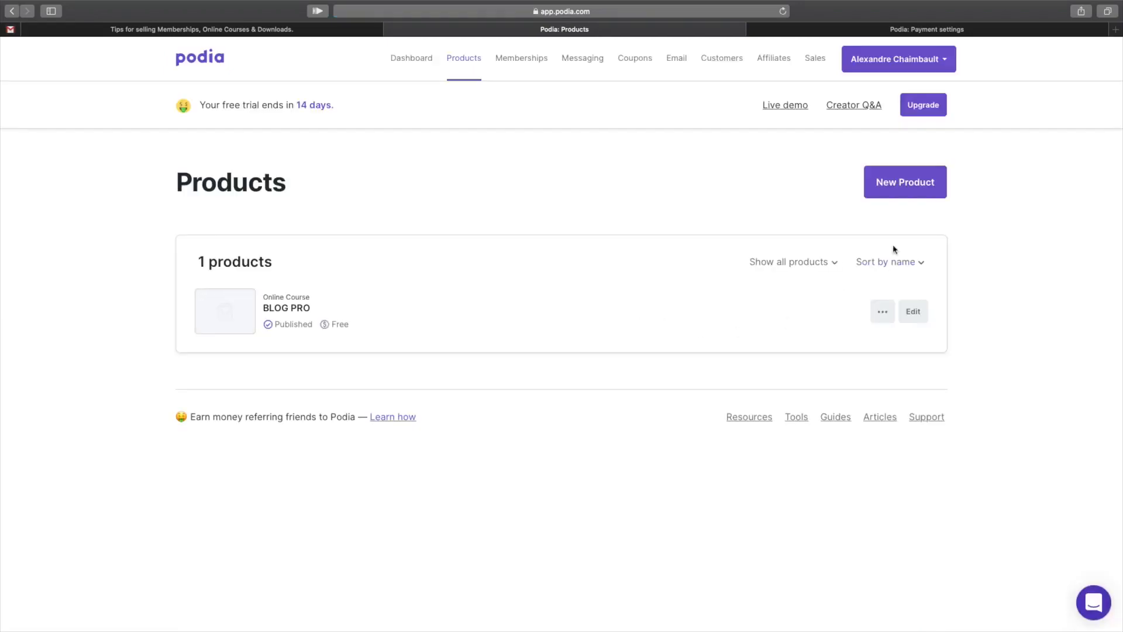
left_click(899, 188)
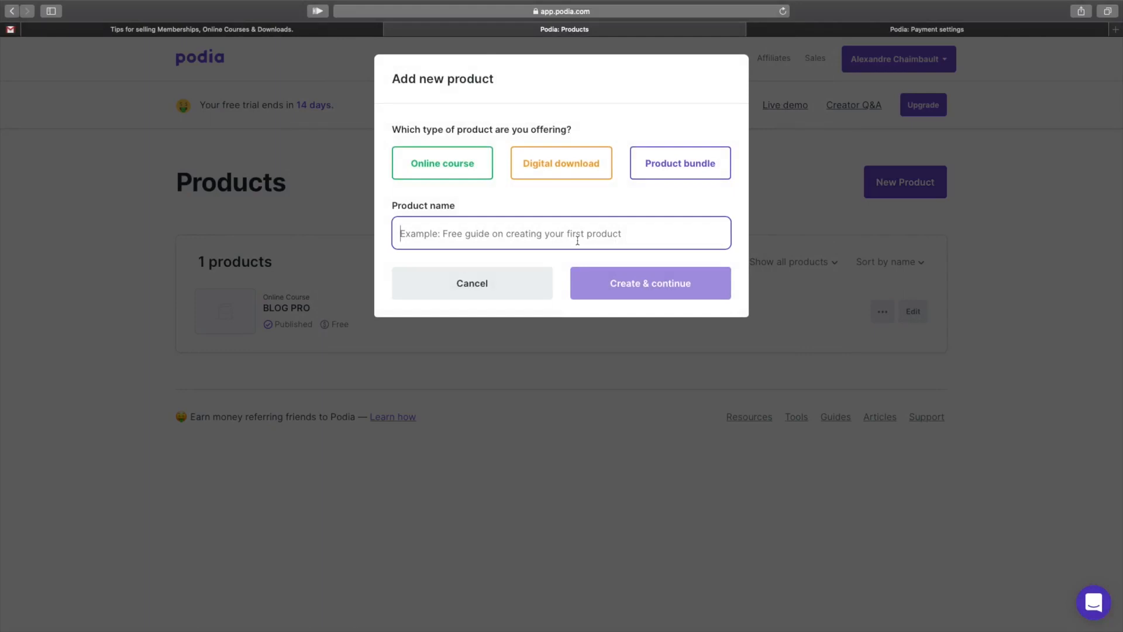
type("BUSINESS EXPRESS")
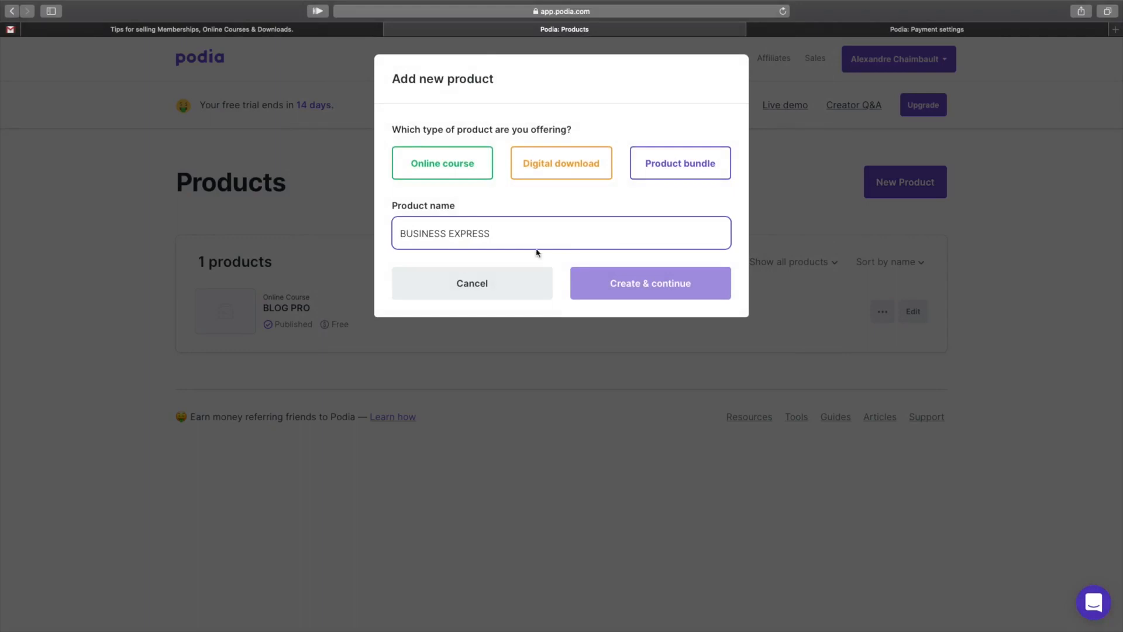
left_click(449, 168)
left_click(617, 297)
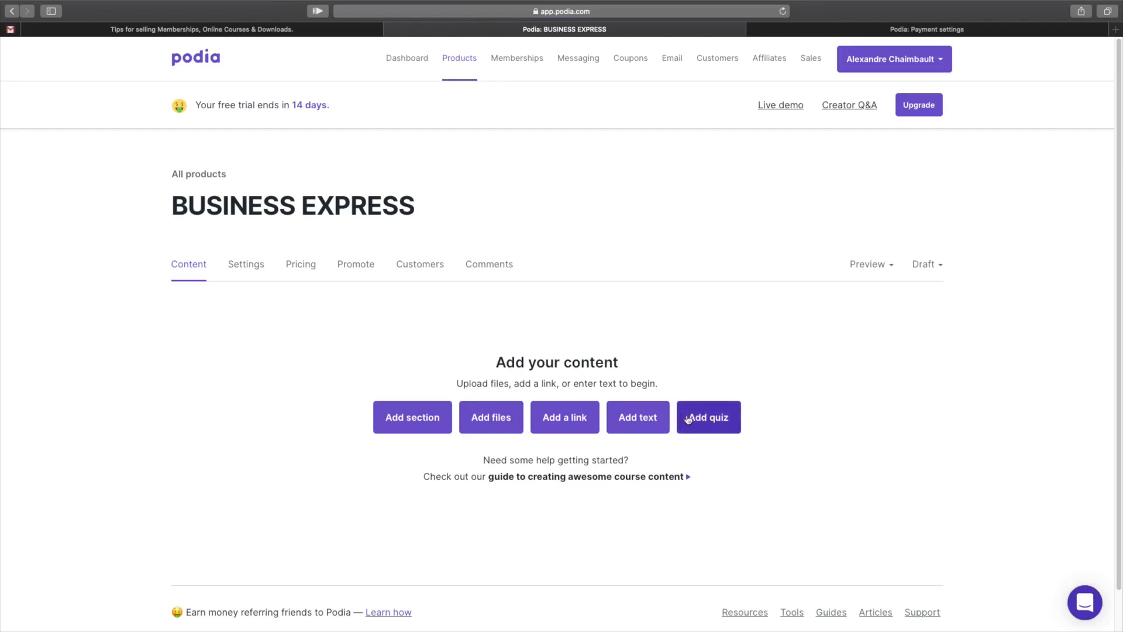
Add a quiz to the BUSINESS EXPRESS course and set the course to Published, putting off its promotion.
left_click(930, 265)
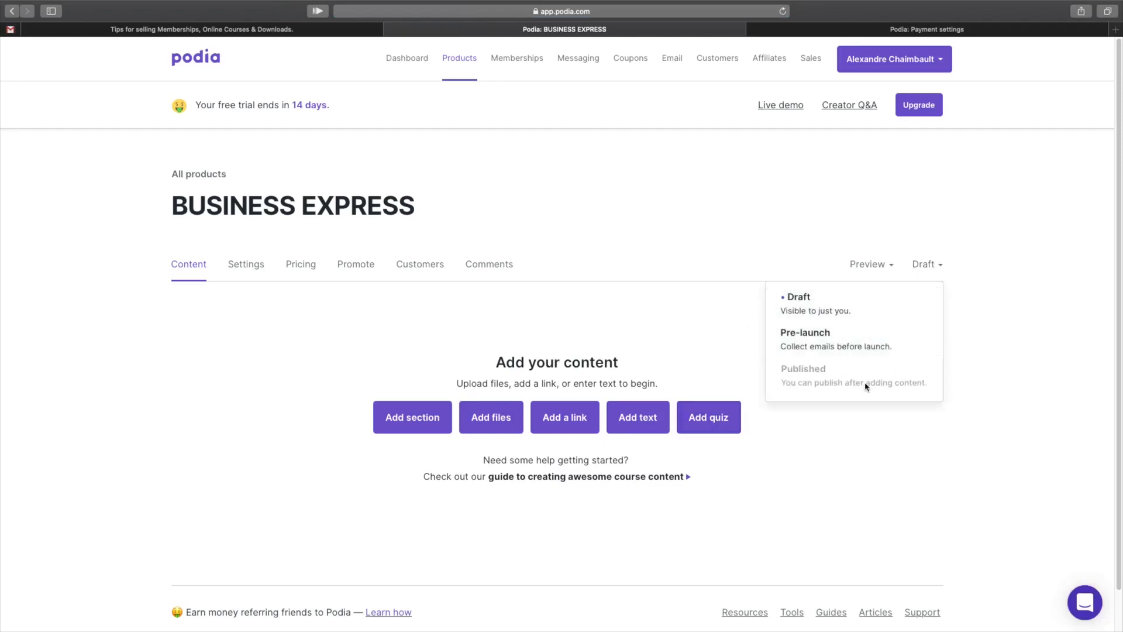
left_click(879, 439)
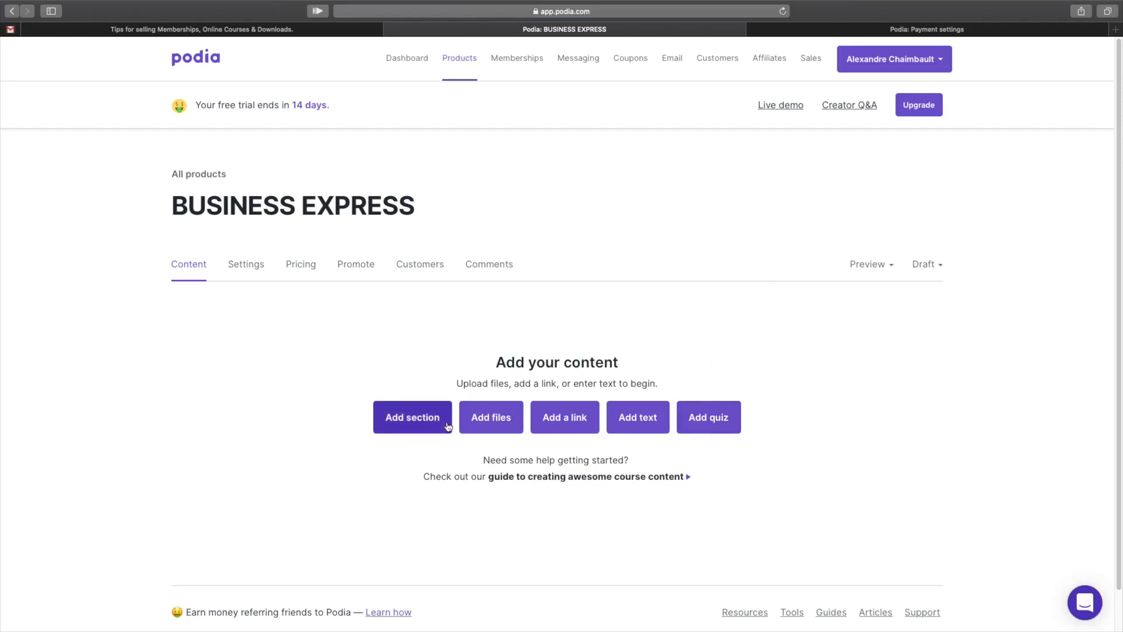
left_click(718, 426)
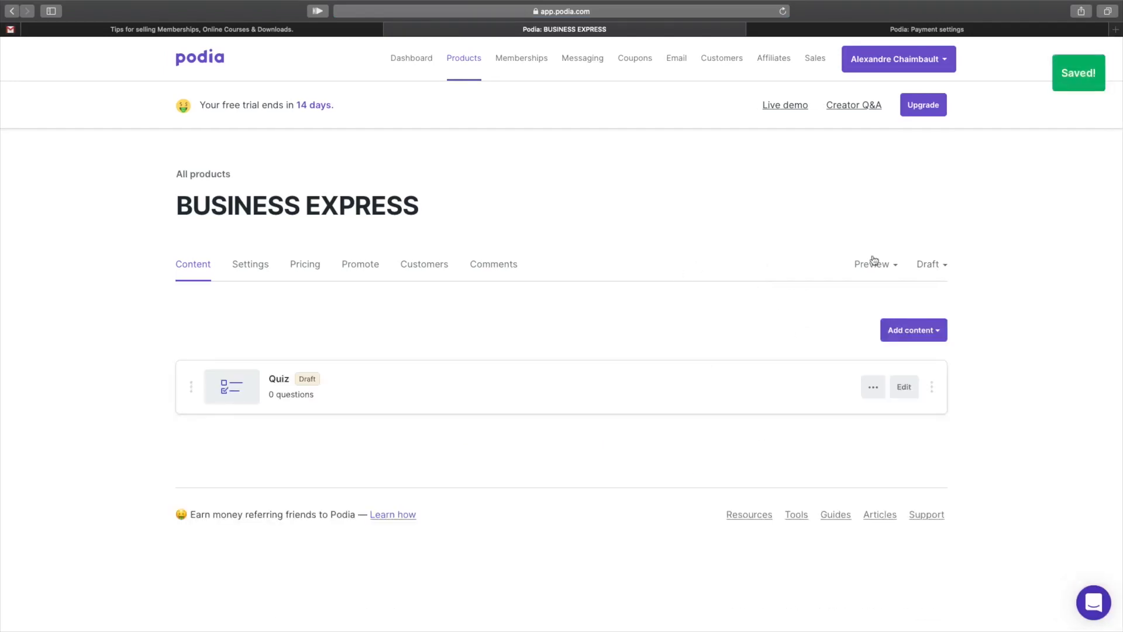
left_click(943, 265)
left_click(845, 380)
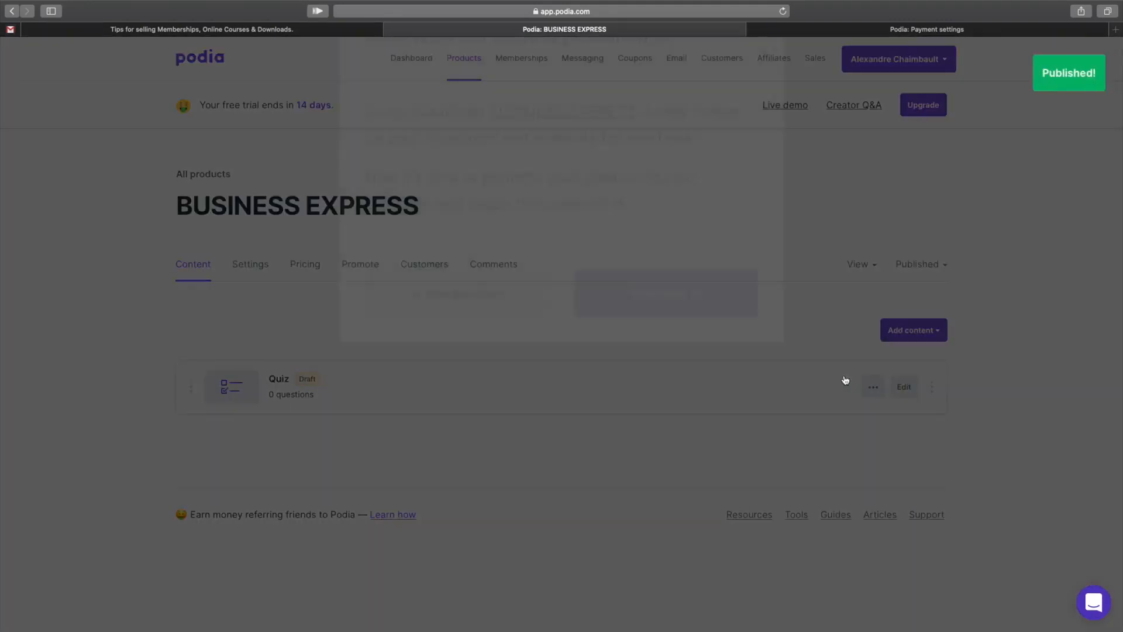
left_click(542, 269)
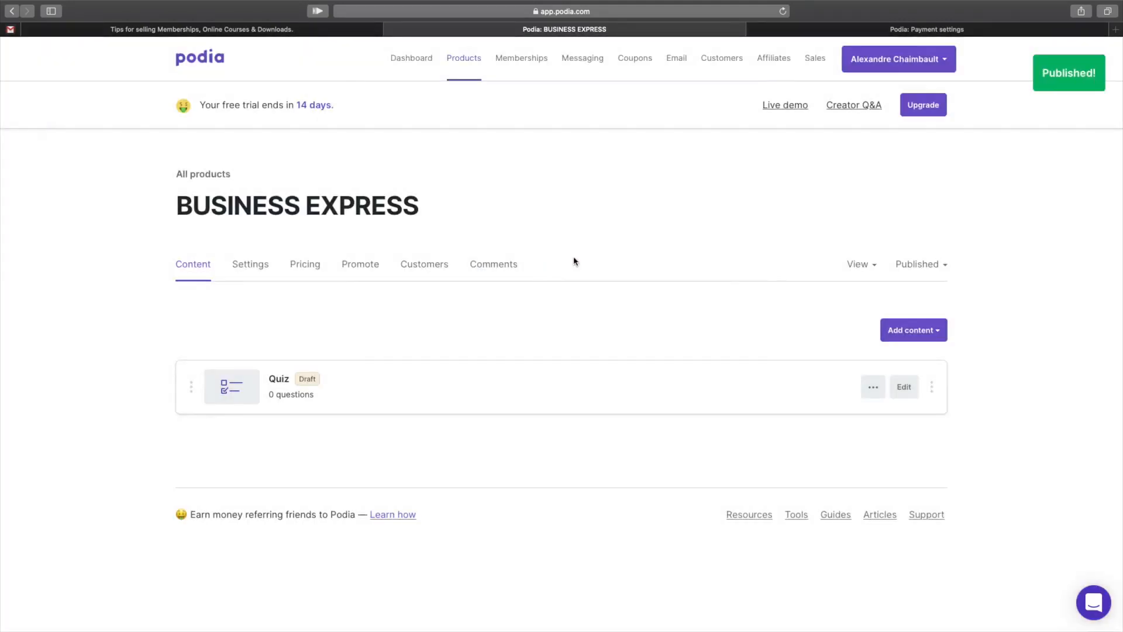
Open BLOG PRO from the products list and review its Formation and Bonus sections.
left_click(463, 61)
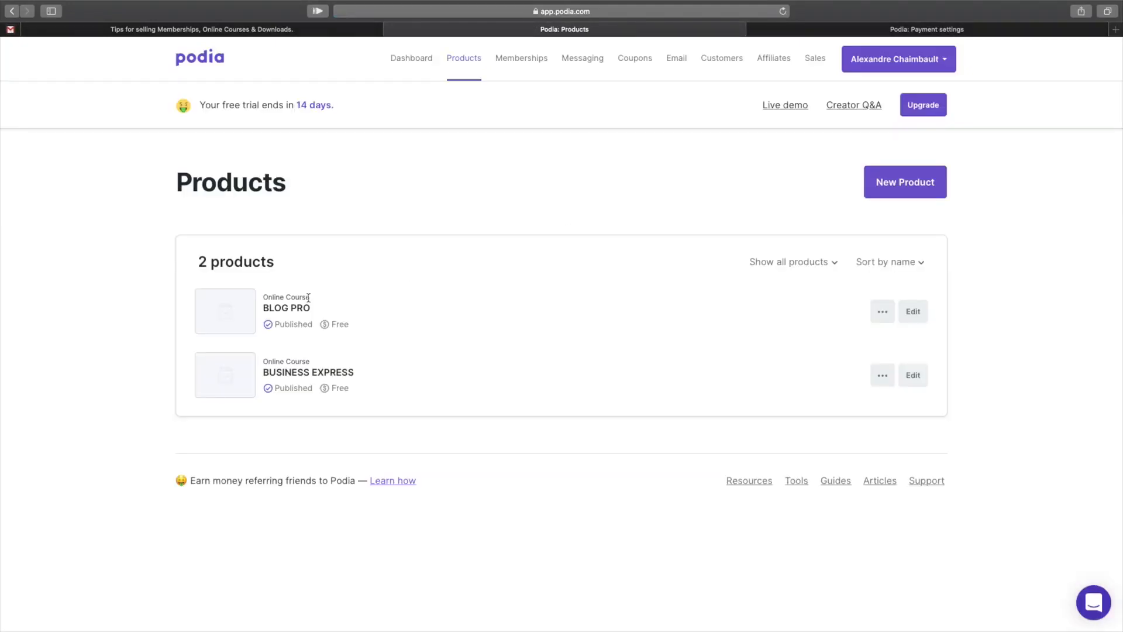
left_click(913, 313)
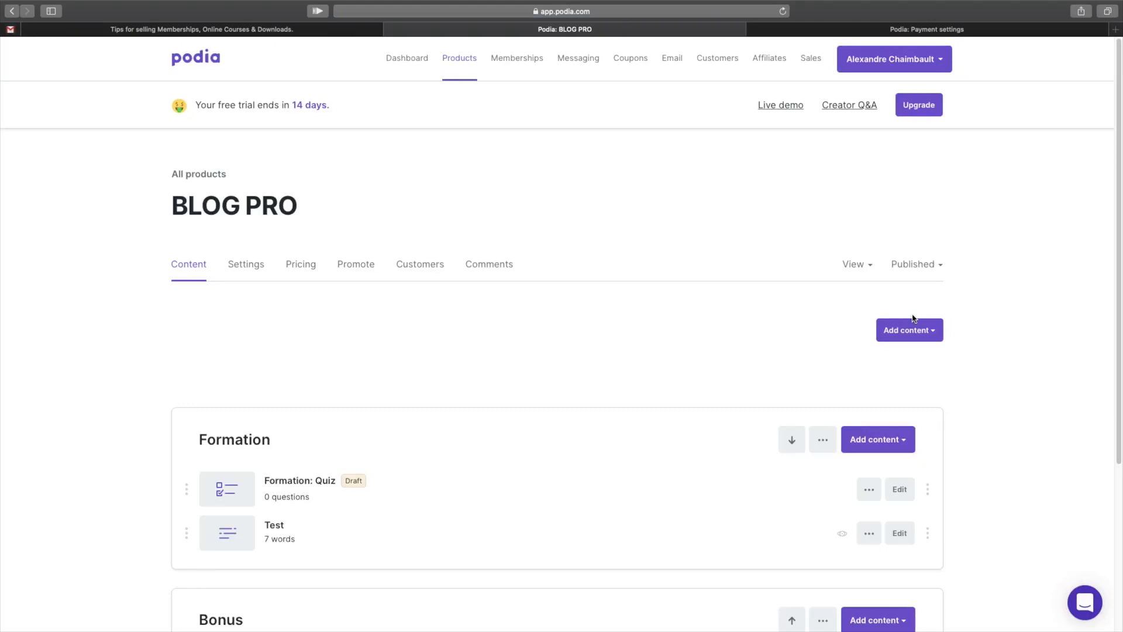
scroll(696, 392, "down", 3)
scroll(691, 394, "down", 3)
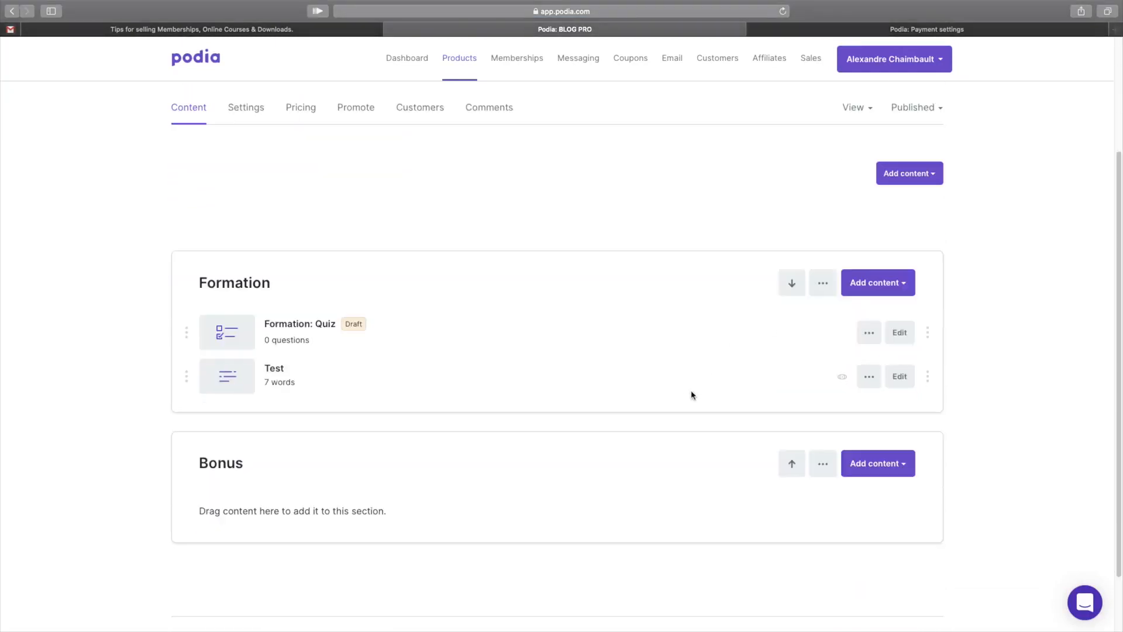
scroll(692, 396, "up", 4)
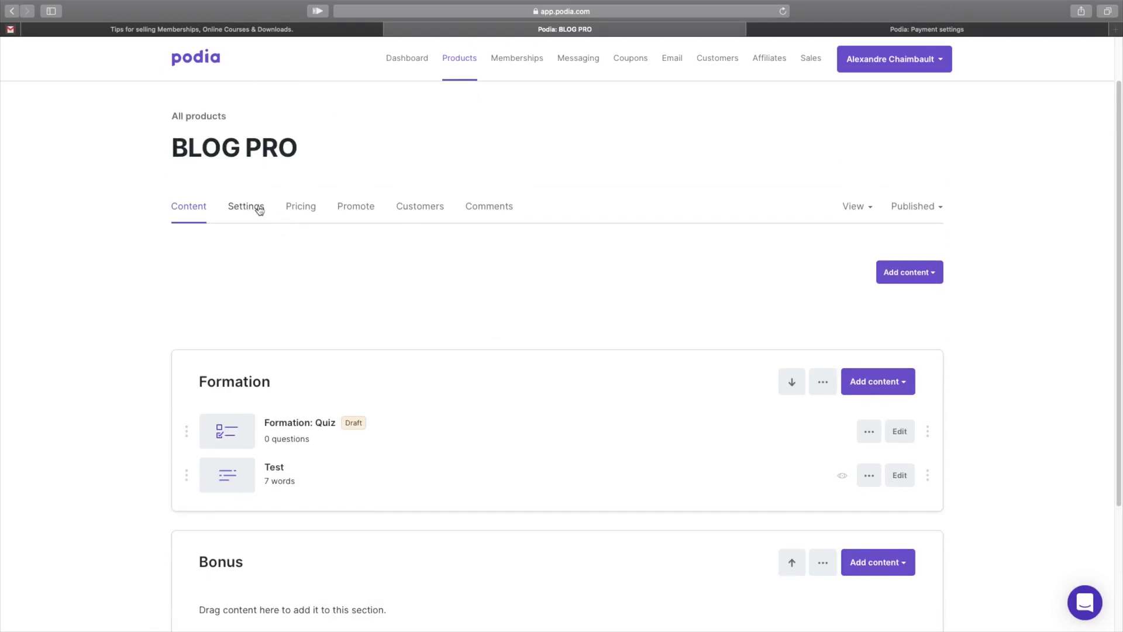
Review BLOG PRO's pricing options, including the price, payment plan and upsells.
left_click(296, 210)
scroll(448, 343, "down", 7)
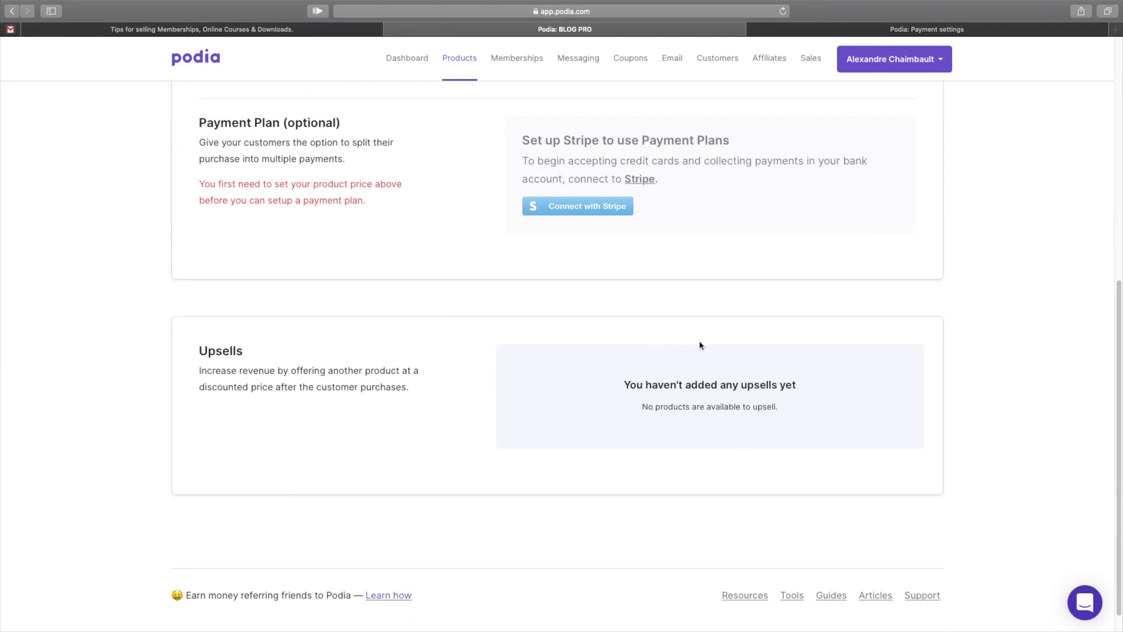
scroll(731, 423, "up", 7)
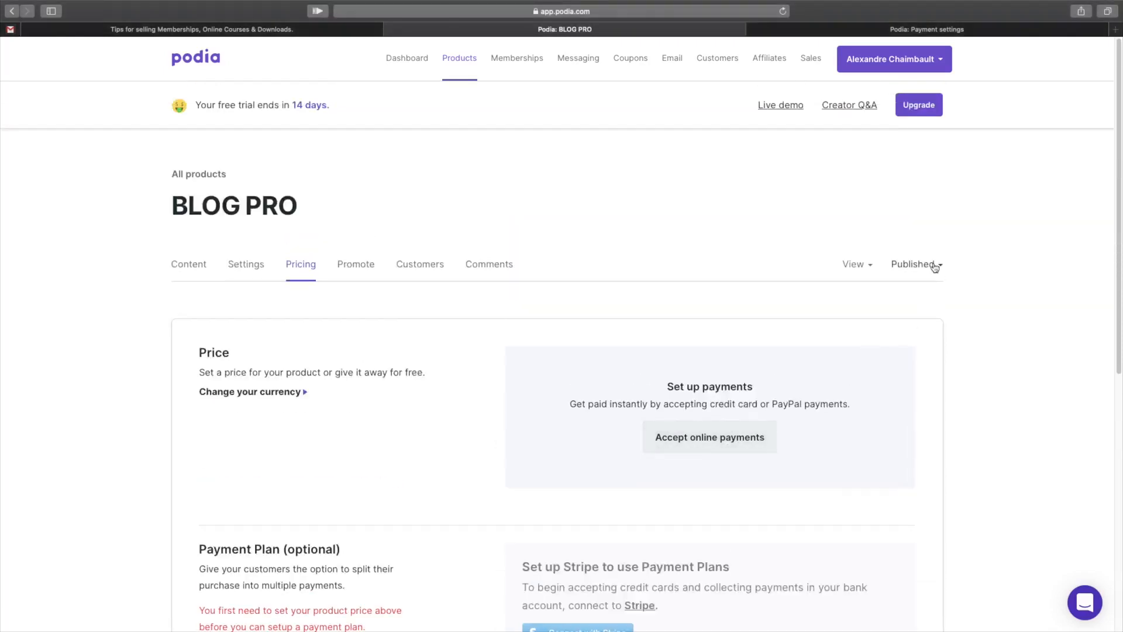
scroll(895, 414, "down", 7)
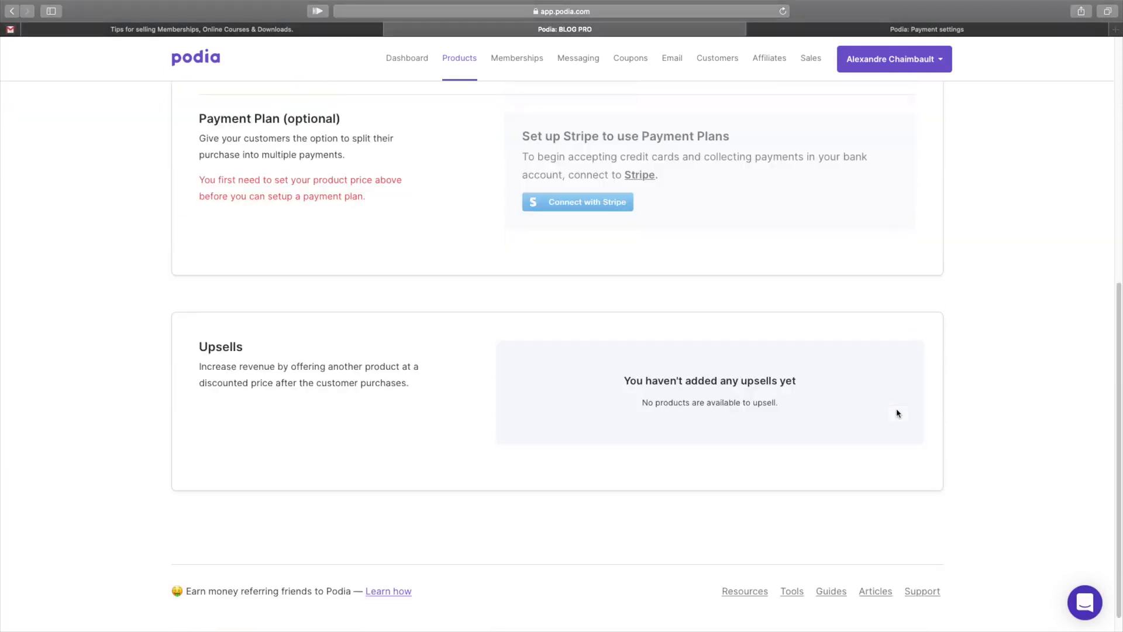
scroll(830, 476, "up", 3)
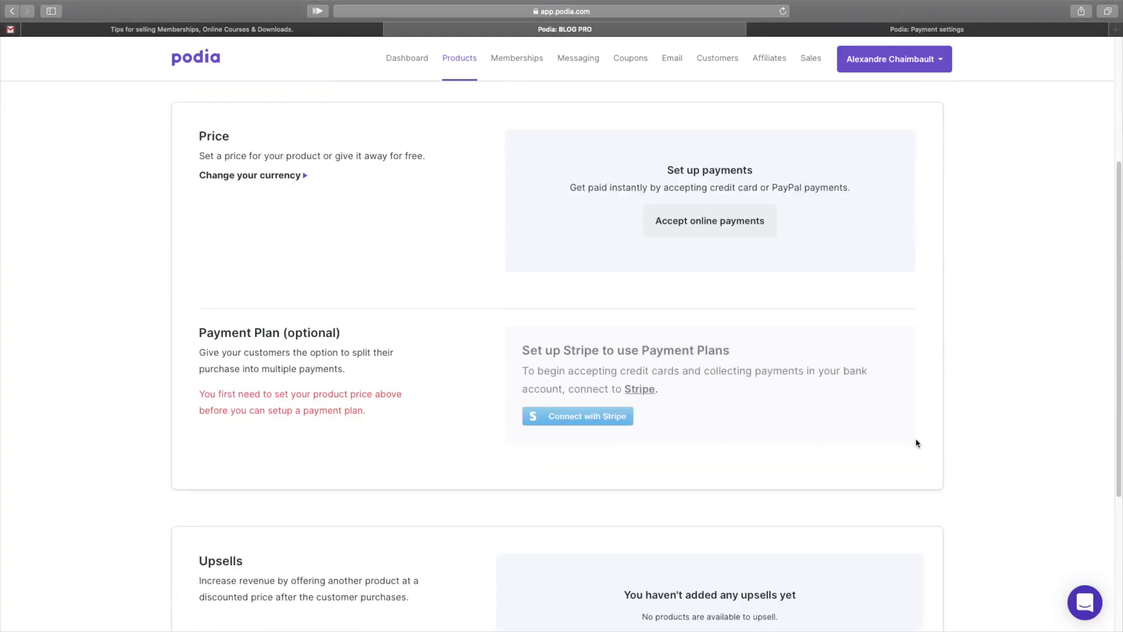
scroll(818, 486, "down", 1)
scroll(812, 451, "up", 5)
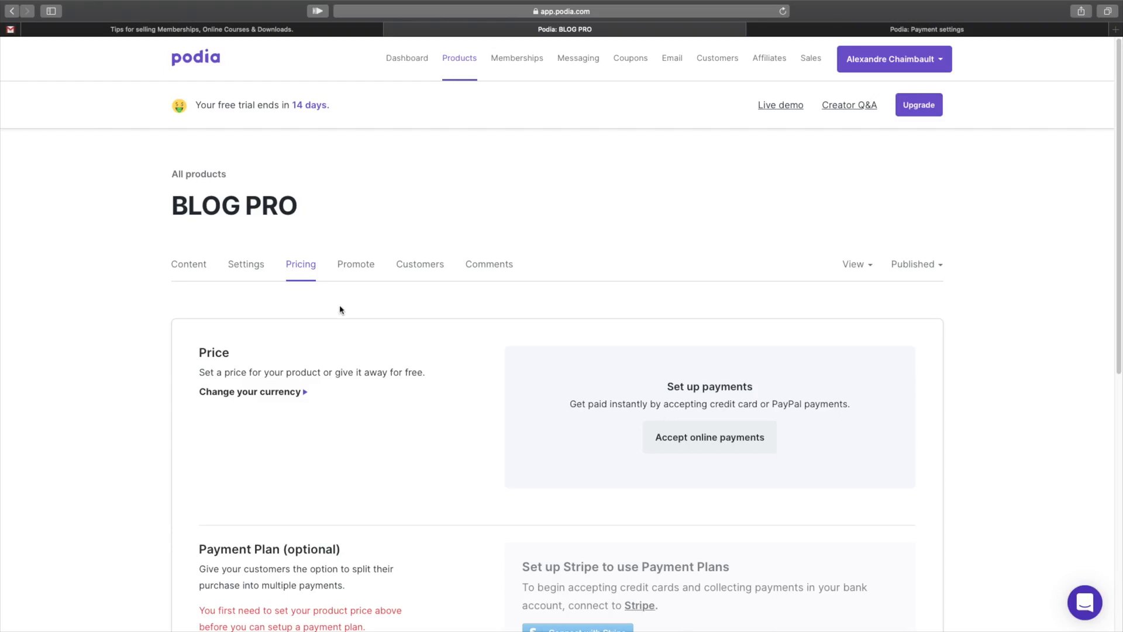
Reopen BLOG PRO from the products list and look over its content and its details and enrollment settings.
left_click(453, 67)
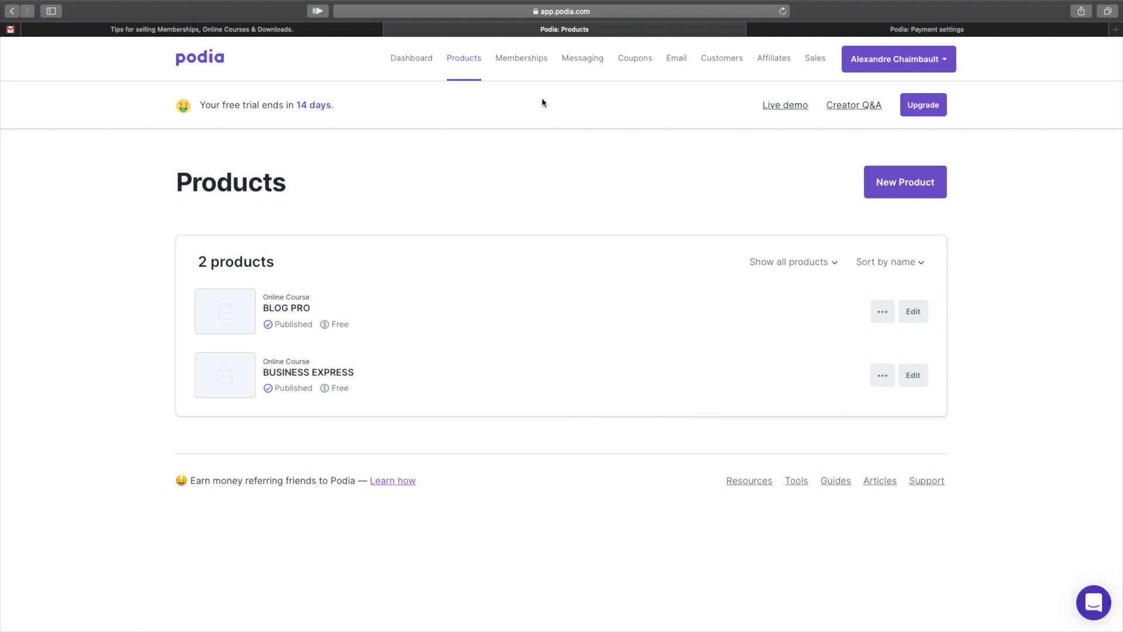
left_click(459, 64)
left_click(913, 313)
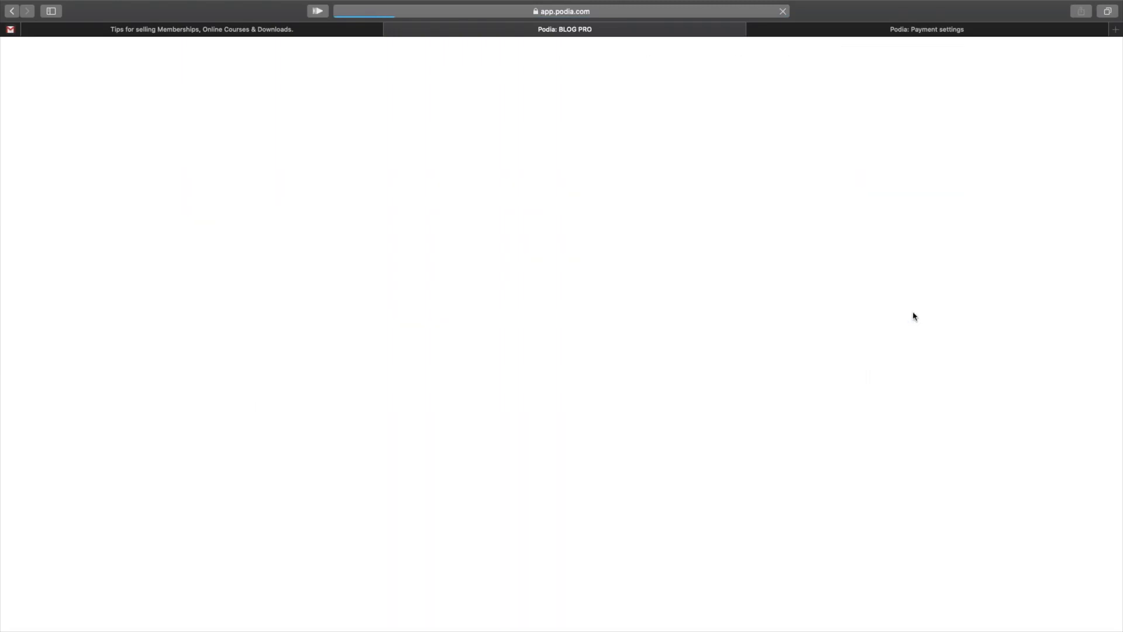
scroll(568, 469, "down", 2)
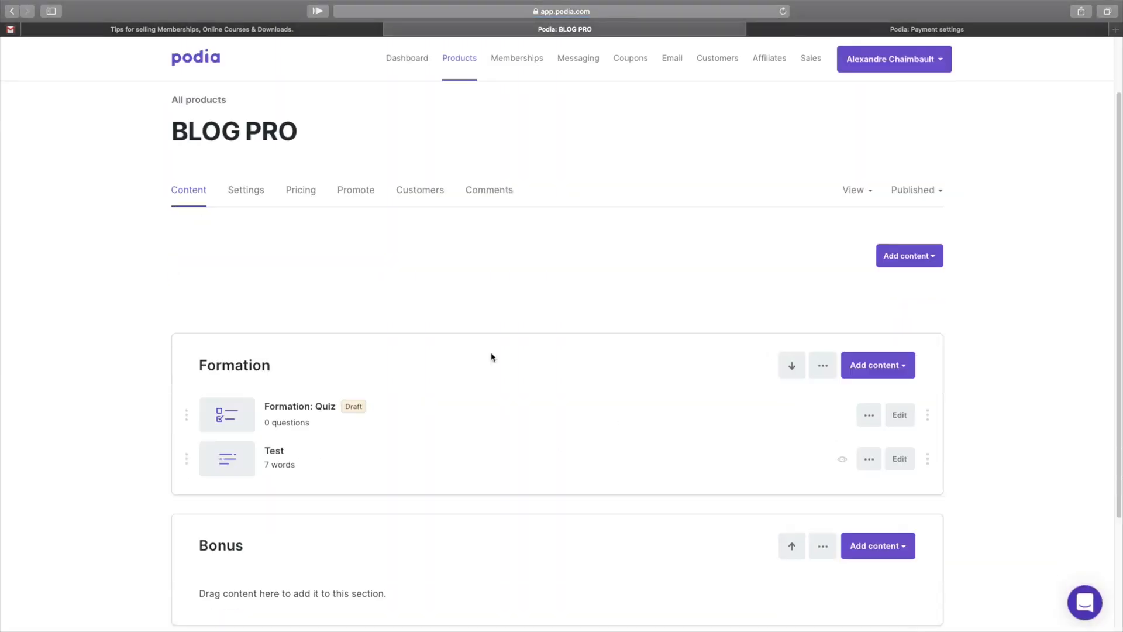
left_click(234, 193)
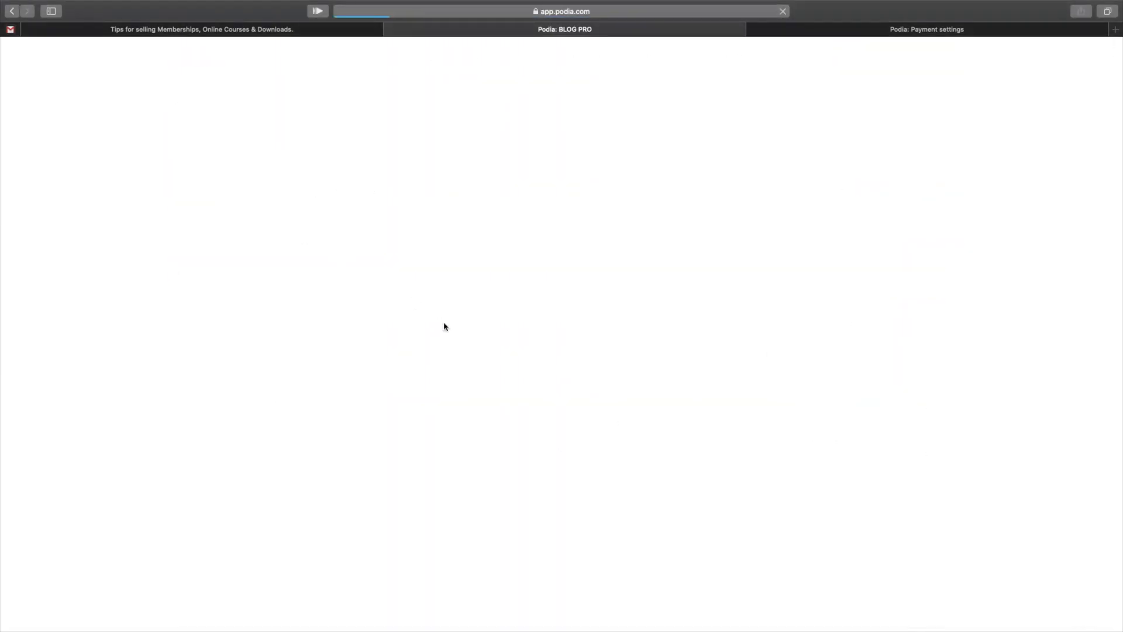
scroll(731, 425, "down", 5)
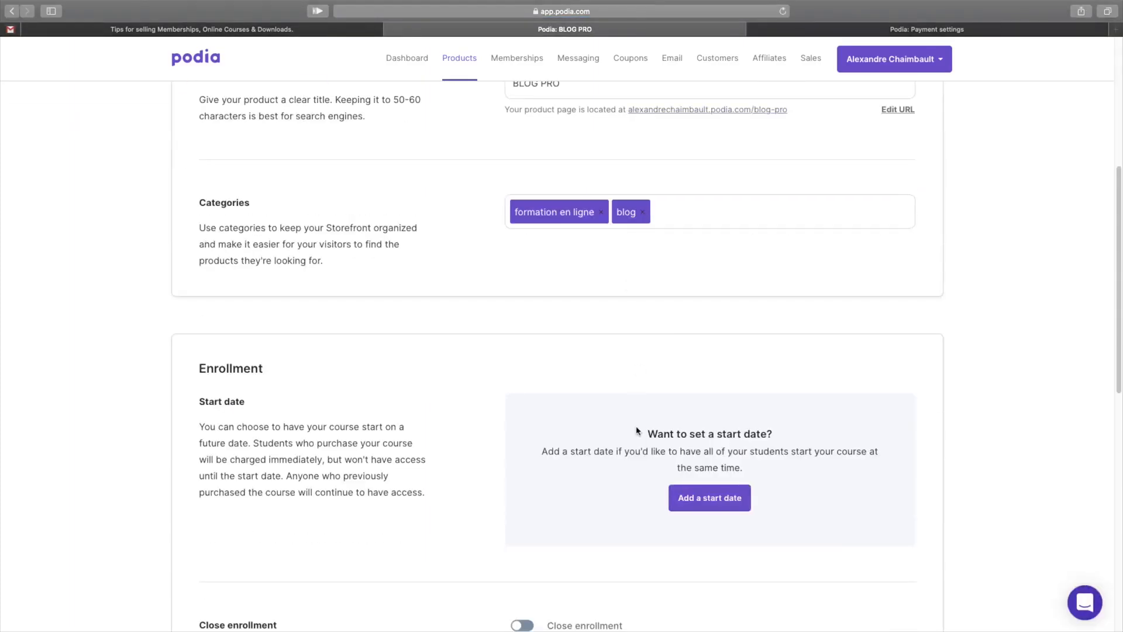
scroll(638, 436, "down", 4)
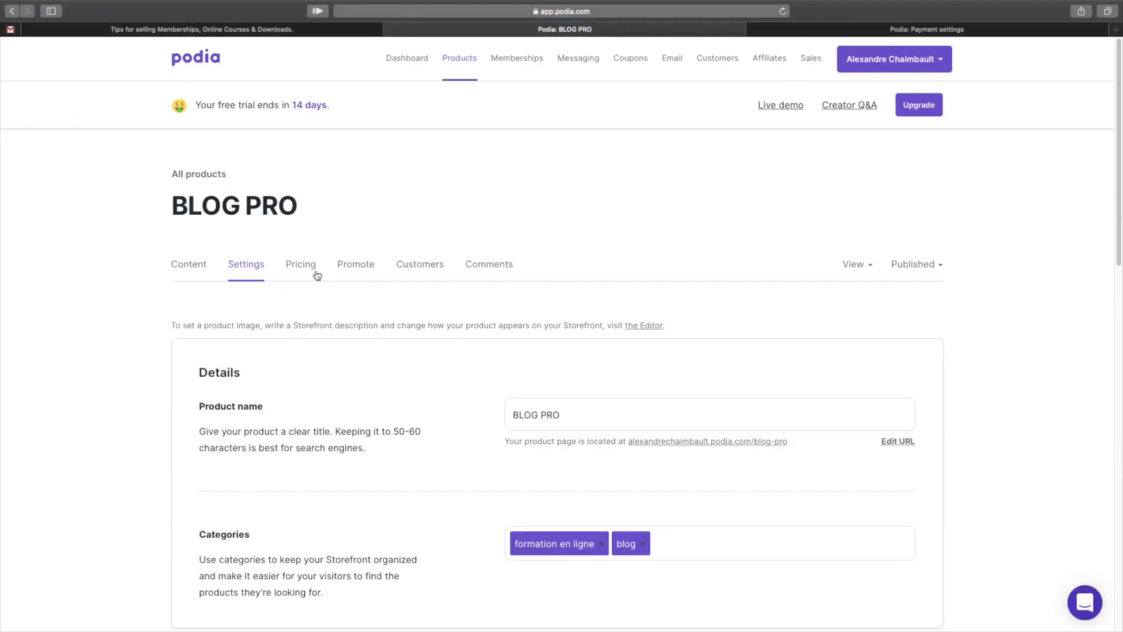
Return to BLOG PRO's content and look at the file upload dialog for the Bonus section without adding anything.
left_click(198, 267)
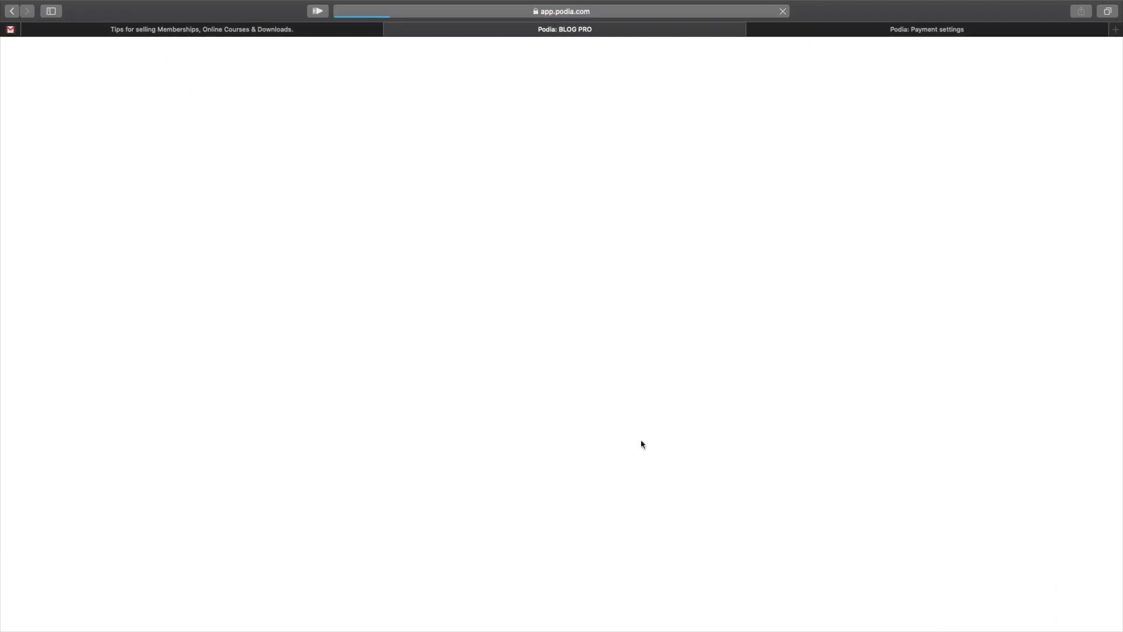
scroll(725, 473, "down", 1)
scroll(725, 474, "down", 5)
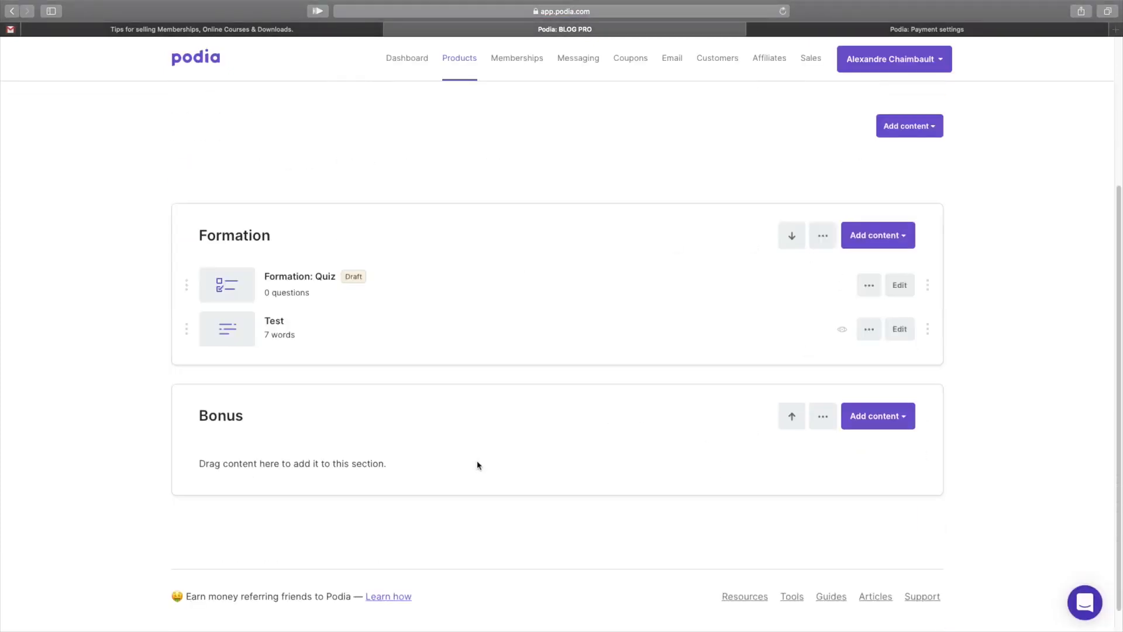
left_click(904, 419)
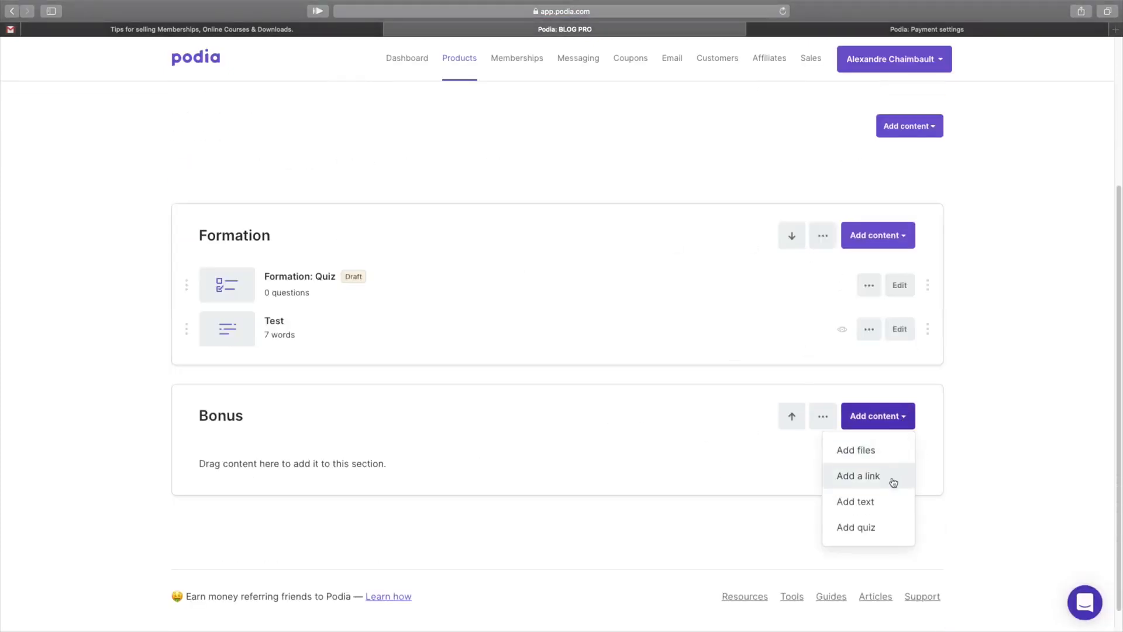
left_click(875, 450)
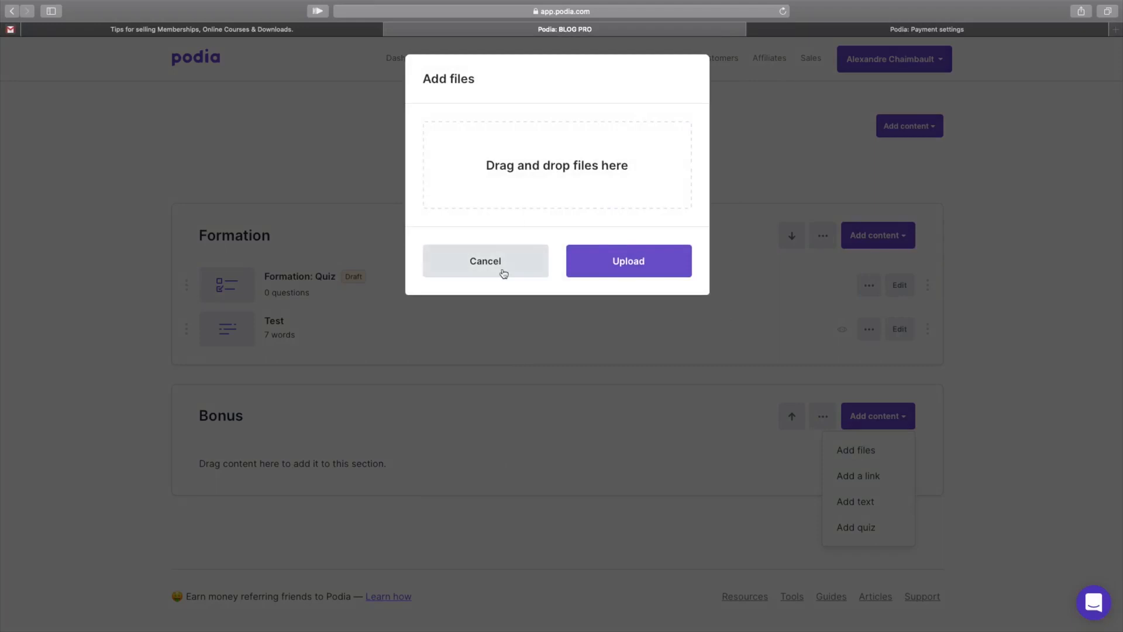
left_click(503, 273)
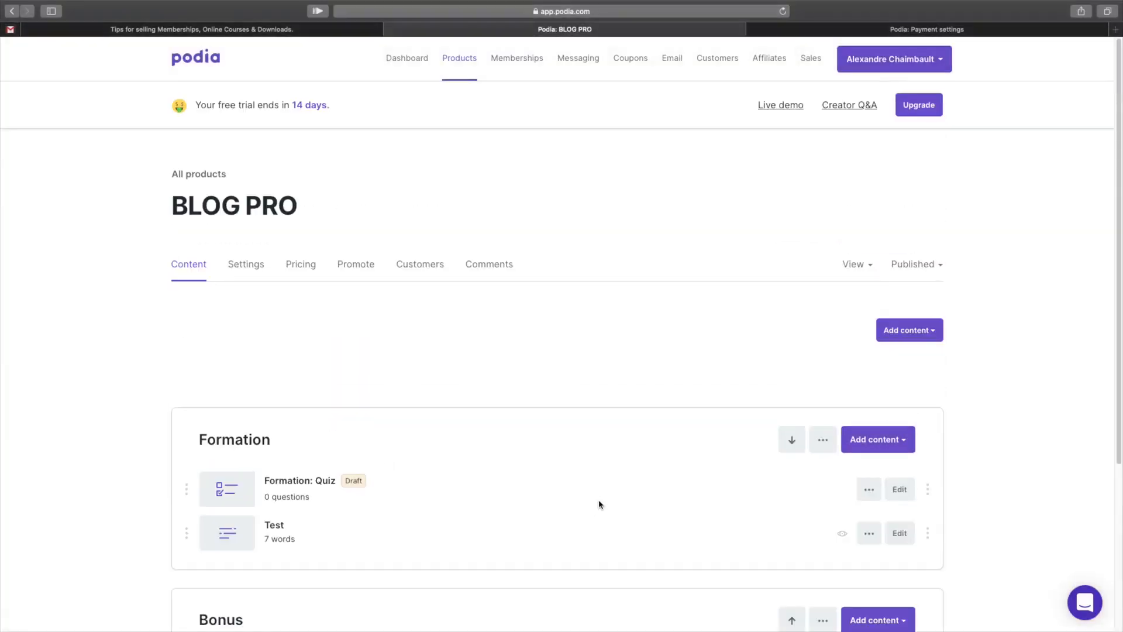
Open the Formation: Quiz lesson for editing and examine its name and question options.
scroll(598, 504, "down", 3)
left_click(899, 311)
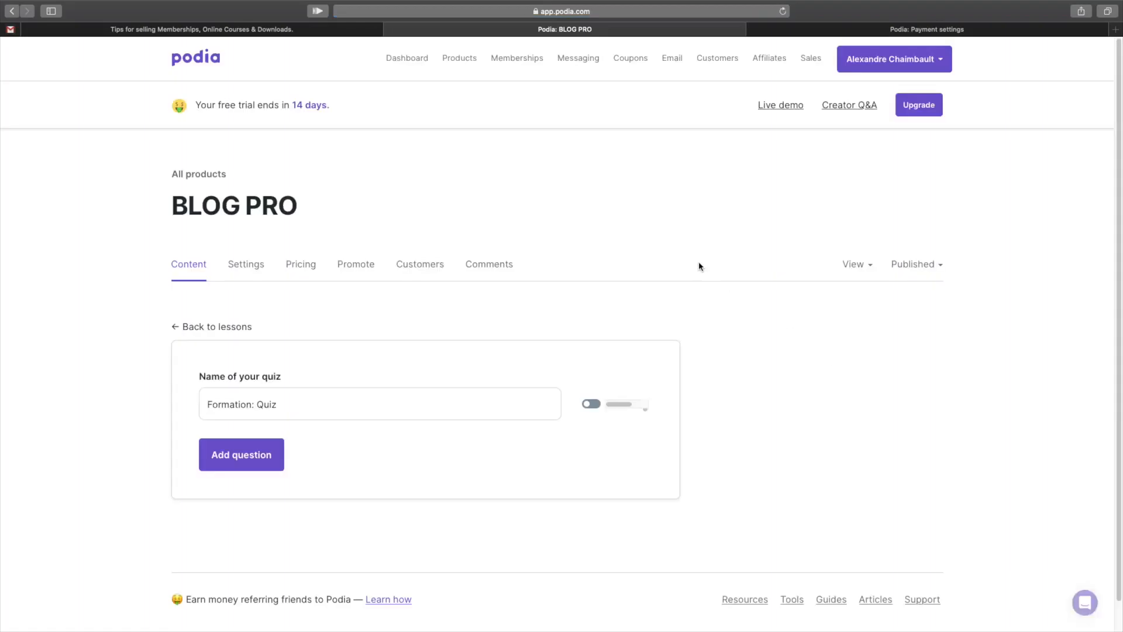
triple_click(372, 406)
left_click(690, 320)
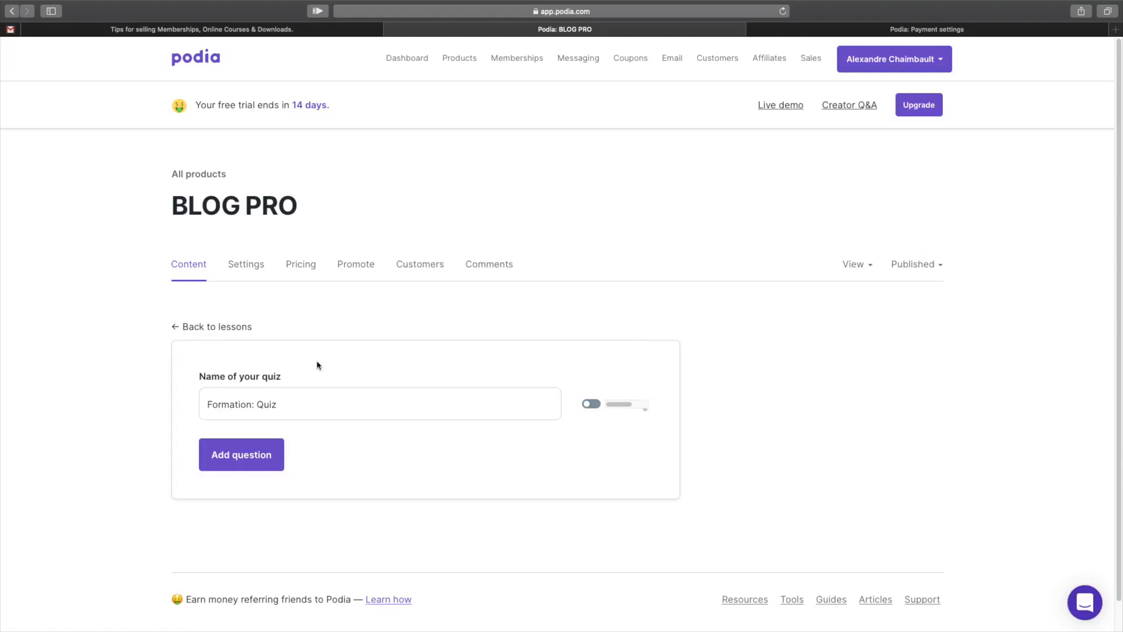
Create a new digital download product named EBOOK from the products list.
left_click(214, 177)
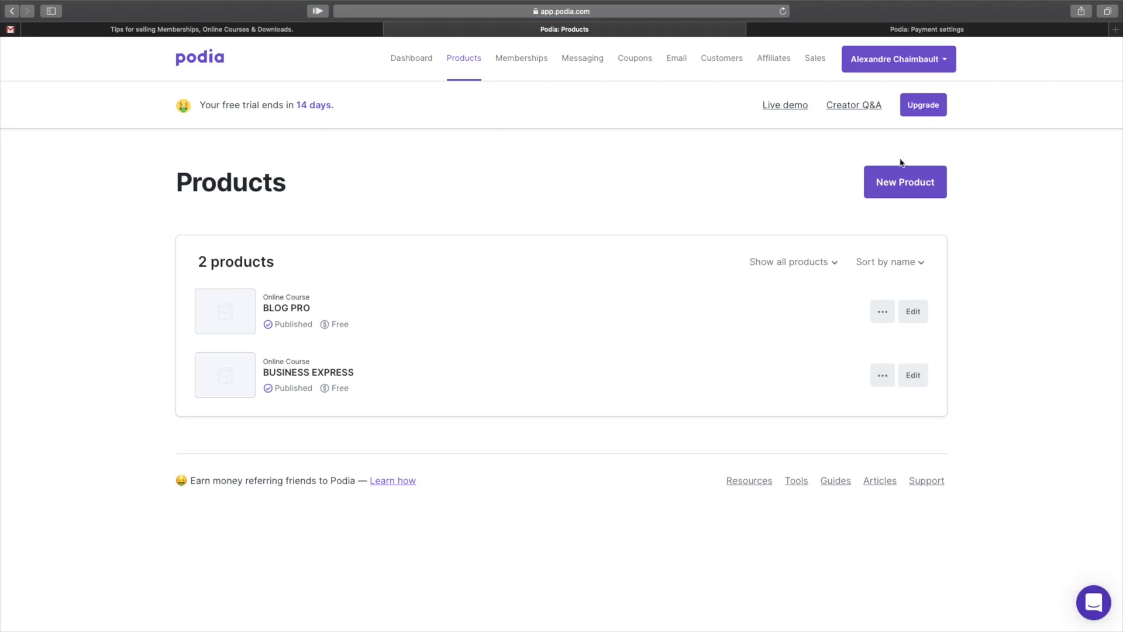
left_click(917, 186)
left_click(569, 179)
left_click(608, 246)
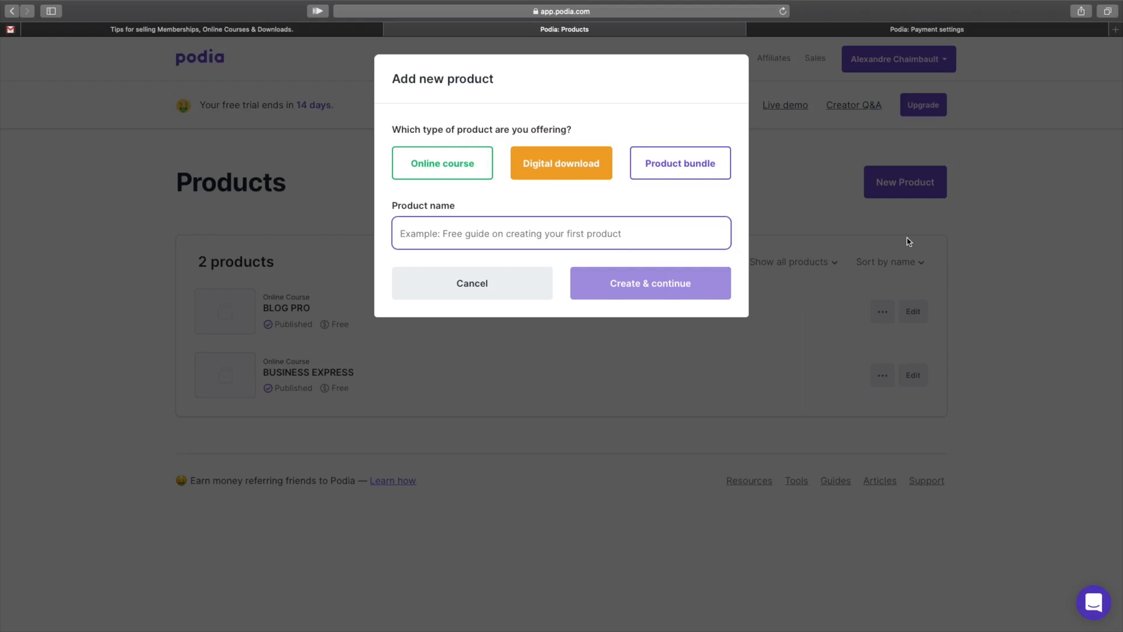
type("EBOOK")
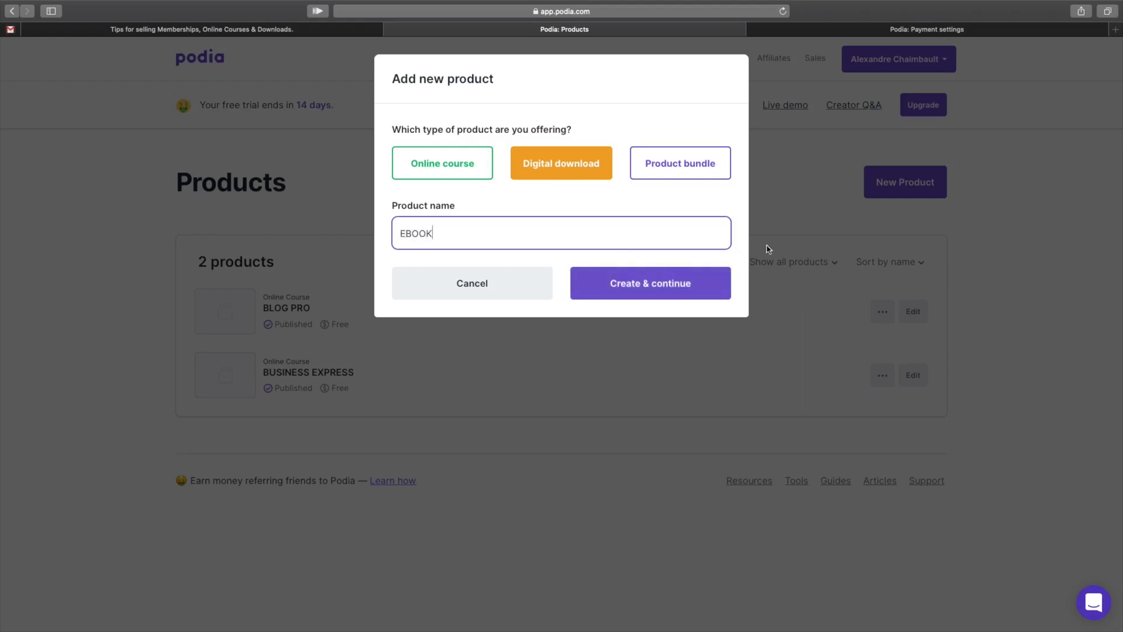
left_click(666, 285)
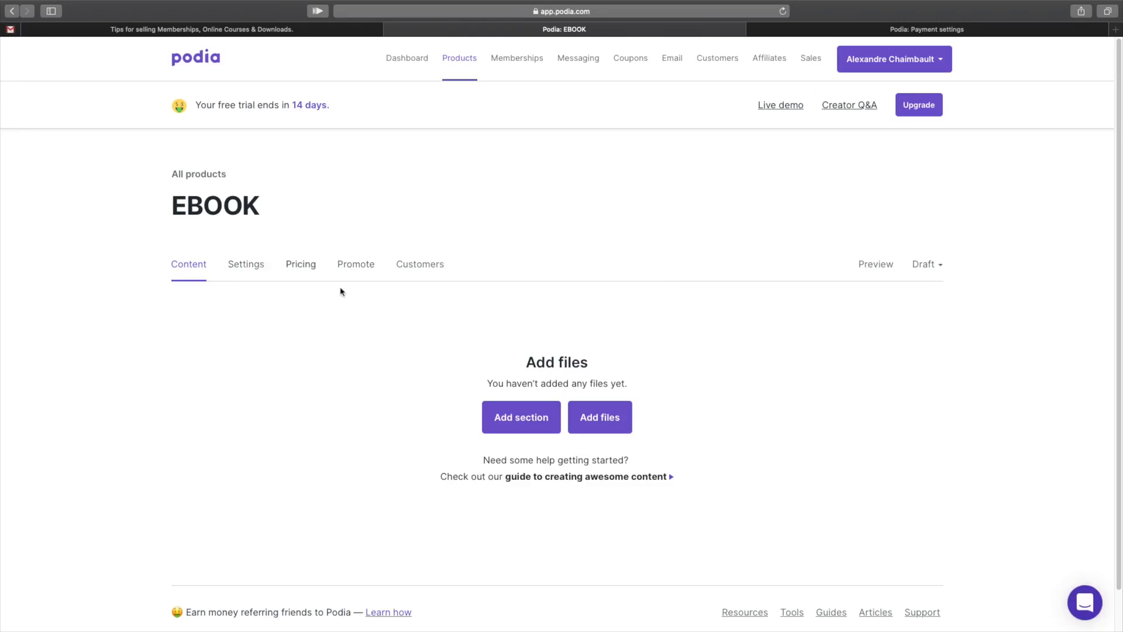
Look at the EBOOK product's file upload dialog, cancel it, and review the product's settings.
left_click(613, 431)
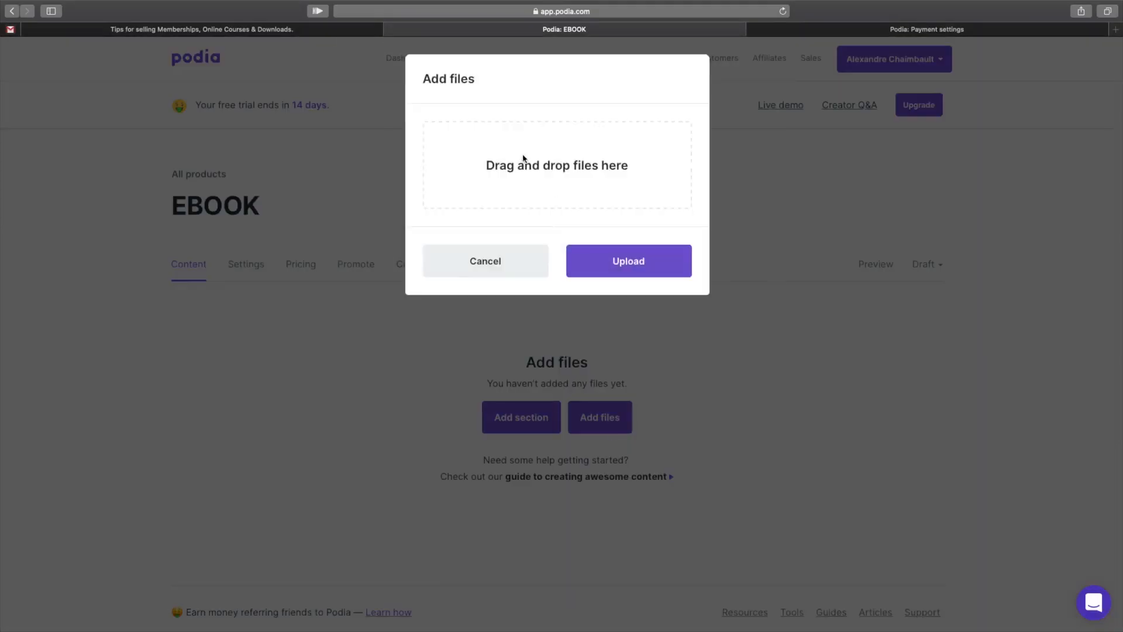
left_click(504, 264)
left_click(252, 267)
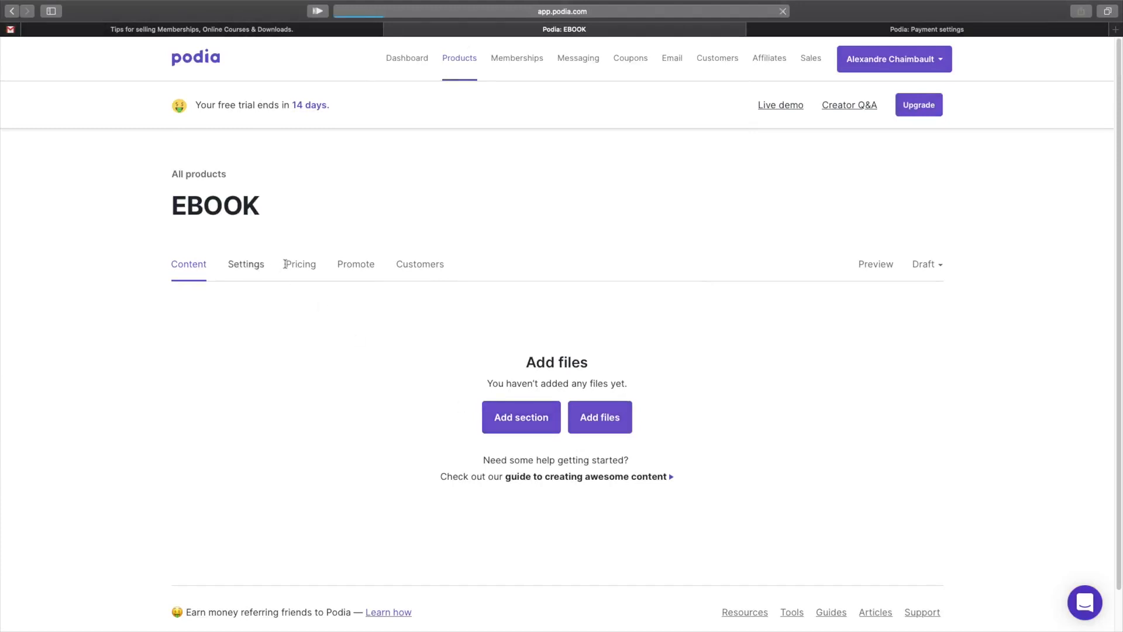
scroll(498, 367, "down", 8)
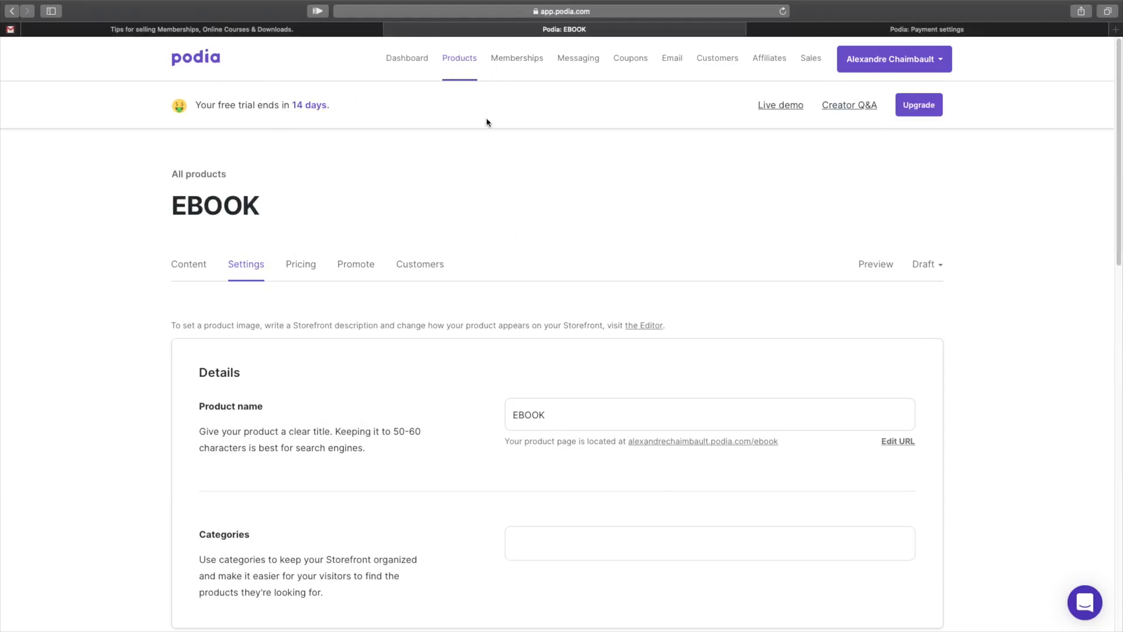
View the public storefront, close the Payment settings page, and look through the listed products.
left_click(928, 56)
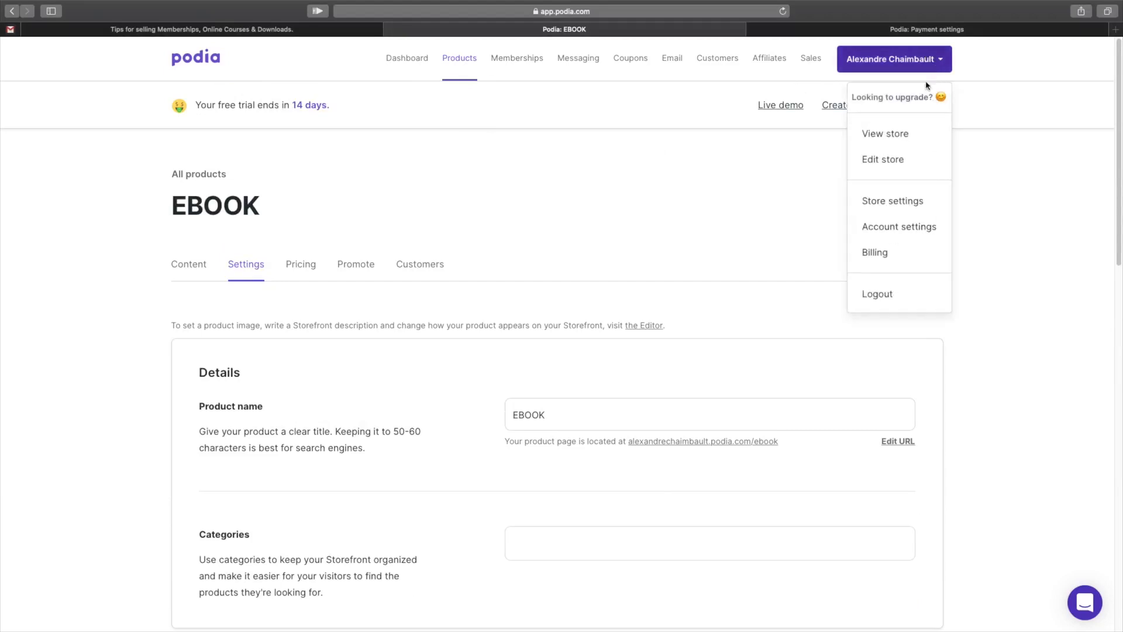
left_click(917, 138)
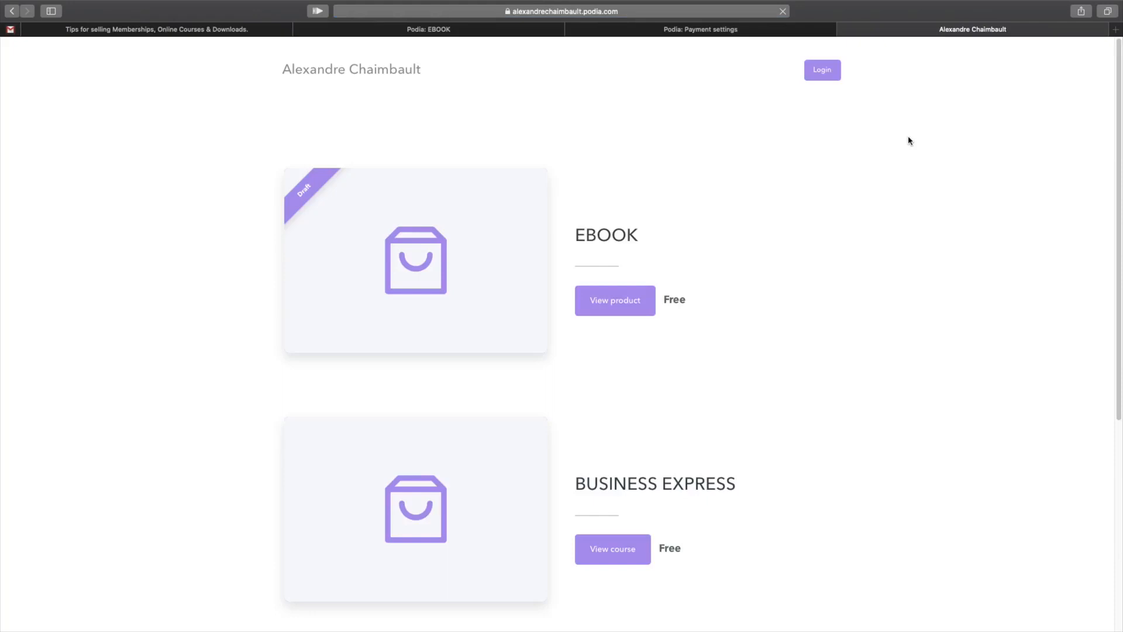
left_click(572, 30)
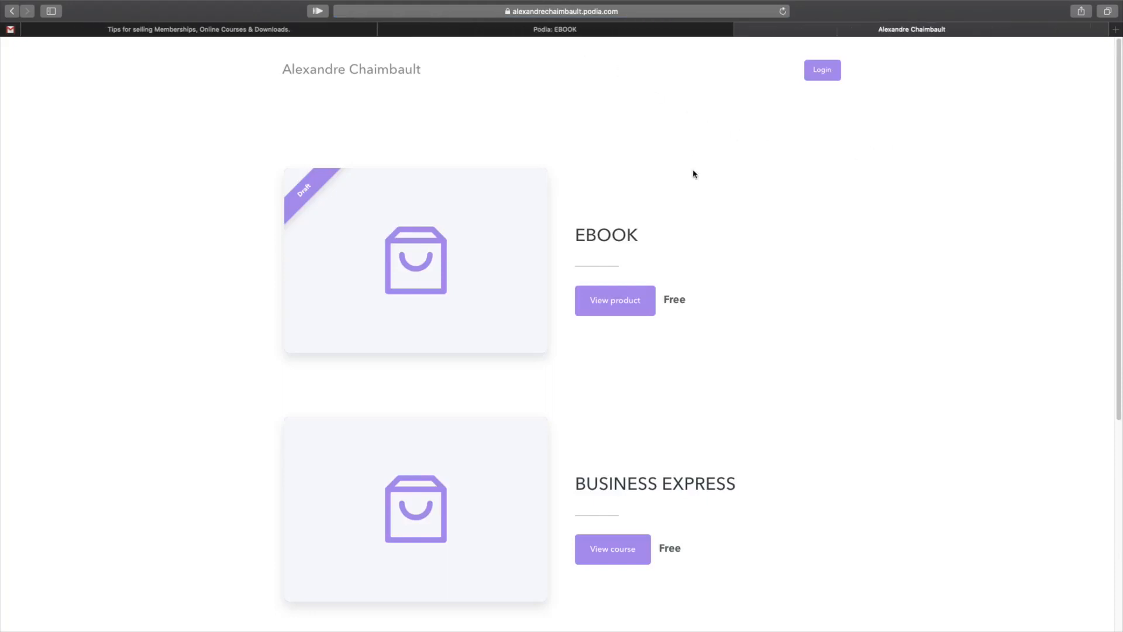
scroll(693, 172, "down", 5)
scroll(691, 173, "up", 5)
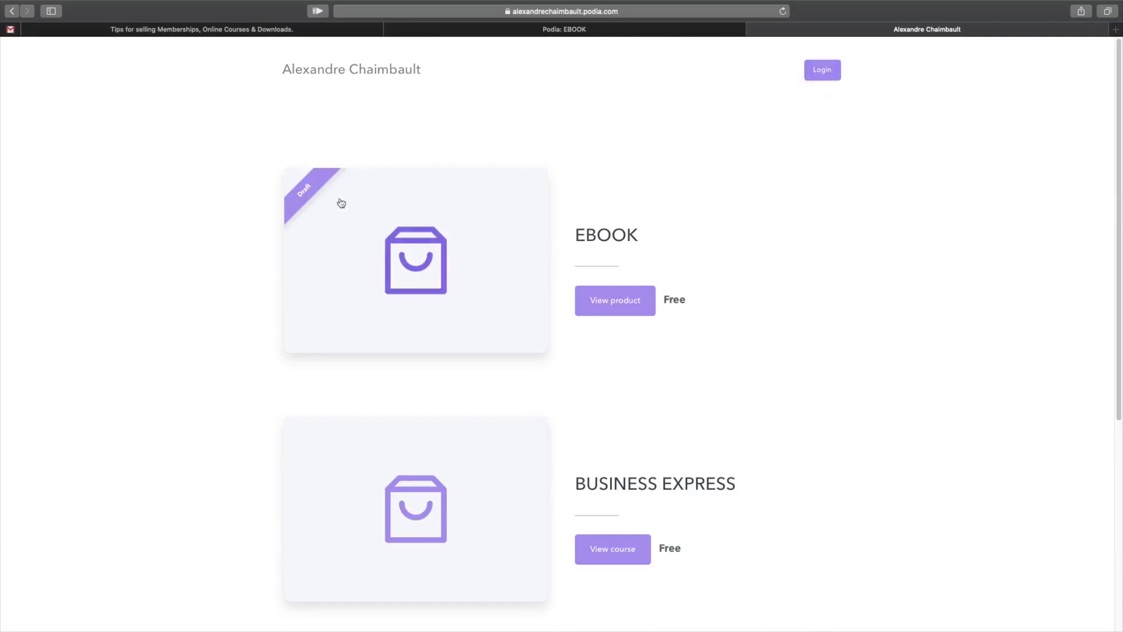
scroll(687, 371, "down", 5)
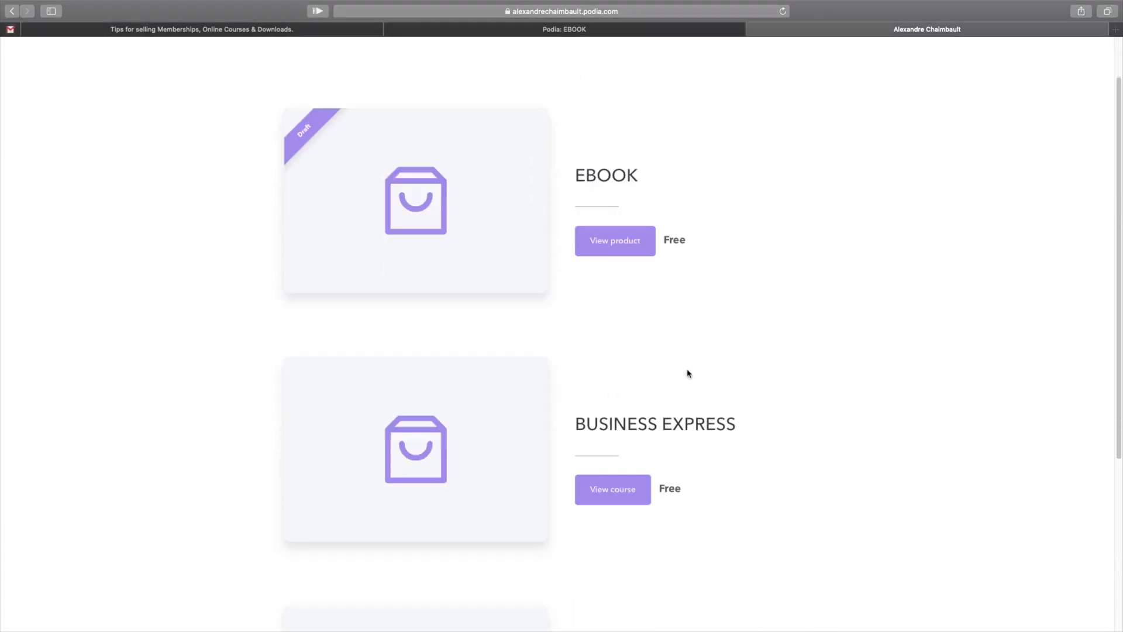
scroll(696, 367, "down", 2)
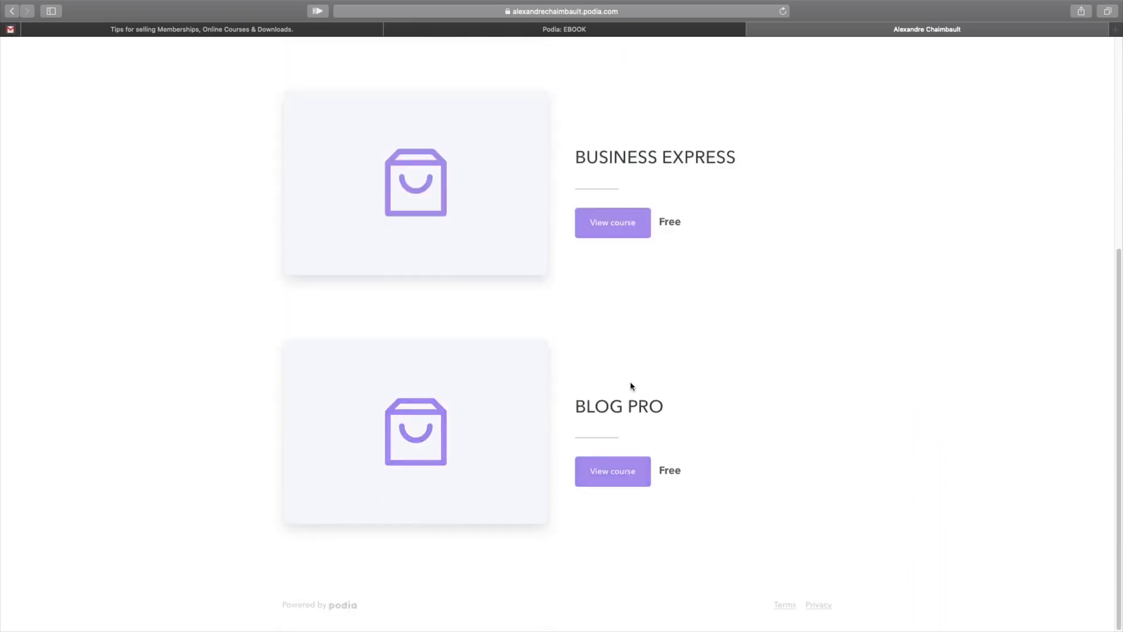
Examine the storefront's EBOOK, BUSINESS EXPRESS and BLOG PRO listings, return to the EBOOK settings and close the storefront page.
scroll(631, 386, "up", 7)
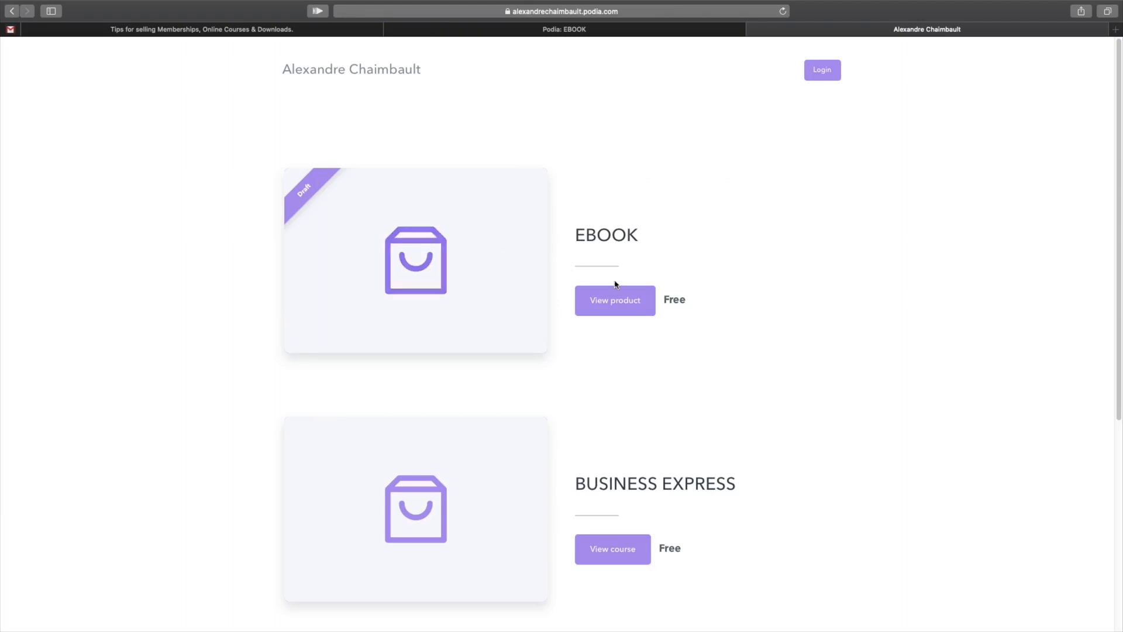
scroll(665, 298, "down", 5)
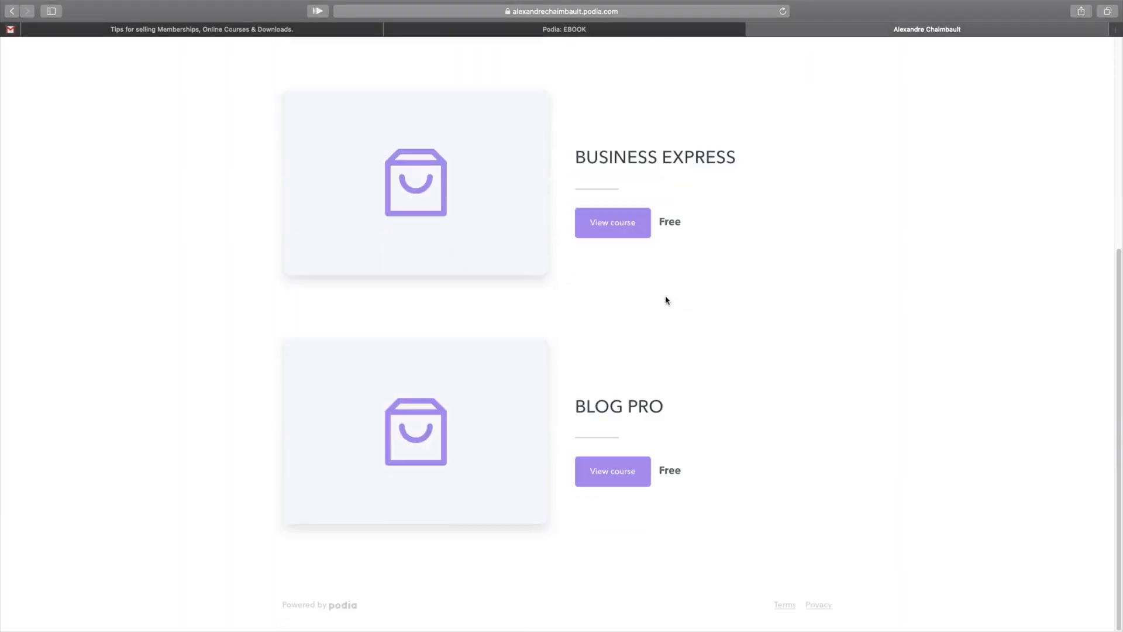
scroll(634, 371, "up", 5)
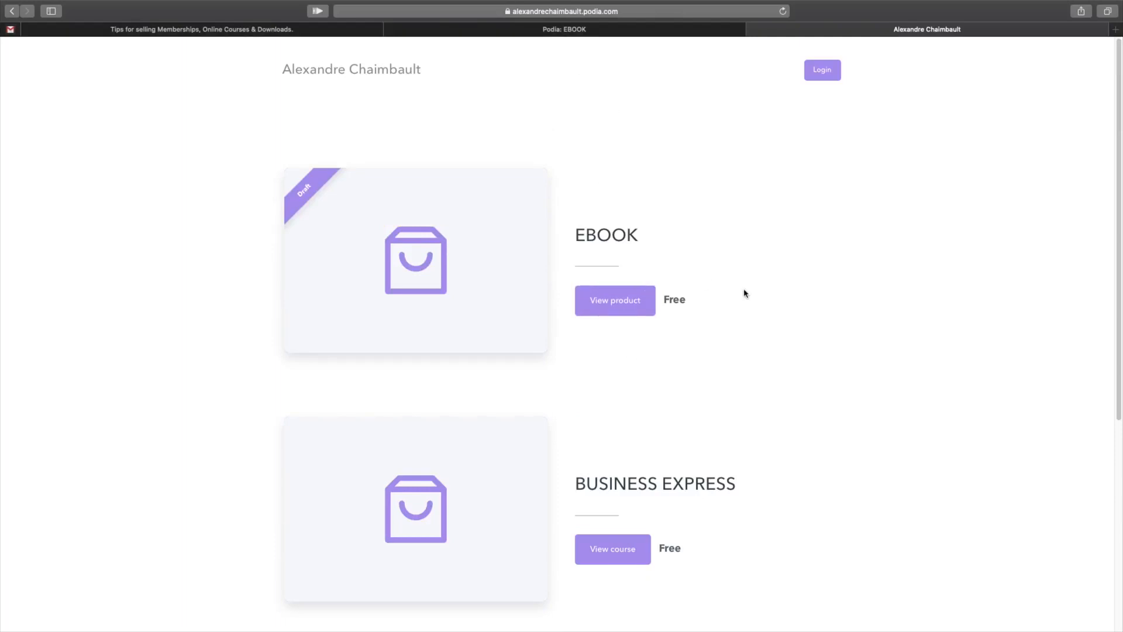
scroll(743, 298, "down", 2)
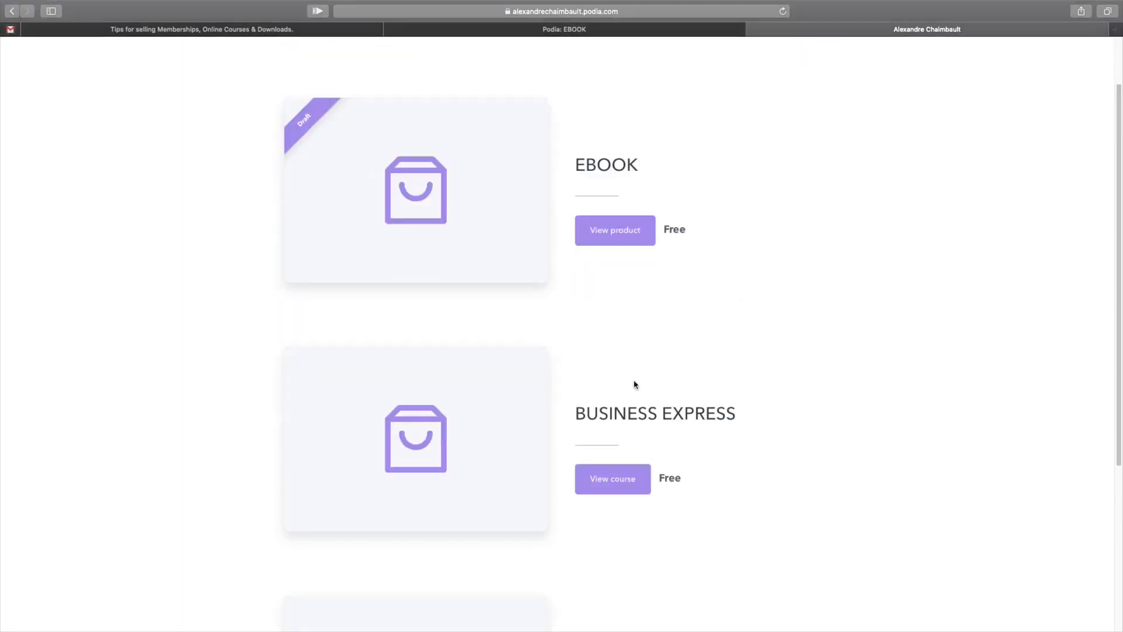
scroll(635, 397, "down", 3)
scroll(626, 457, "up", 5)
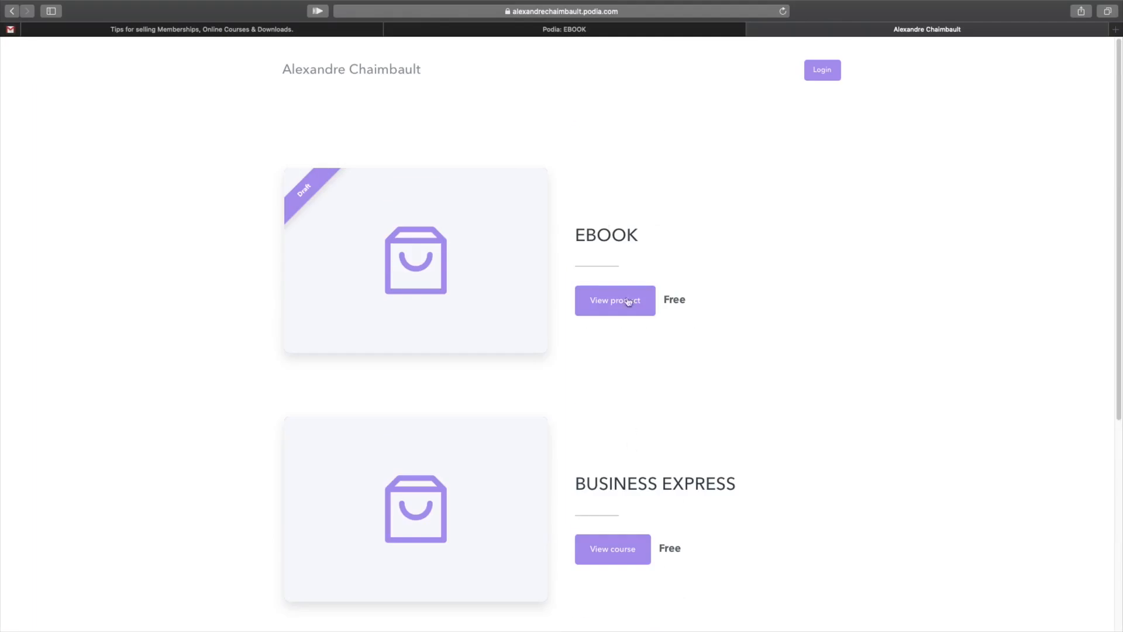
scroll(665, 321, "down", 5)
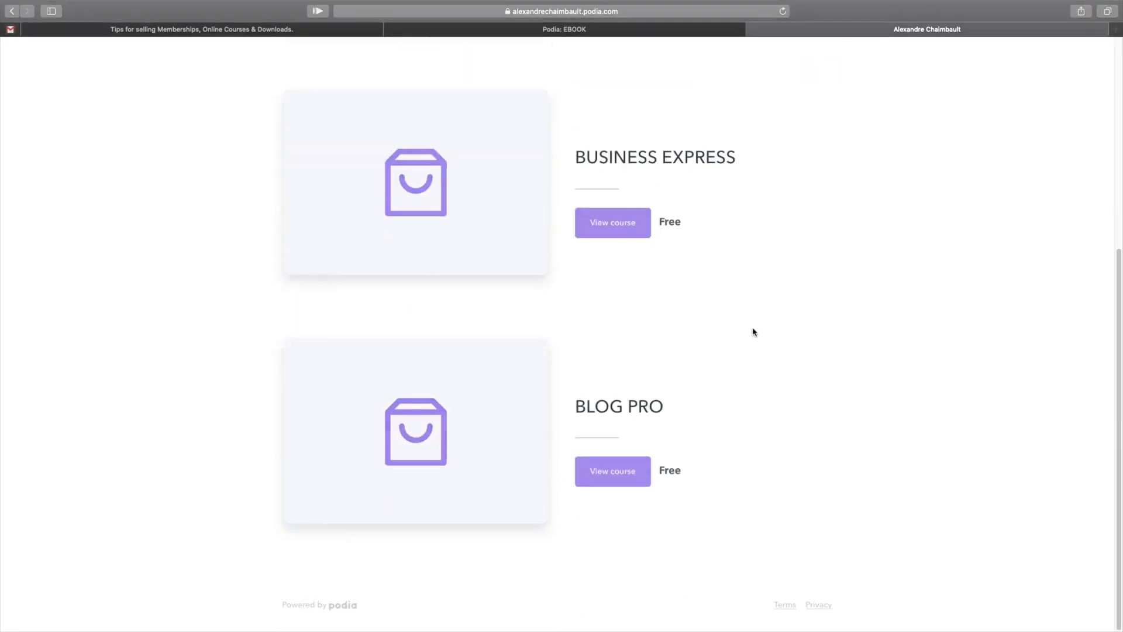
scroll(751, 335, "up", 5)
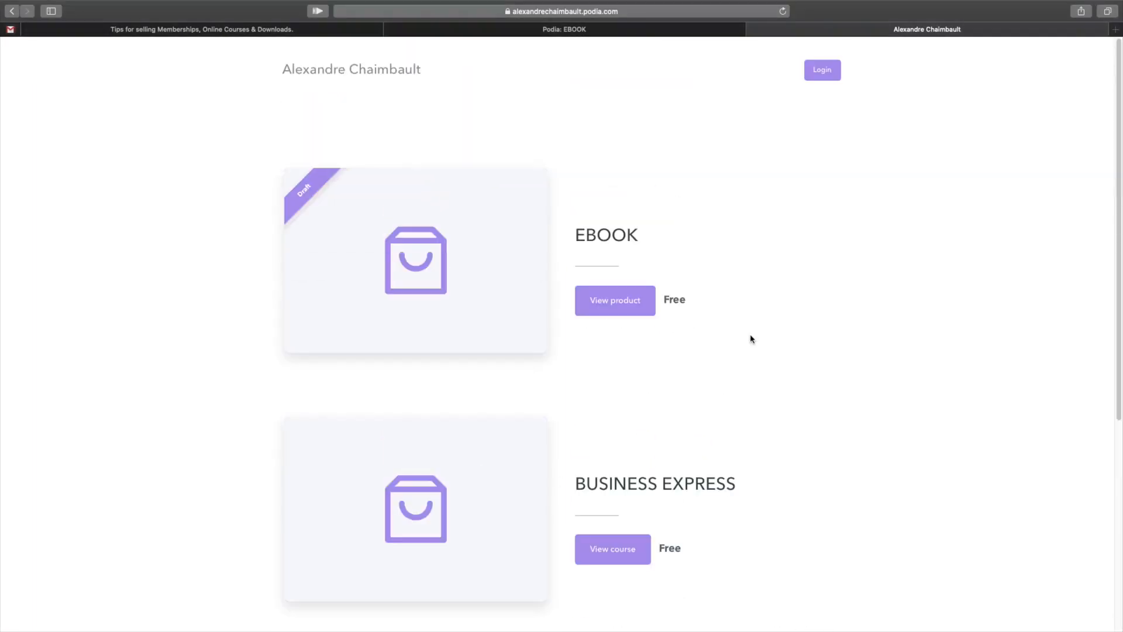
left_click(599, 32)
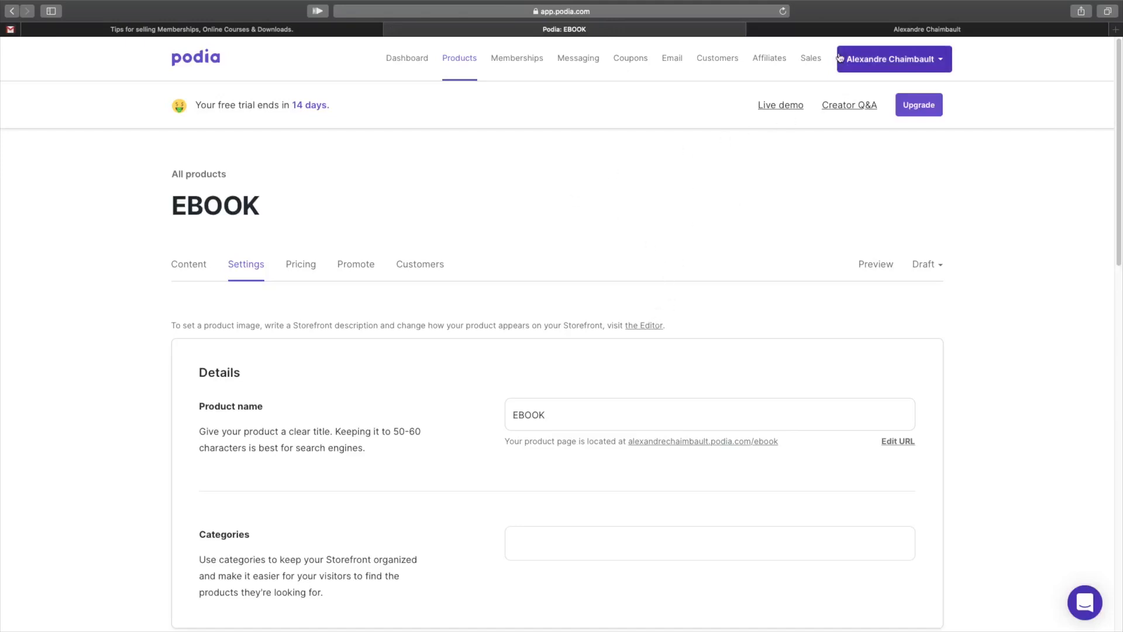
left_click(753, 30)
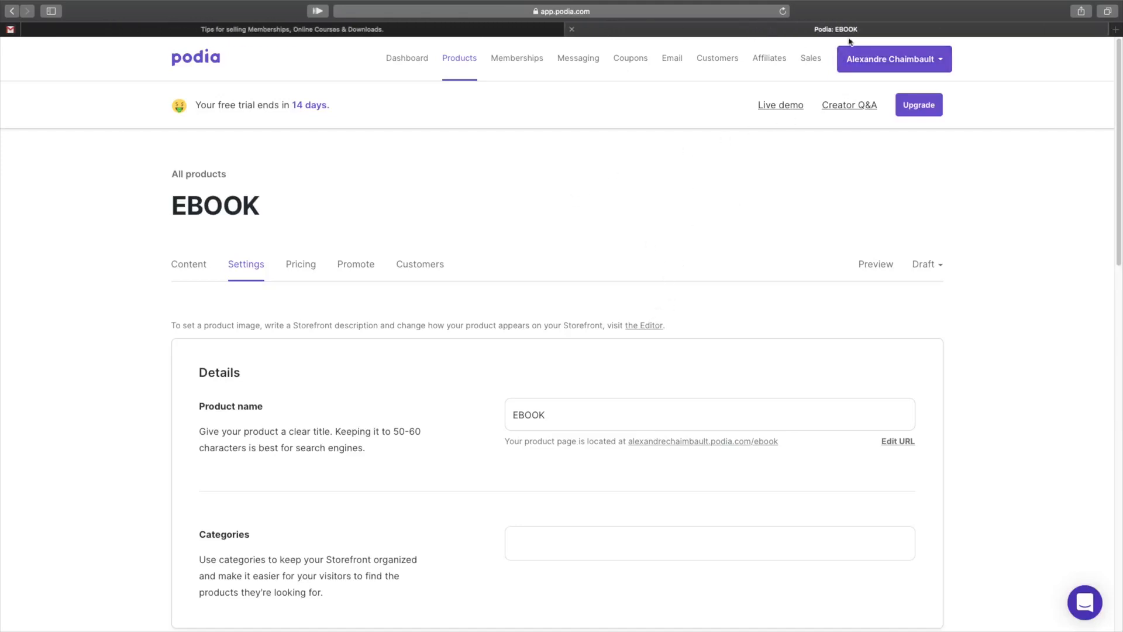
Open the store editor, look through the storefront's product listing and dismiss the editor introduction message.
left_click(883, 57)
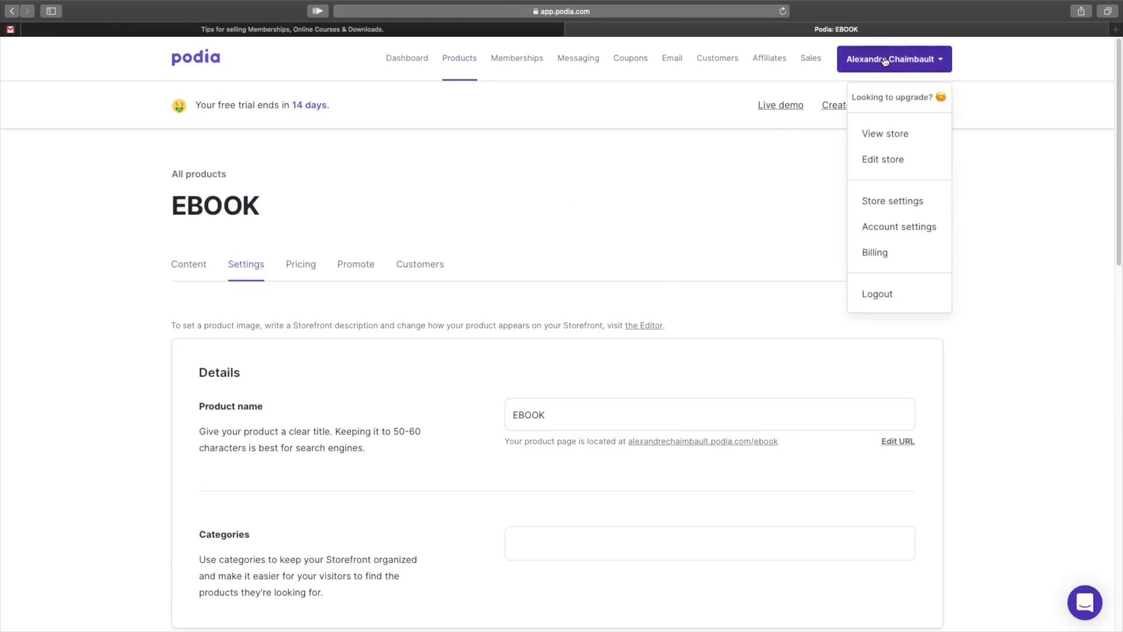
left_click(882, 160)
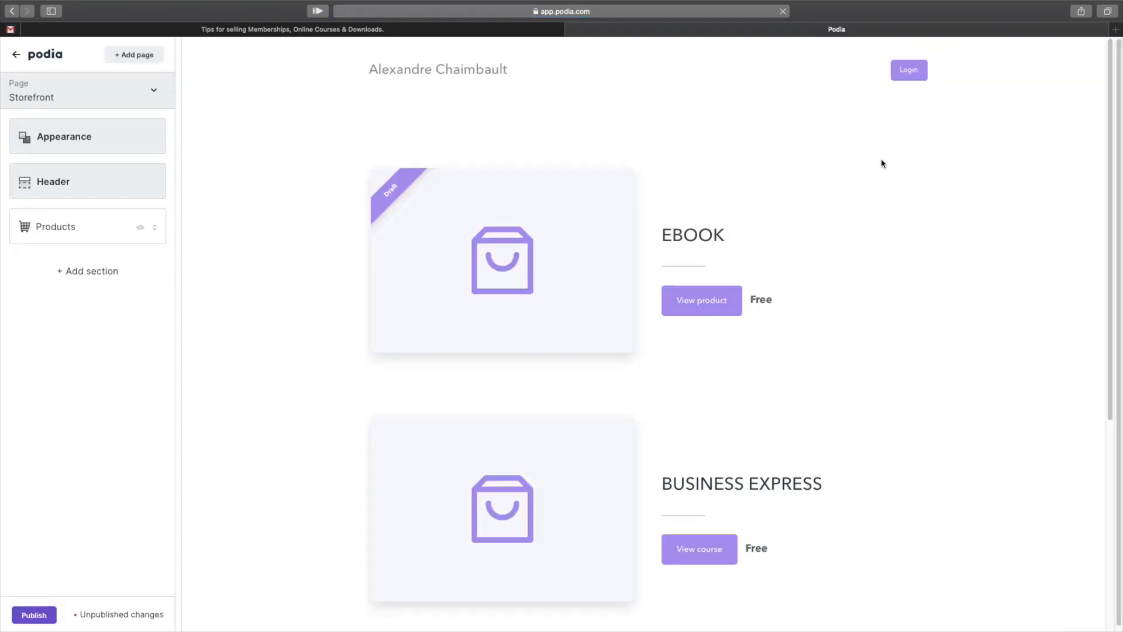
scroll(870, 307, "down", 6)
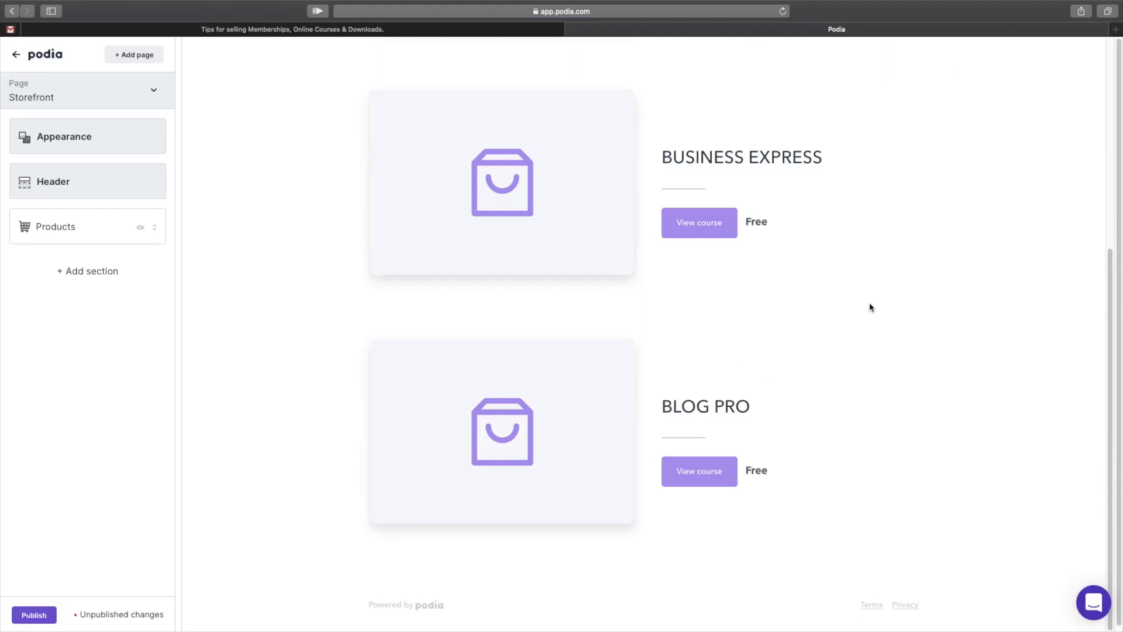
scroll(870, 308, "up", 6)
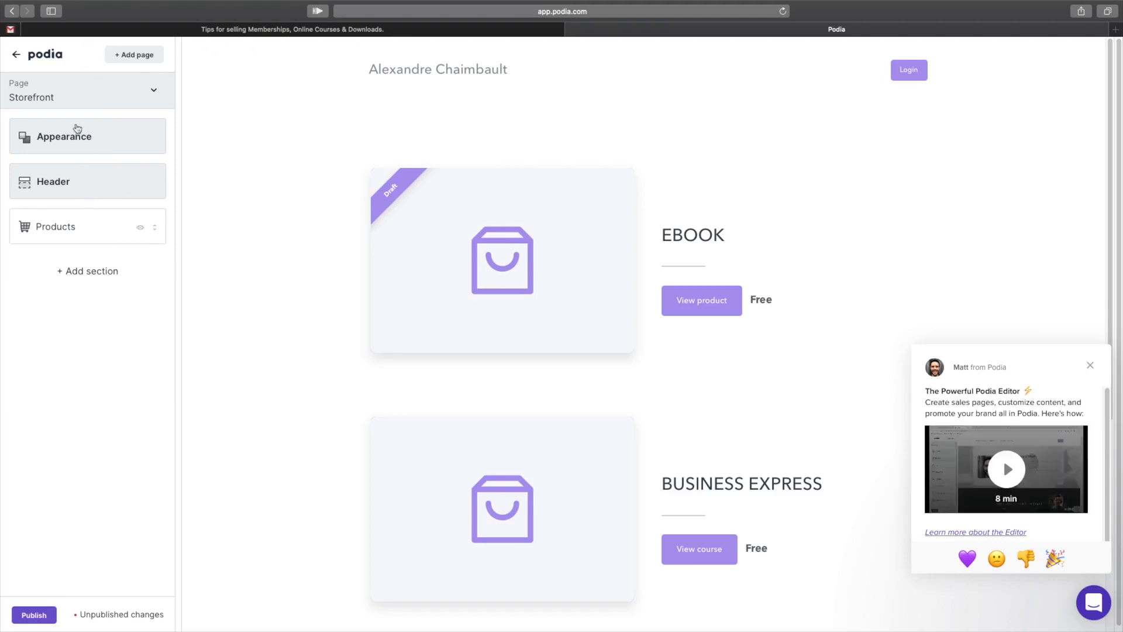
scroll(624, 479, "down", 5)
scroll(622, 466, "up", 5)
left_click(1089, 365)
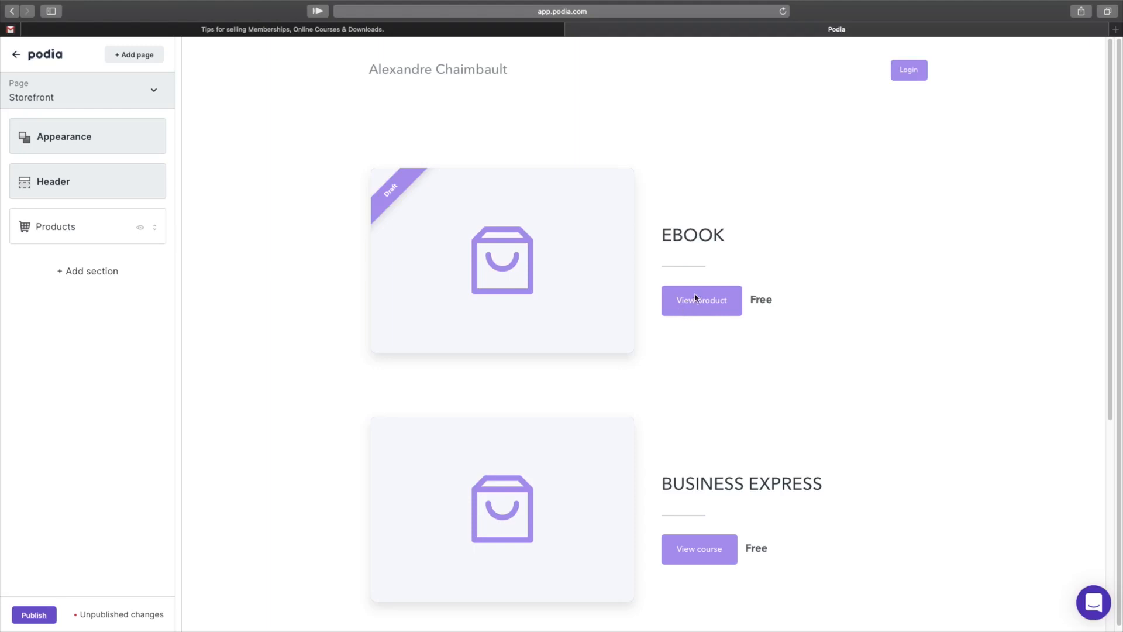
View the EBOOK product page in the store editor and return to the Storefront page.
left_click(154, 98)
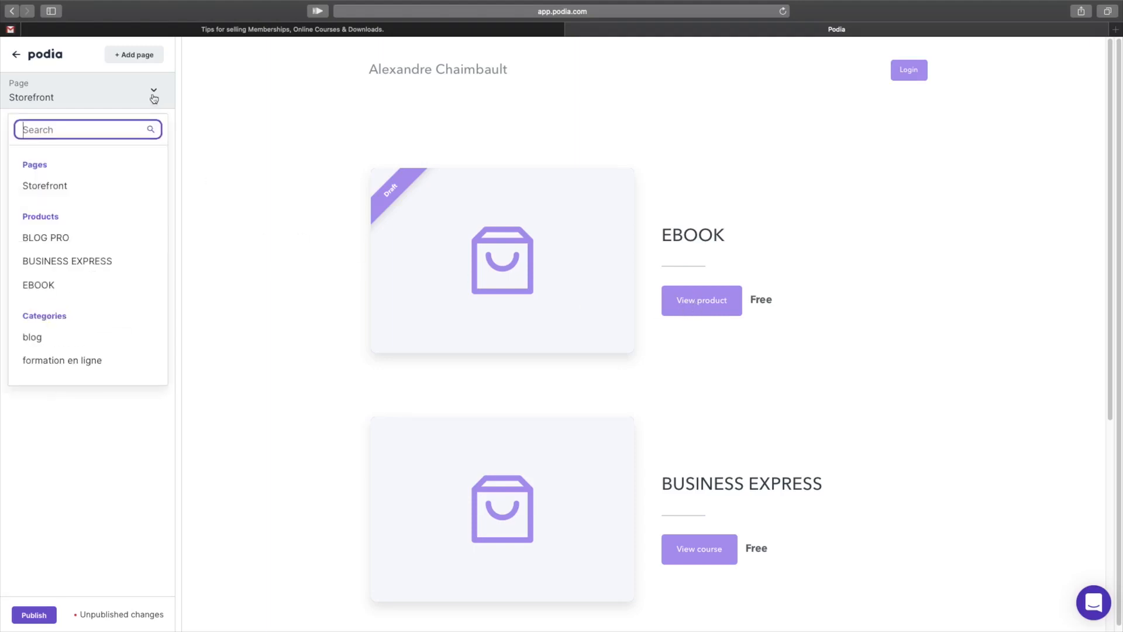
left_click(76, 285)
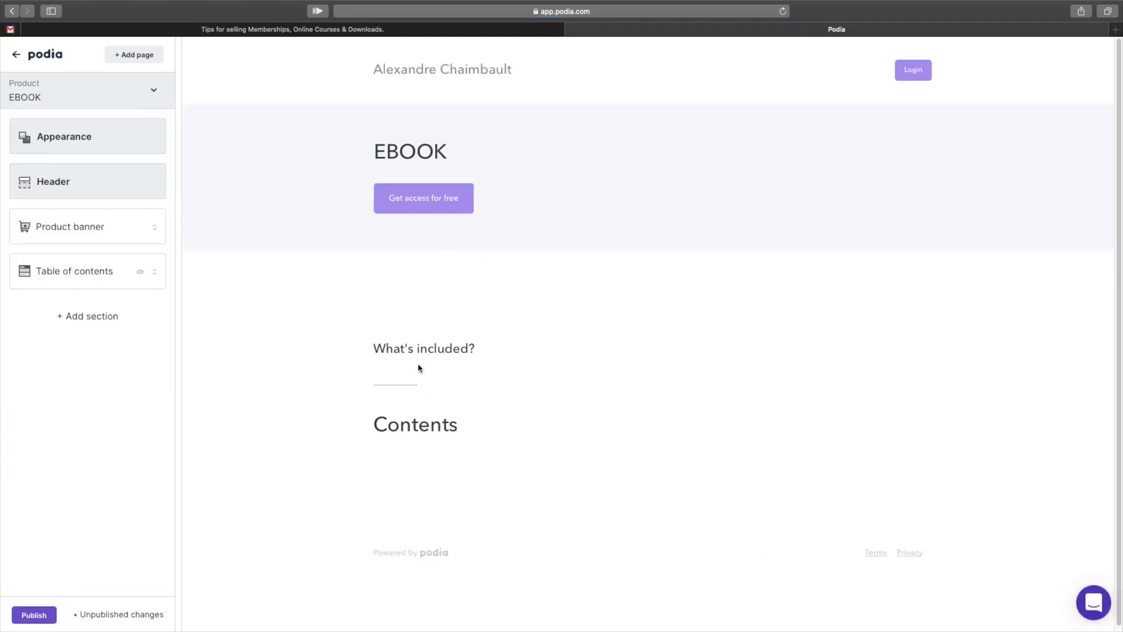
scroll(602, 439, "down", 1)
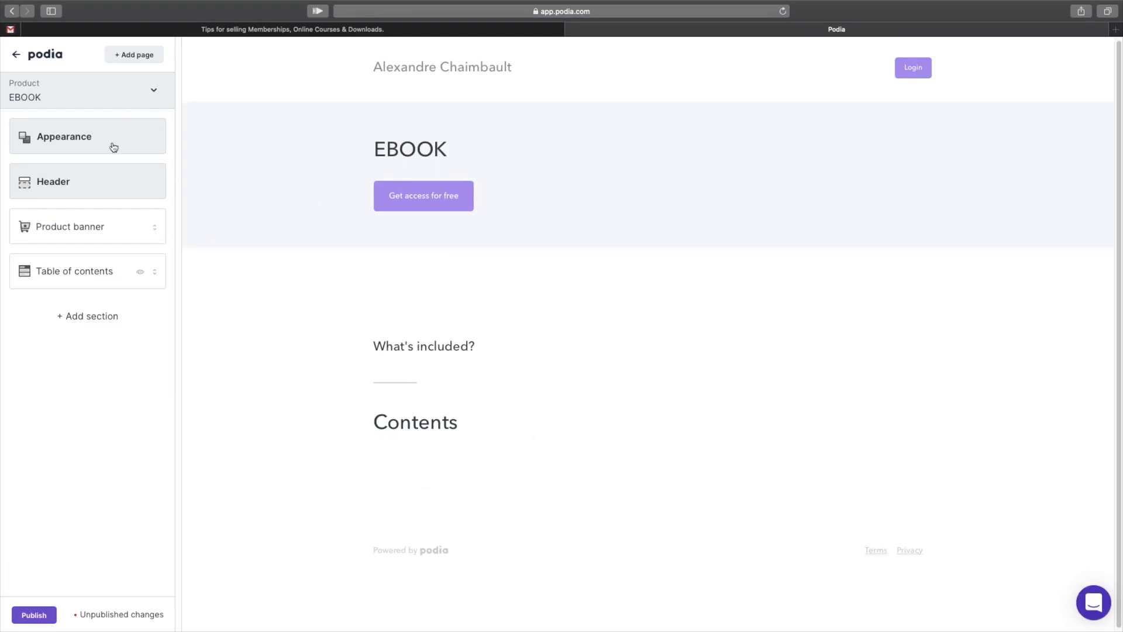
left_click(140, 91)
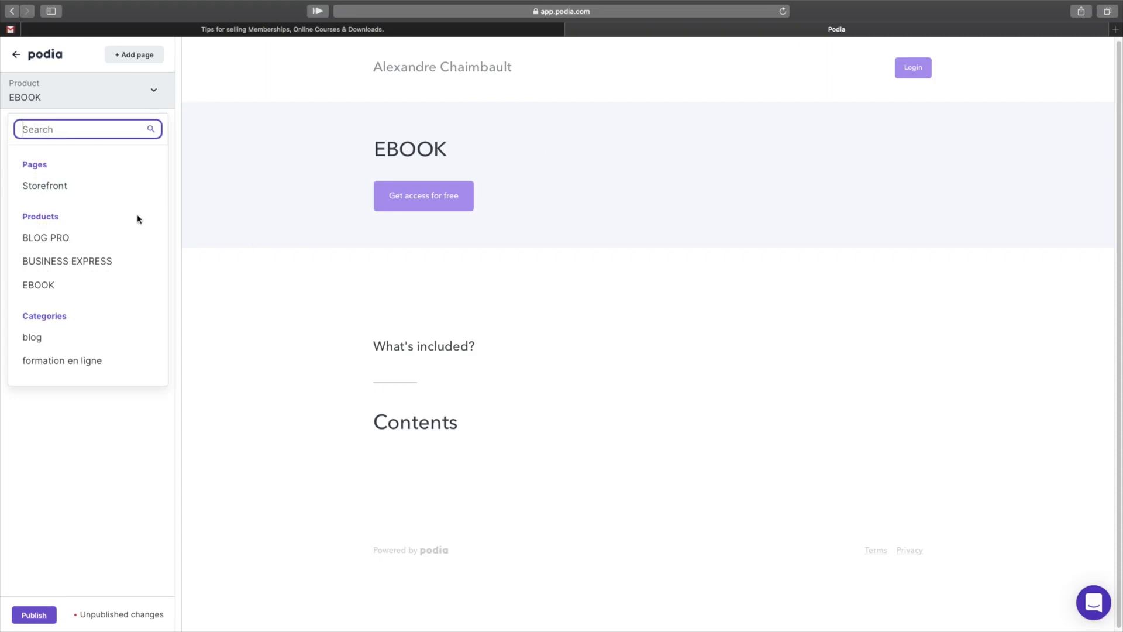
left_click(121, 186)
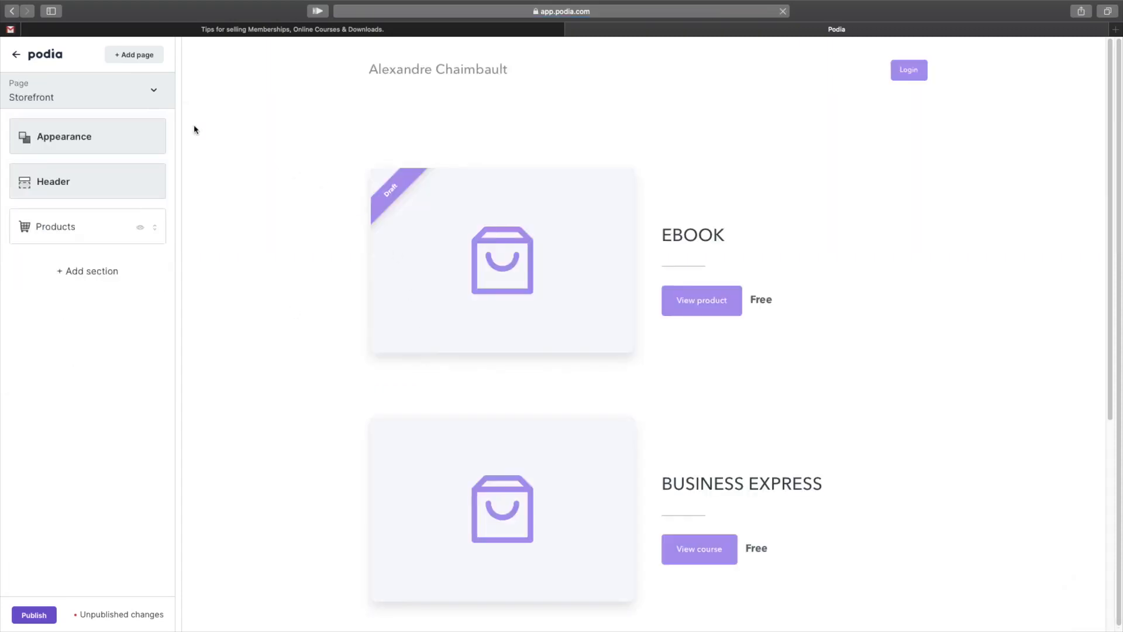
Open the storefront's appearance settings and browse the available heading fonts without choosing a new one.
left_click(91, 148)
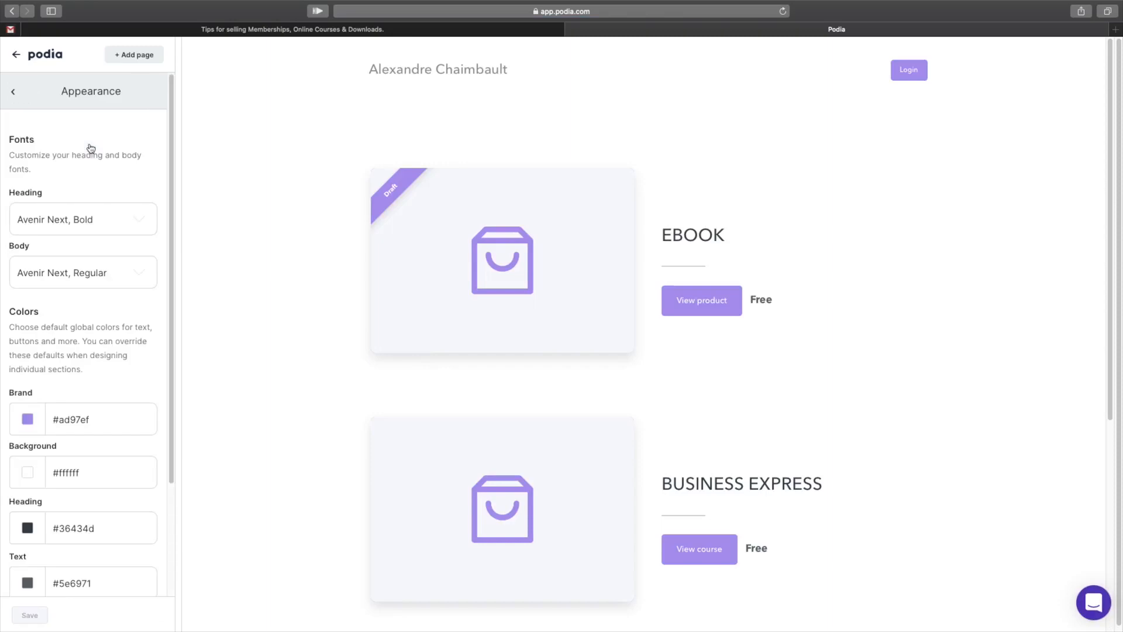
left_click(14, 99)
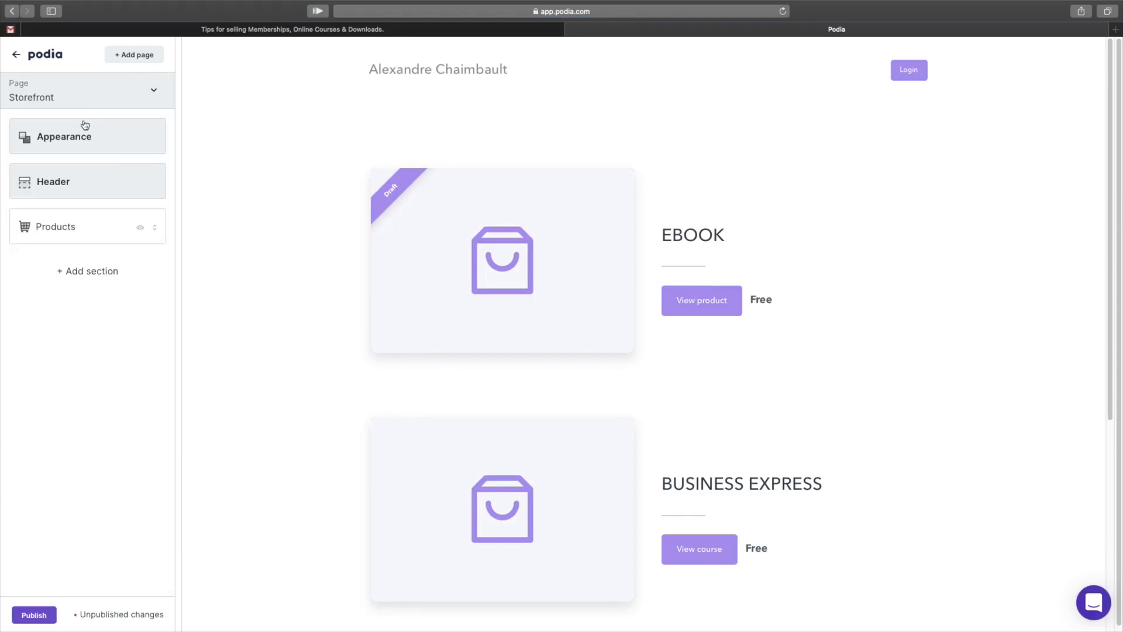
left_click(78, 138)
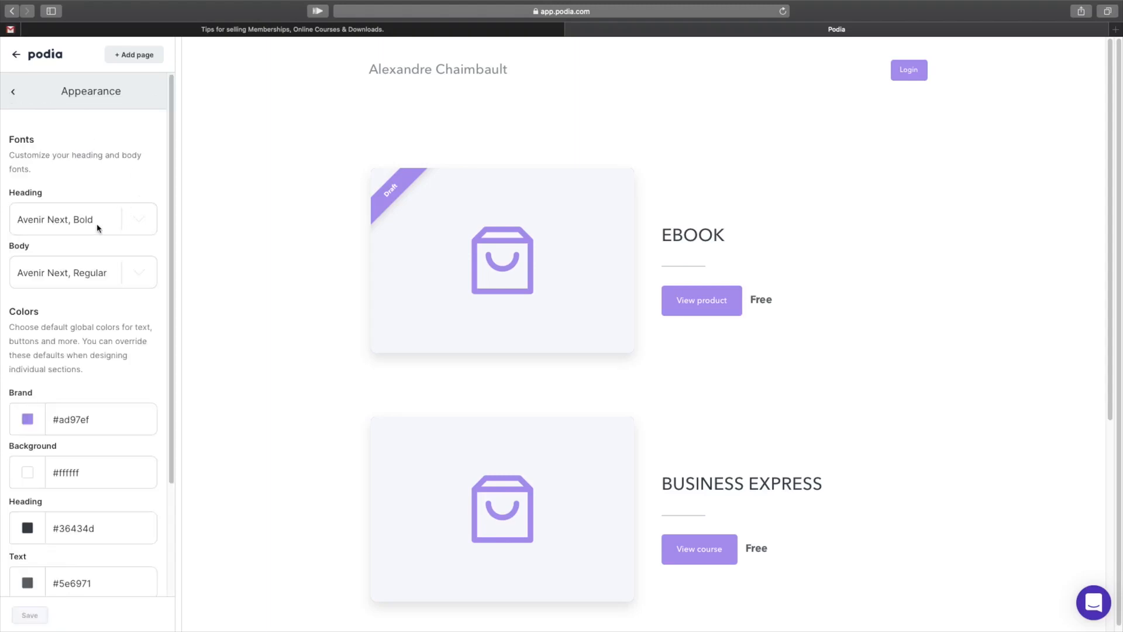
scroll(96, 229, "down", 1)
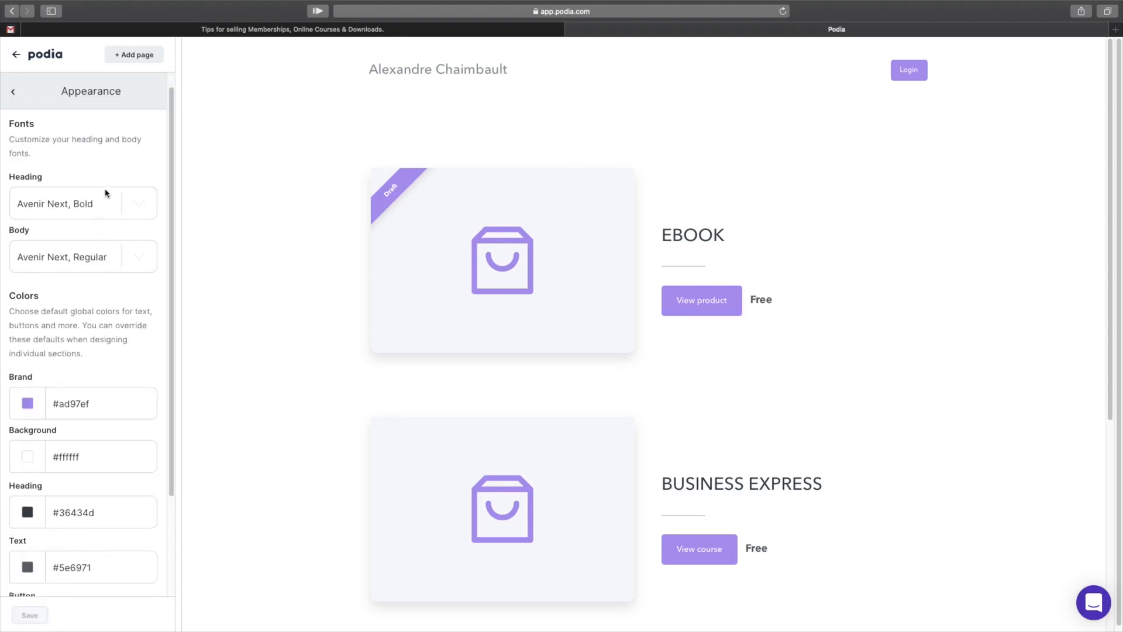
left_click(105, 199)
scroll(107, 376, "down", 10)
scroll(107, 376, "down", 15)
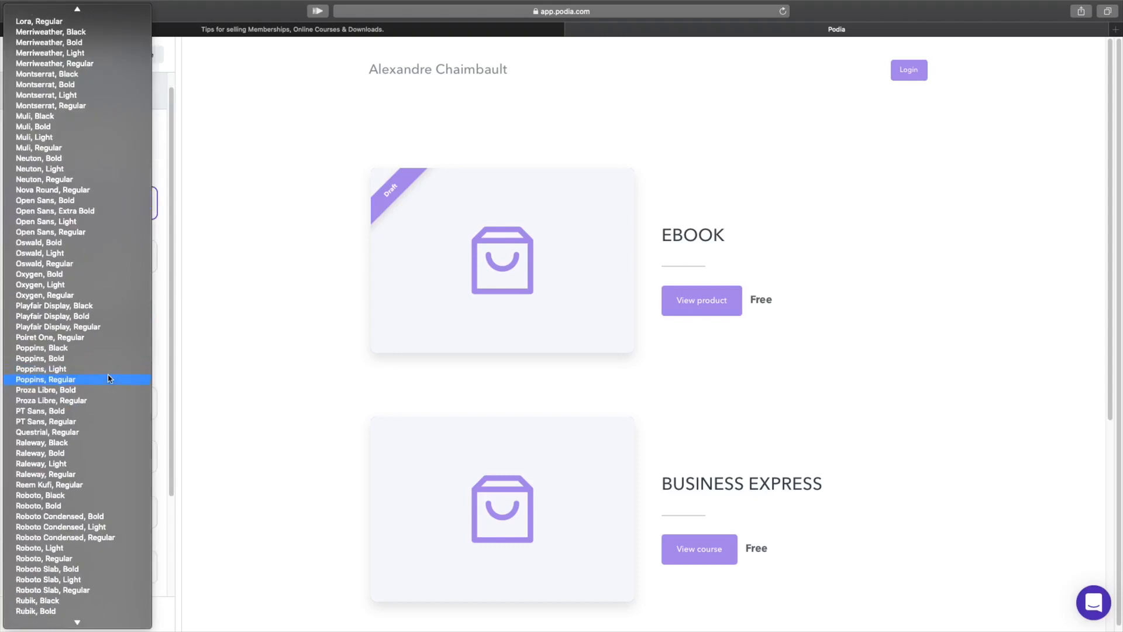
scroll(107, 379, "up", 20)
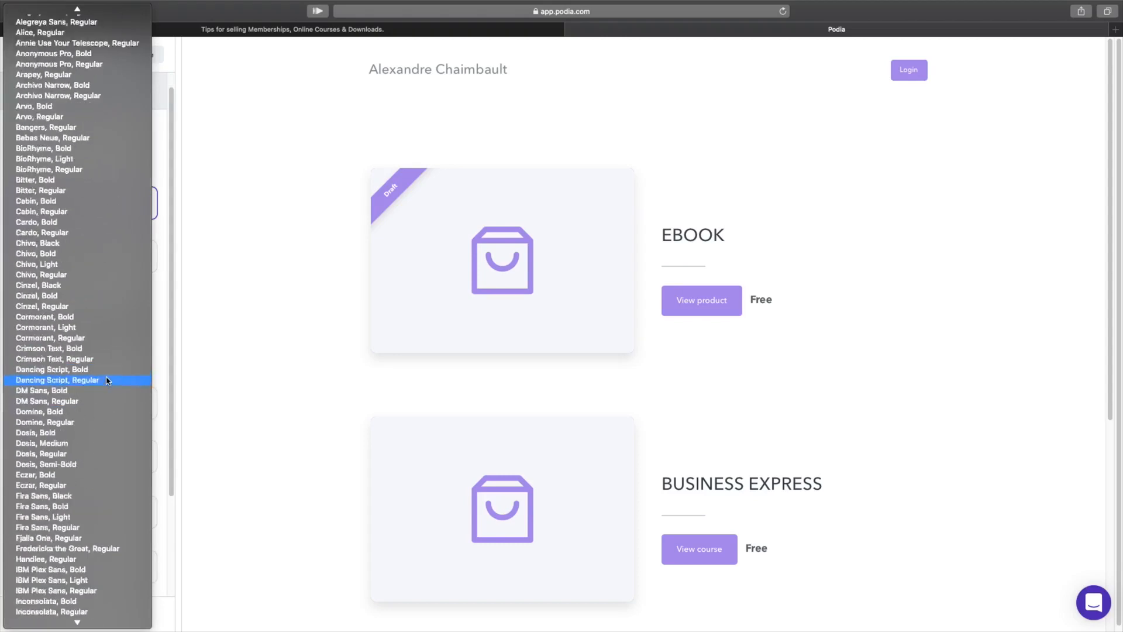
left_click(164, 222)
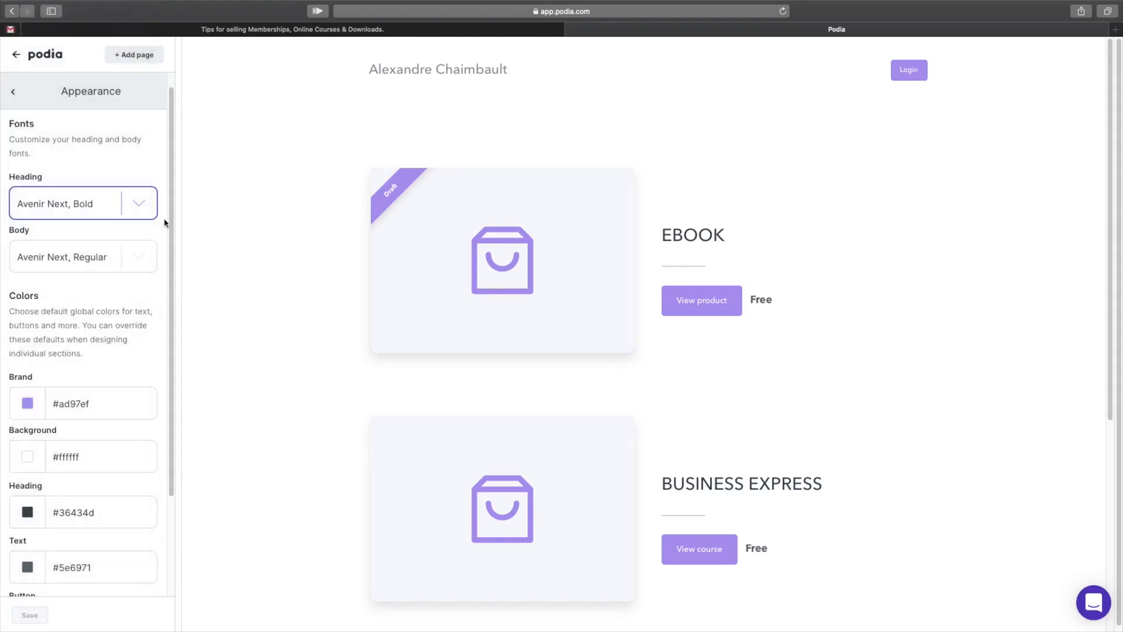
Set the store's brand color to black, #000000.
scroll(160, 300, "down", 3)
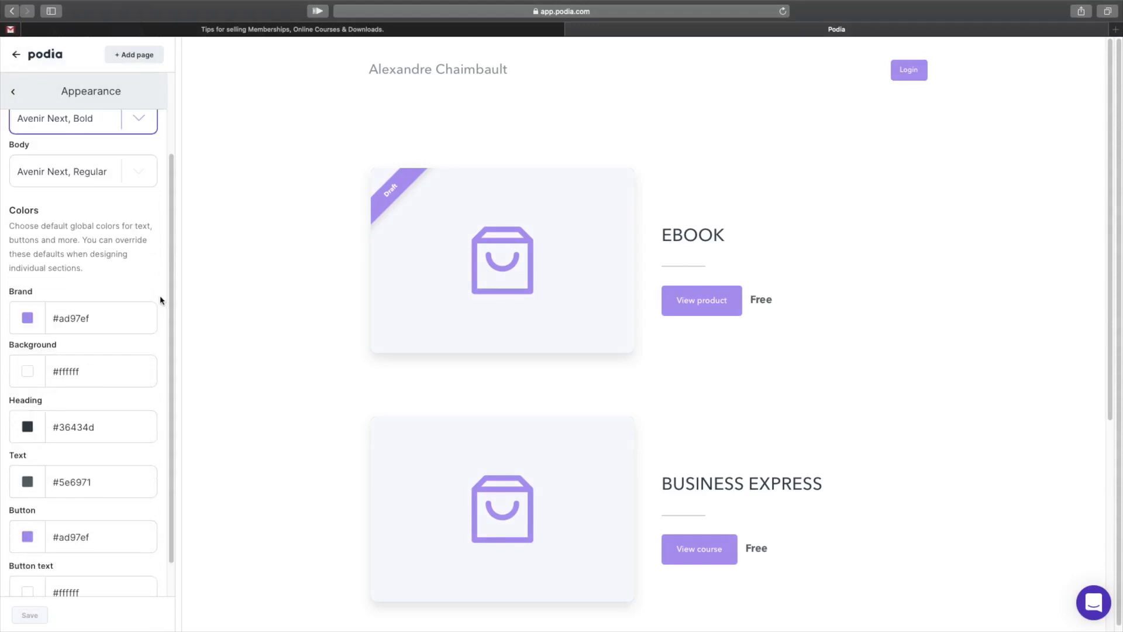
left_click(28, 319)
left_click_drag(84, 386, 18, 475)
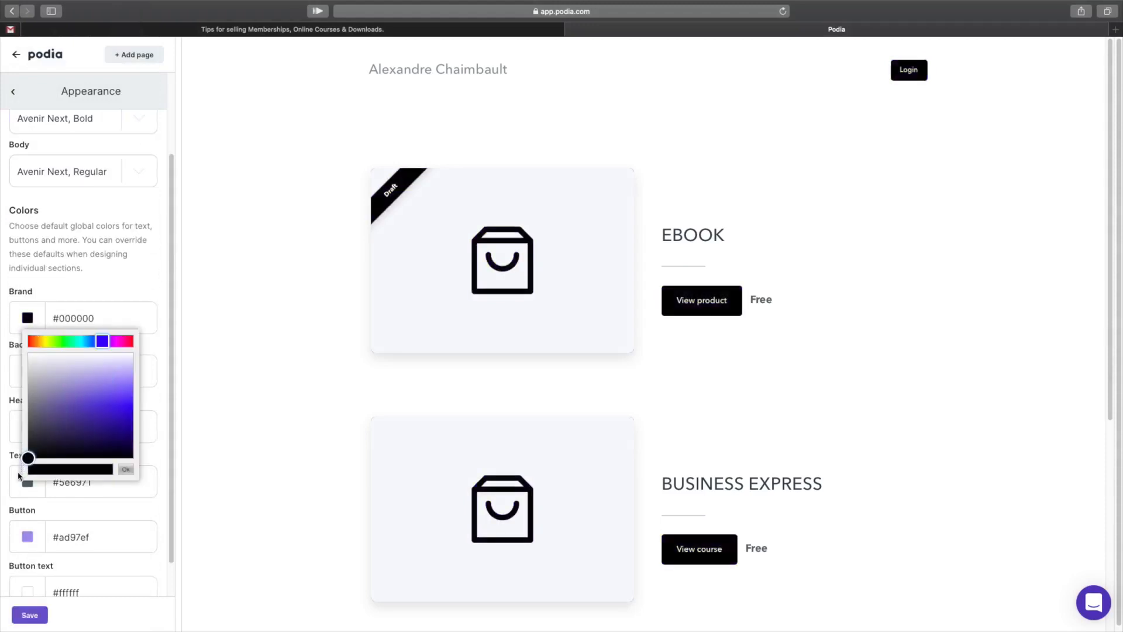
left_click(150, 287)
Try #000000 as the store's background color, and set the background back to #ffffff.
scroll(151, 405, "down", 1)
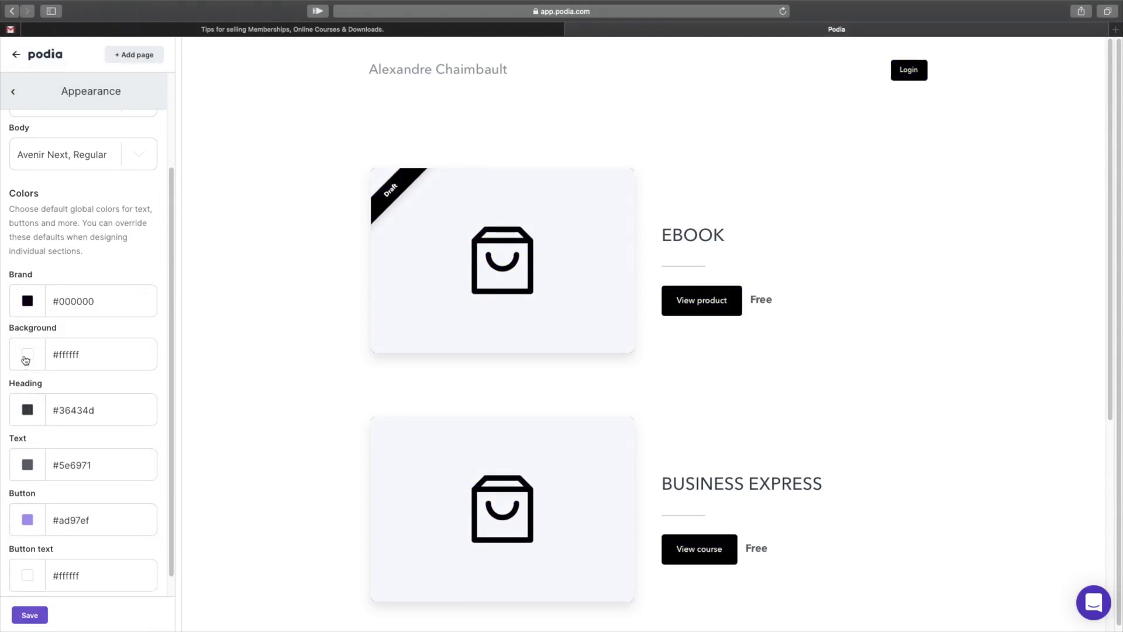
left_click(25, 360)
left_click_drag(75, 458, 26, 494)
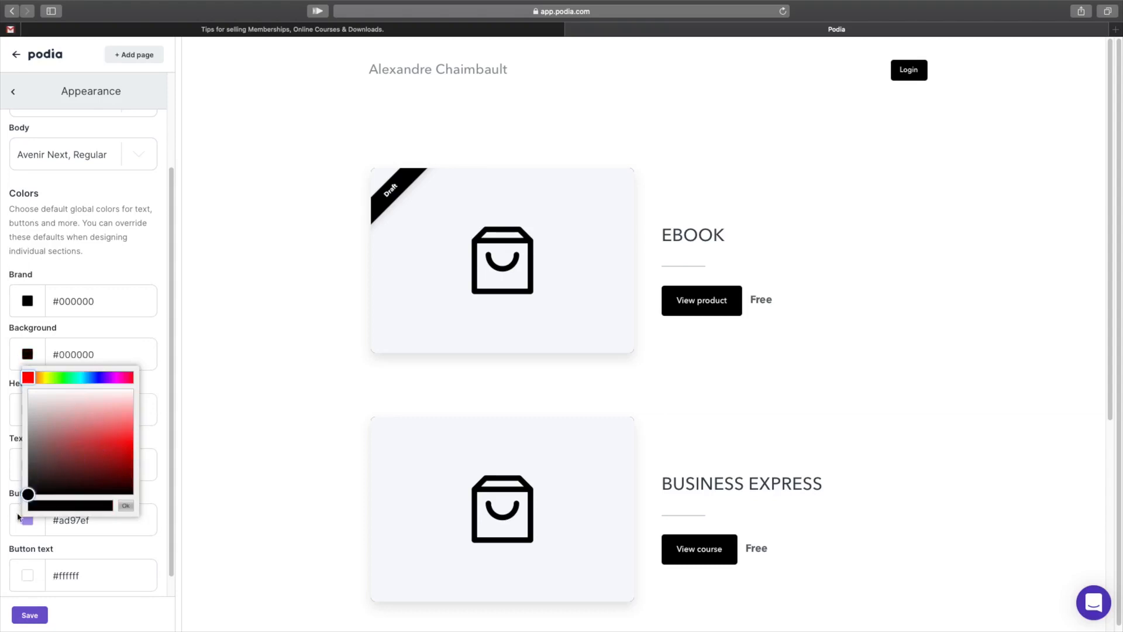
scroll(103, 281, "up", 3)
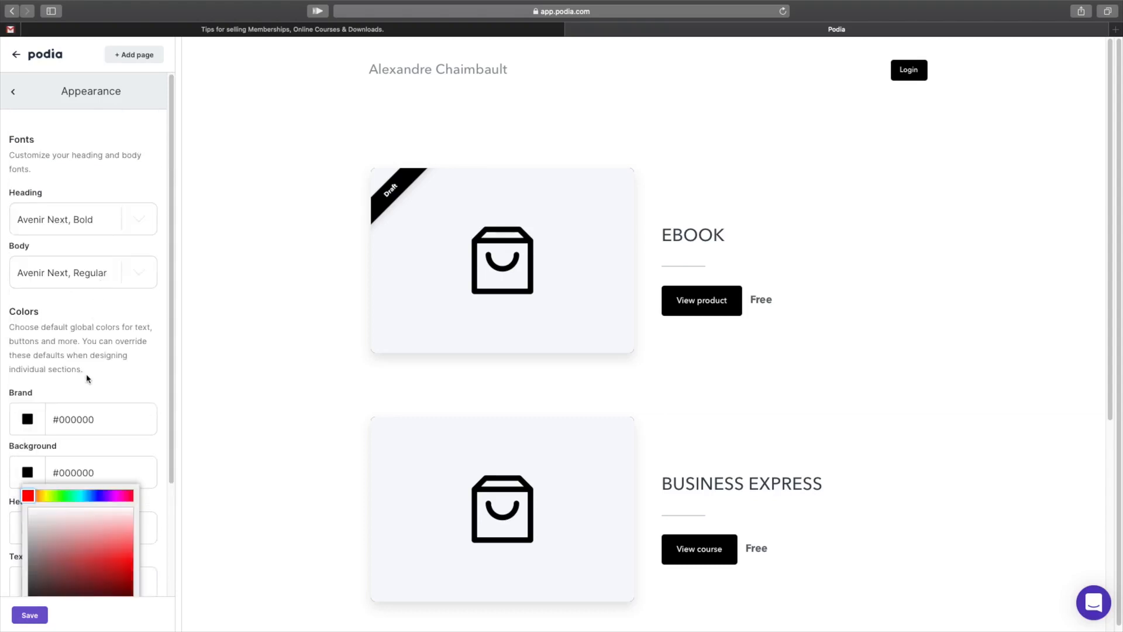
left_click(132, 386)
scroll(129, 462, "down", 1)
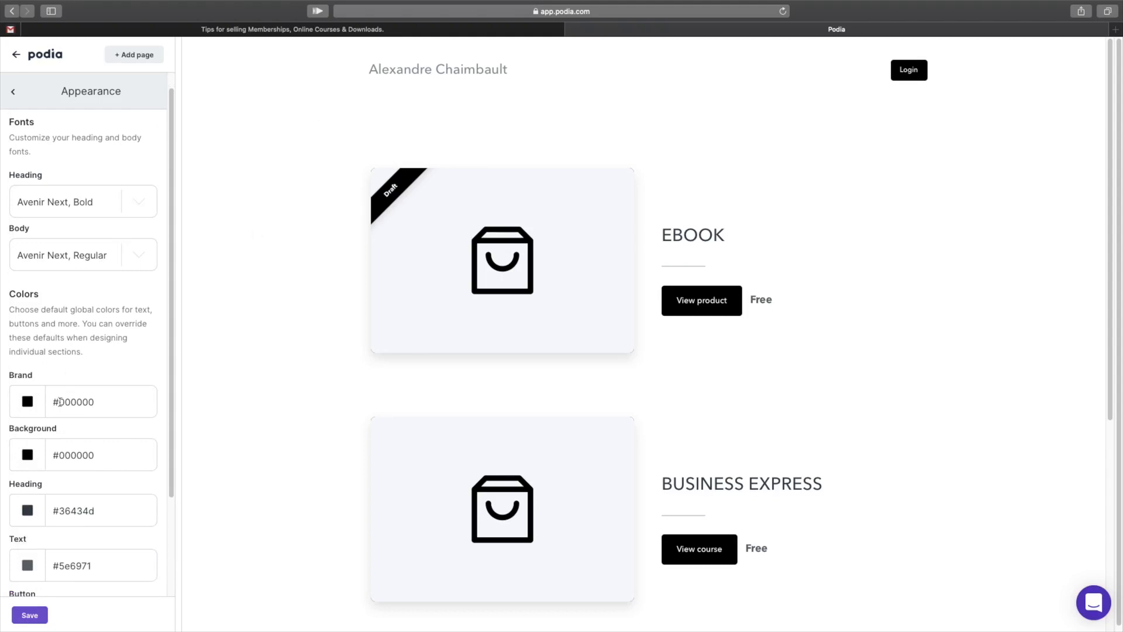
left_click(29, 459)
left_click_drag(51, 498, 8, 459)
left_click(158, 355)
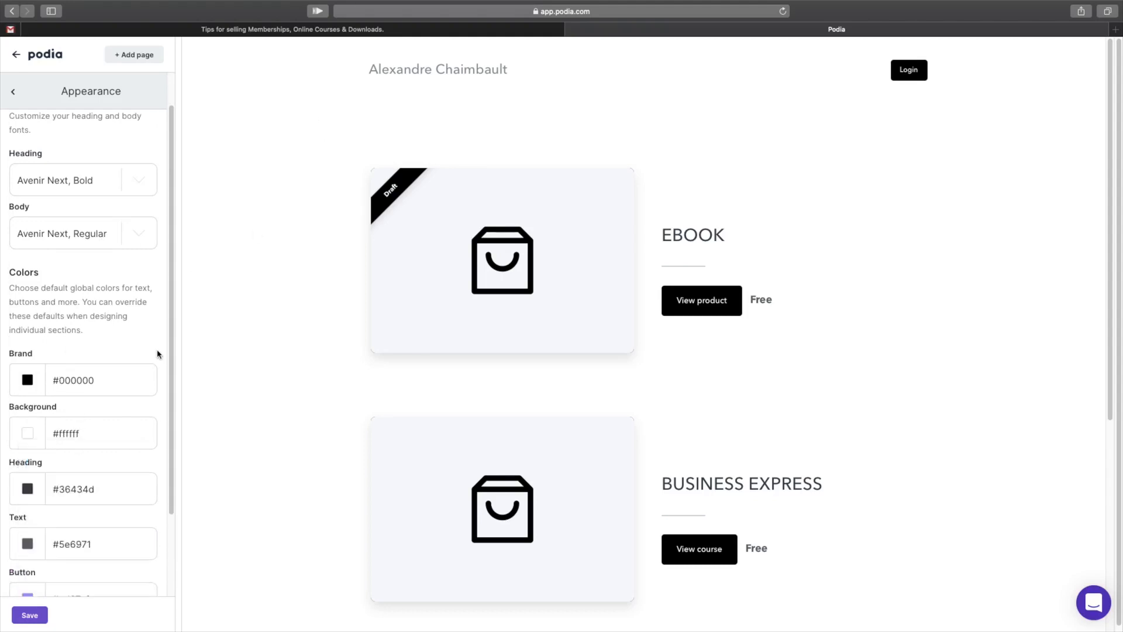
Review the store's font and color settings, and stay in the appearance settings instead of leaving with unsaved changes.
scroll(150, 454, "down", 1)
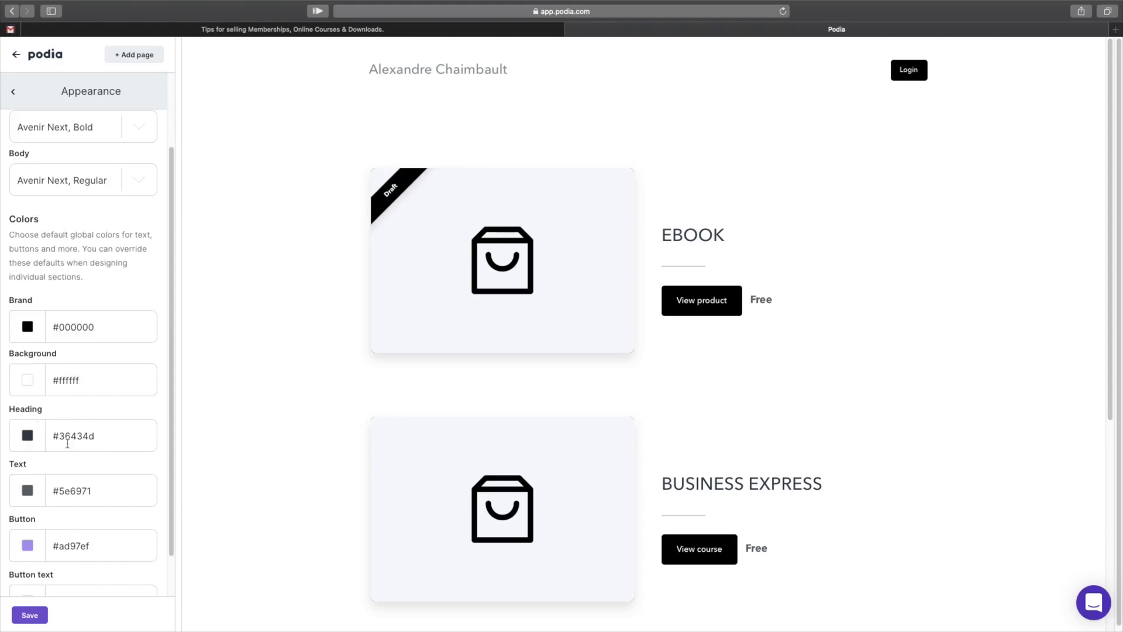
scroll(41, 493, "down", 1)
scroll(57, 398, "up", 3)
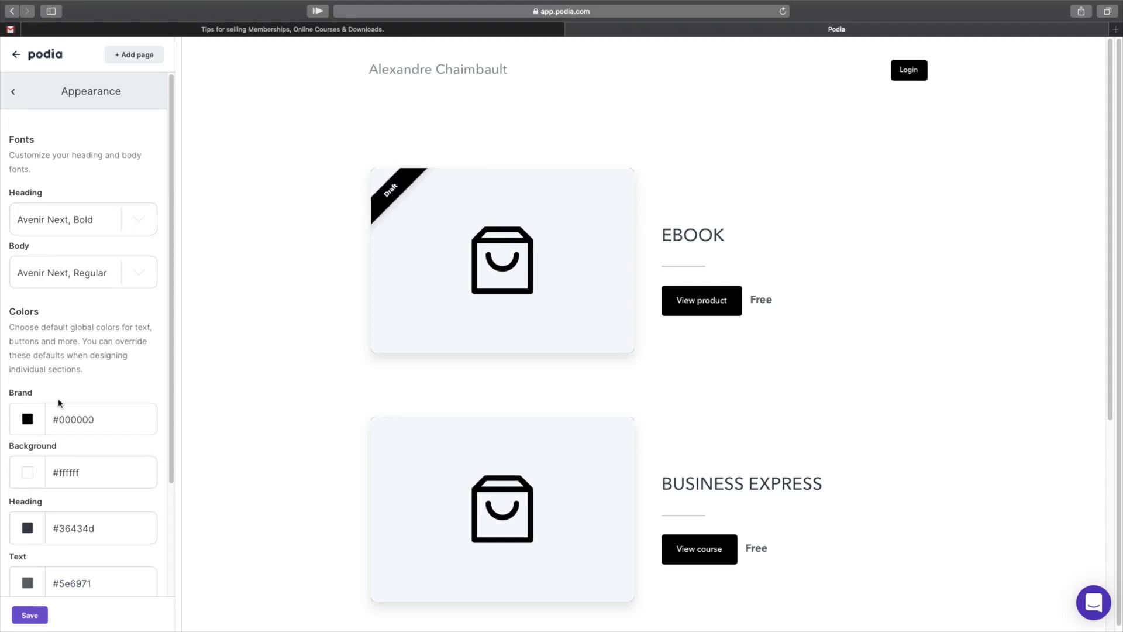
scroll(78, 403, "down", 3)
scroll(79, 436, "up", 3)
scroll(88, 491, "down", 3)
left_click(28, 498)
scroll(345, 433, "down", 5)
scroll(338, 441, "up", 5)
scroll(128, 292, "up", 3)
left_click(14, 94)
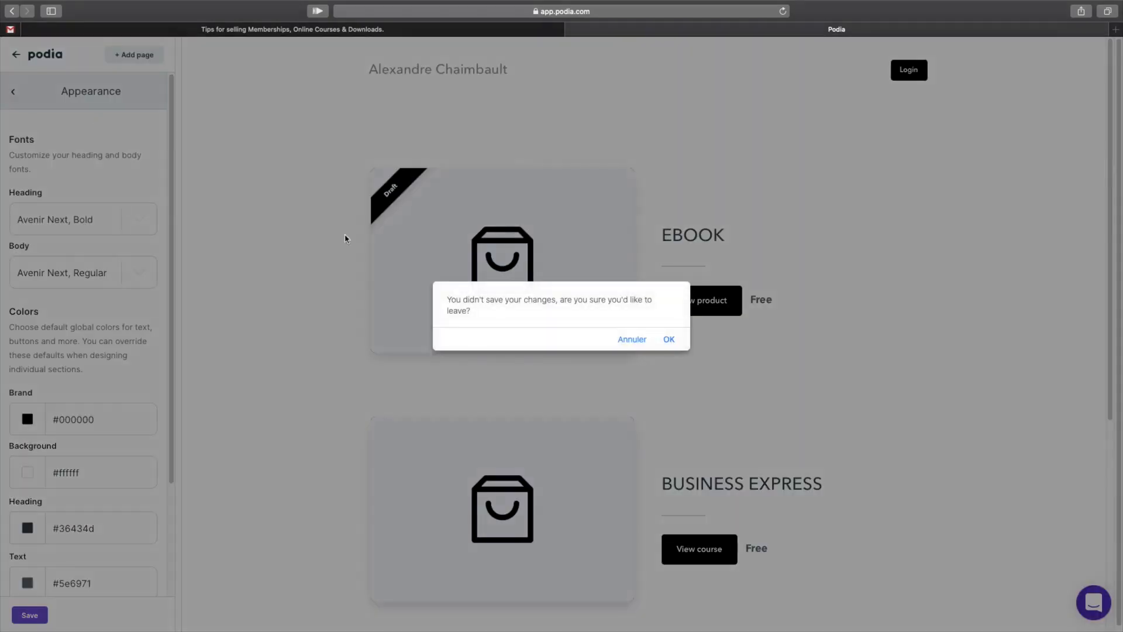
left_click(628, 342)
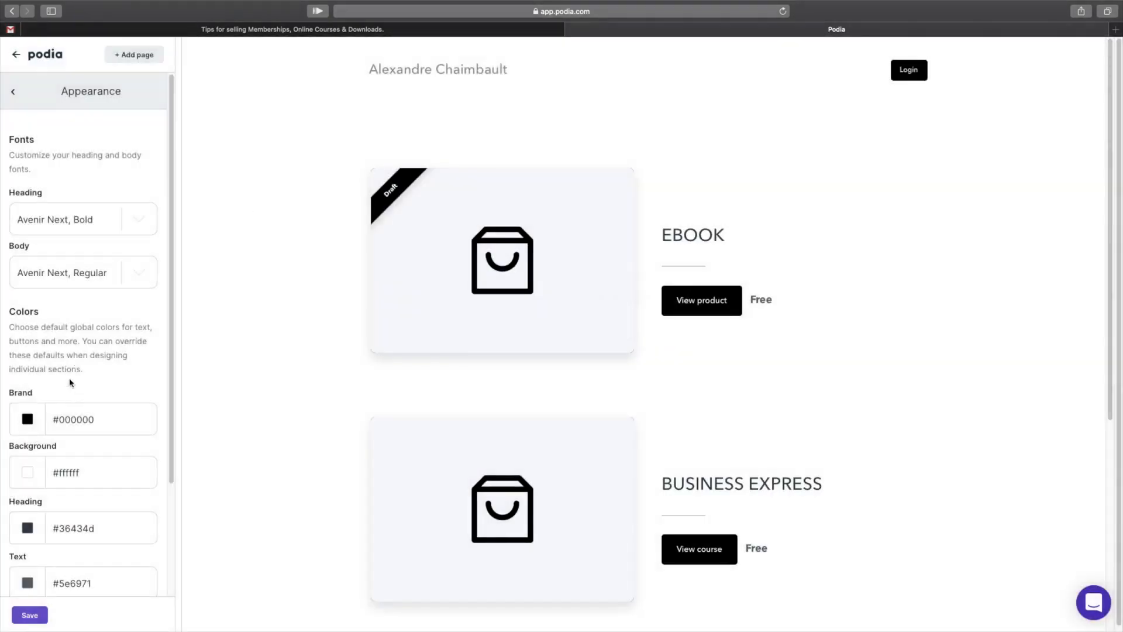
Pick #000000 again as the store's brand color.
scroll(70, 383, "down", 3)
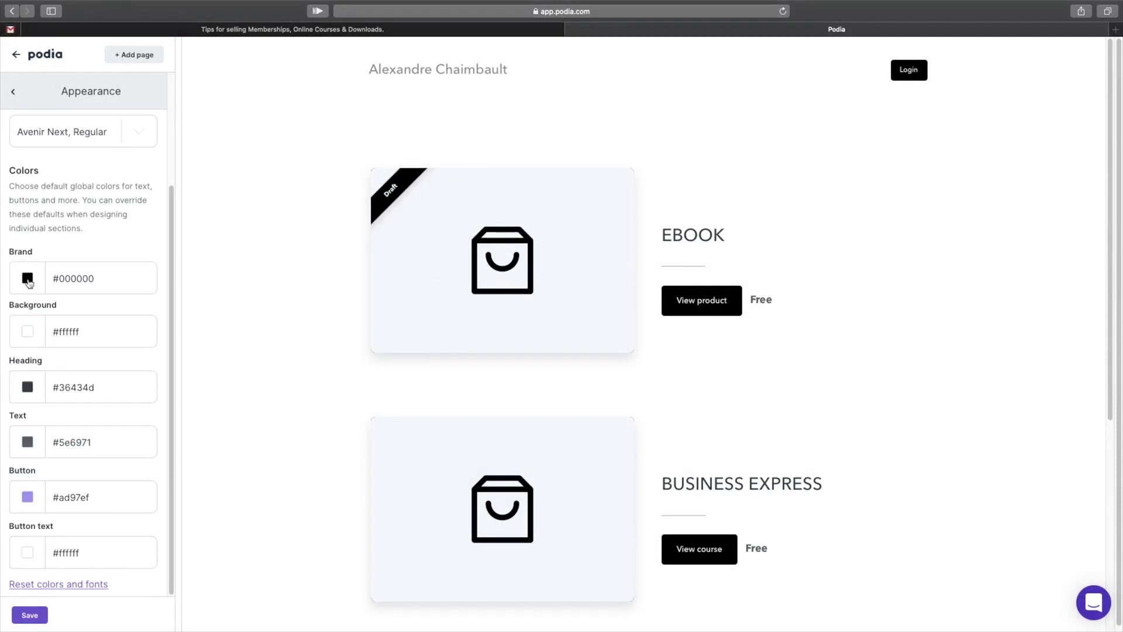
left_click(28, 279)
mouse_move(75, 366)
left_mouse_down()
mouse_move(28, 388)
mouse_move(68, 348)
mouse_move(25, 406)
mouse_move(105, 345)
mouse_move(28, 402)
mouse_move(1, 488)
left_mouse_up()
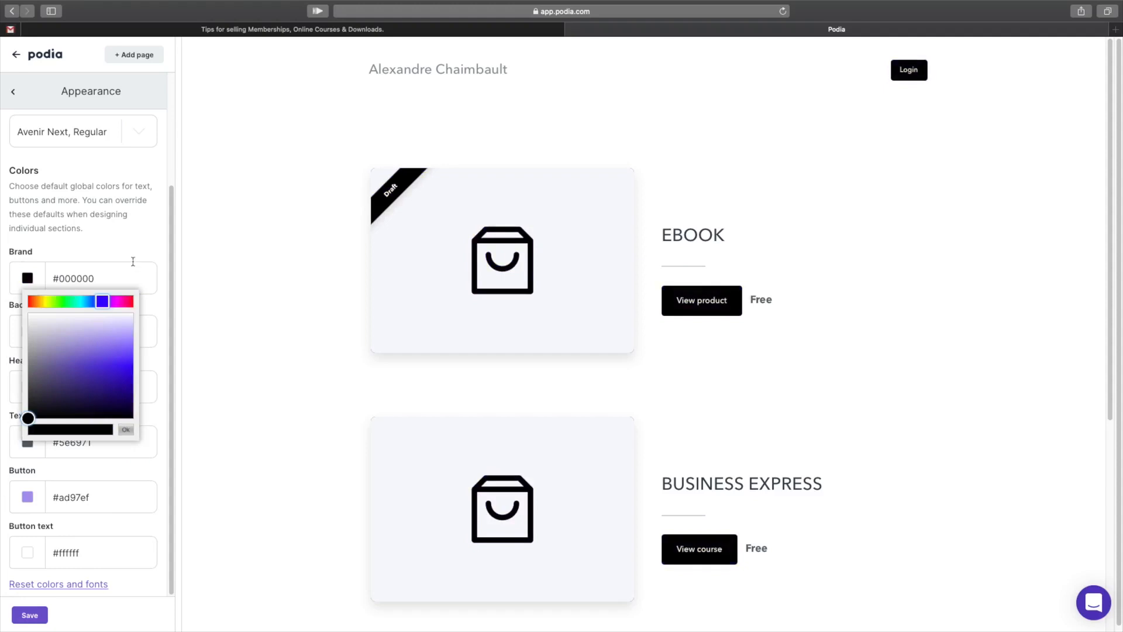
left_click(133, 261)
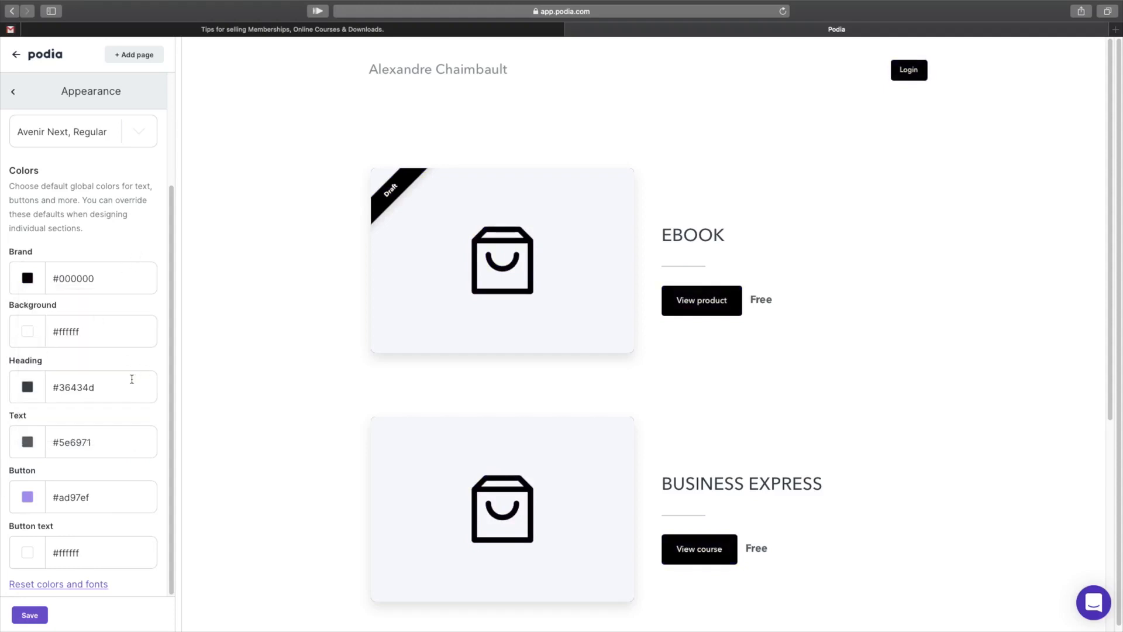
Test a black #000000 background color once more and return the background to white, #ffffff.
left_click(28, 331)
left_click(44, 430)
left_click_drag(42, 440, 8, 489)
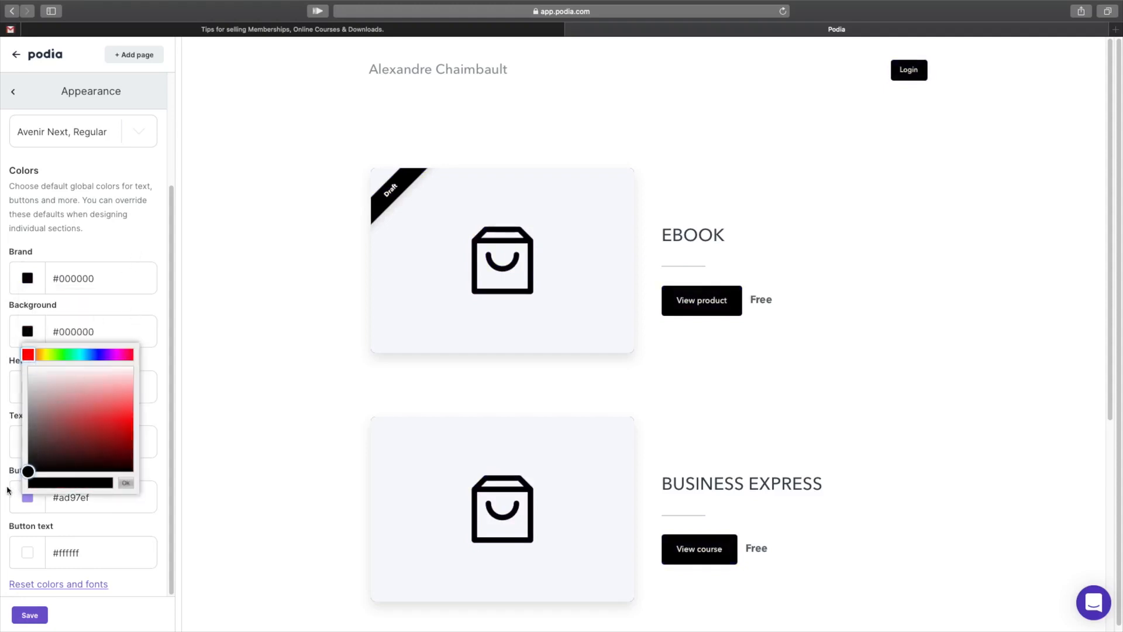
left_click_drag(7, 435, 1, 349)
left_click(148, 221)
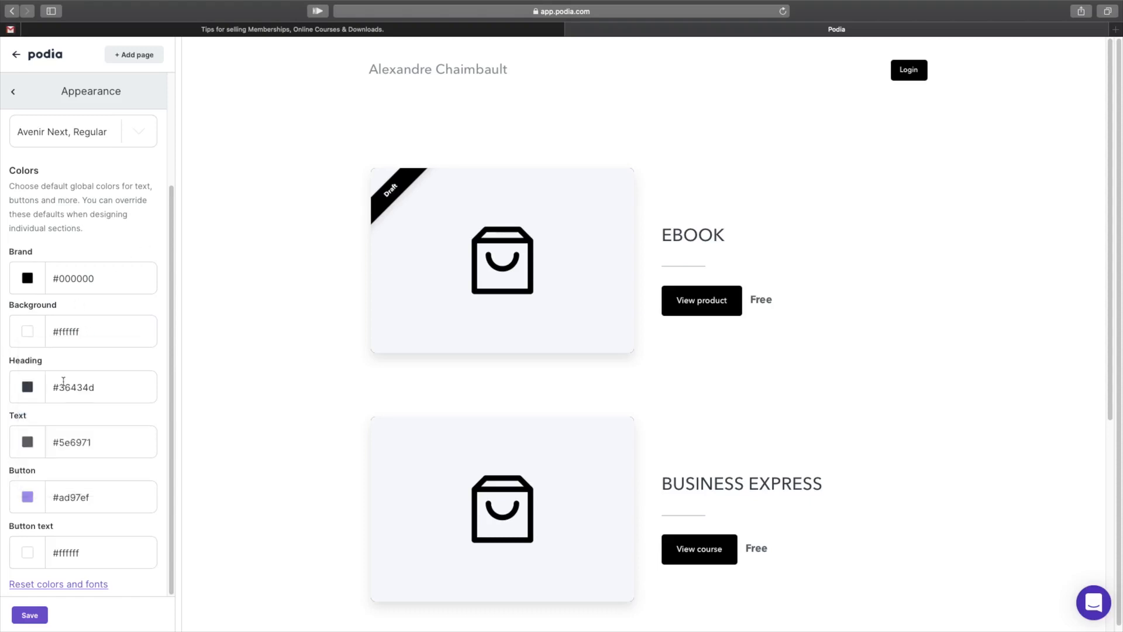
Set the store's heading color to #000000 and check the rest of the storefront preview.
left_click(33, 395)
left_click_drag(41, 491, 6, 554)
left_click(150, 232)
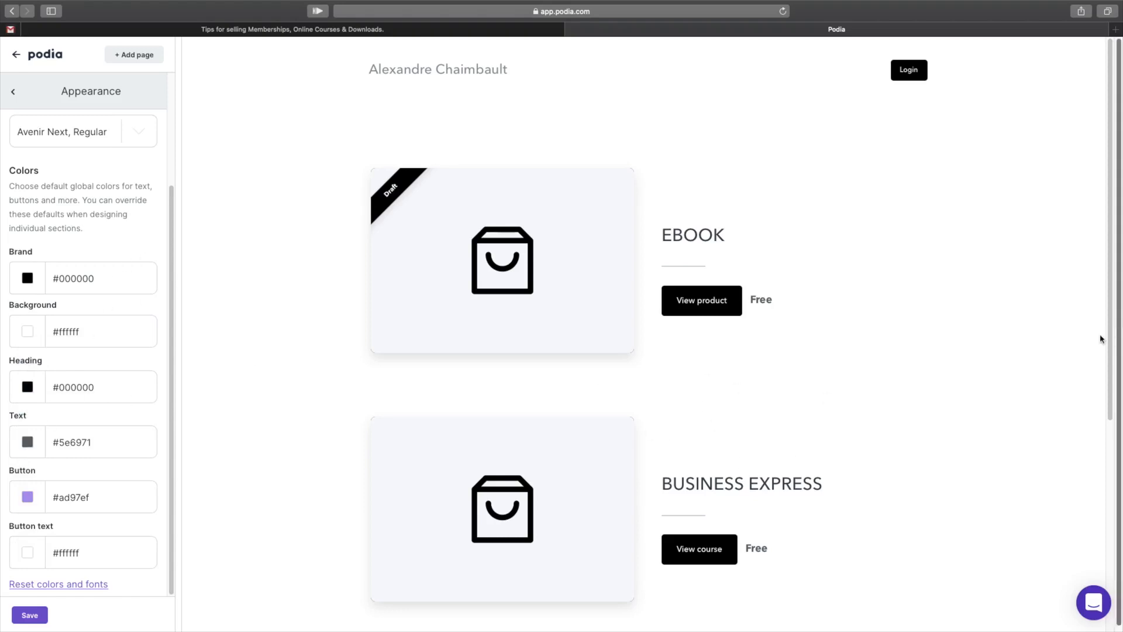
left_click_drag(1110, 334, 1113, 559)
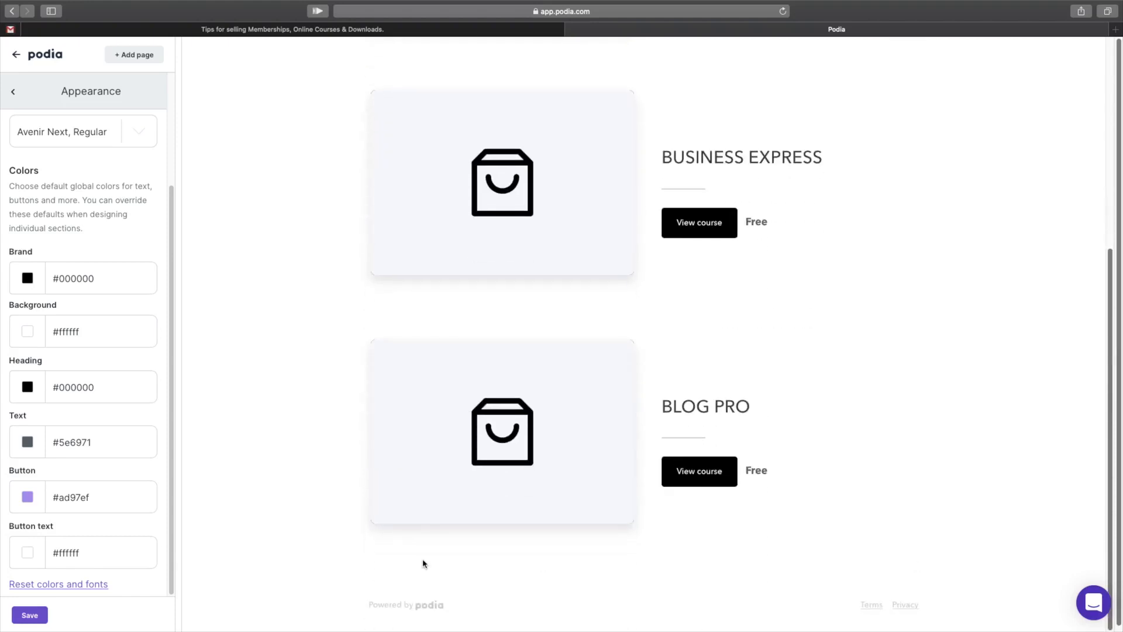
Set the store's button color to #3a0acc, save the appearance settings and return to the Storefront page overview.
left_click(27, 498)
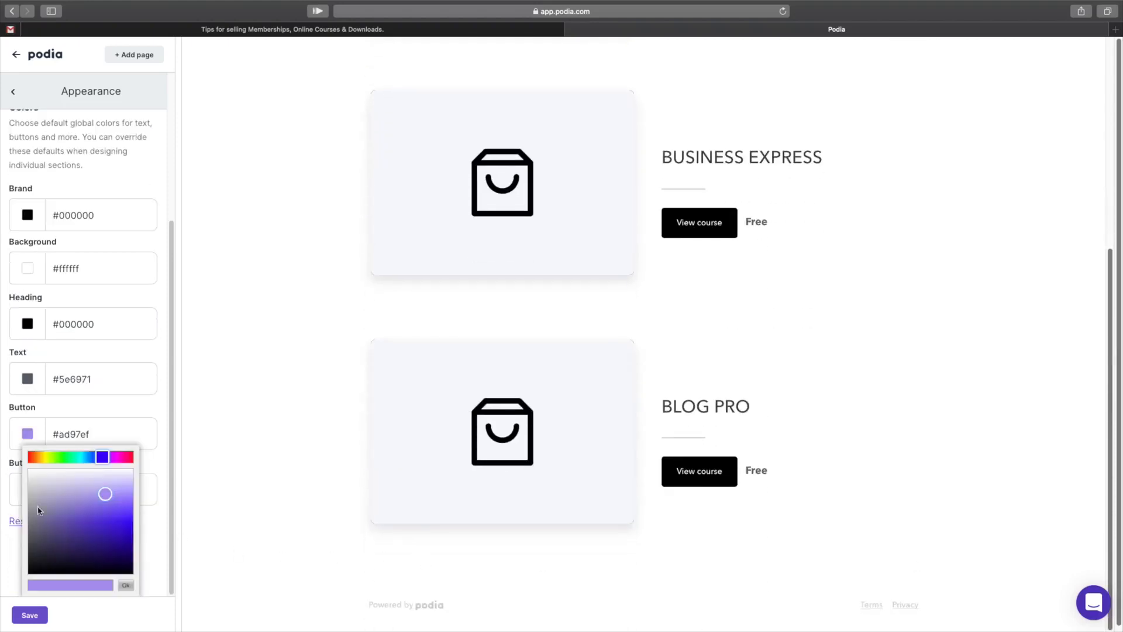
left_click_drag(118, 504, 124, 532)
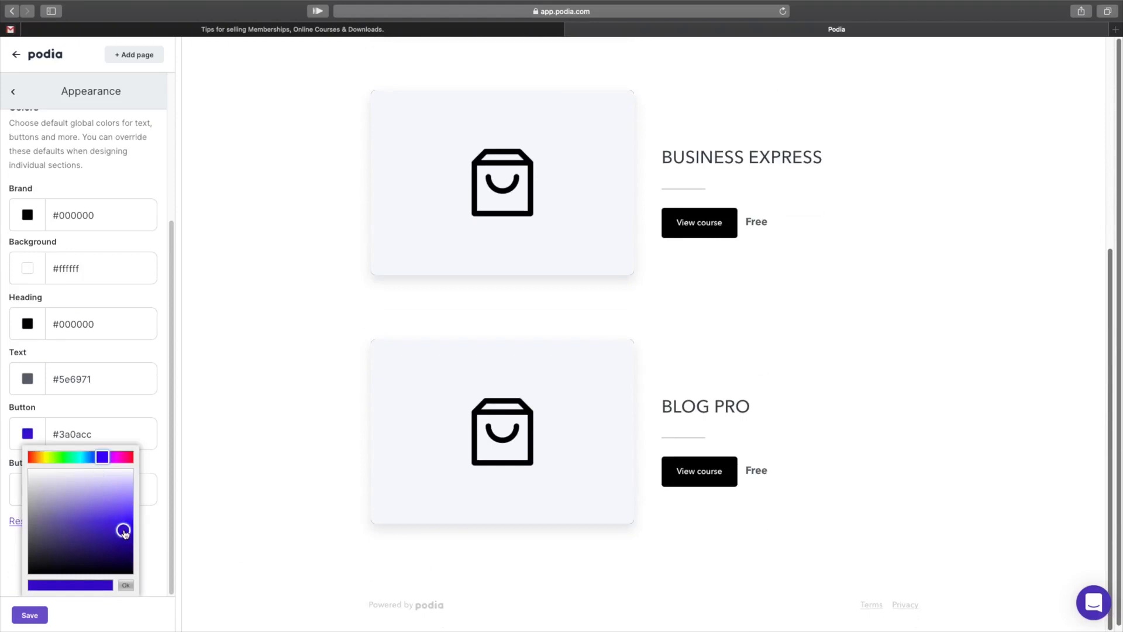
left_click(215, 434)
scroll(604, 350, "up", 5)
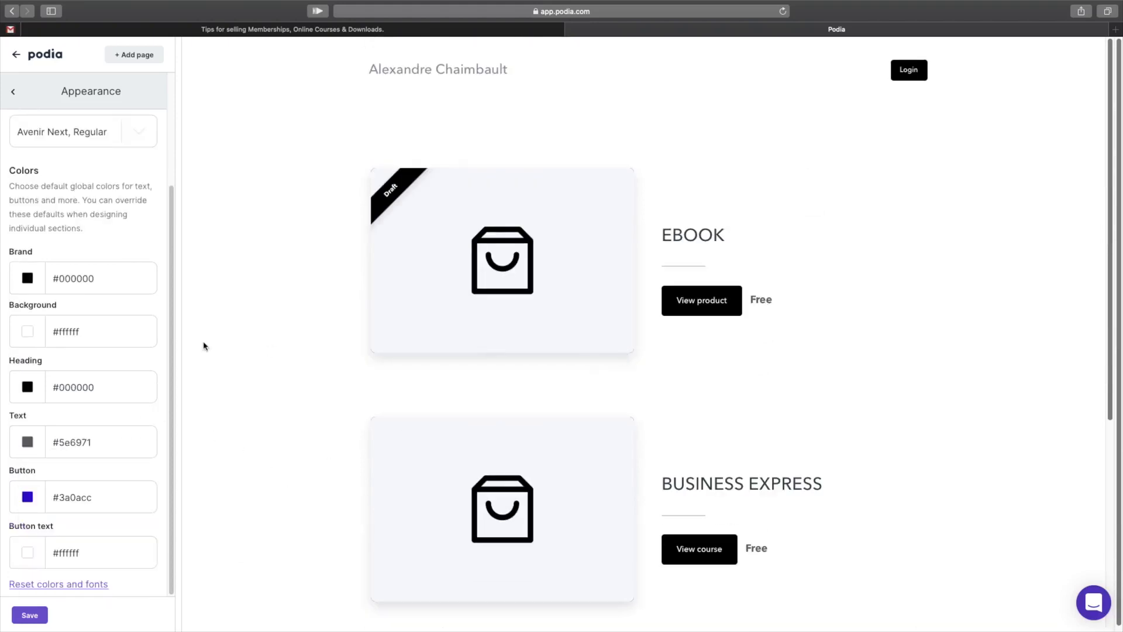
left_click(13, 93)
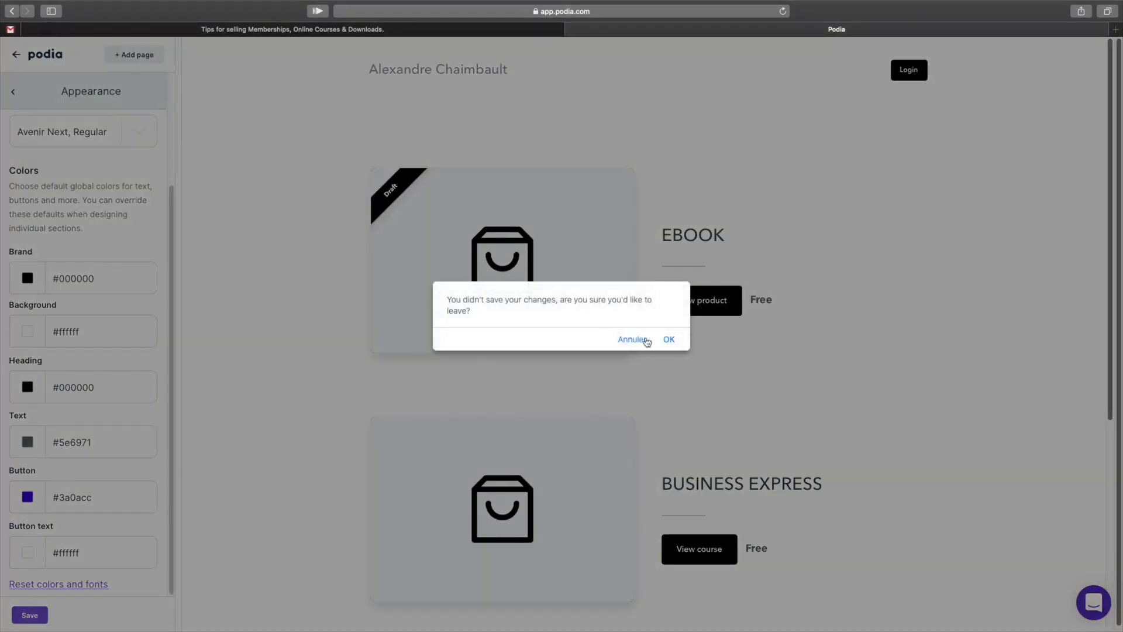
left_click(642, 339)
left_click(31, 616)
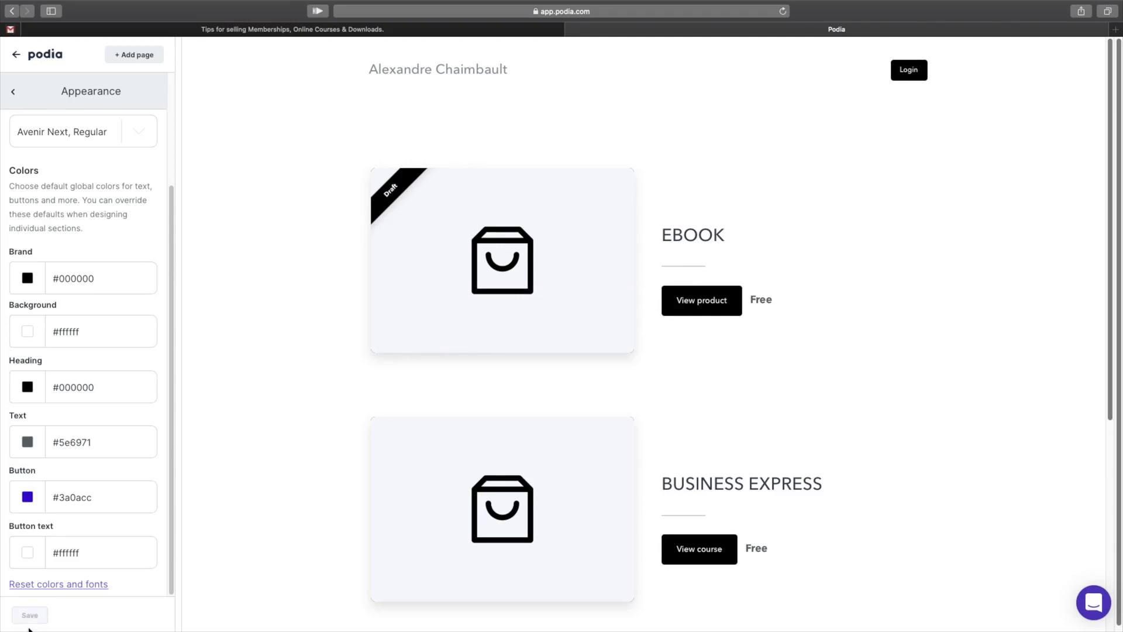
left_click(14, 95)
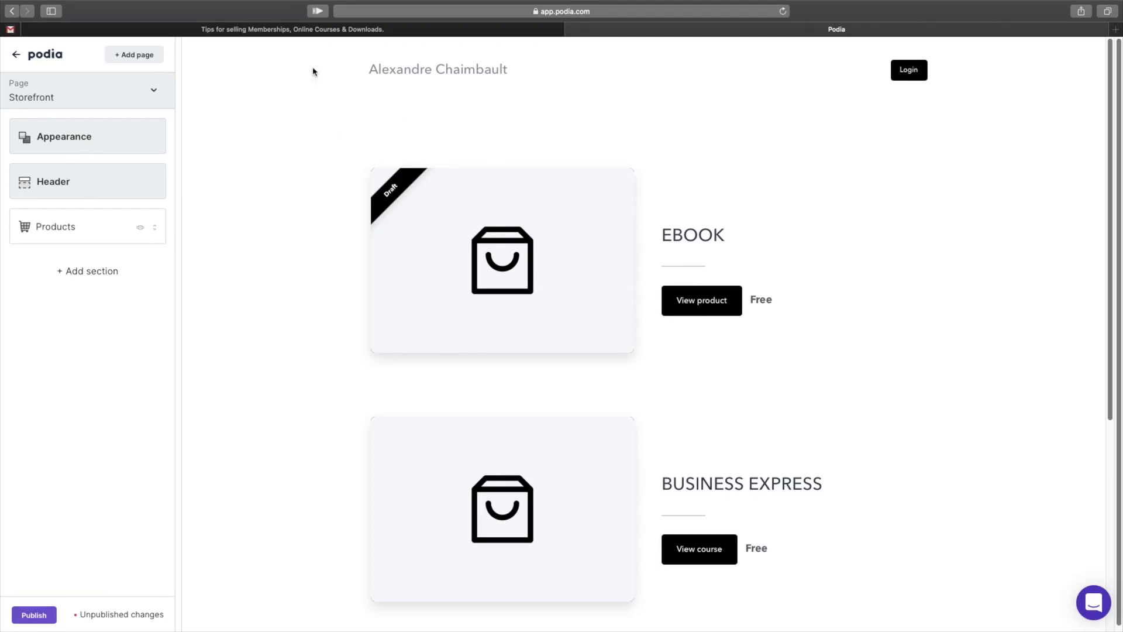
left_click(70, 189)
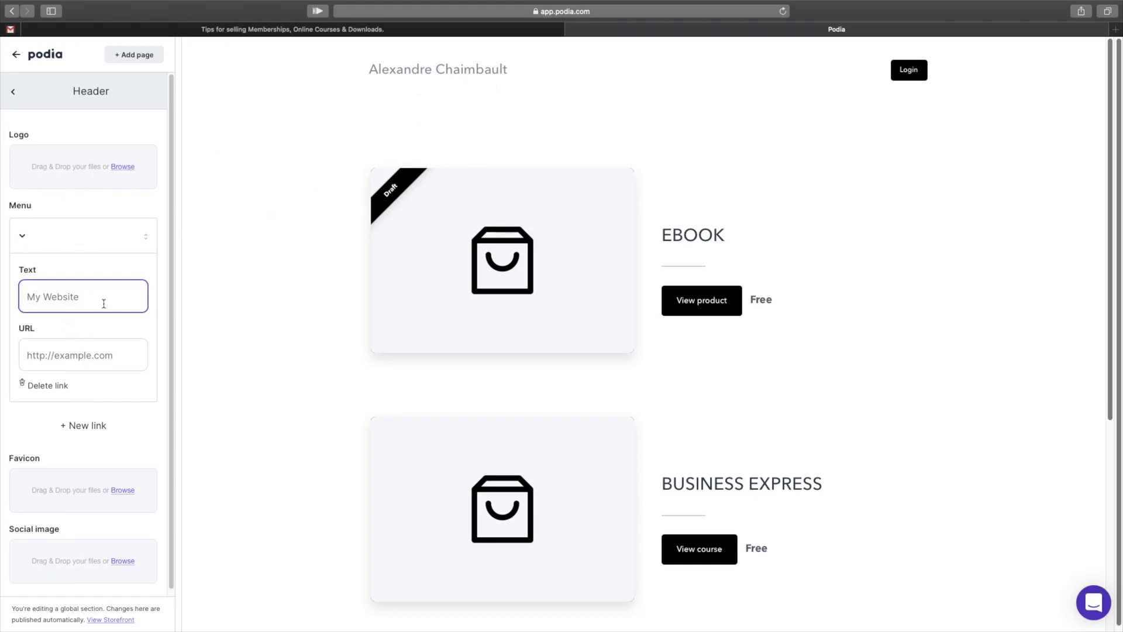
type("Site Internet")
key("Tab")
type("www.cyberindependant.com")
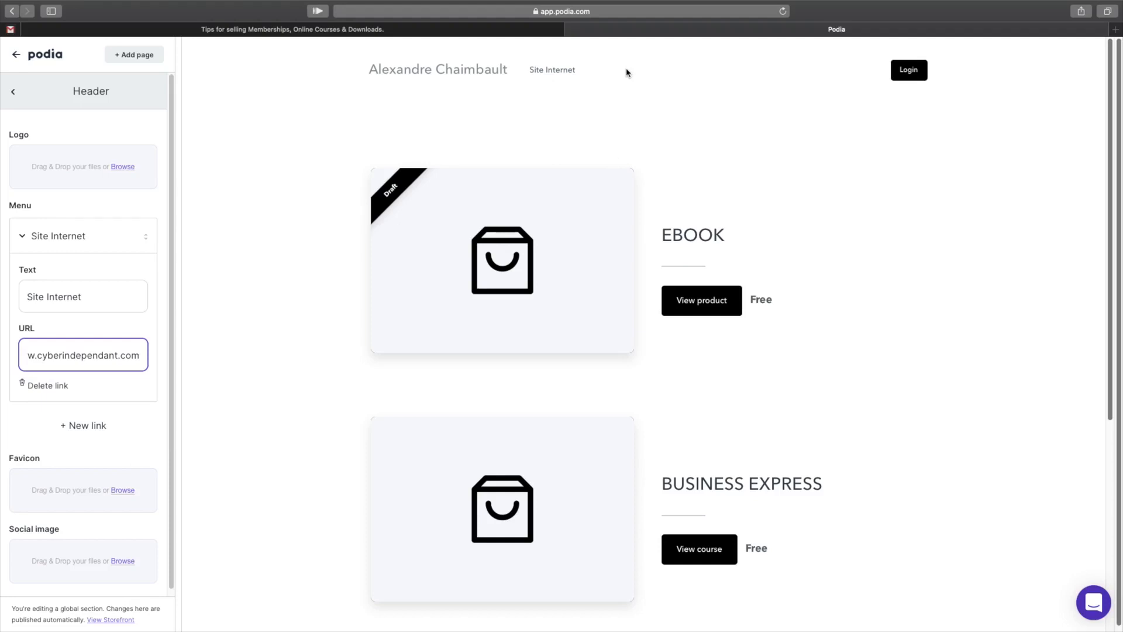
scroll(246, 413, "down", 1)
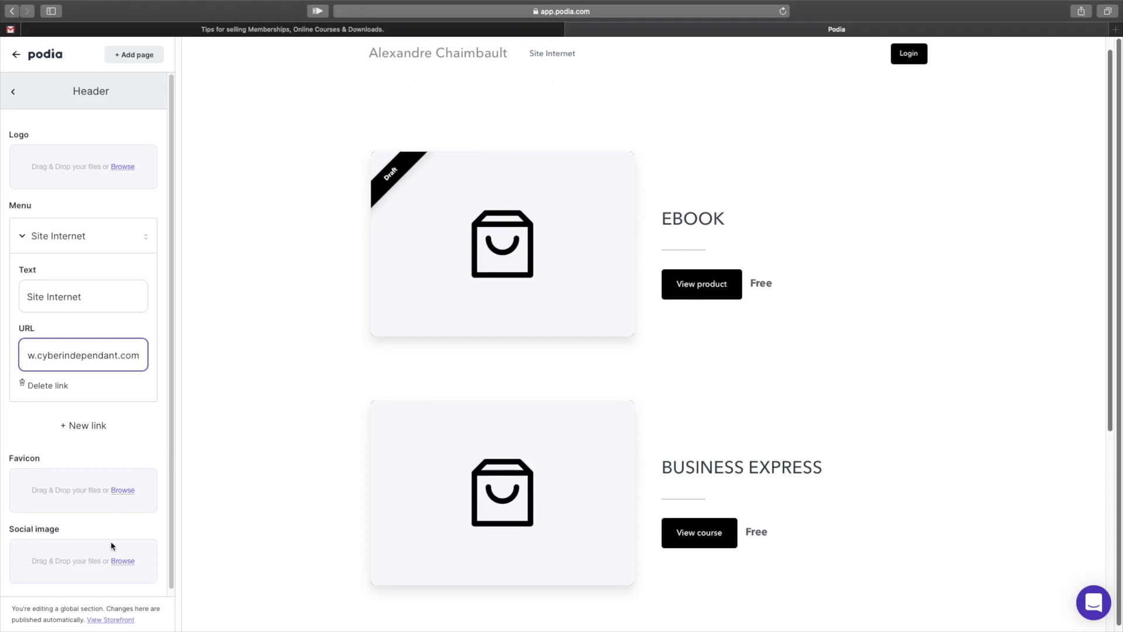
scroll(114, 559, "down", 1)
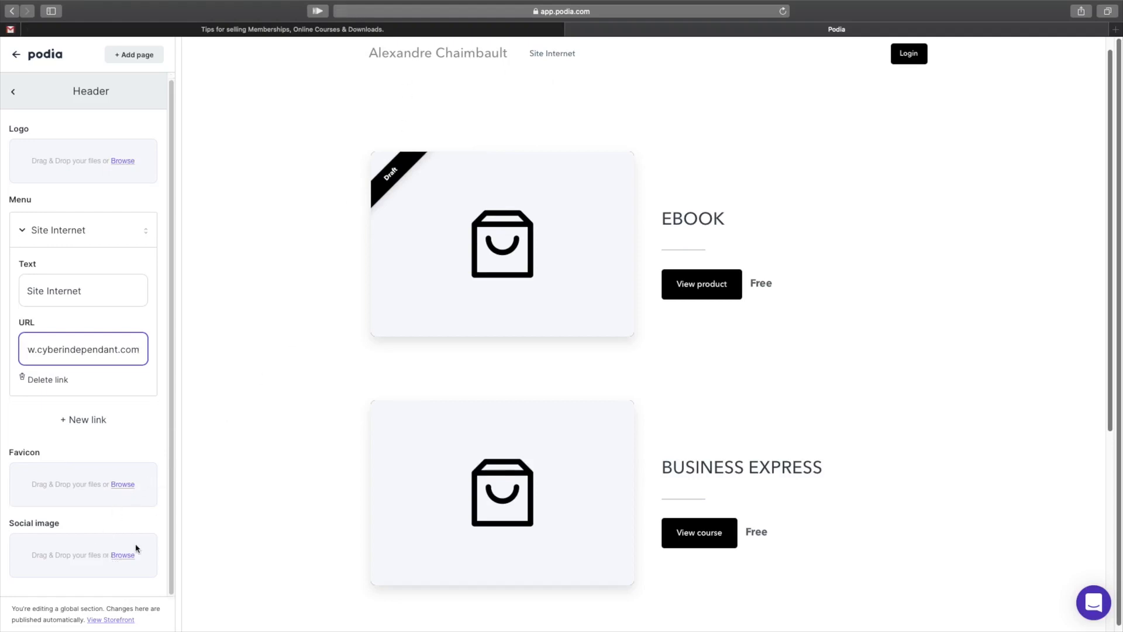
scroll(136, 550, "up", 1)
scroll(136, 551, "down", 1)
scroll(131, 548, "up", 1)
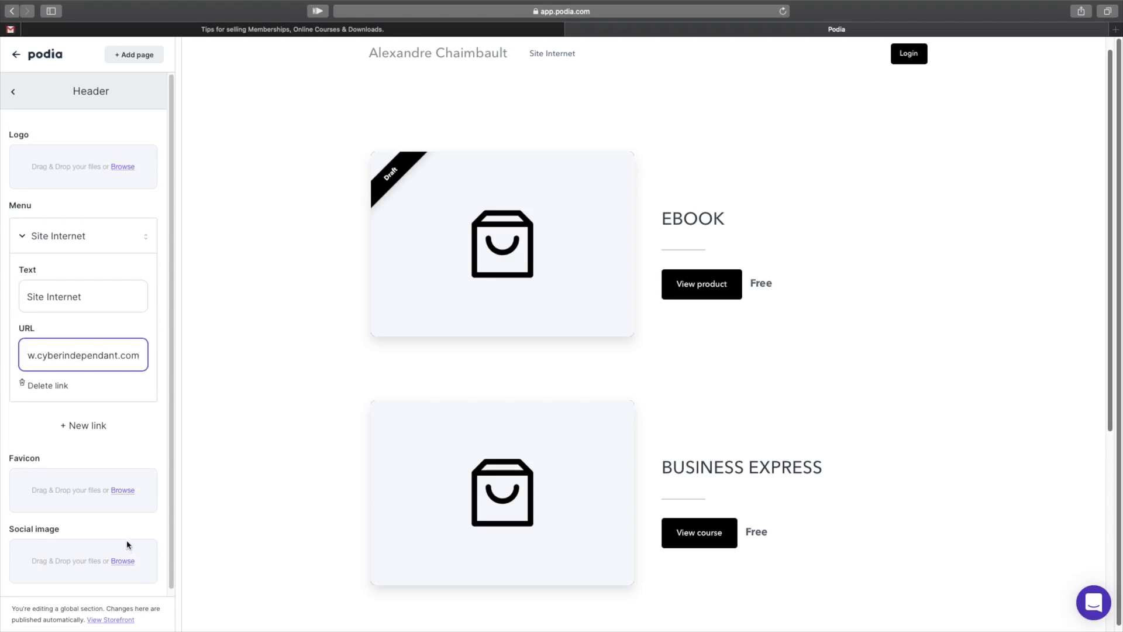
left_click(13, 91)
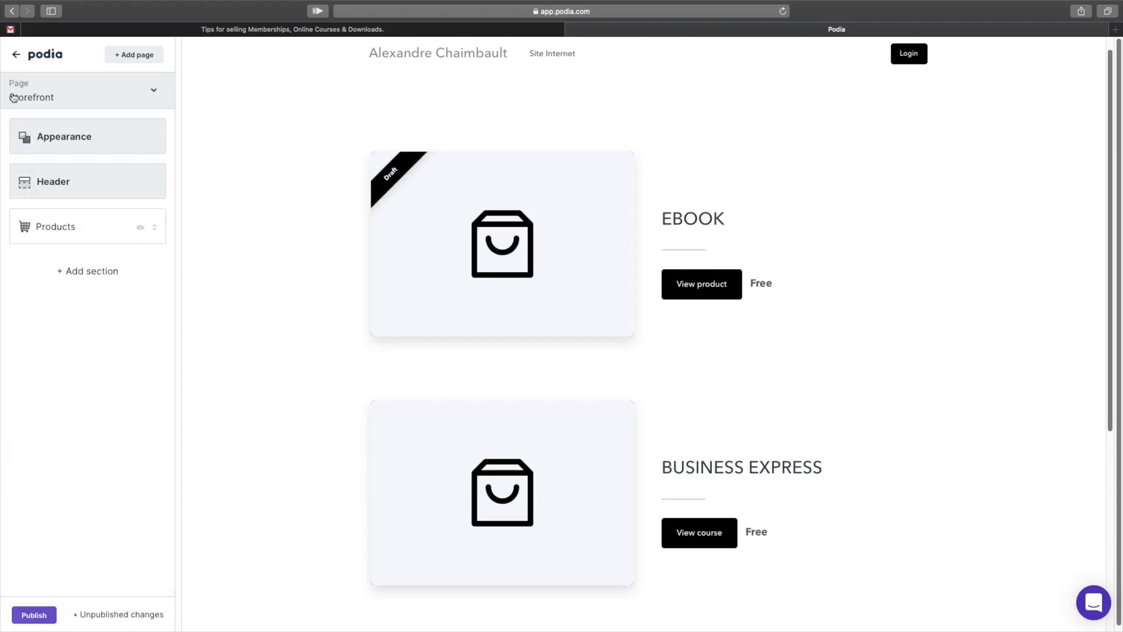
Move BLOG PRO to the first position in the Products section and check its description and image options.
left_click(70, 229)
scroll(634, 436, "up", 1)
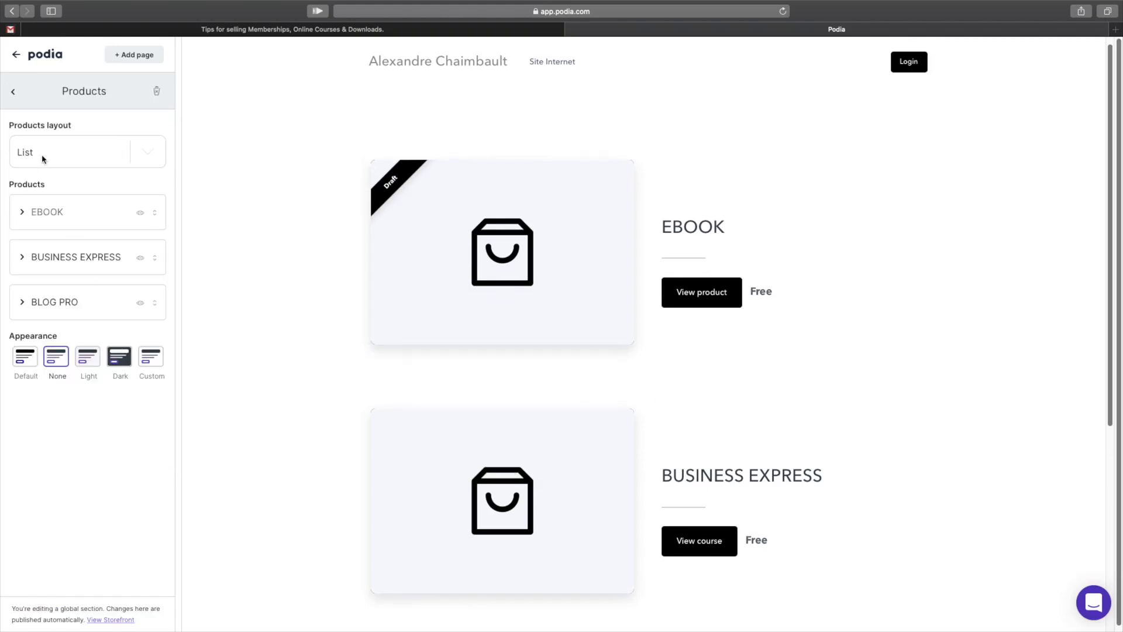
scroll(485, 472, "down", 2)
scroll(480, 515, "up", 2)
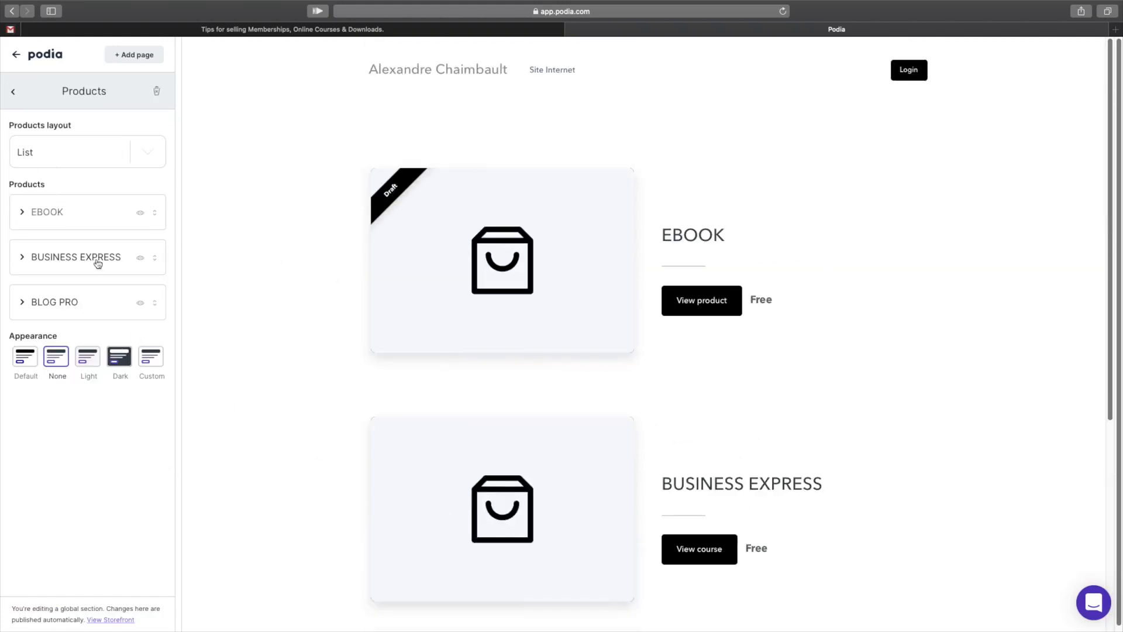
left_click_drag(131, 291, 120, 211)
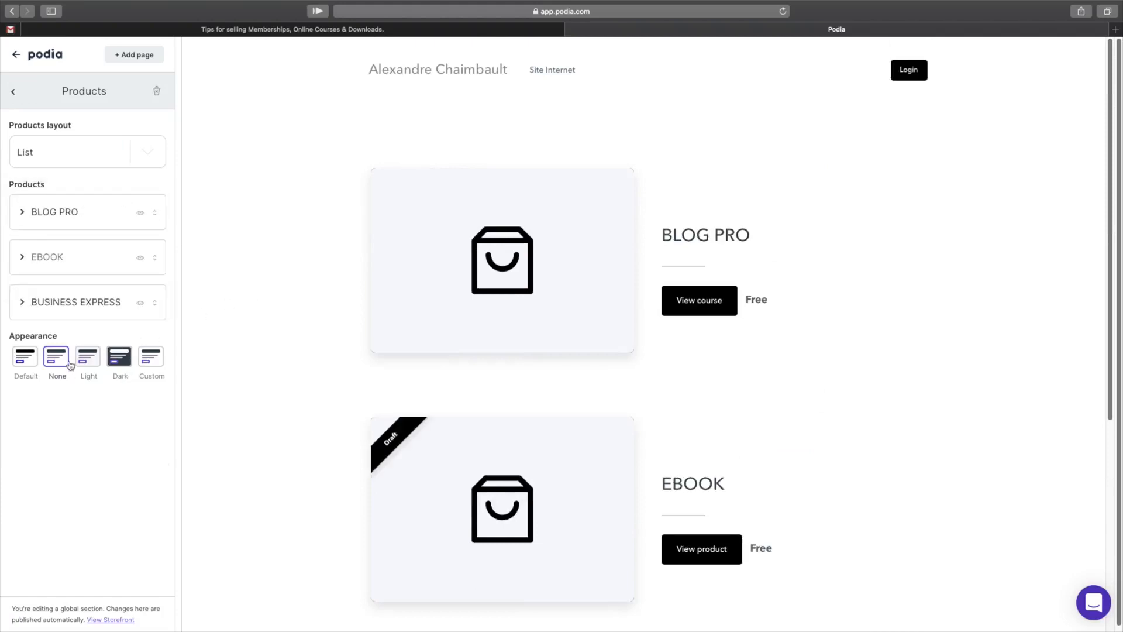
left_click(24, 214)
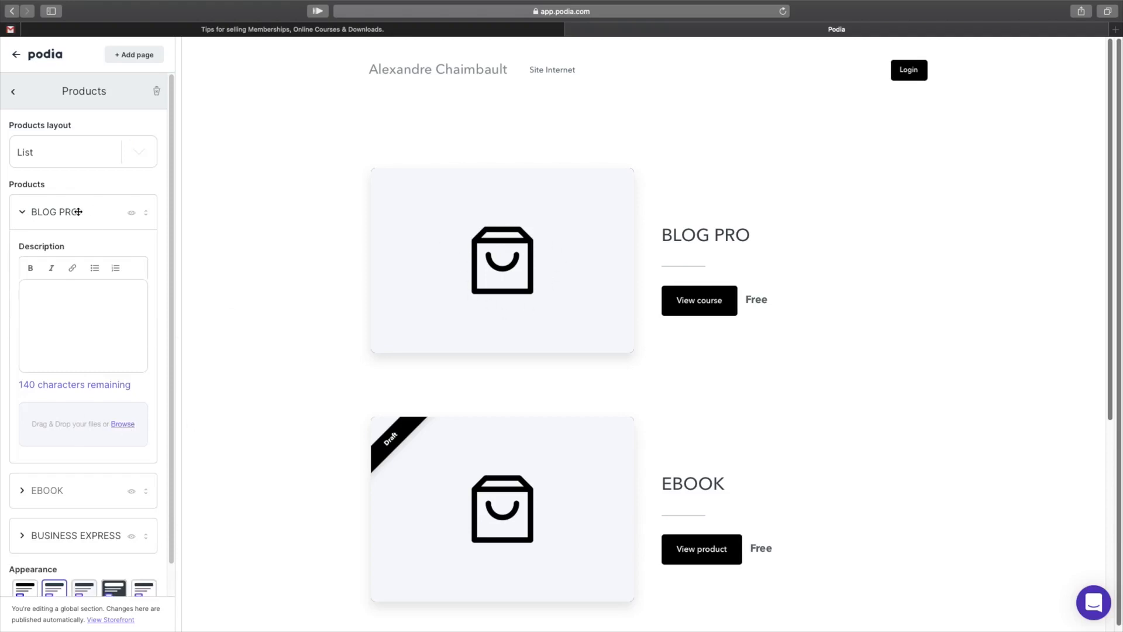
left_click(24, 213)
Try the Grid layout for the Products section and return the layout to List.
left_click(147, 155)
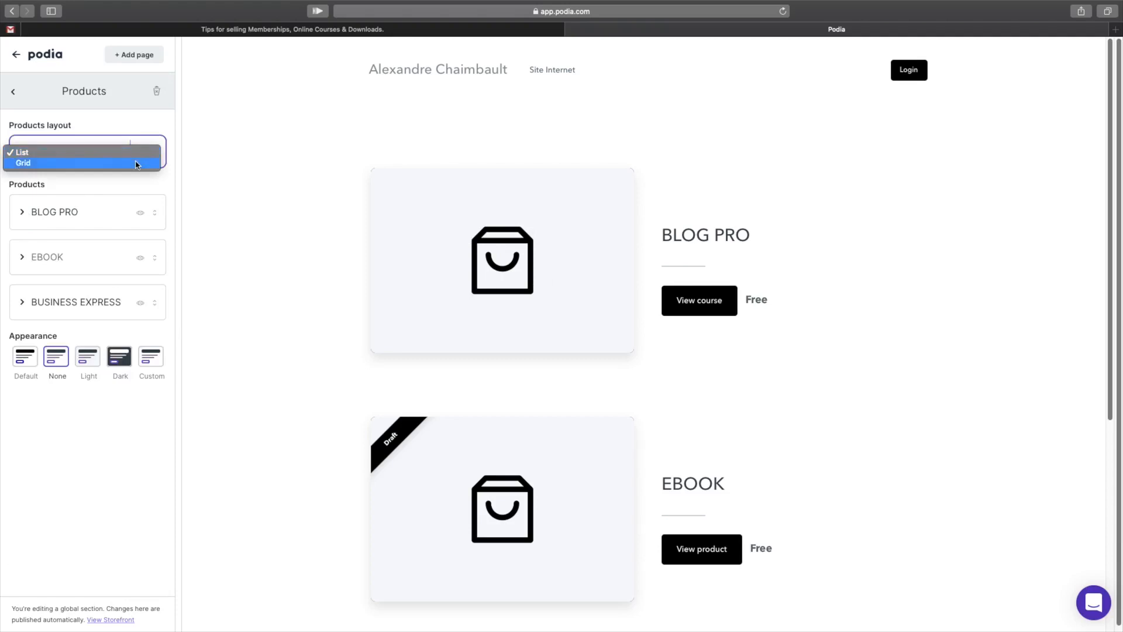
left_click(137, 164)
scroll(602, 484, "down", 3)
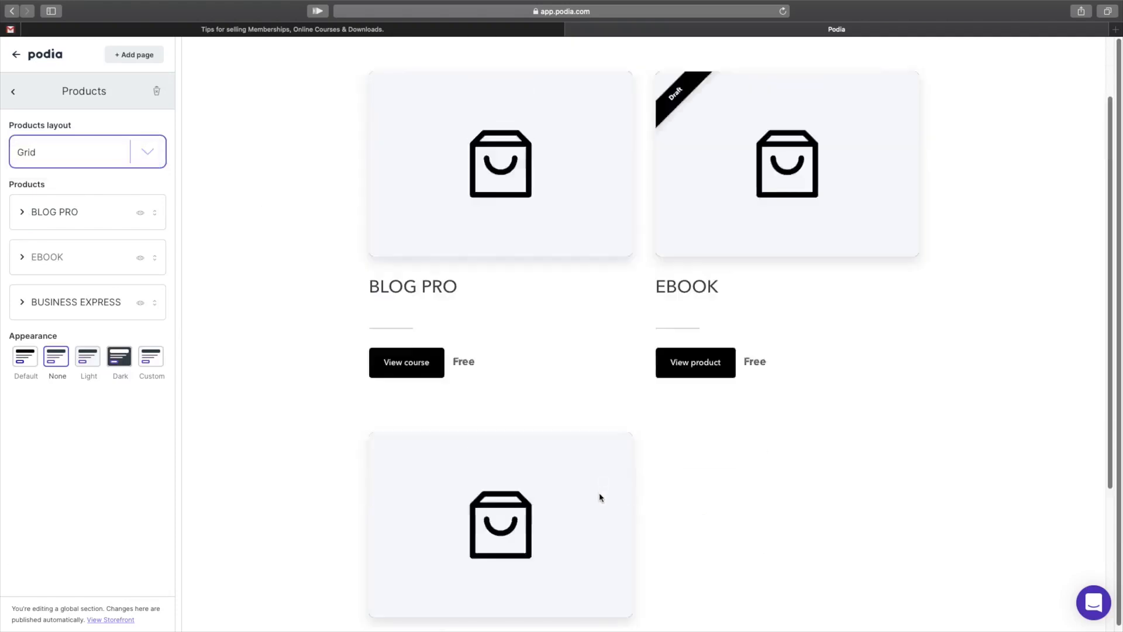
scroll(600, 496, "up", 3)
scroll(554, 360, "down", 5)
scroll(566, 493, "up", 5)
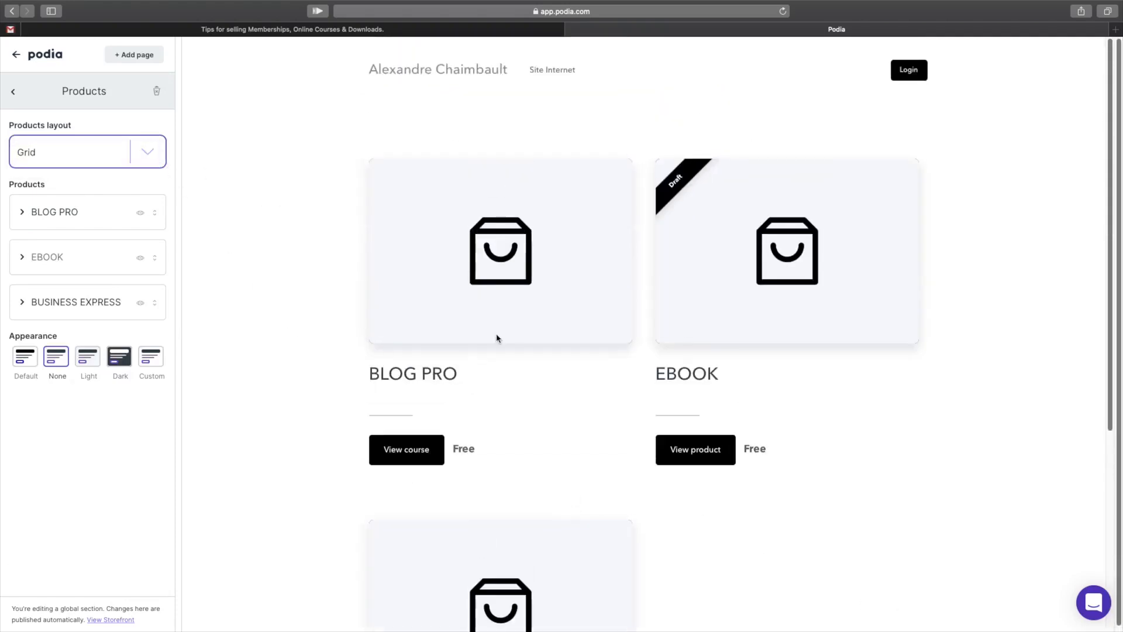
left_click(160, 162)
left_click(147, 140)
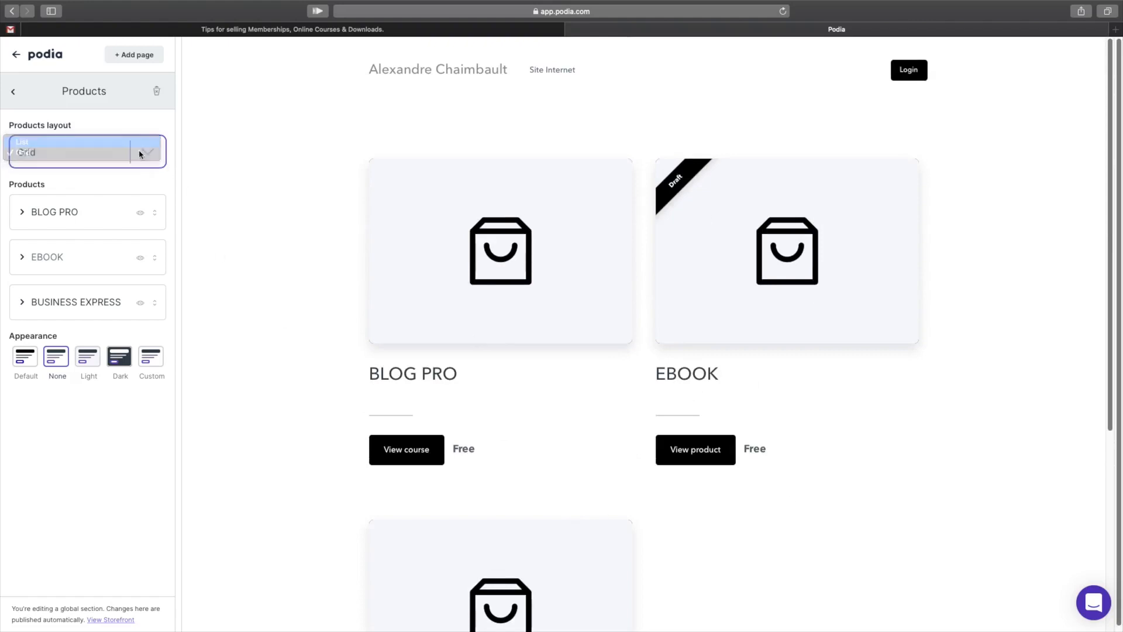
Compare the Default, None, Light and Dark appearances on the Products section.
left_click(29, 364)
left_click(59, 366)
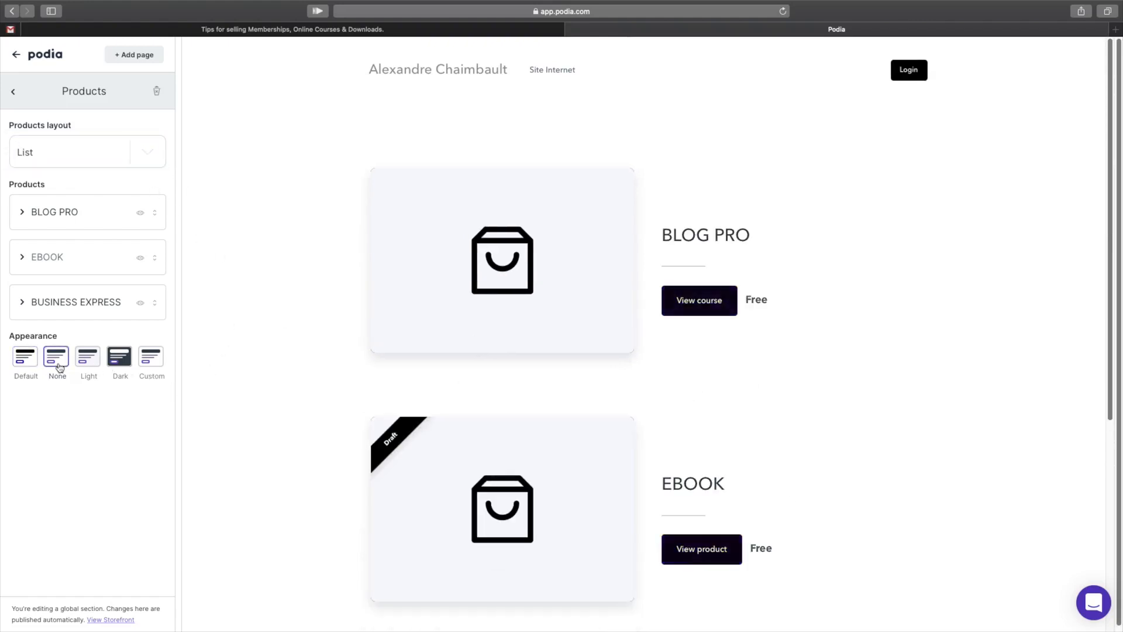
left_click(26, 365)
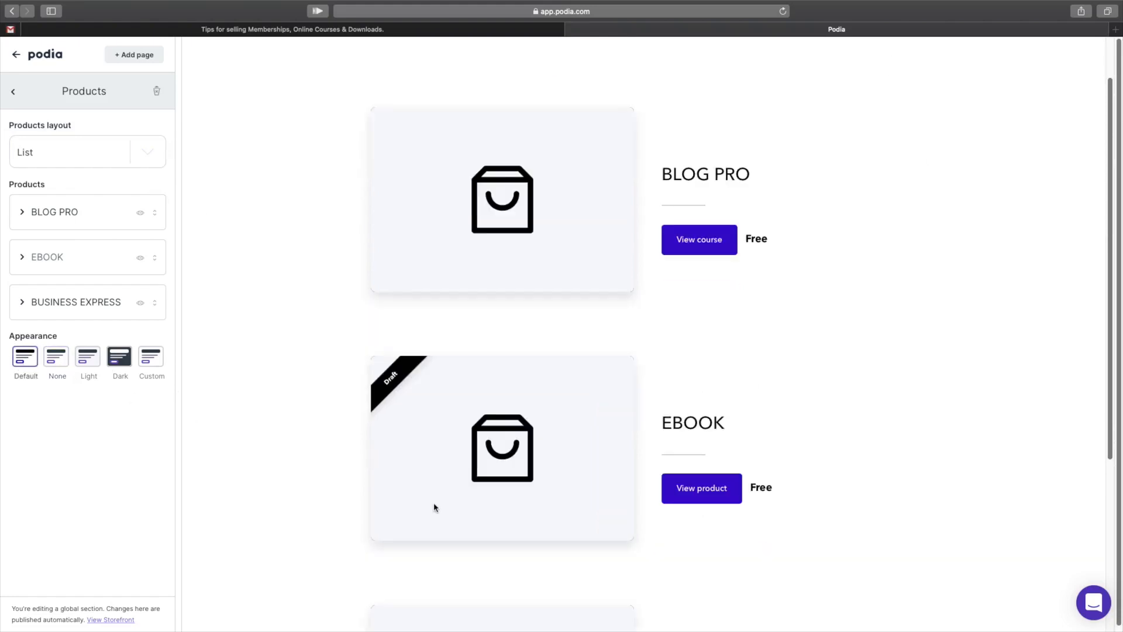
left_click(56, 363)
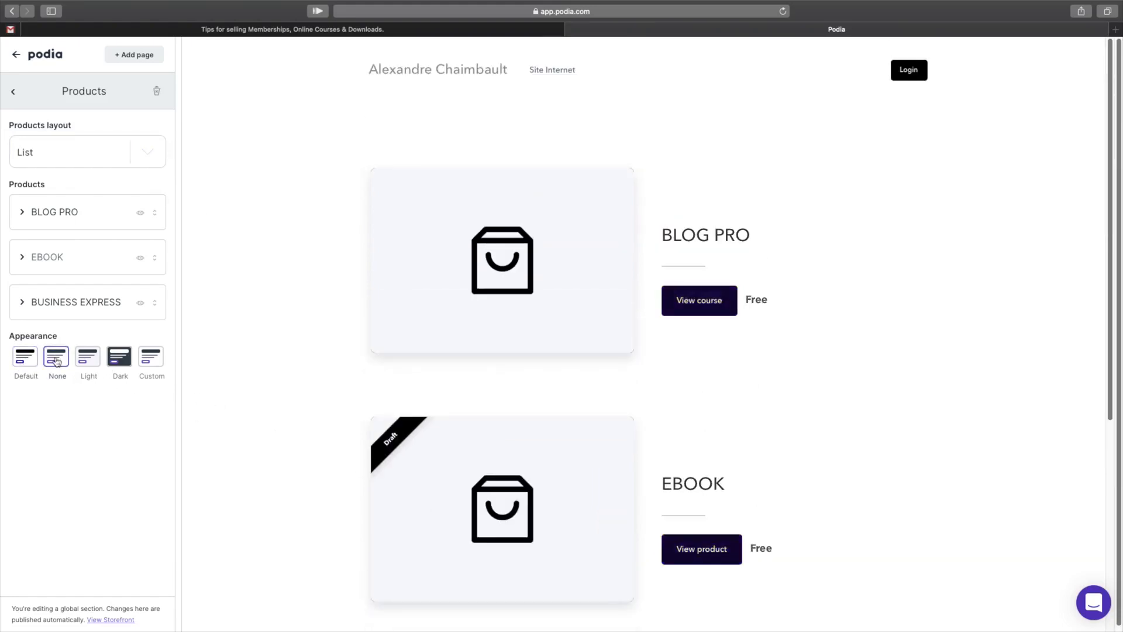
left_click(26, 366)
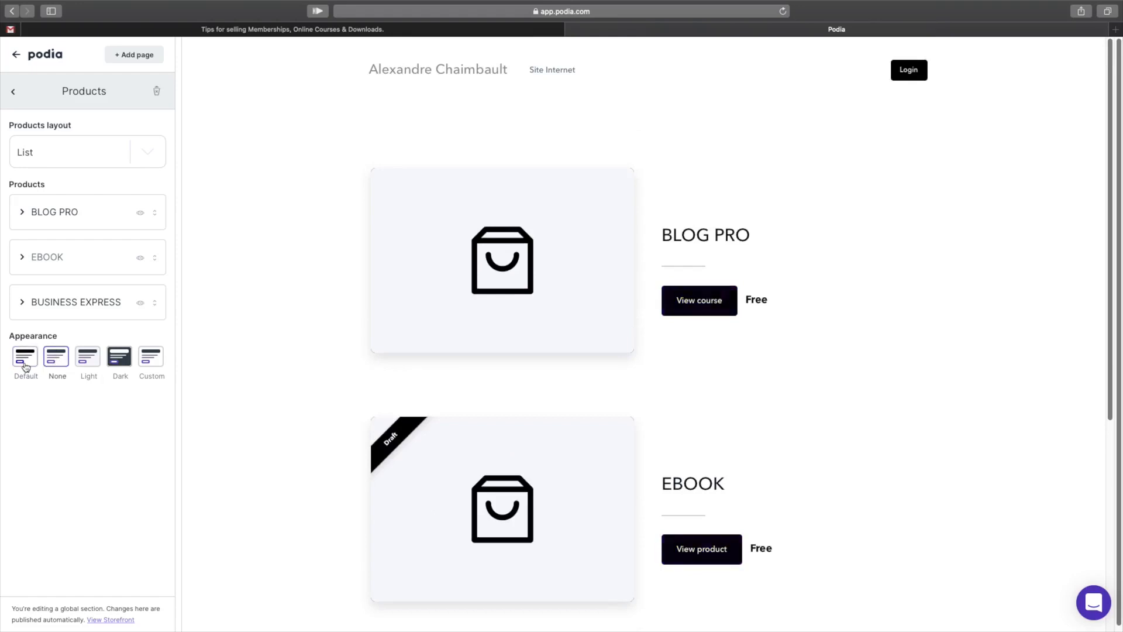
left_click(63, 367)
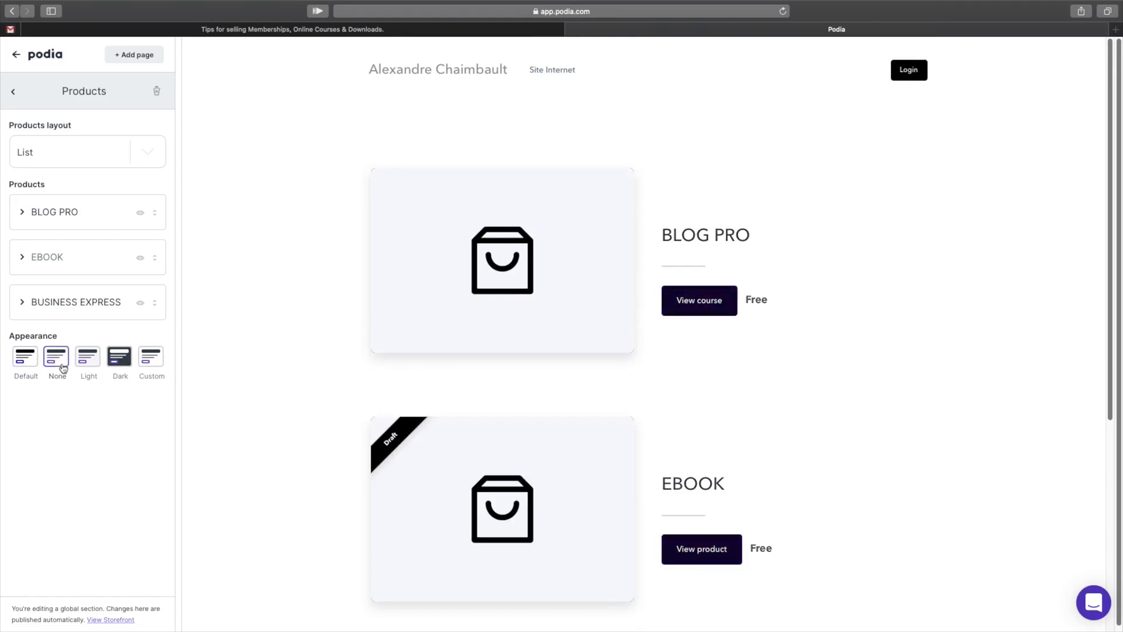
left_click(34, 366)
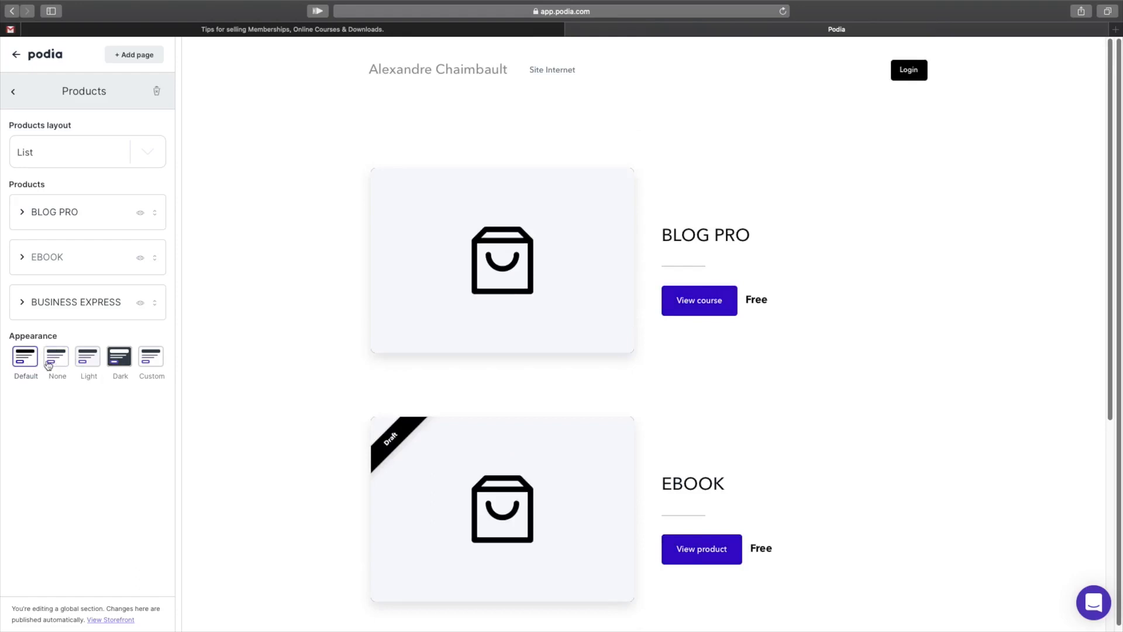
left_click(51, 361)
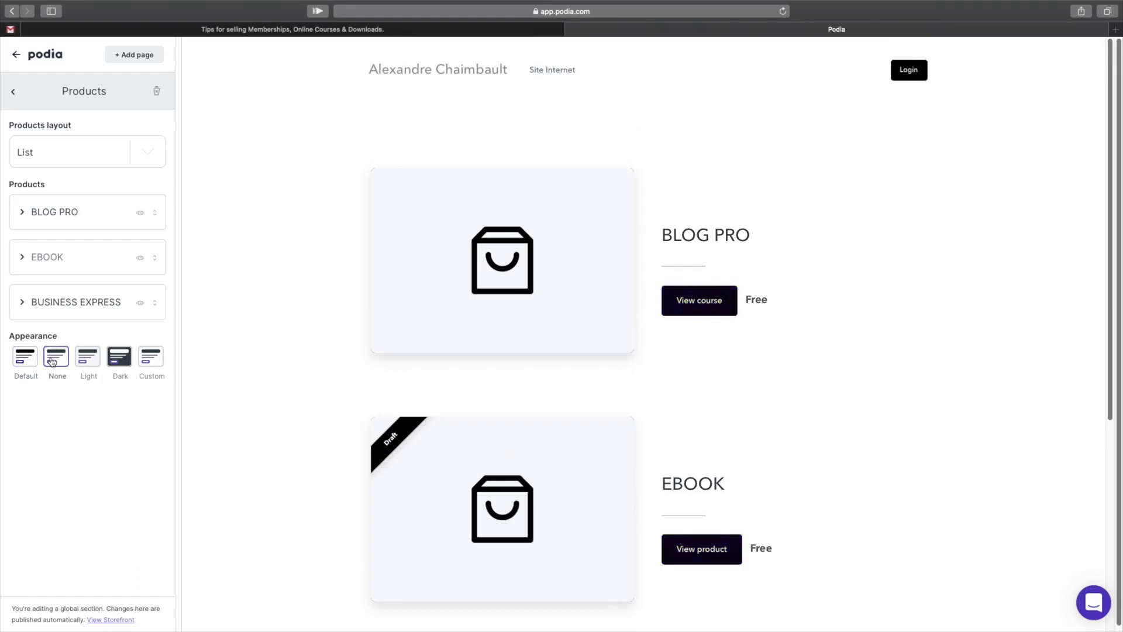
left_click(95, 364)
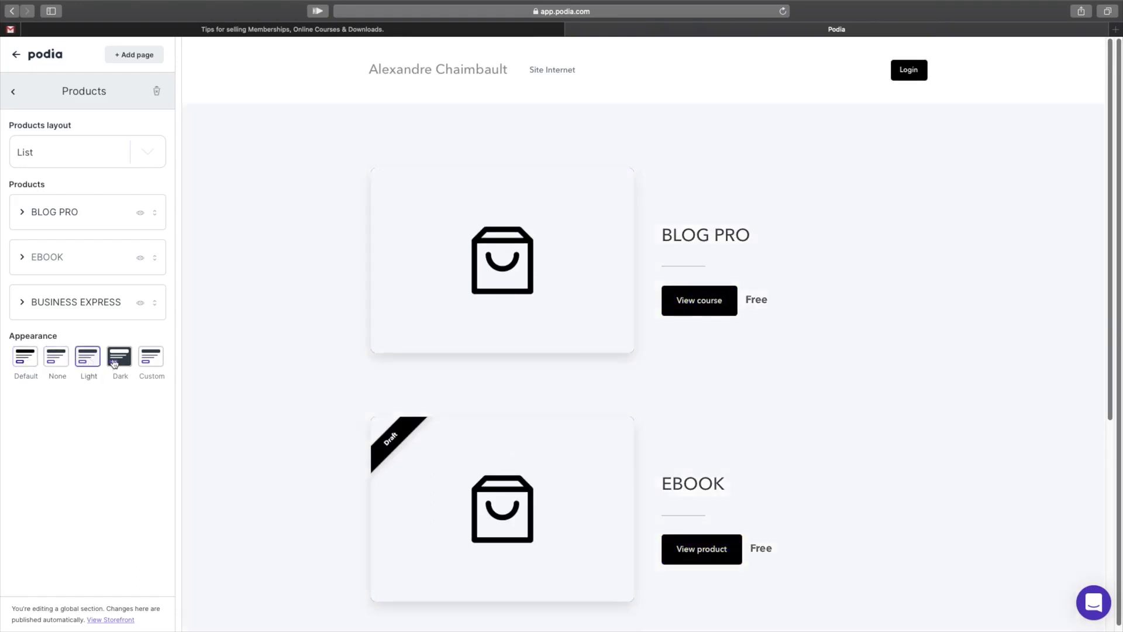
left_click(114, 365)
Switch the Products section to the Custom appearance and keep its background color at #ffffff.
left_click(154, 366)
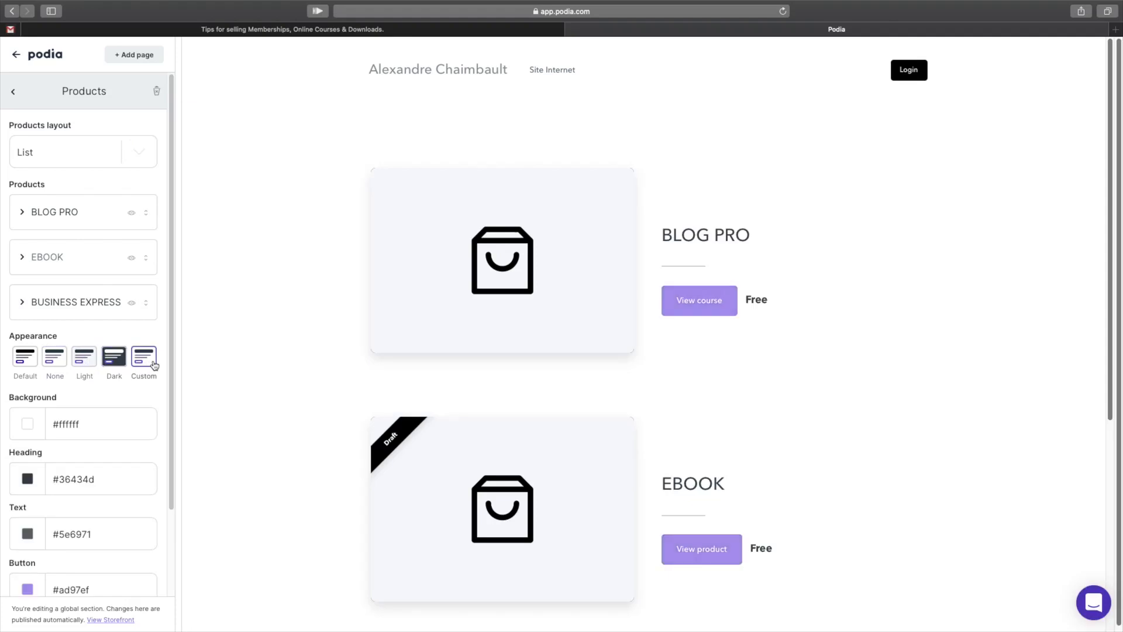
scroll(84, 427, "down", 1)
scroll(478, 419, "down", 1)
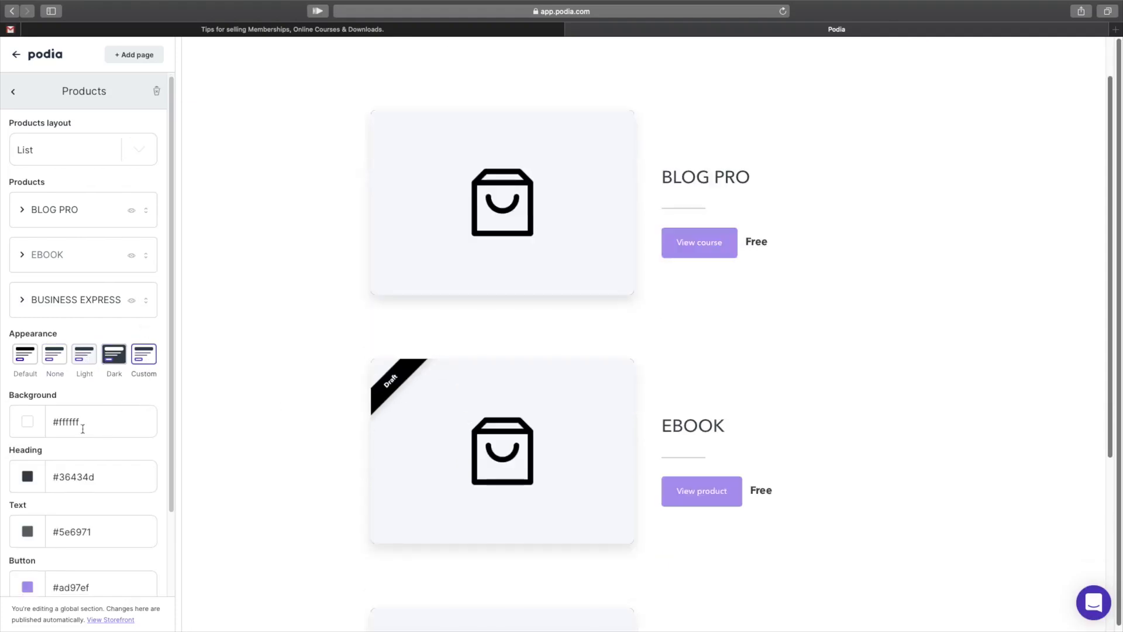
scroll(82, 428, "down", 2)
scroll(216, 447, "down", 4)
scroll(228, 447, "up", 5)
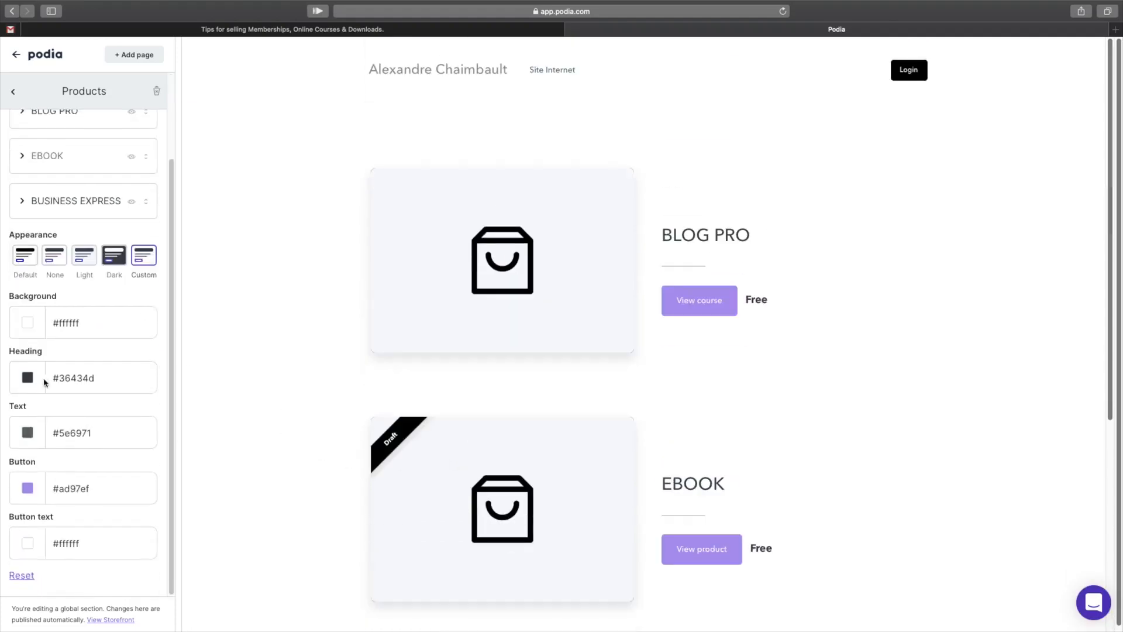
left_click(28, 323)
left_click_drag(61, 404, 104, 296)
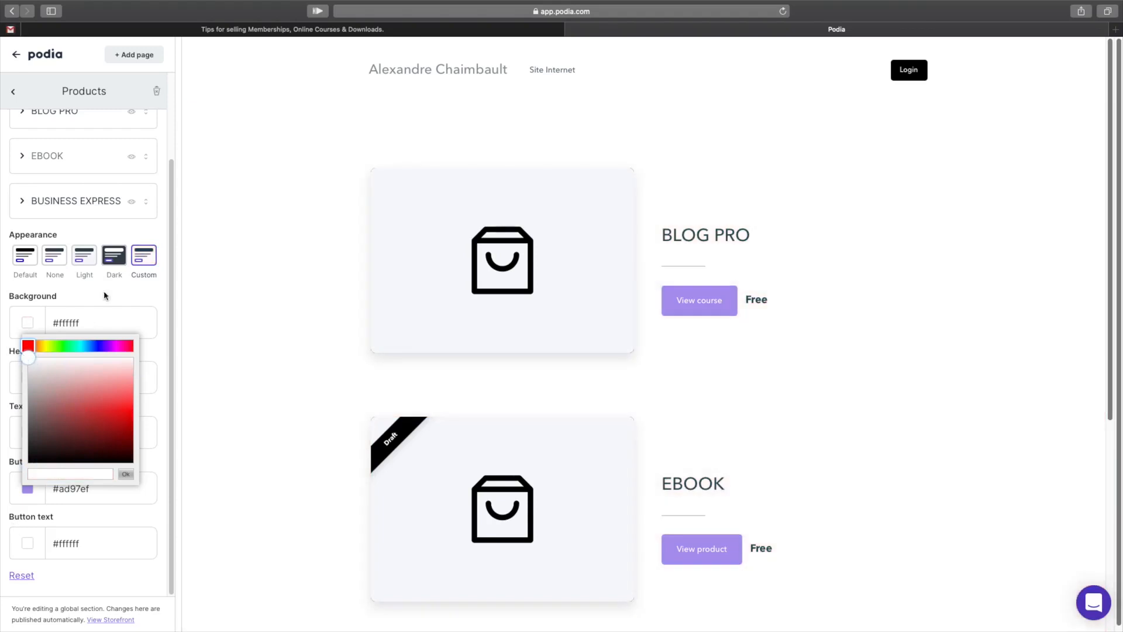
left_click(154, 303)
Set both the heading and the text color of the Products section to #000000.
left_click(27, 377)
left_click_drag(45, 491, 1, 591)
left_click(140, 358)
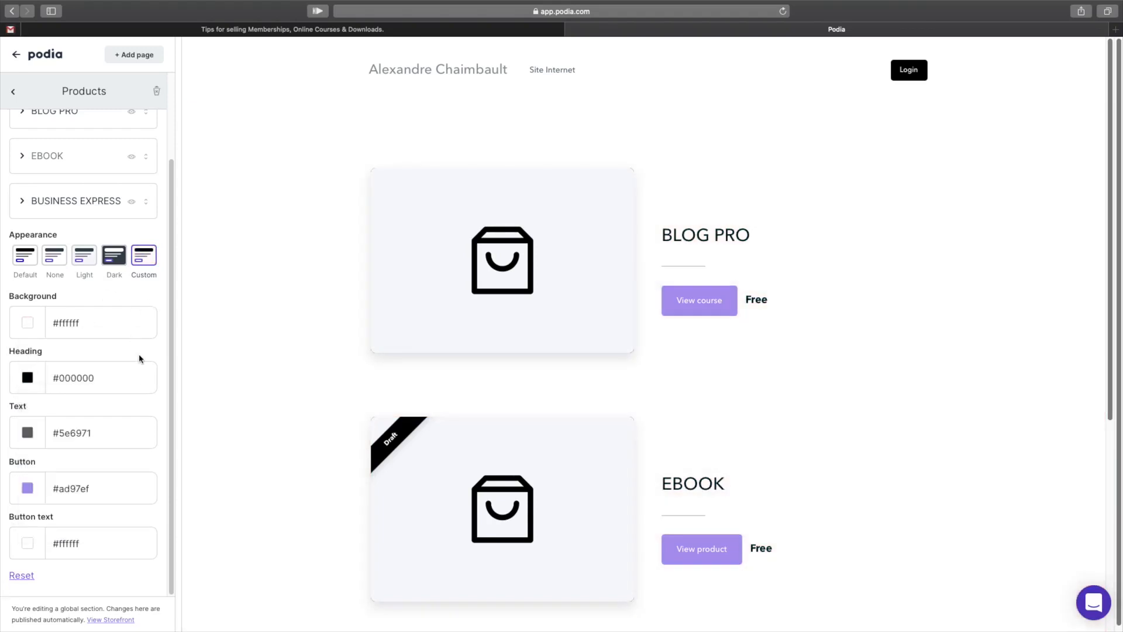
left_click(26, 435)
left_click_drag(46, 526, 1, 610)
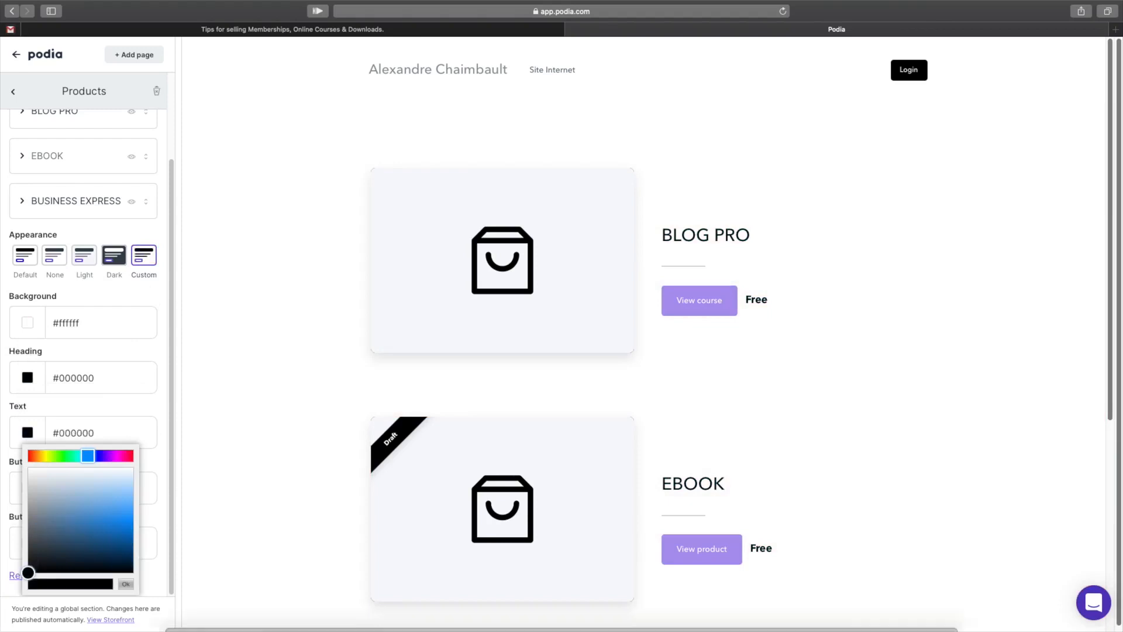
left_click(161, 411)
Set the button color of the Products section to #380bc1 and return to the storefront's section list.
left_click(28, 489)
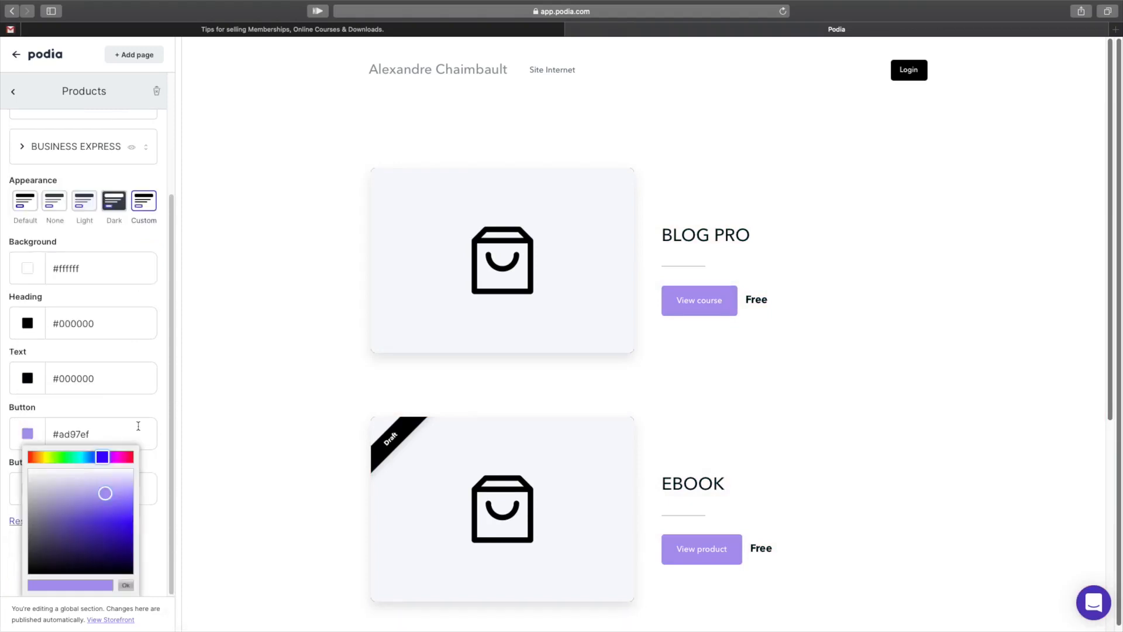
left_click_drag(116, 504, 122, 536)
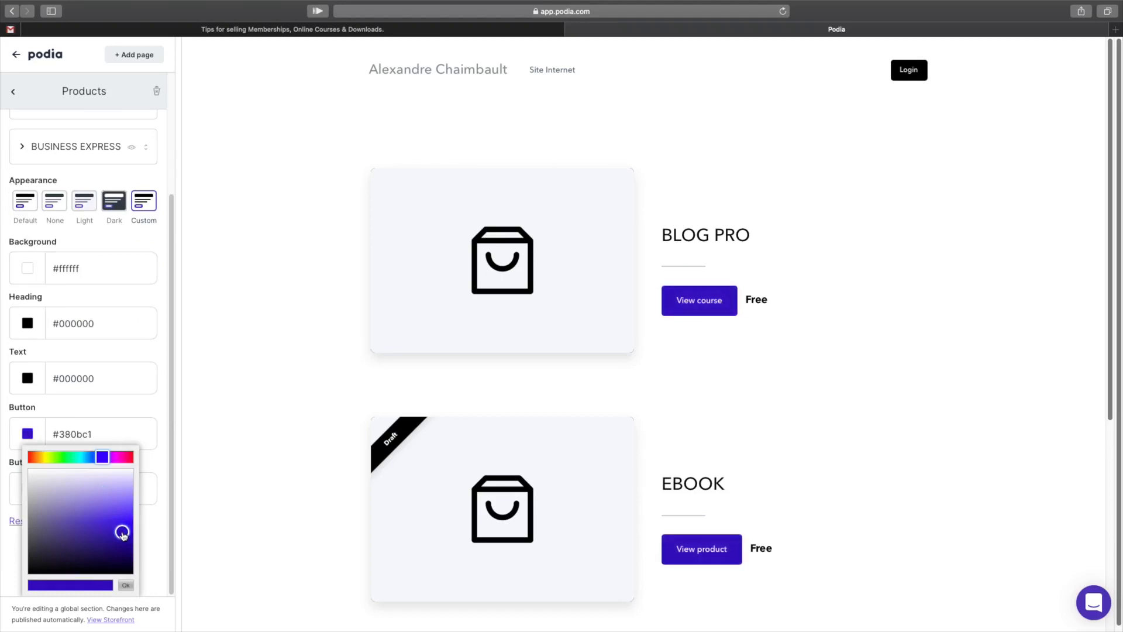
left_click(163, 411)
scroll(472, 331, "down", 5)
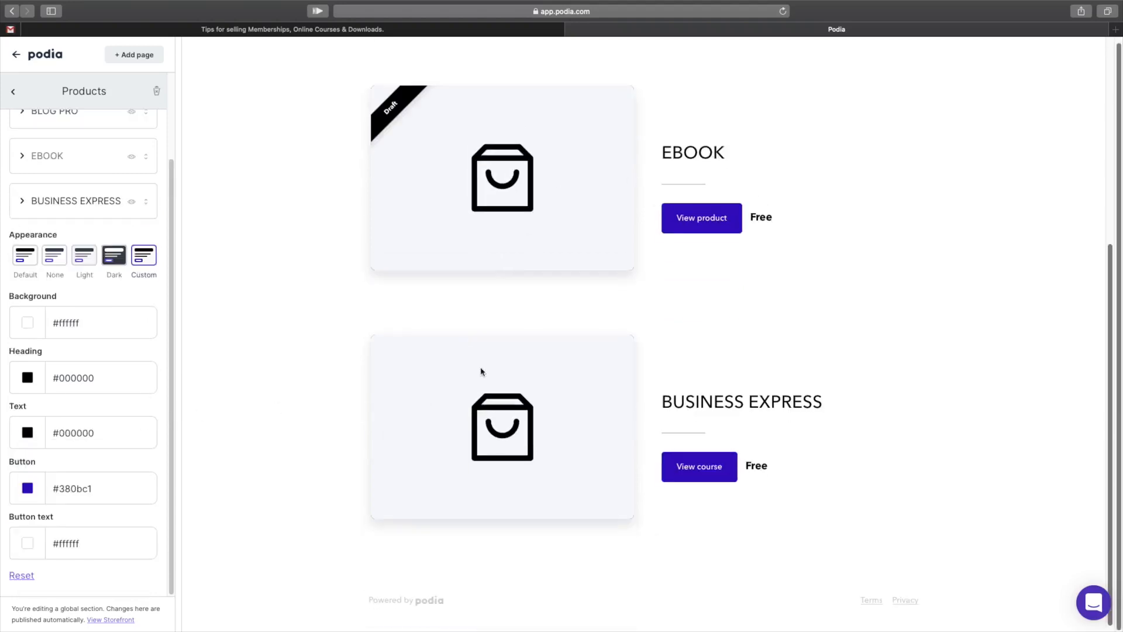
scroll(573, 479, "up", 5)
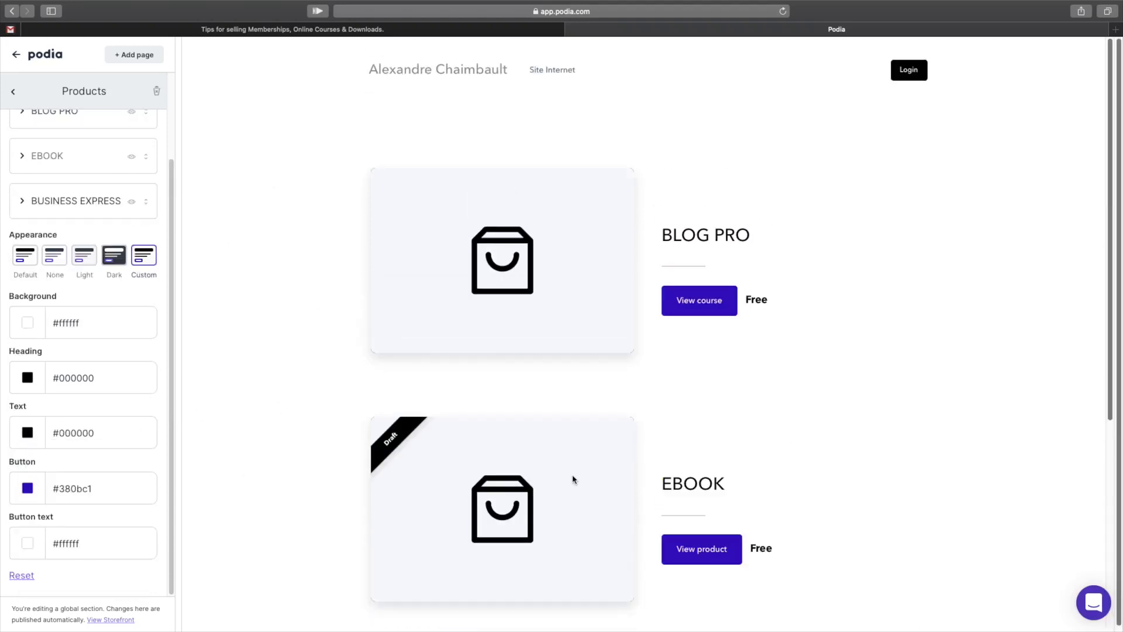
left_click(14, 96)
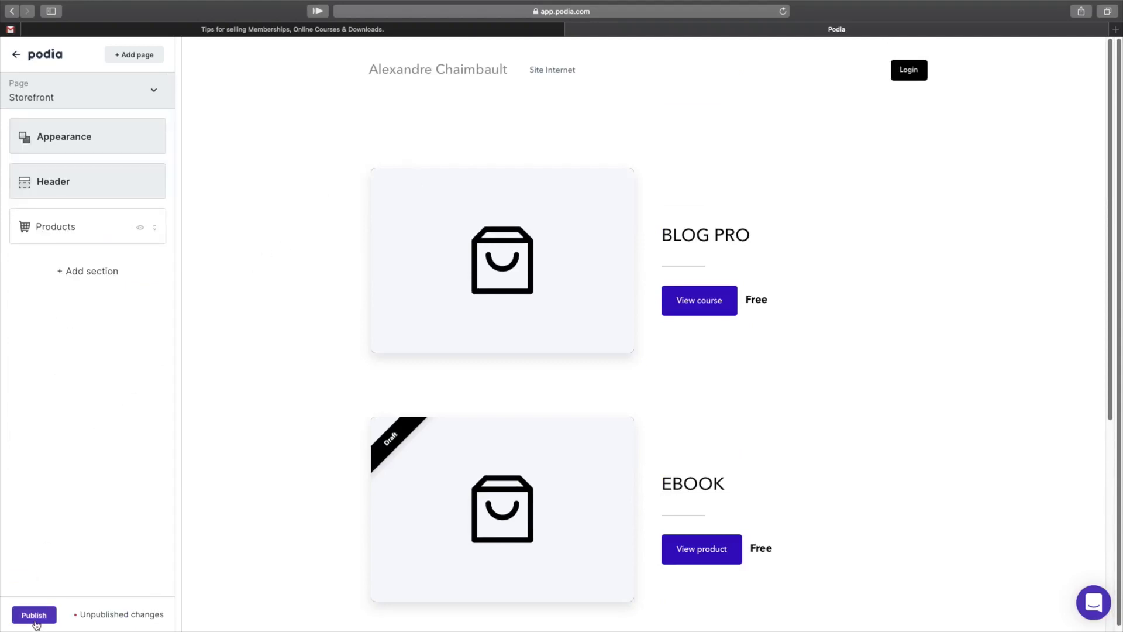
Add a Text section with its default content below the Products section of the storefront.
left_click(92, 272)
scroll(527, 456, "down", 3)
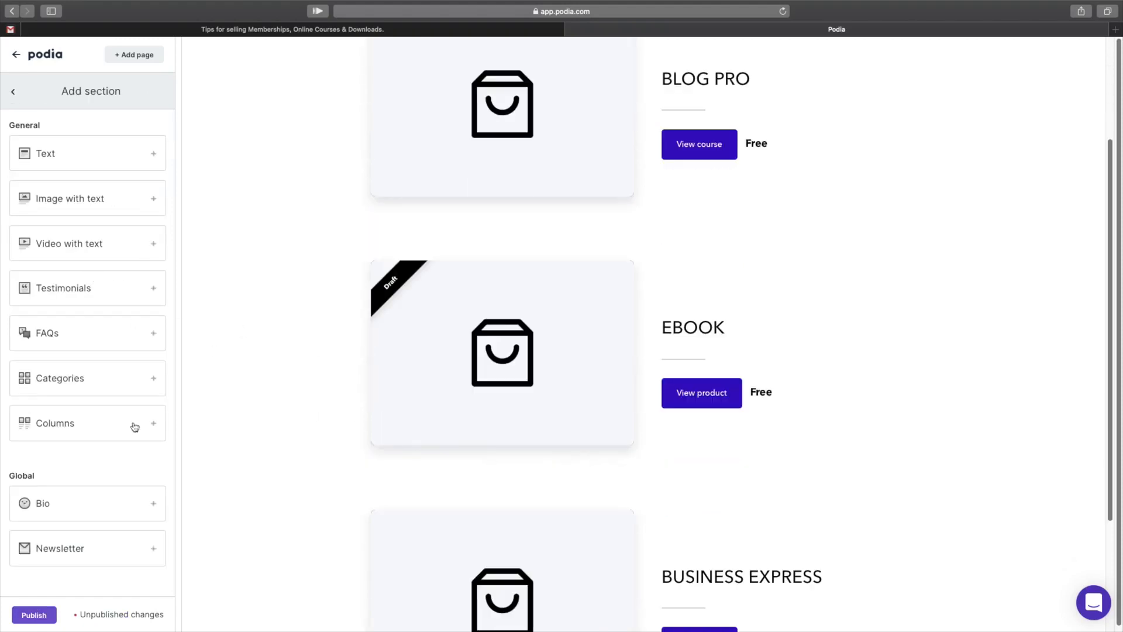
scroll(486, 438, "down", 3)
scroll(462, 438, "up", 6)
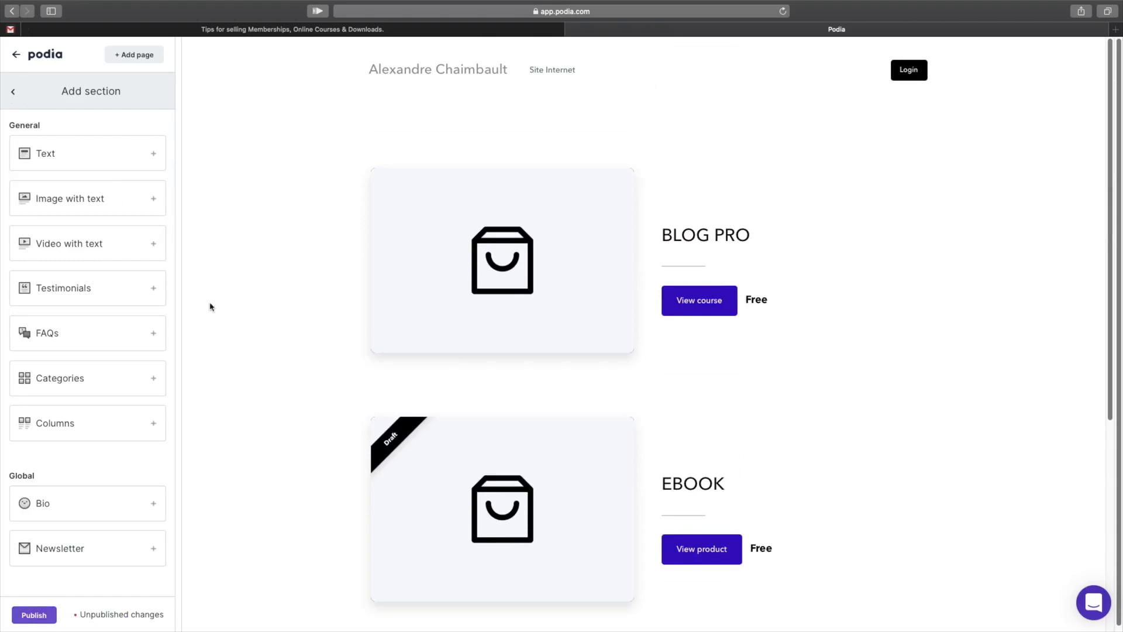
left_click(152, 156)
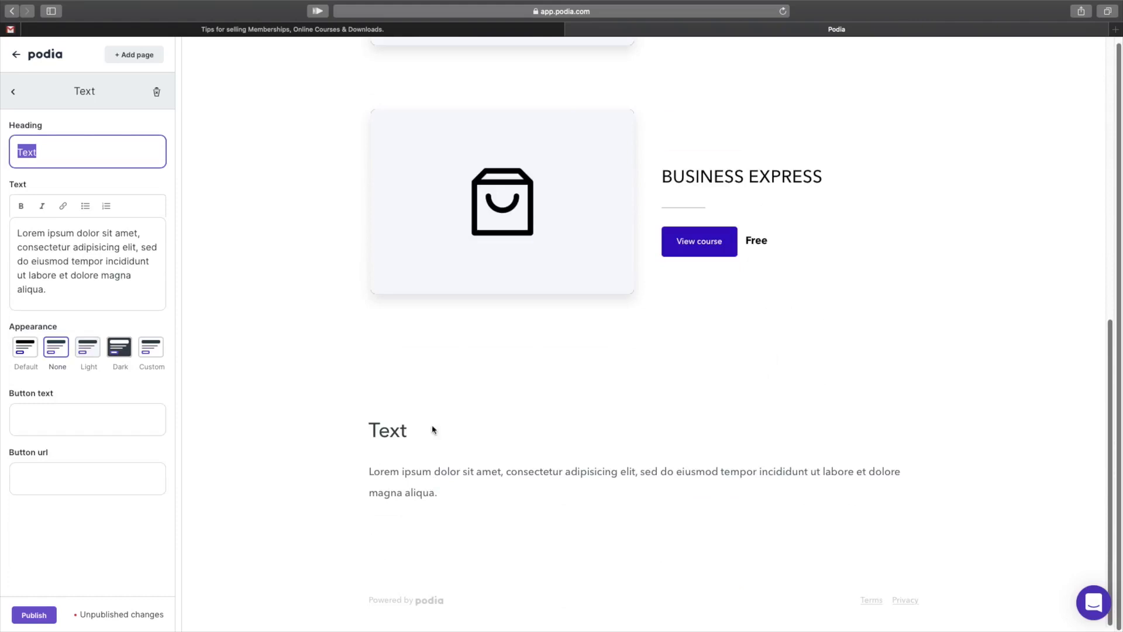
left_click(13, 93)
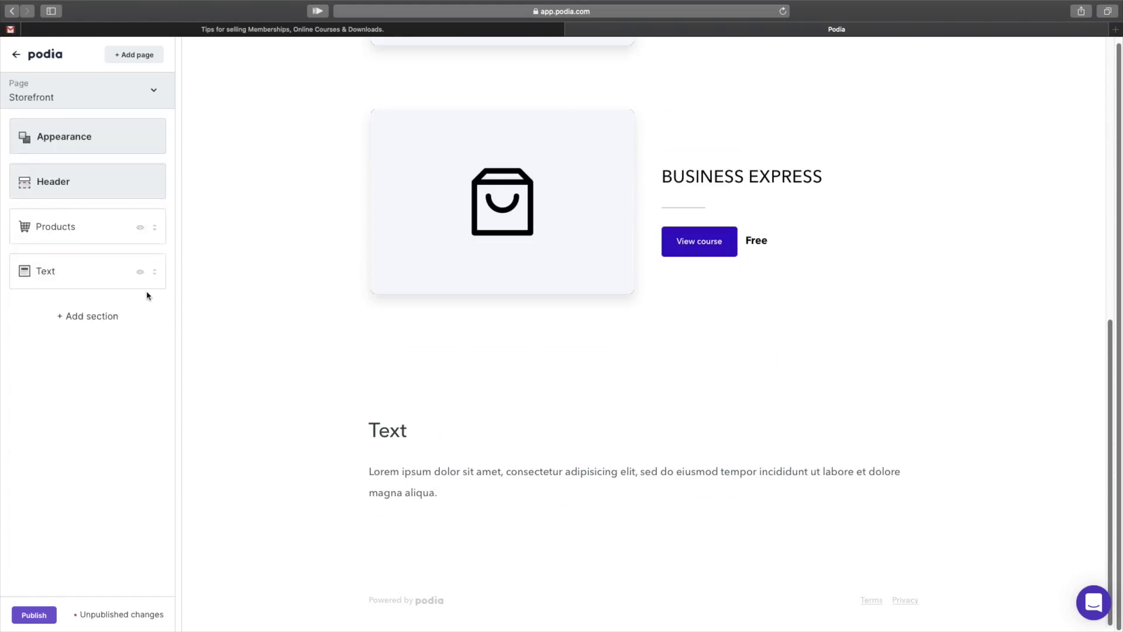
Try adding a Bio section to the storefront, review its settings, and delete the section.
left_click(86, 322)
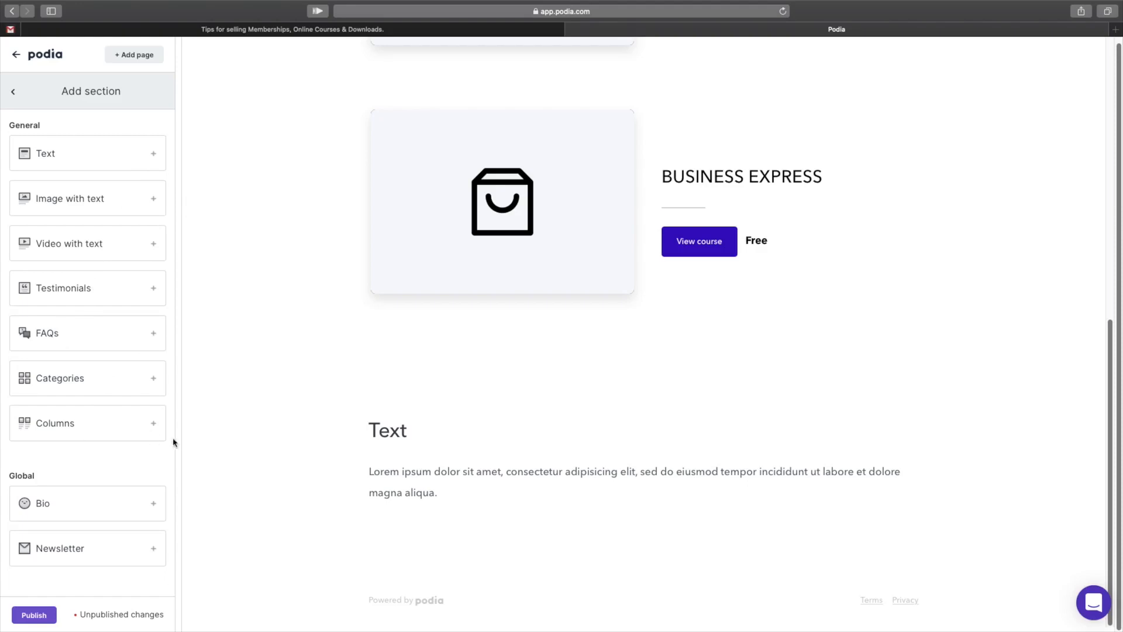
left_click(133, 510)
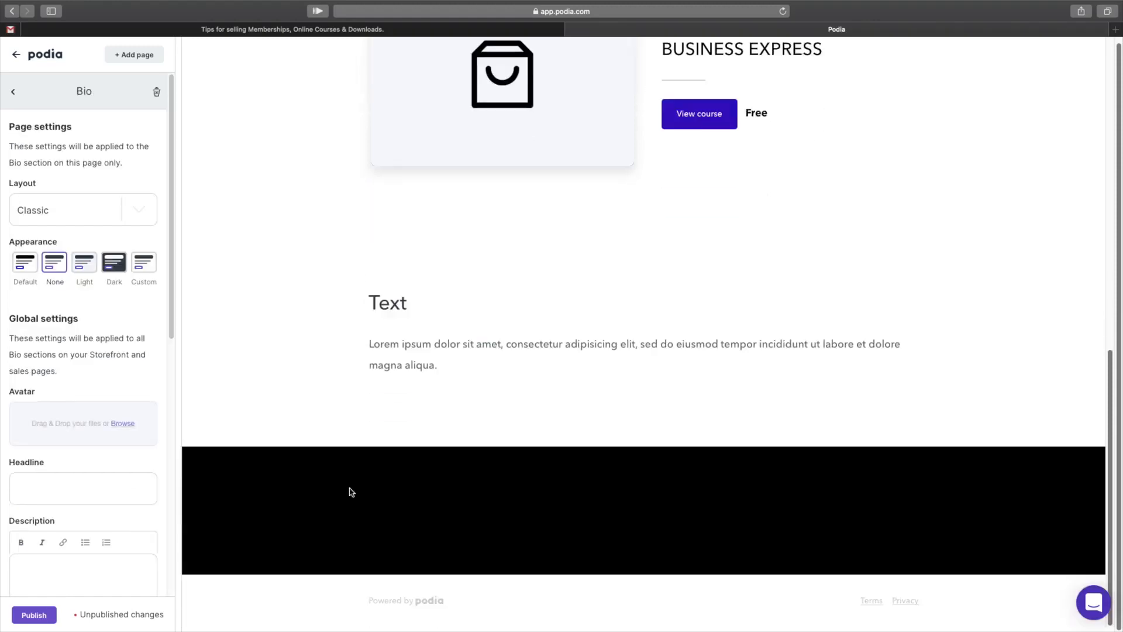
scroll(139, 485, "down", 5)
scroll(63, 306, "up", 5)
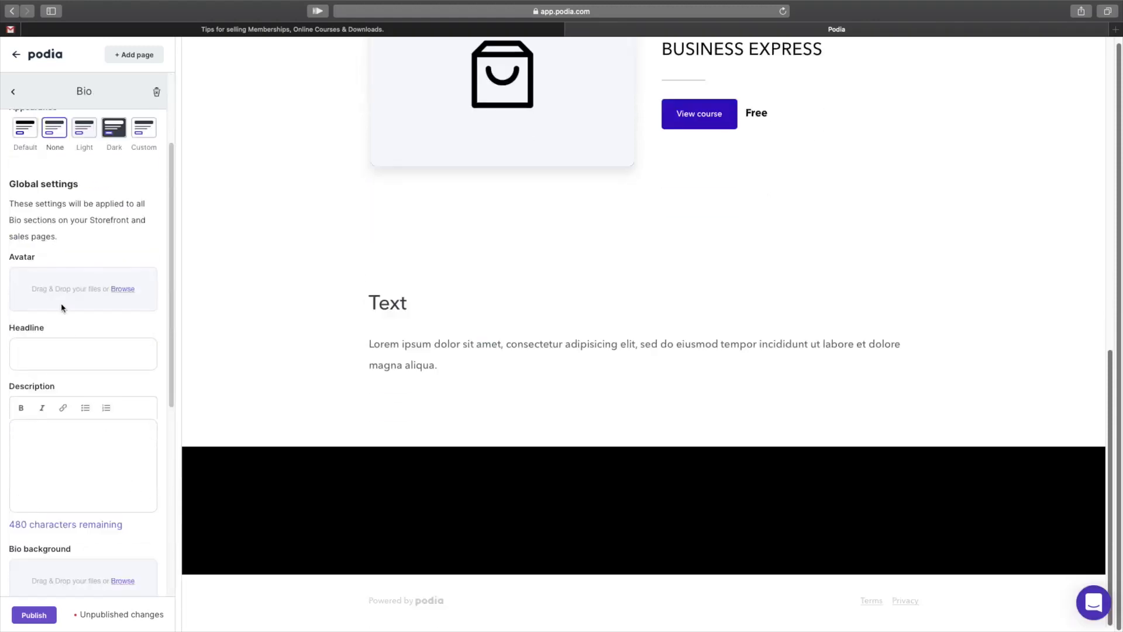
scroll(59, 331, "down", 9)
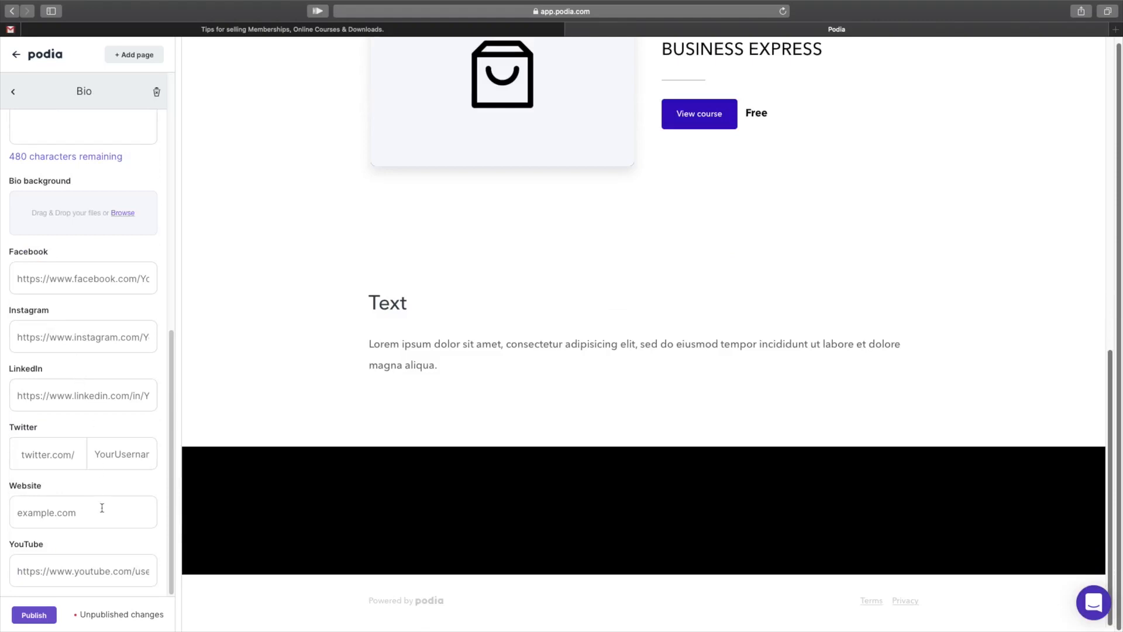
scroll(101, 508, "up", 10)
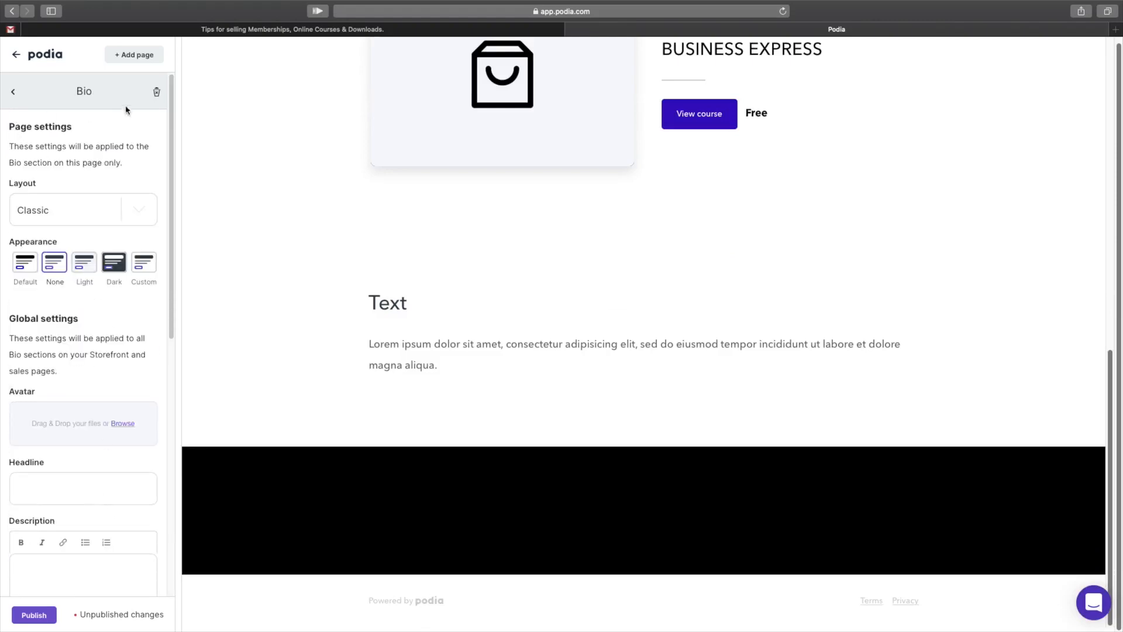
left_click(156, 92)
left_click(667, 331)
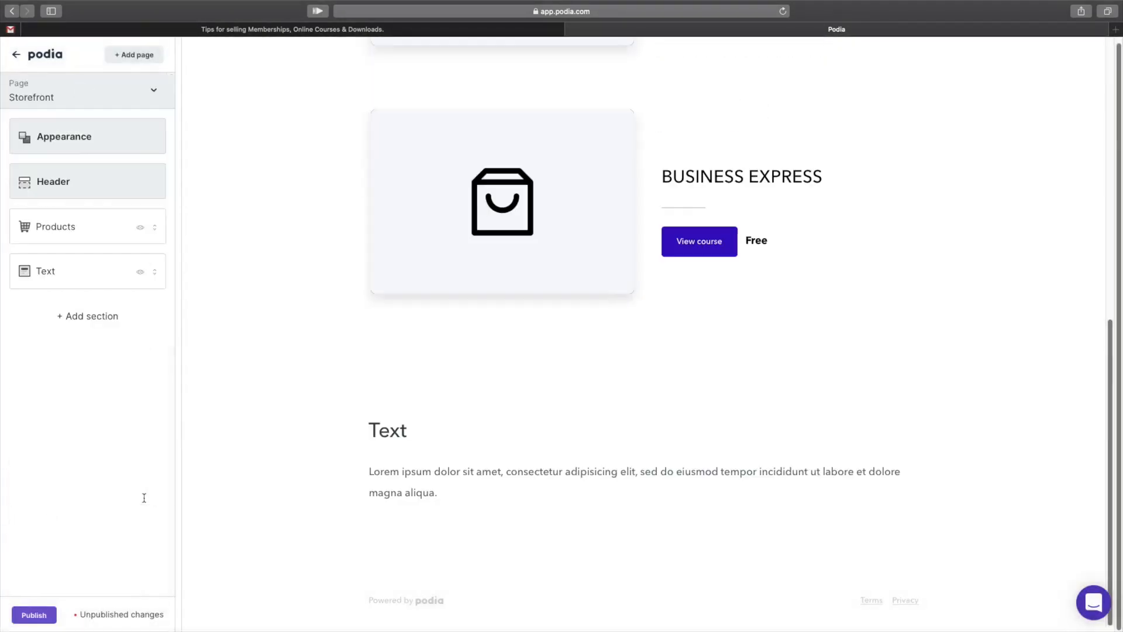
Add a Newsletter section with its default content below the Text section and review its settings.
left_click(111, 319)
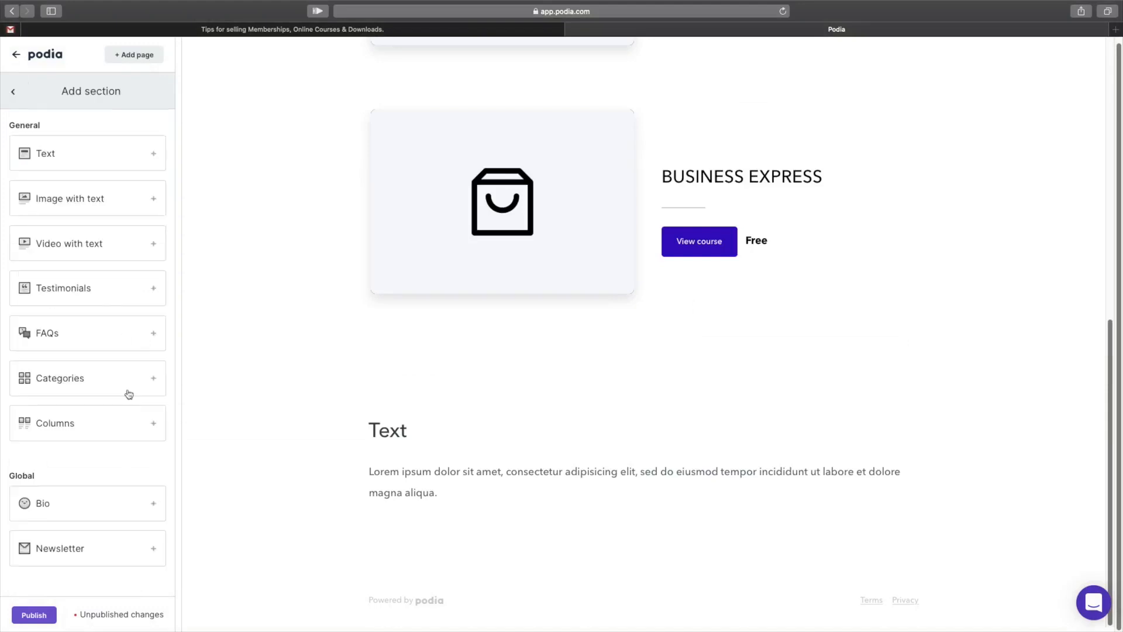
left_click(105, 550)
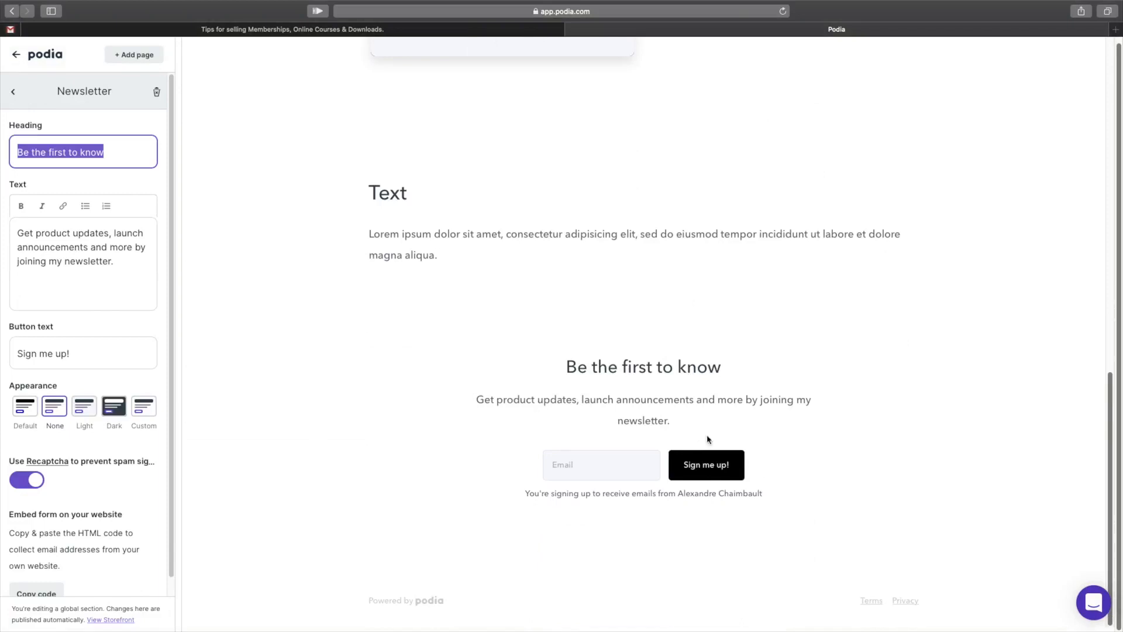
scroll(96, 548, "down", 1)
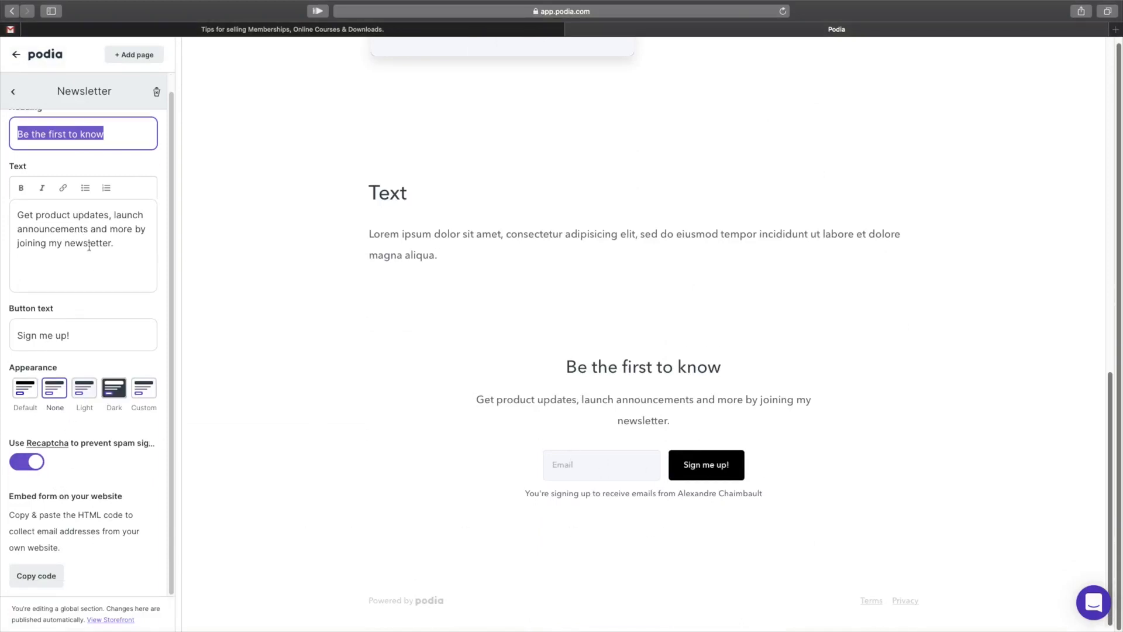
scroll(92, 373, "up", 1)
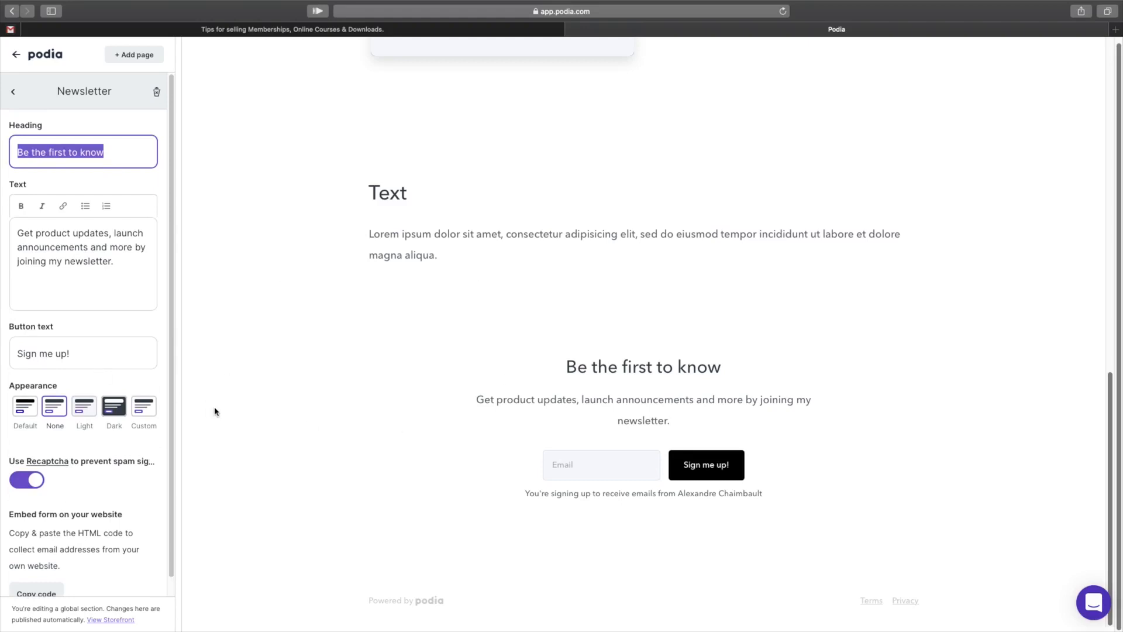
scroll(441, 391, "up", 15)
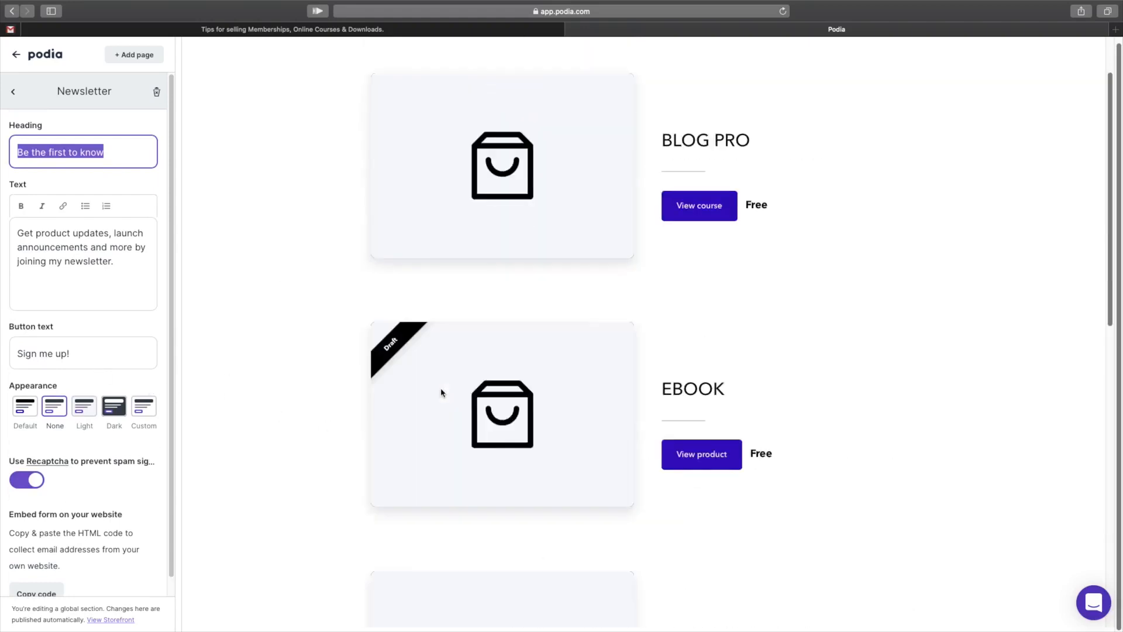
left_click(12, 93)
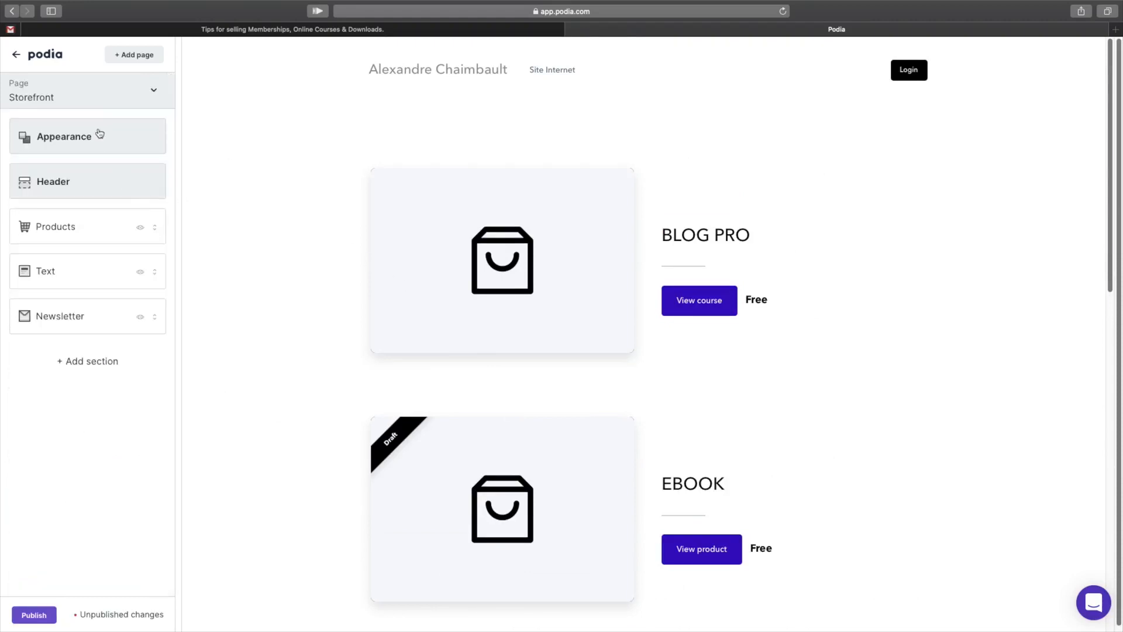
Switch the editor from the Storefront to the BLOG PRO product page and look over its header settings.
left_click(75, 99)
left_click(86, 238)
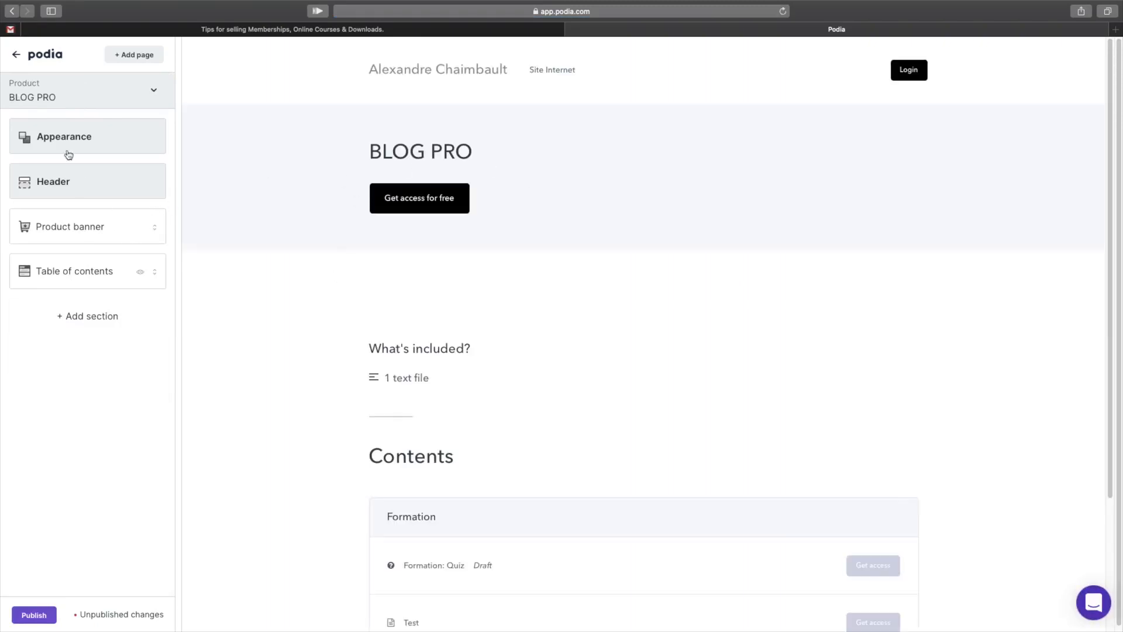
left_click(68, 183)
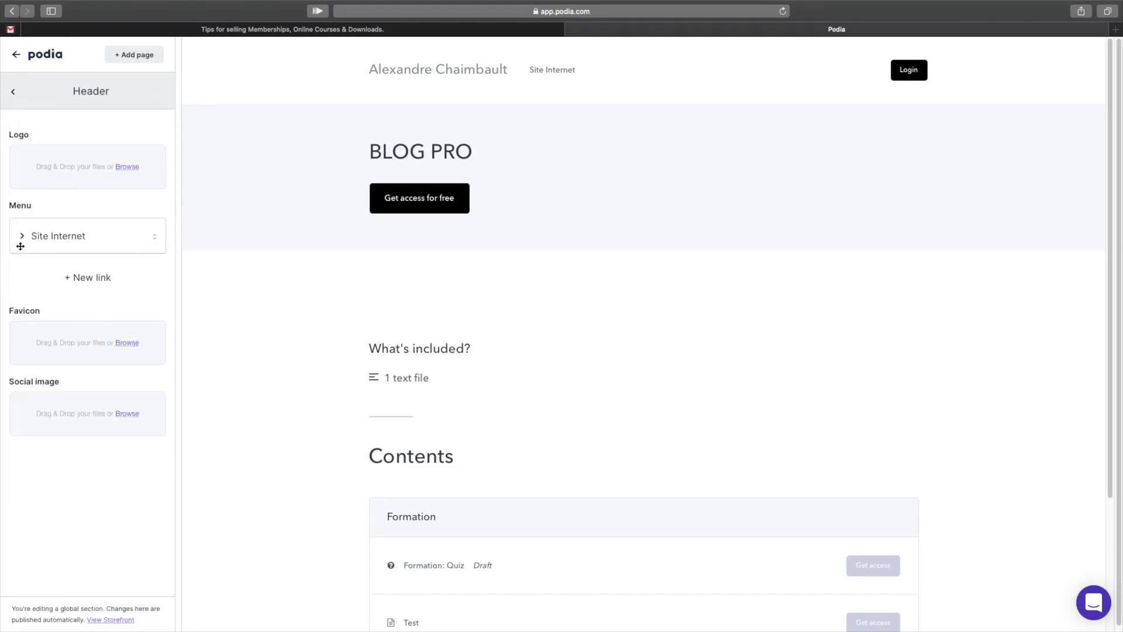
left_click(13, 92)
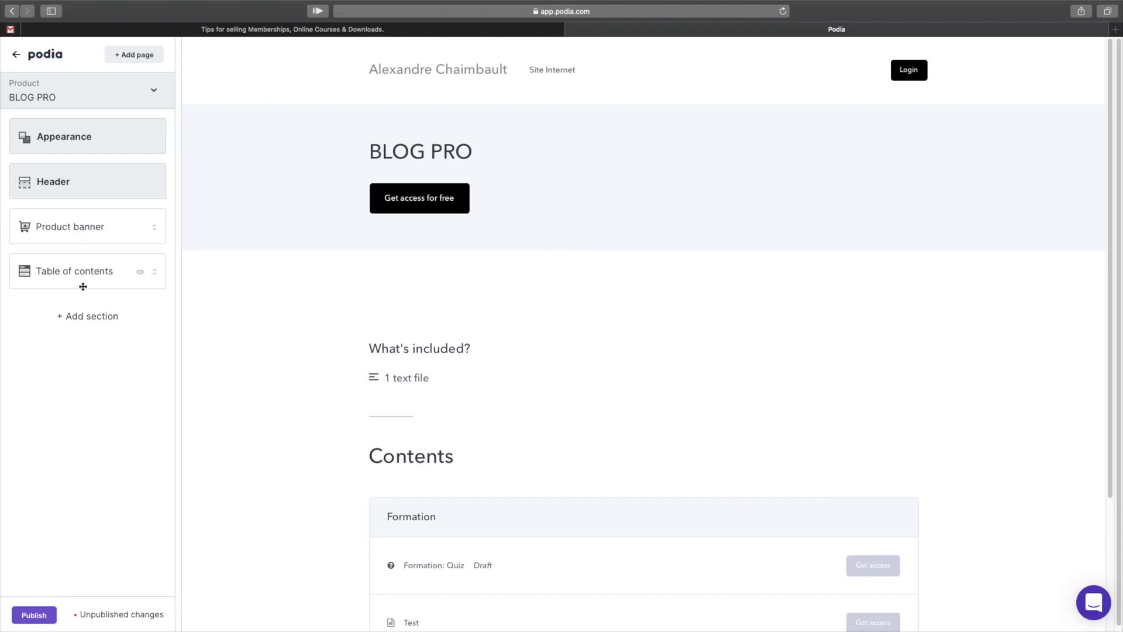
Enter "Test" as the text of the BLOG PRO product banner.
left_click(95, 227)
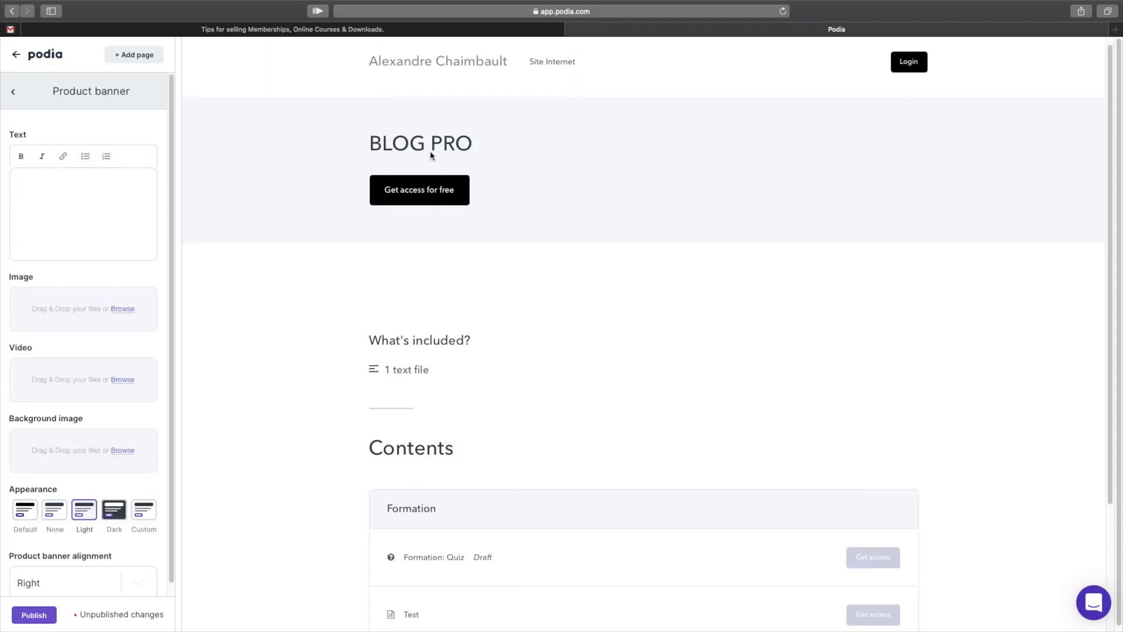
left_click(129, 219)
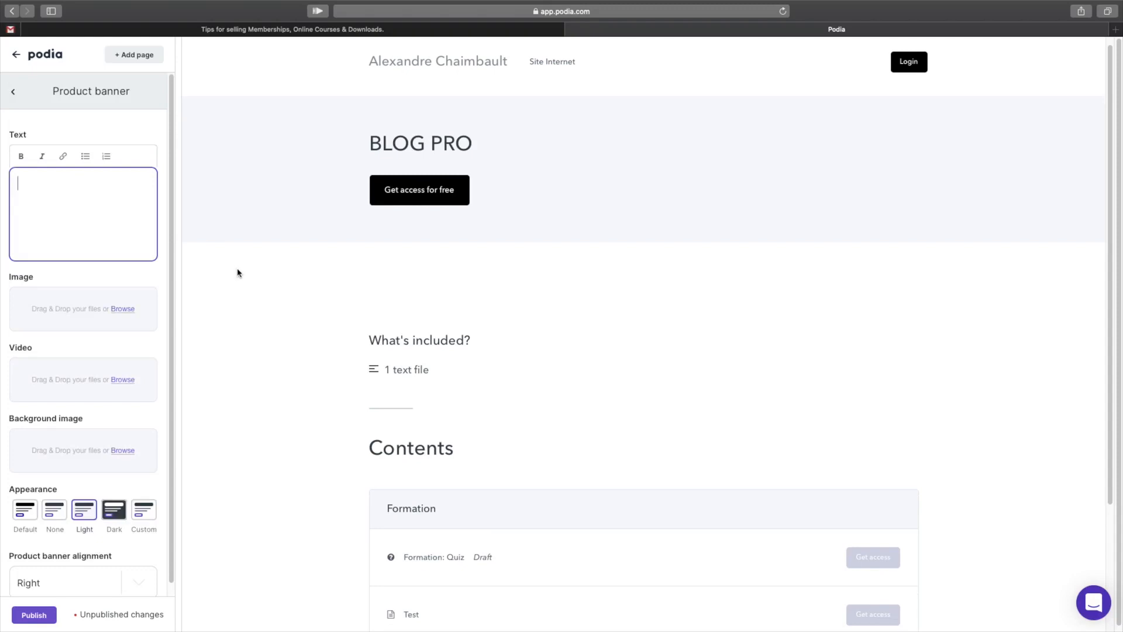
type("Test")
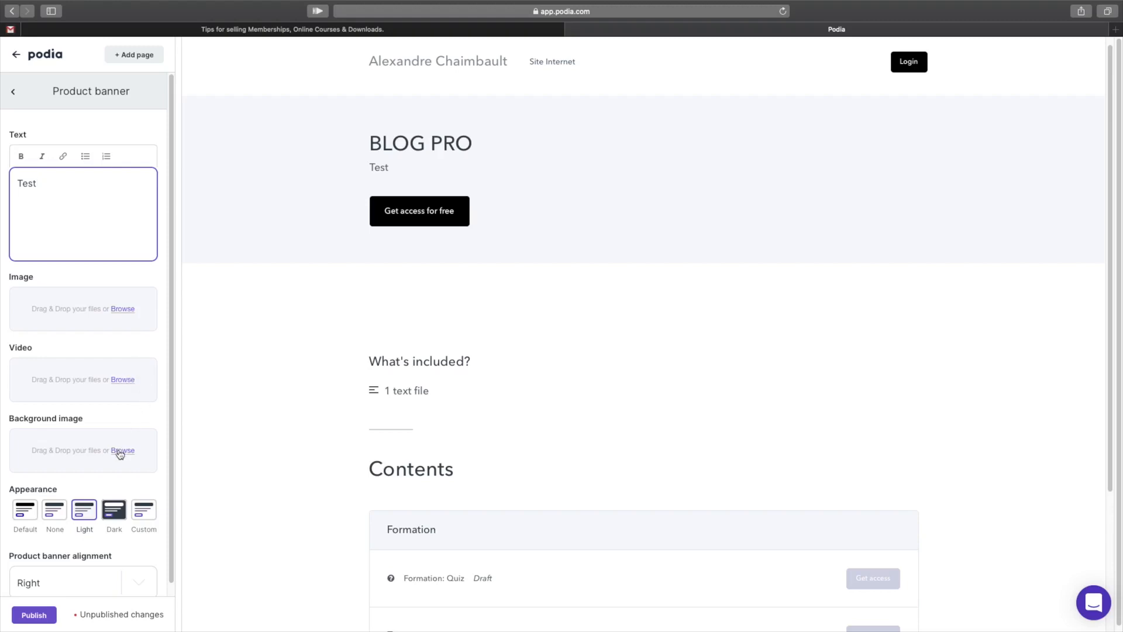
Try the Center alignment for the product banner, and set the alignment to Left.
scroll(65, 421, "down", 1)
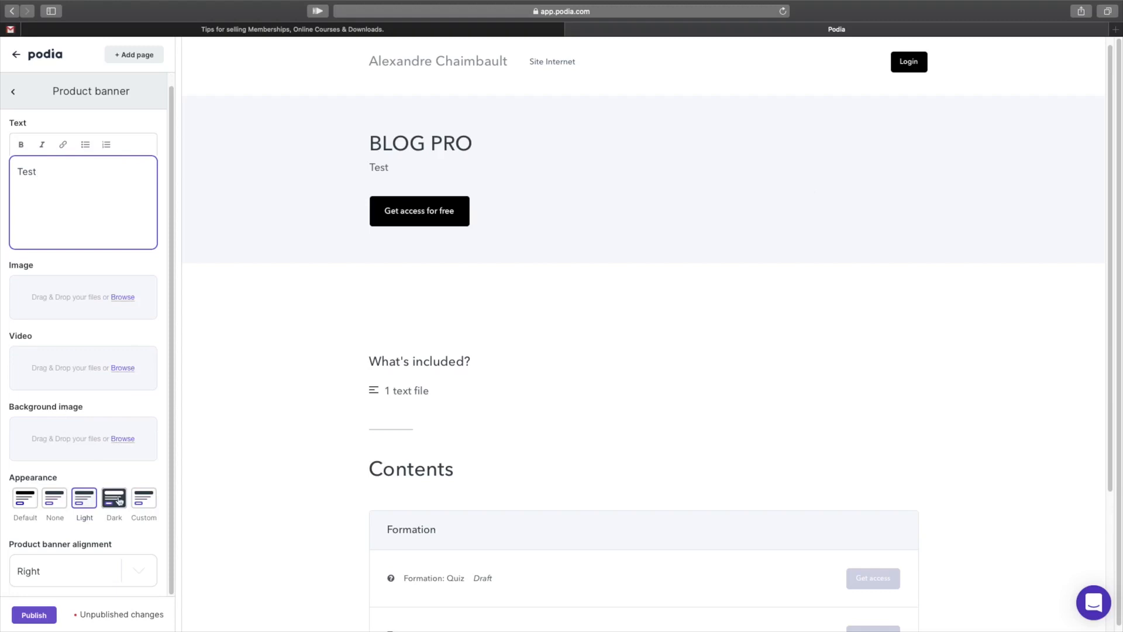
left_click(140, 572)
left_click(130, 582)
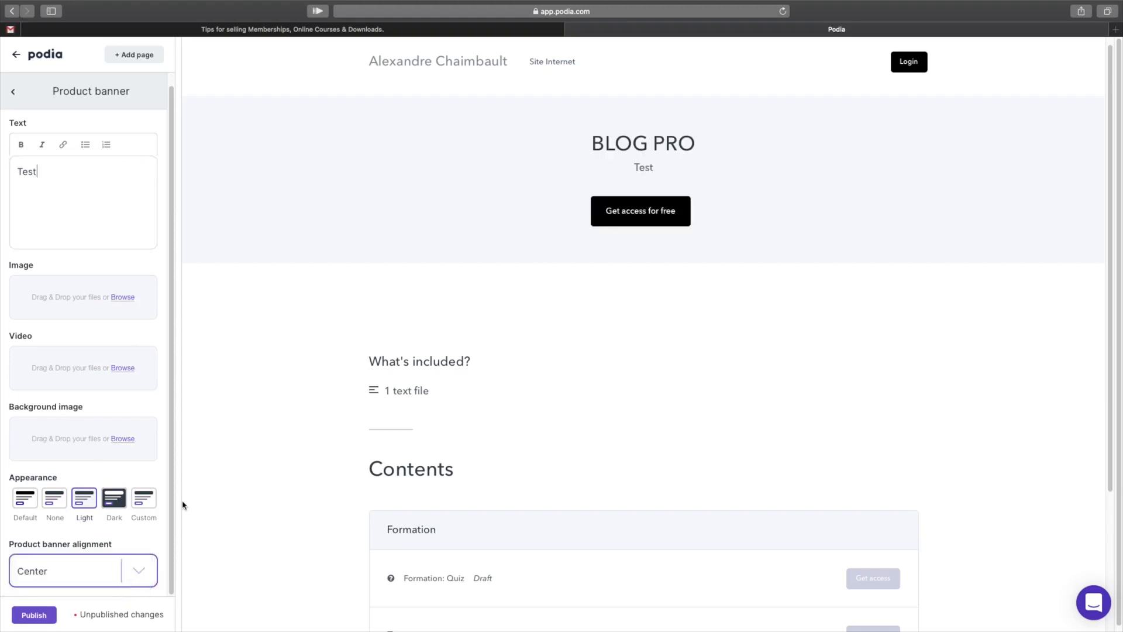
left_click(149, 567)
left_click(129, 548)
Try the Custom appearance on the product banner, and set the appearance to Dark.
left_click(146, 503)
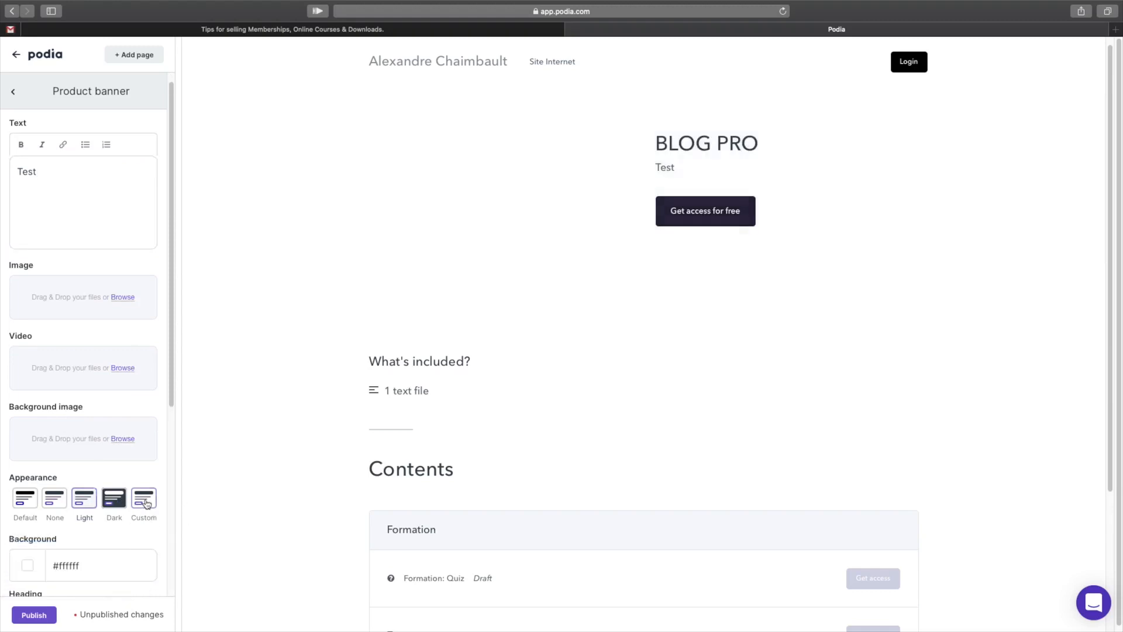
scroll(120, 514, "down", 4)
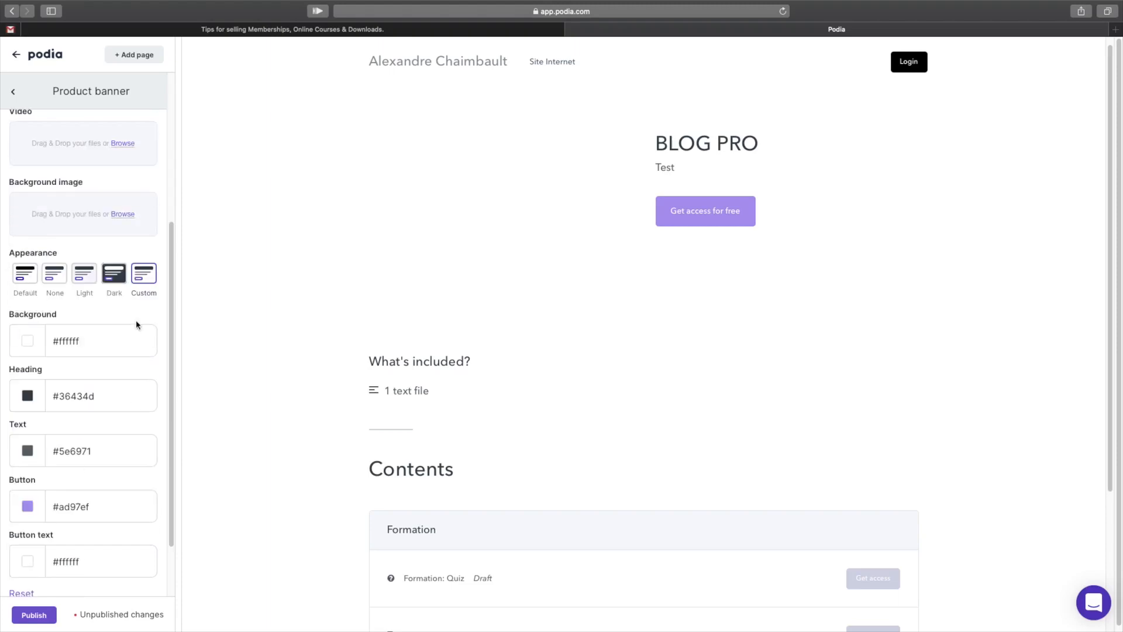
left_click(117, 271)
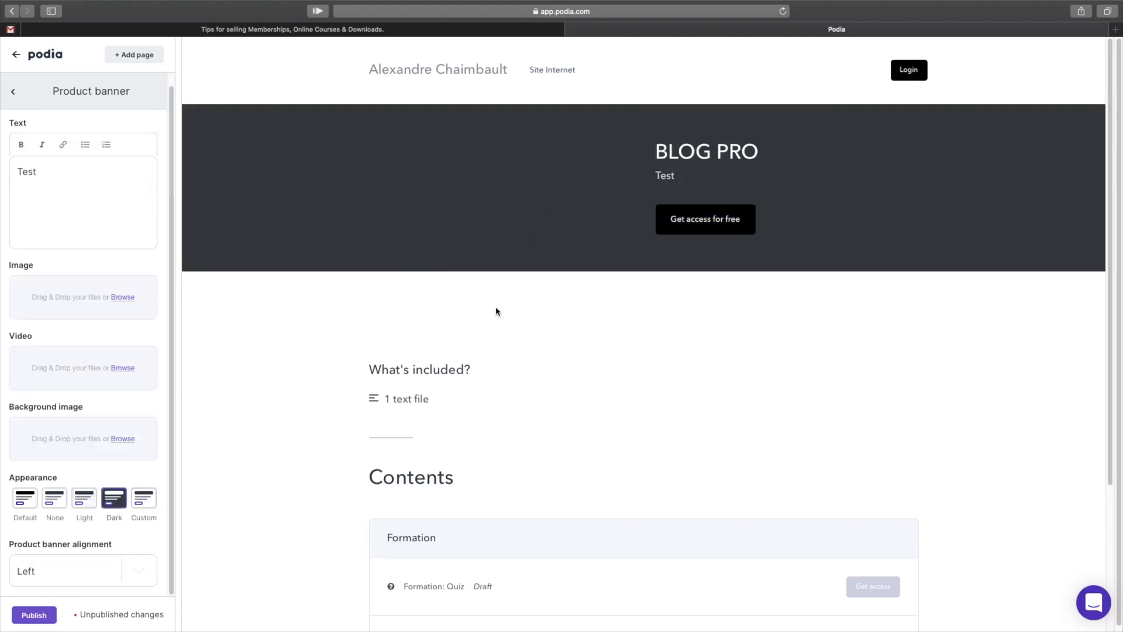
left_click(13, 94)
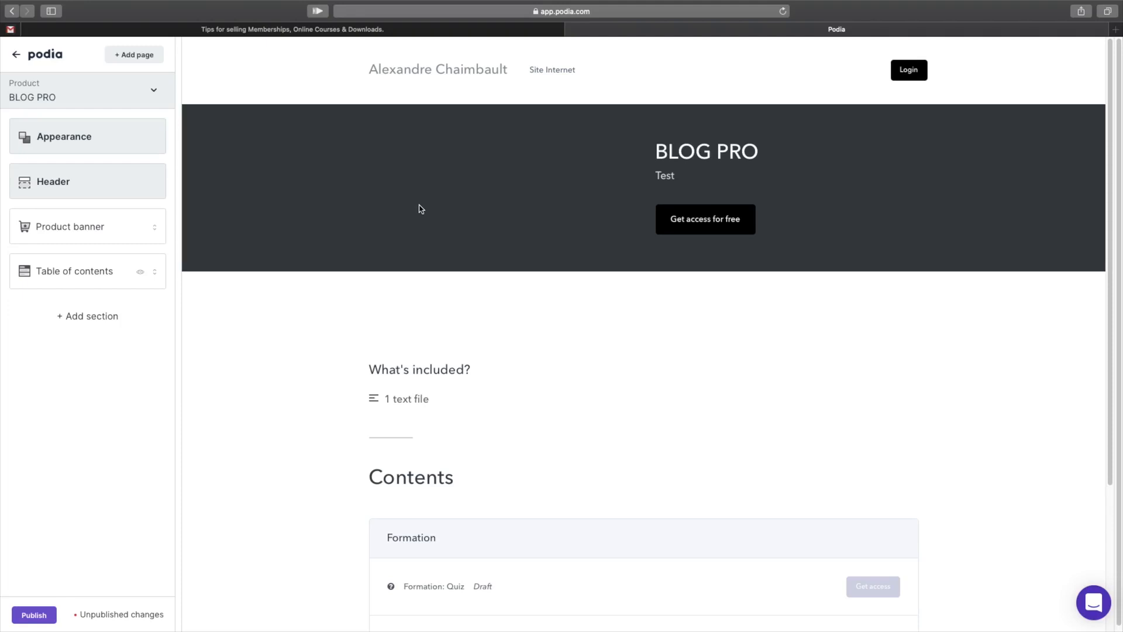
Leave the store editor for the dashboard, look it over, and open the Memberships page.
left_click(15, 54)
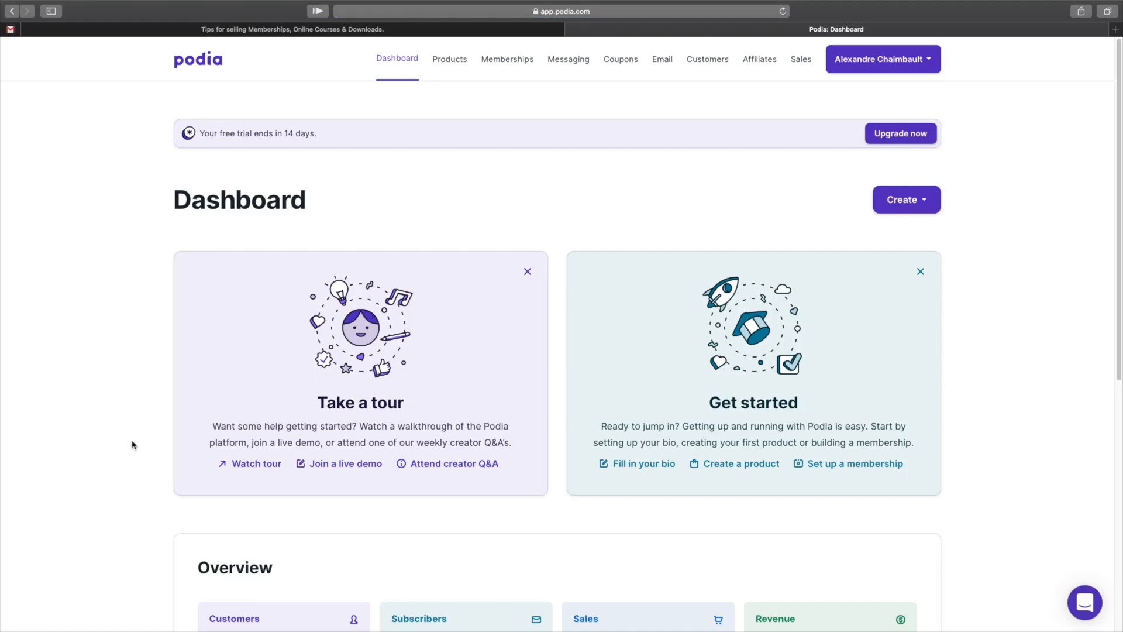
scroll(231, 517, "down", 3)
scroll(231, 519, "up", 3)
left_click(496, 65)
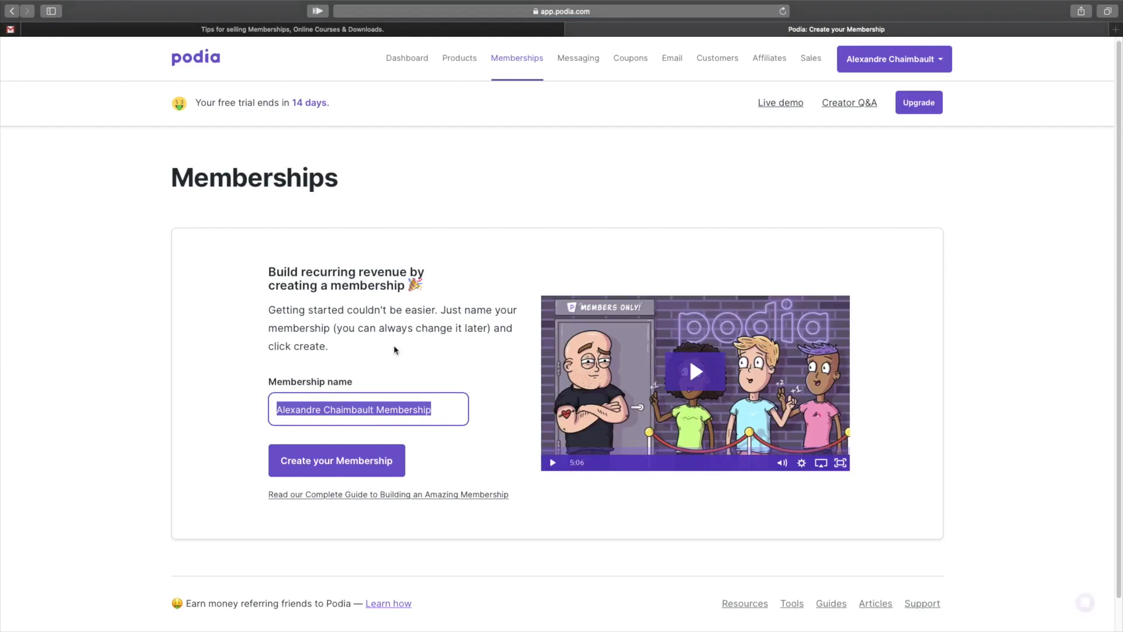
Create a membership named "Club Privé".
scroll(402, 383, "down", 1)
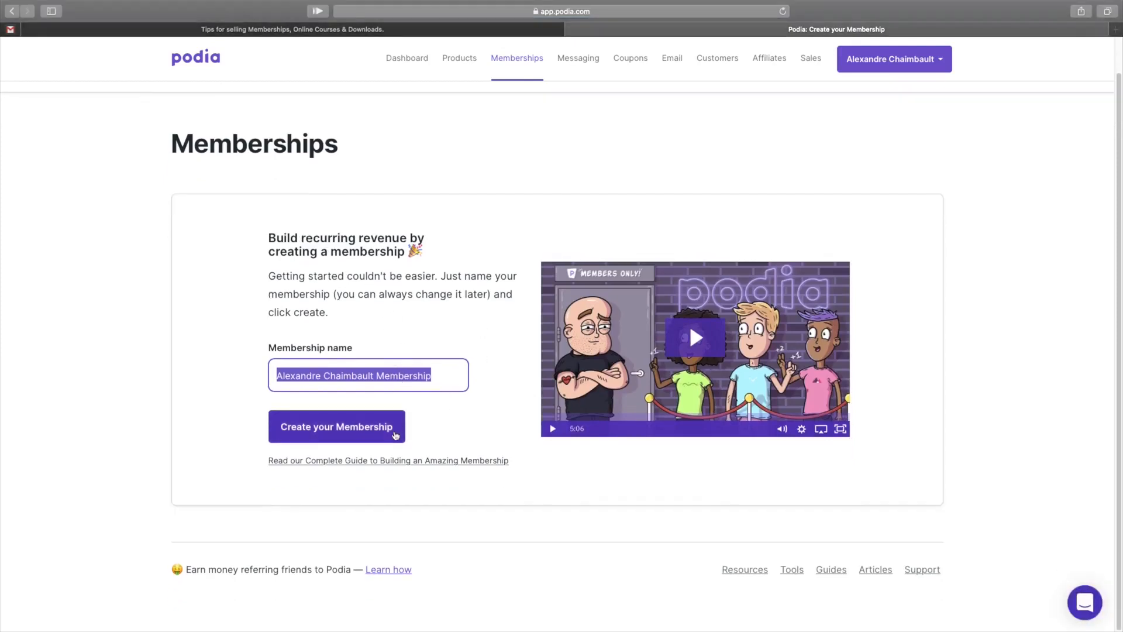
type("Club Privé")
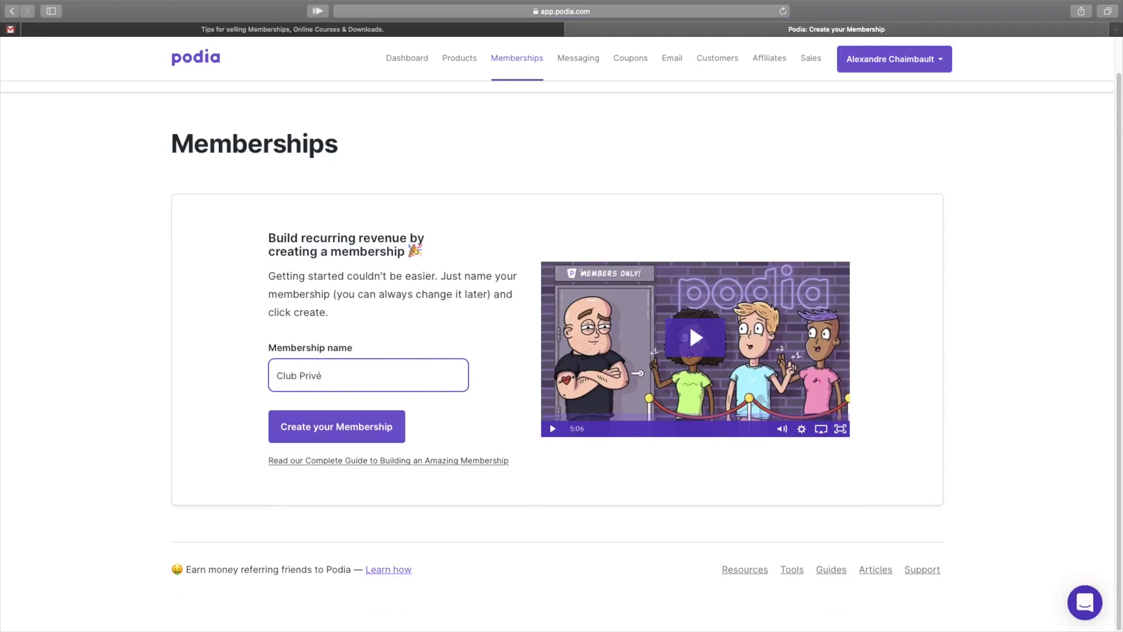
left_click(402, 437)
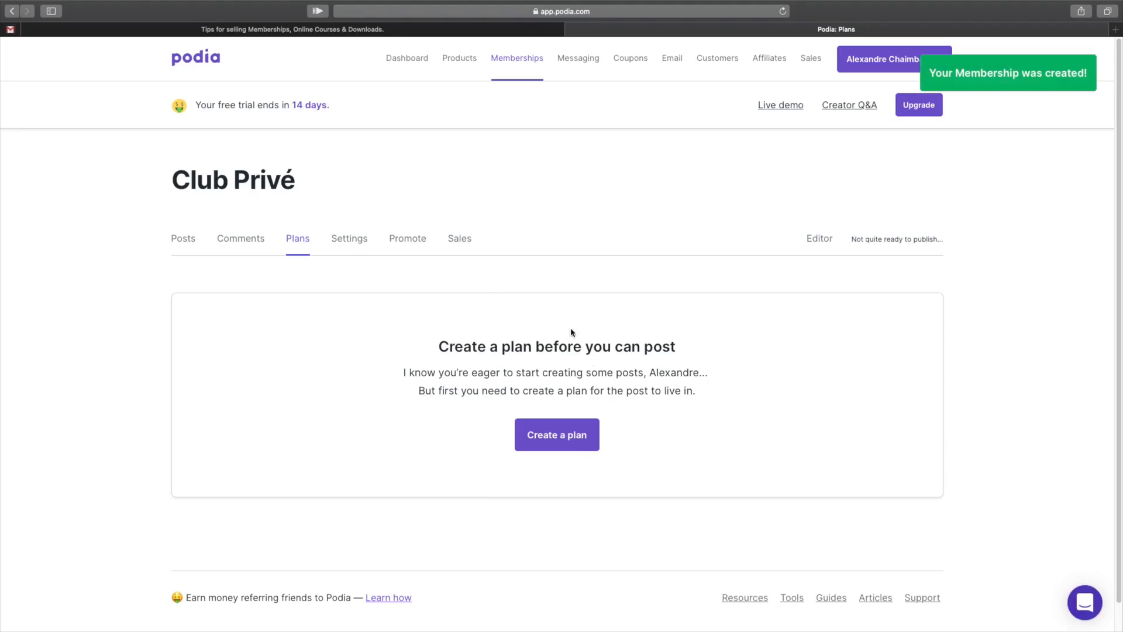
Start a new membership plan and give it access to the BLOG PRO and BUSINESS EXPRESS products.
left_click(583, 435)
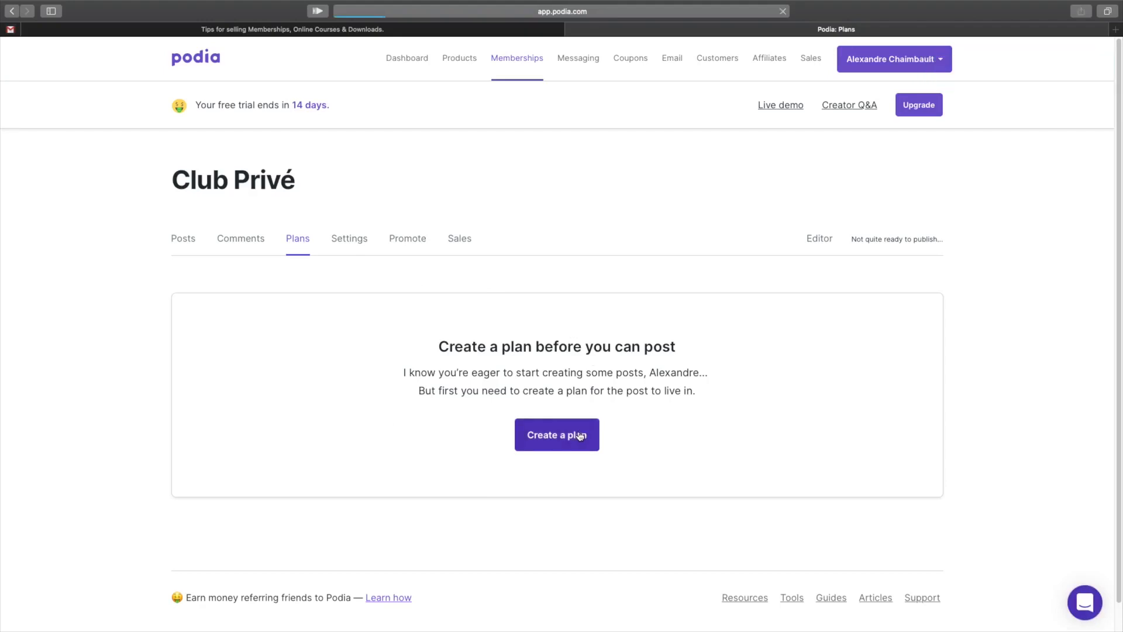
scroll(653, 316, "down", 3)
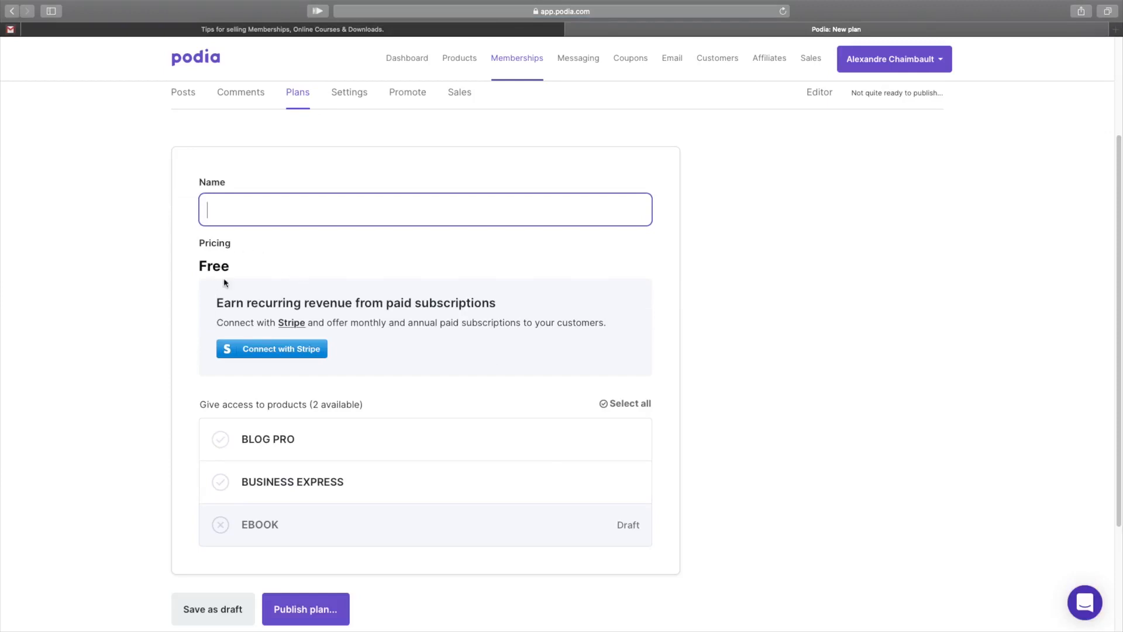
scroll(337, 325, "down", 2)
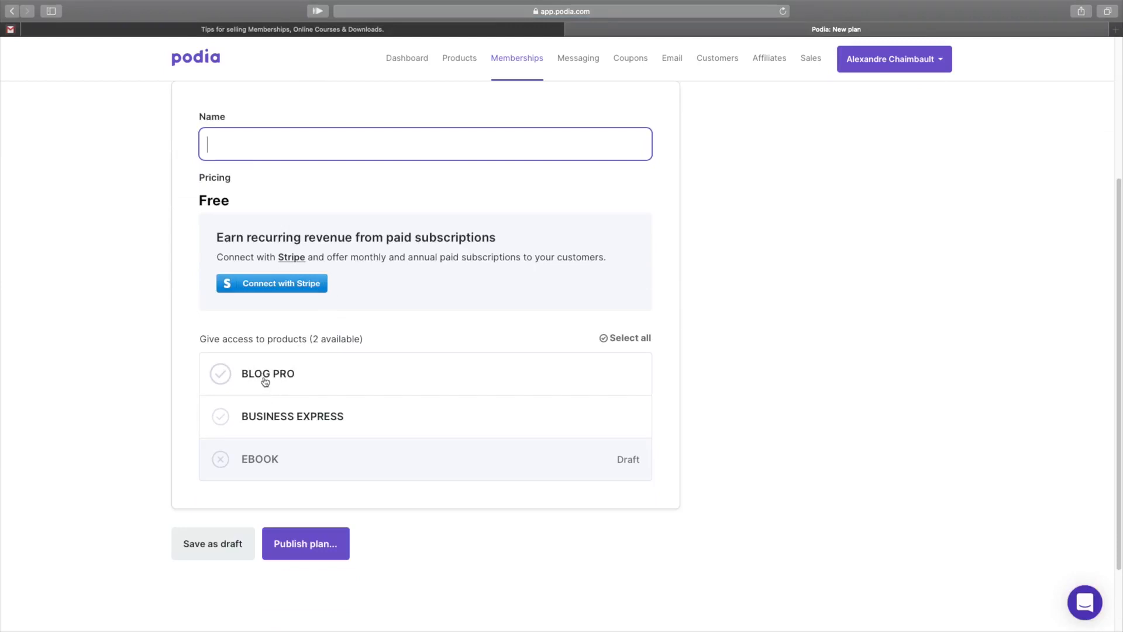
scroll(356, 384, "up", 6)
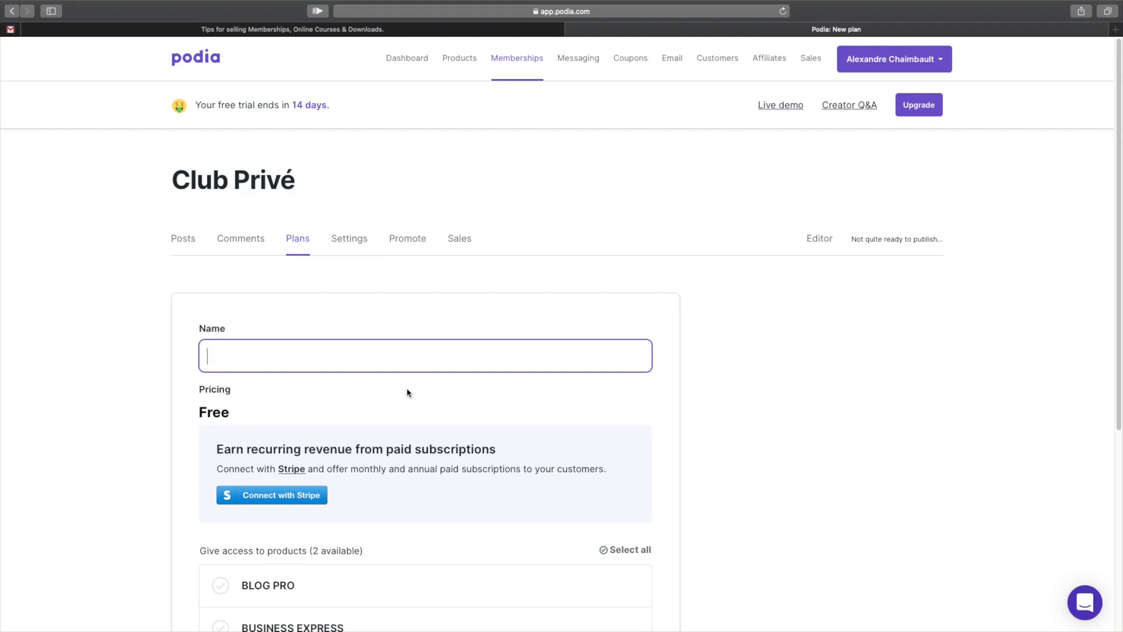
scroll(258, 357, "down", 2)
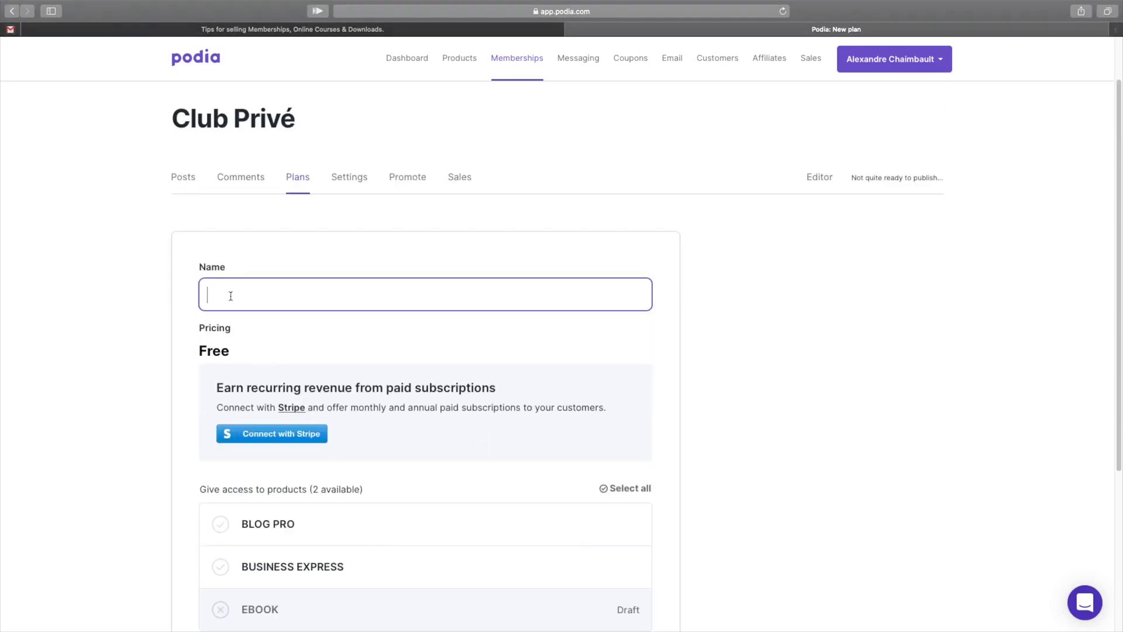
scroll(286, 304, "down", 2)
scroll(281, 485, "down", 3)
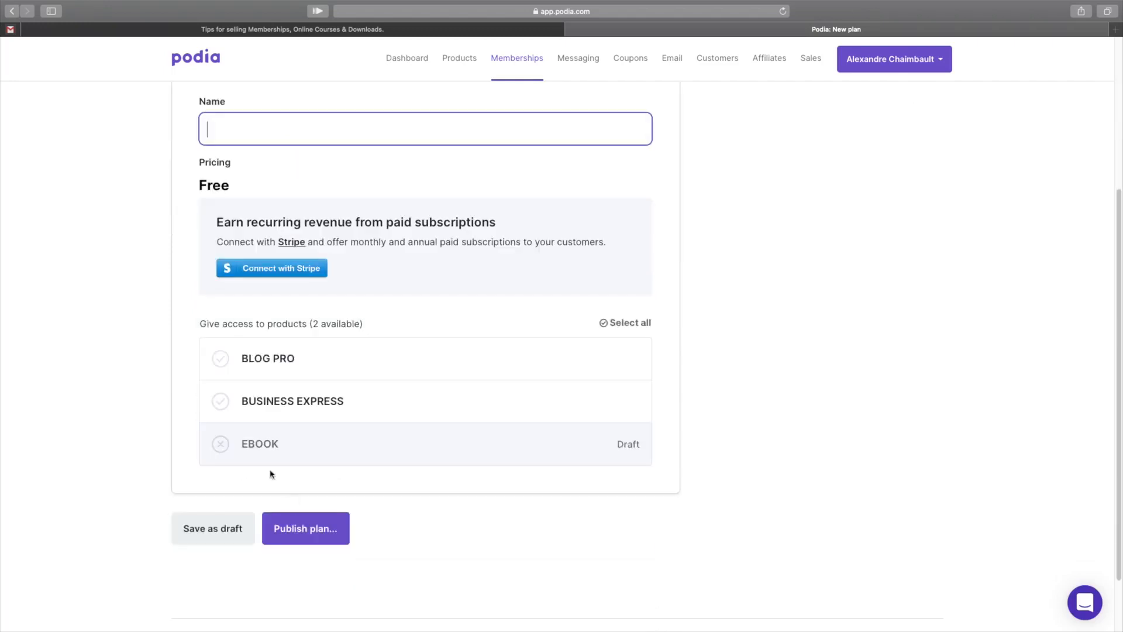
left_click(221, 359)
left_click(221, 411)
Name the new plan "CLUB PRIVÉ" and publish it.
left_click(260, 116)
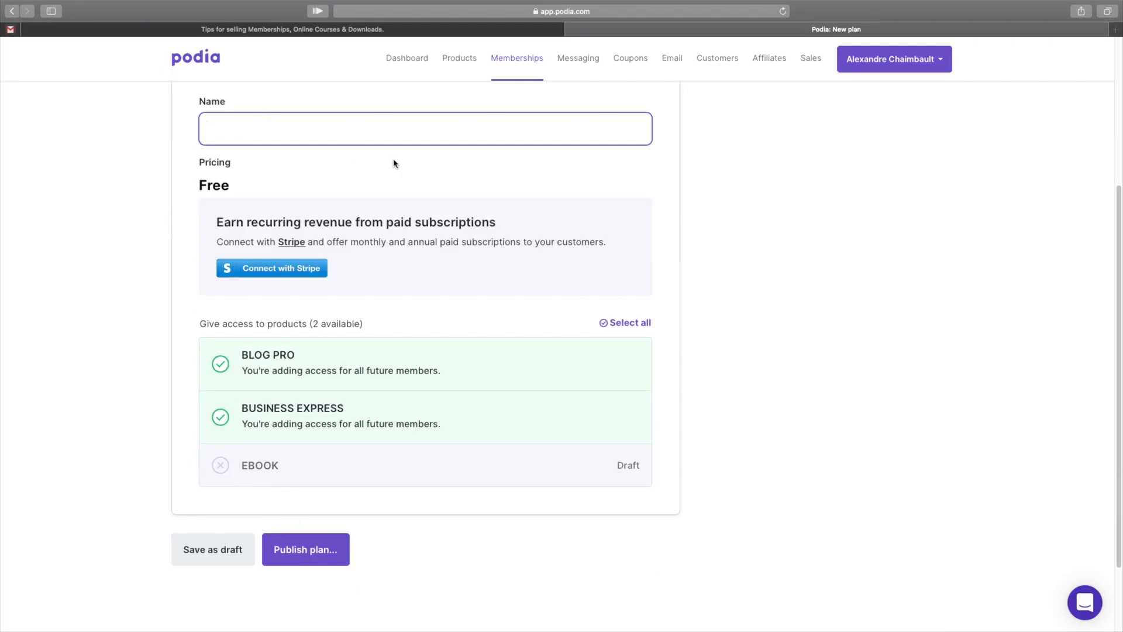
type("Clu")
key("BackSpace")
key("BackSpace")
type("LUB PRIVÉ")
left_click(304, 548)
left_click(609, 244)
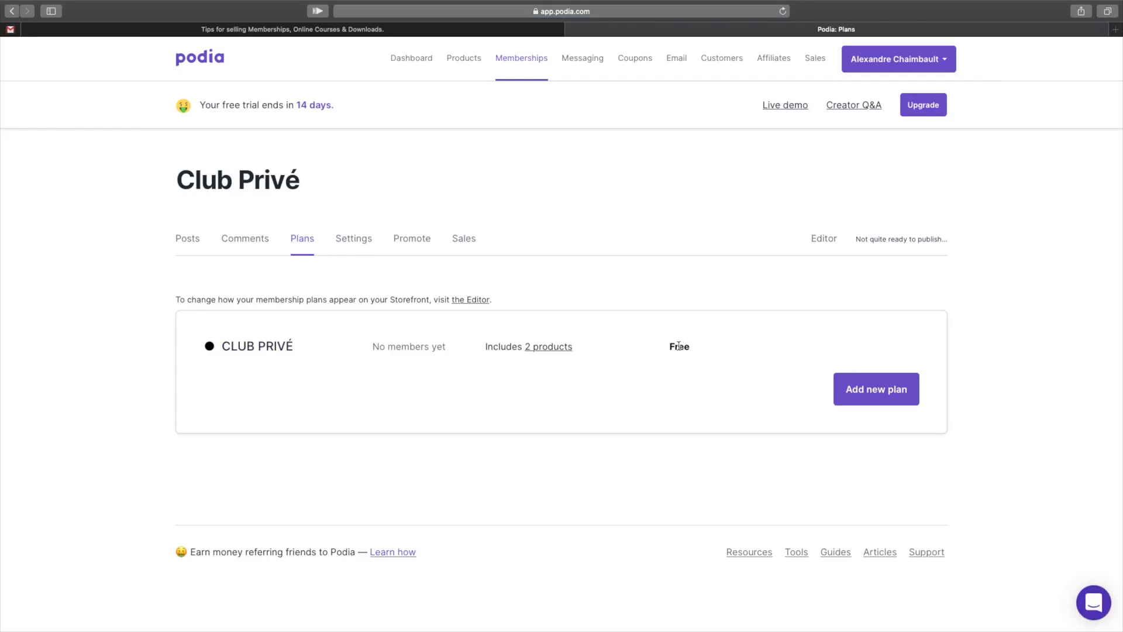
Look over the Club Privé membership's Settings, Promote and Sales pages.
mouse_move(534, 351)
left_click(339, 244)
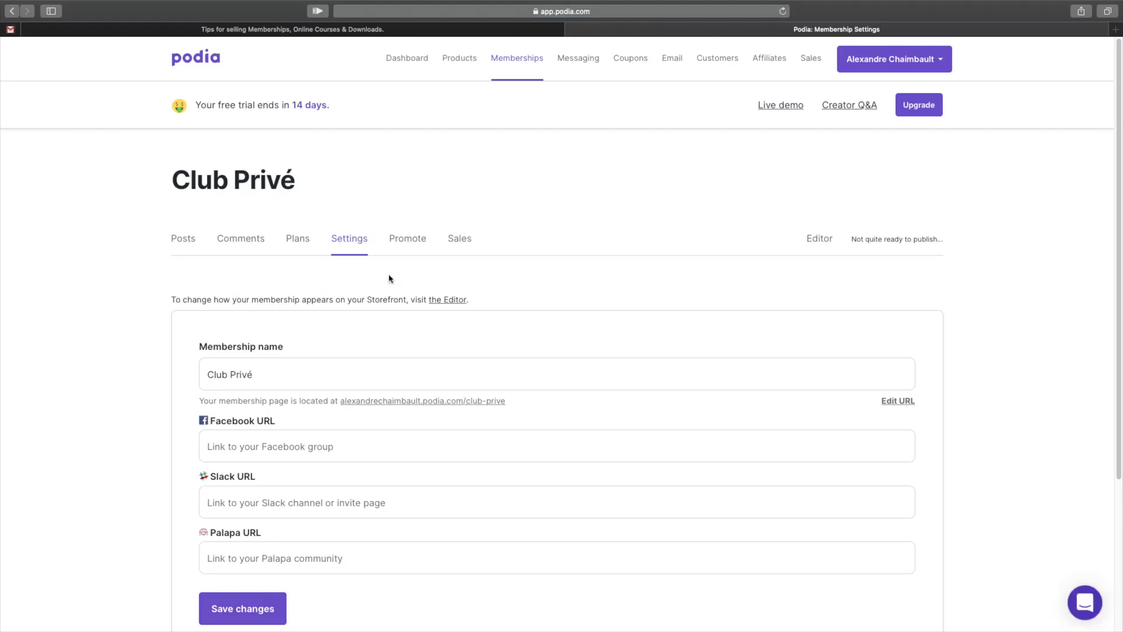
scroll(480, 339, "down", 2)
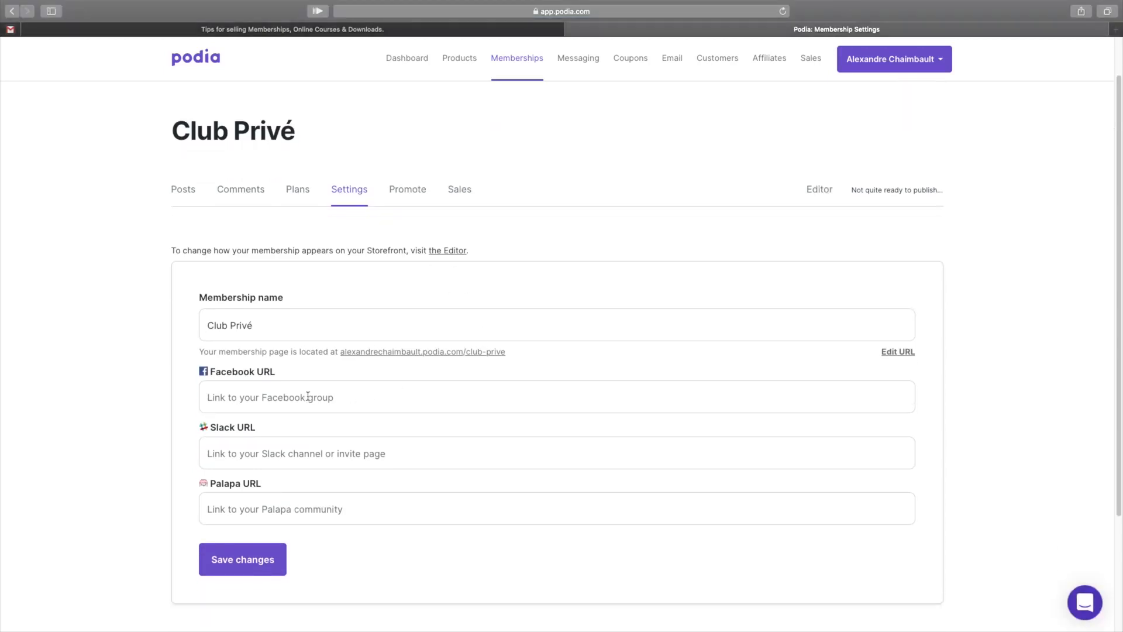
left_click(310, 395)
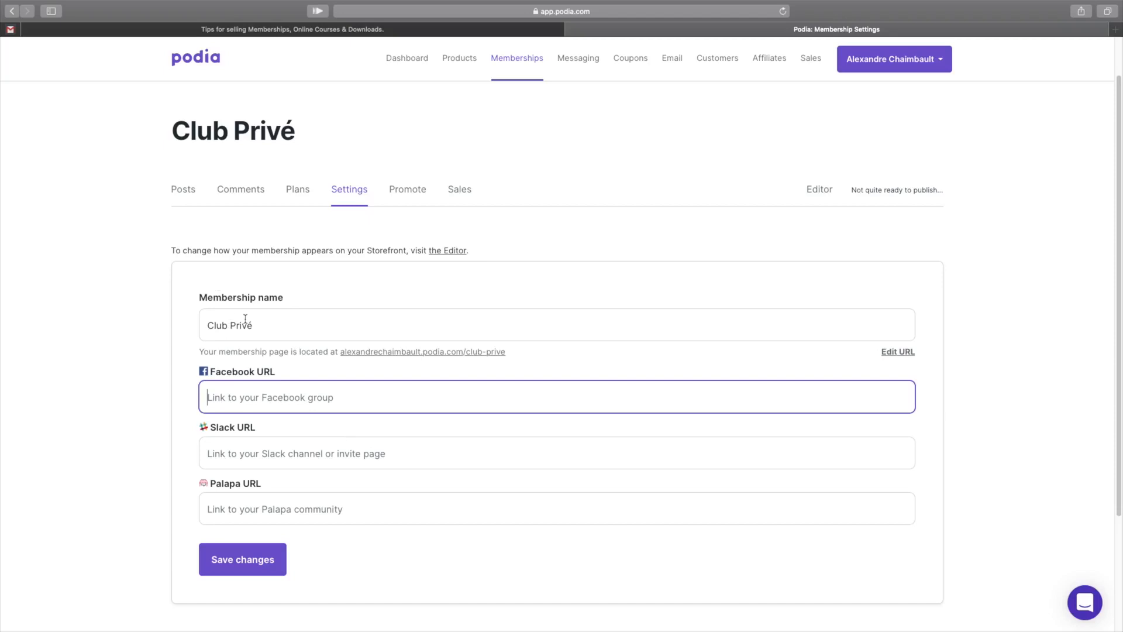
left_click(406, 200)
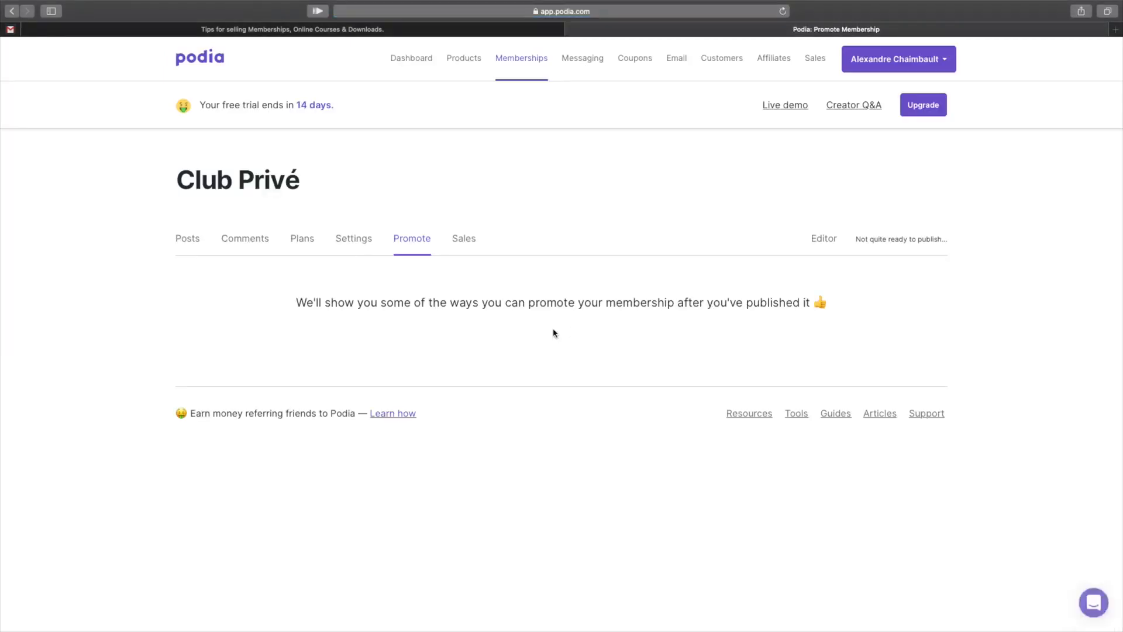
left_click(460, 240)
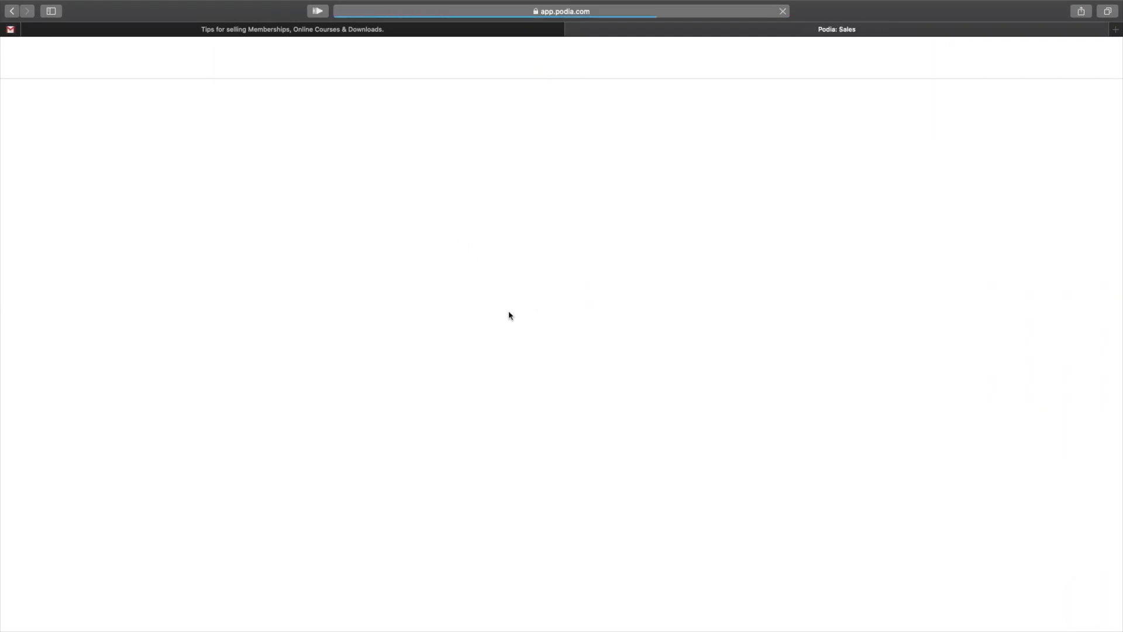
scroll(521, 456, "down", 3)
scroll(521, 458, "up", 3)
View the Posts and Comments pages of the Club Privé membership.
left_click(192, 241)
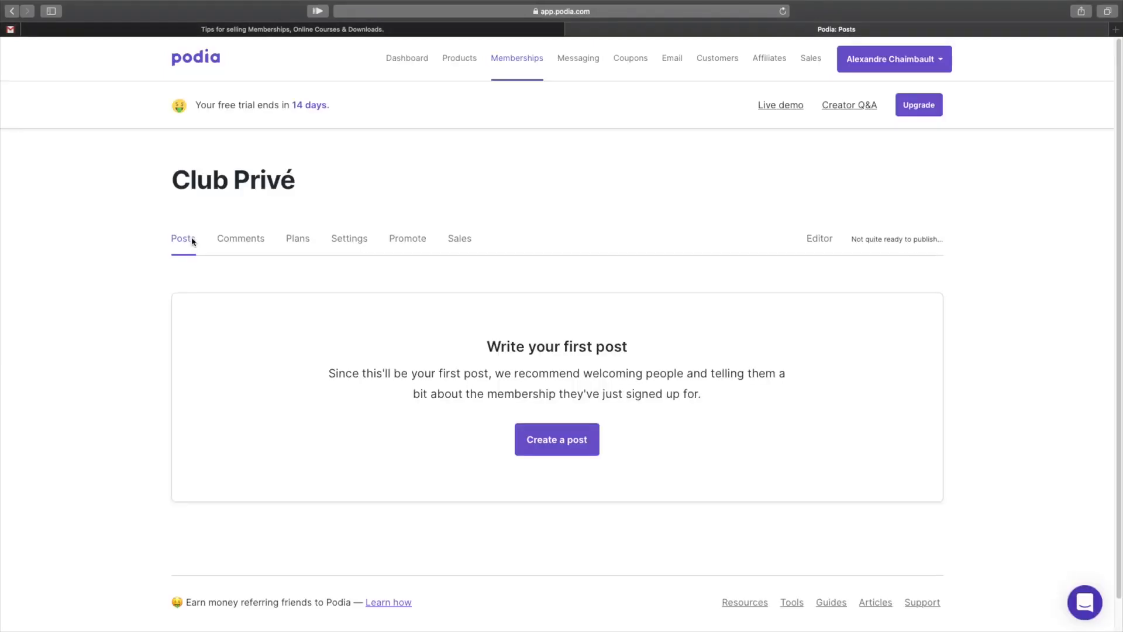
left_click(227, 238)
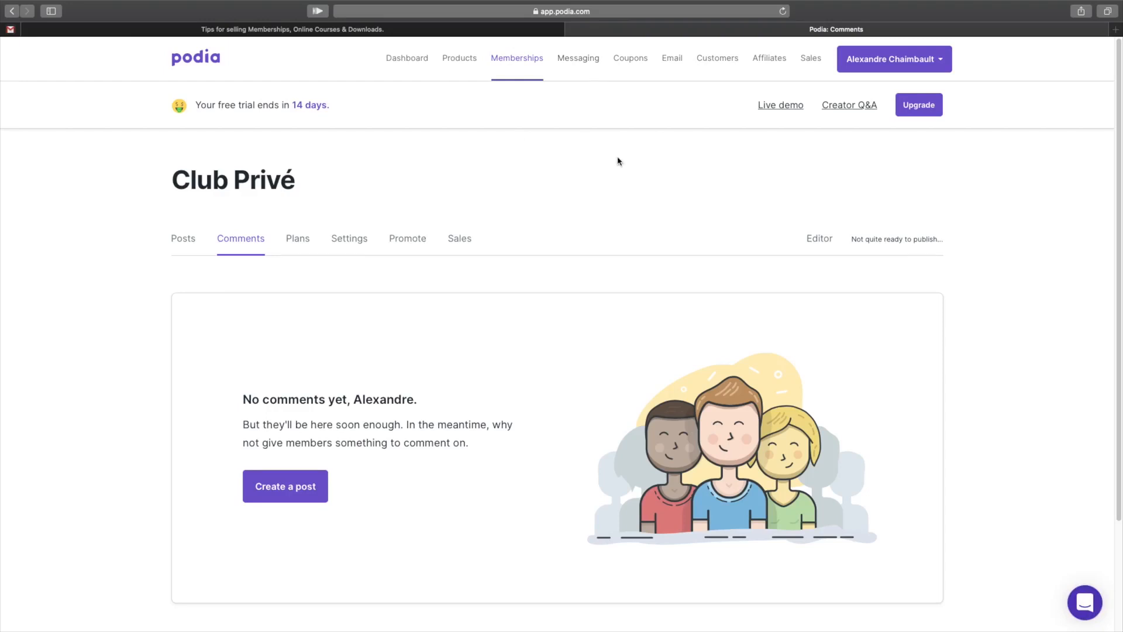
scroll(594, 369, "down", 5)
scroll(481, 452, "up", 5)
Look over the Messaging page, and open and close the support chat widget there.
left_click(589, 72)
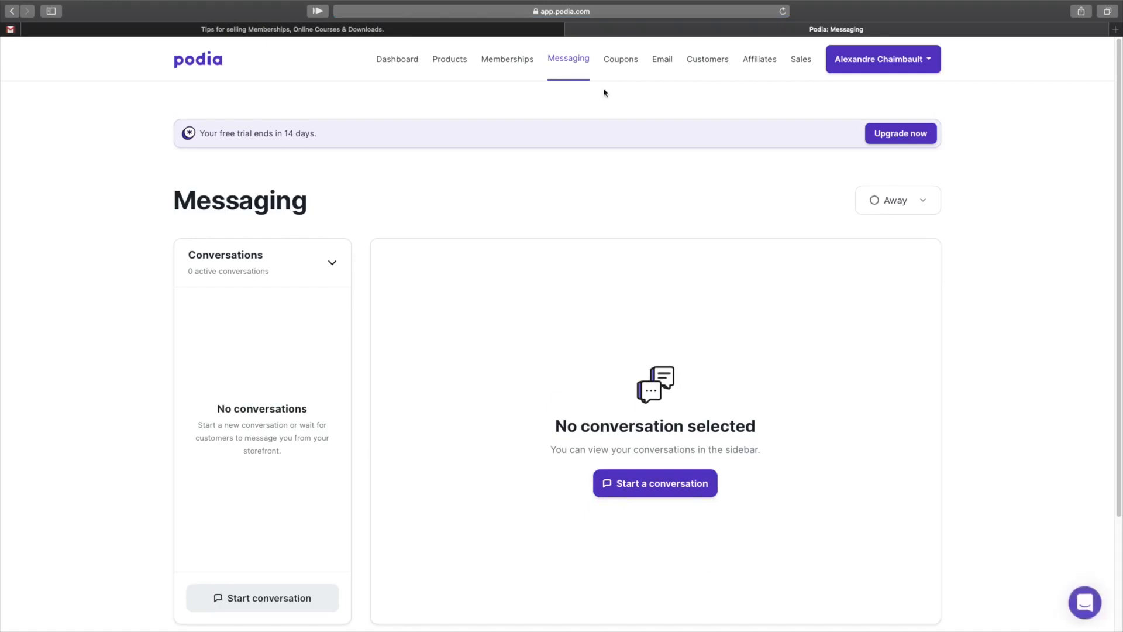
scroll(684, 259, "down", 3)
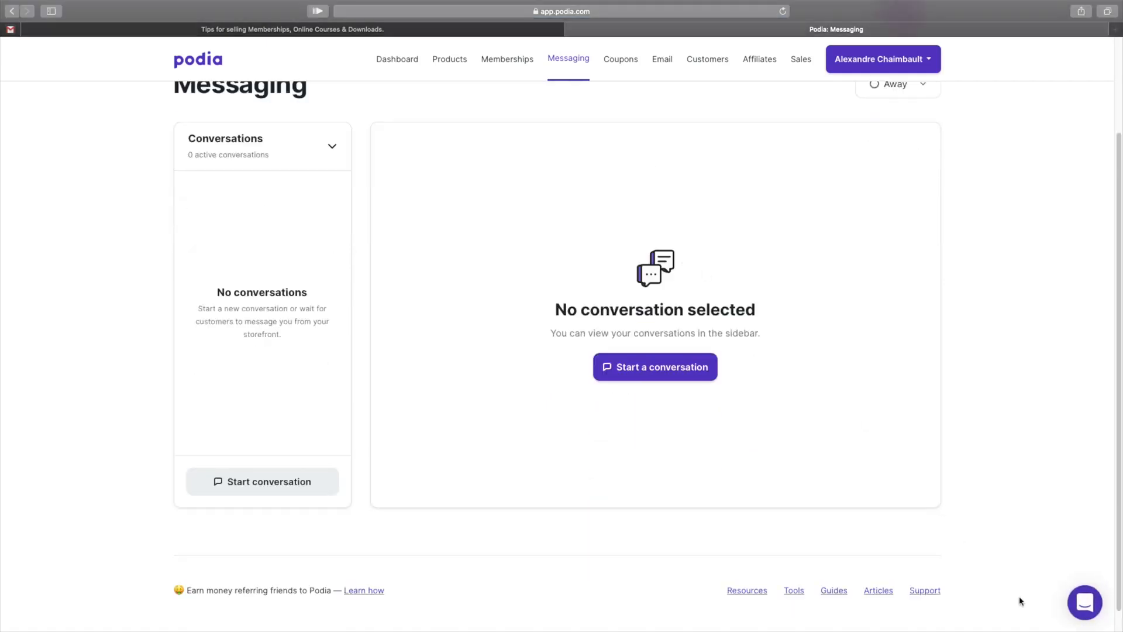
scroll(1019, 597, "up", 2)
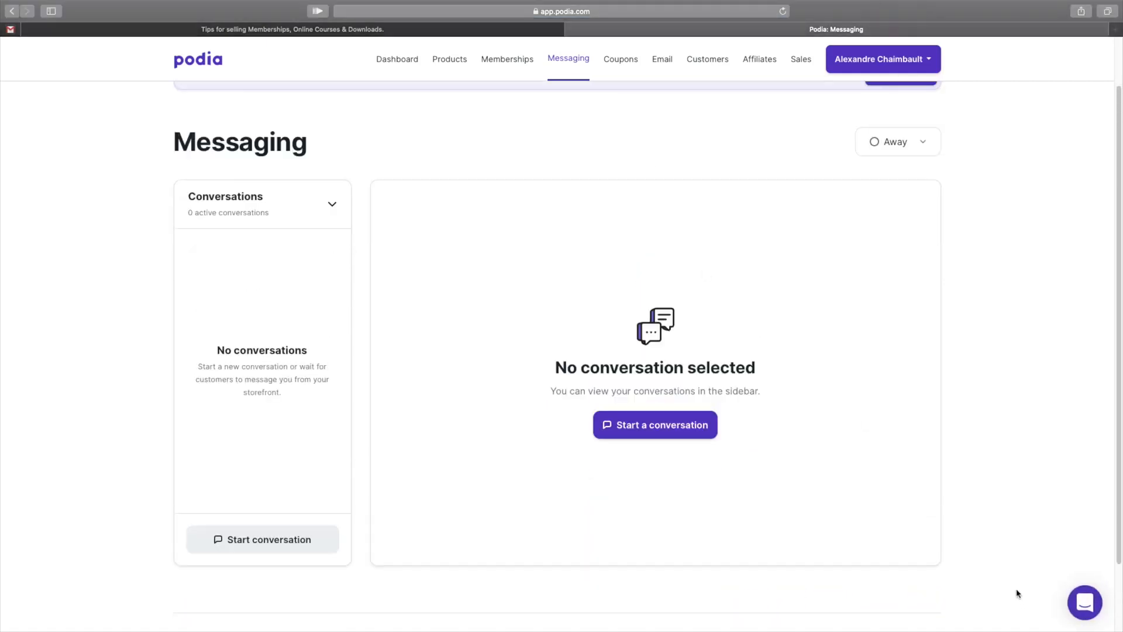
left_click(1082, 608)
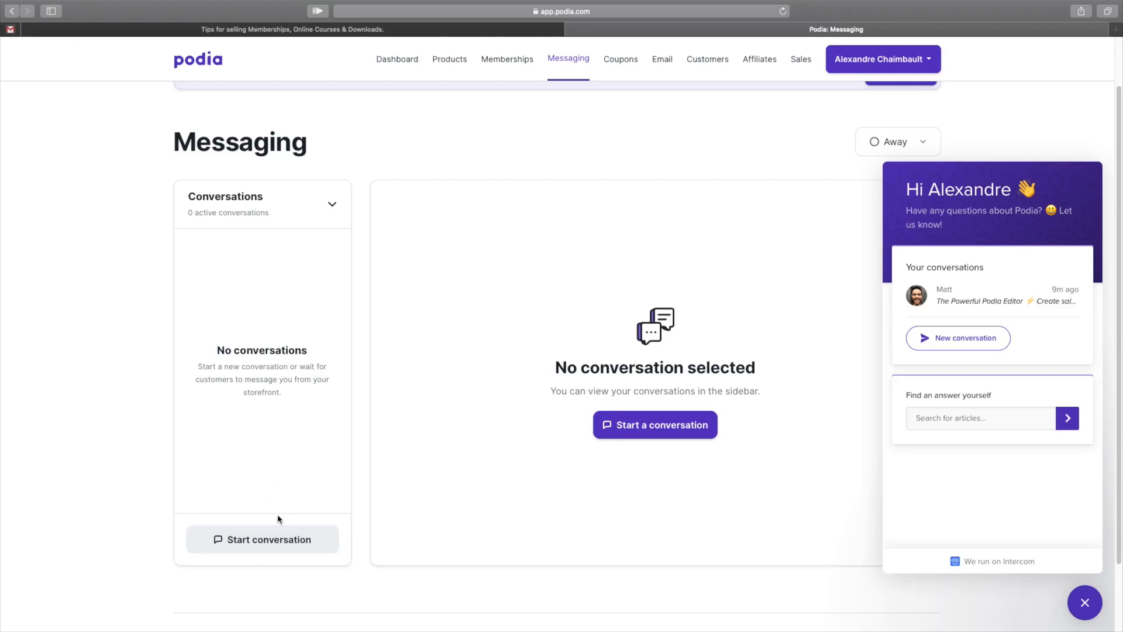
scroll(280, 519, "up", 2)
left_click(1085, 602)
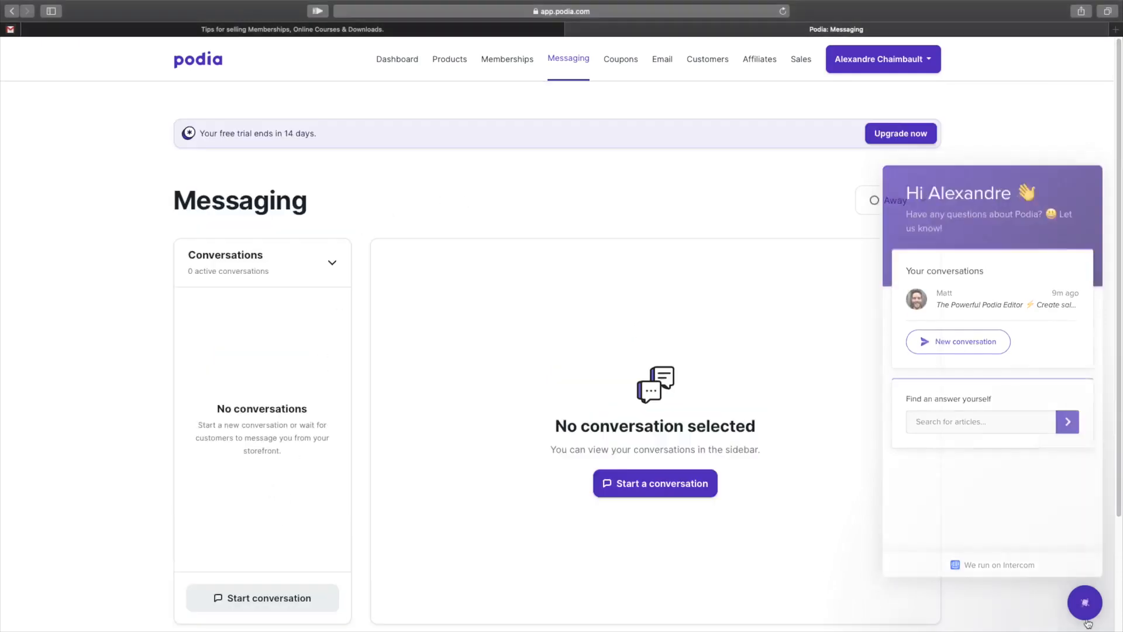
Start a new coupon on the Coupons page with the code BLACKFRIDAY.
left_click(616, 62)
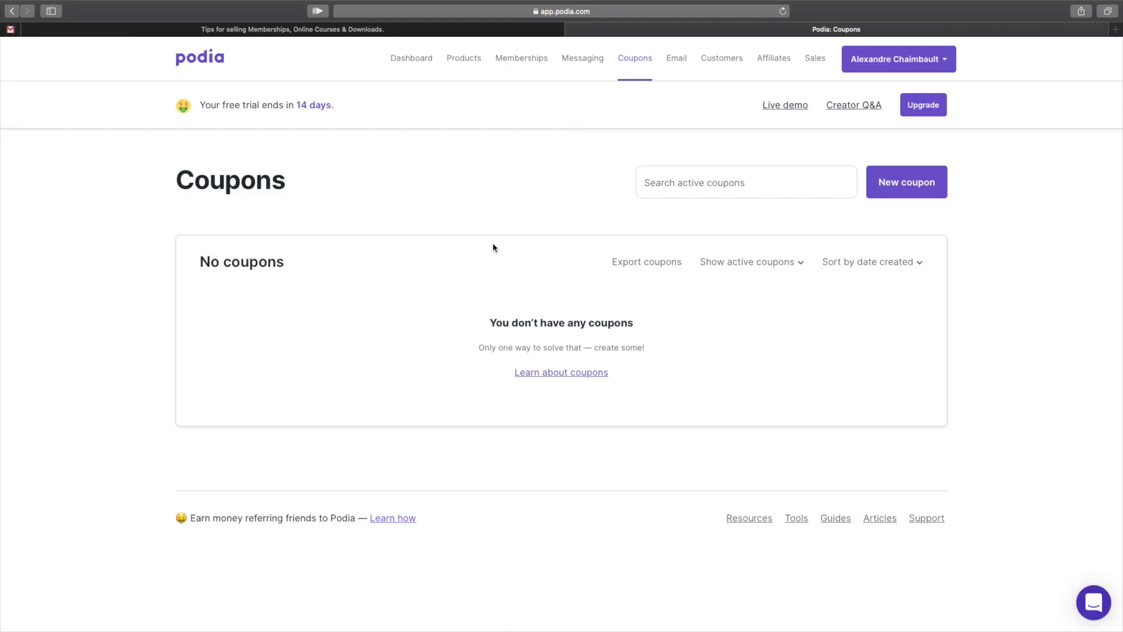
left_click(901, 195)
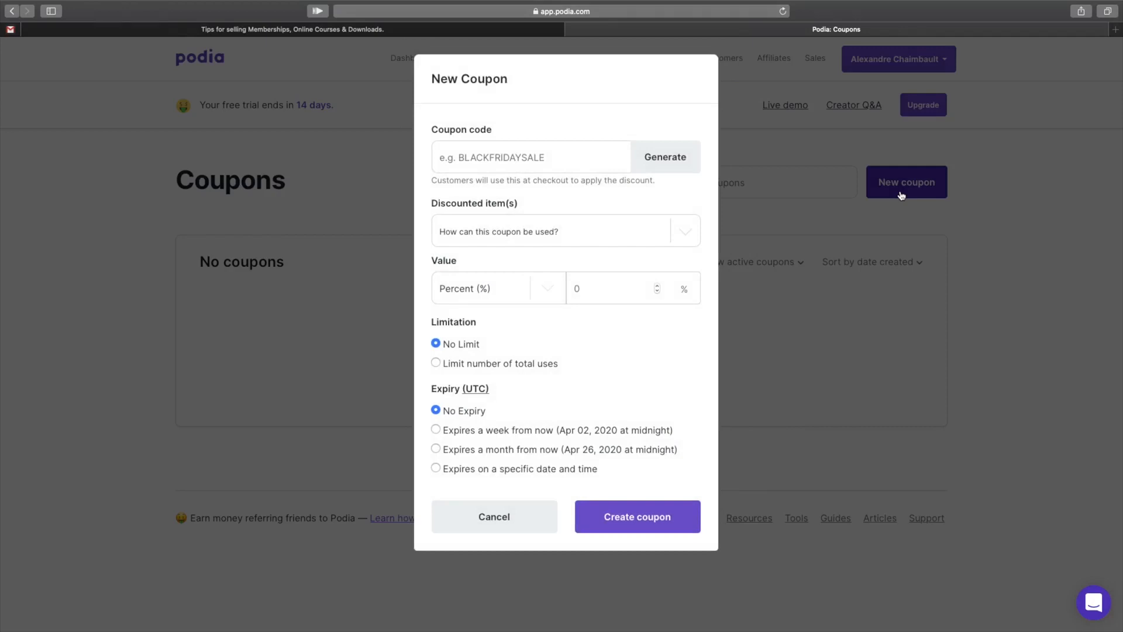
left_click(519, 162)
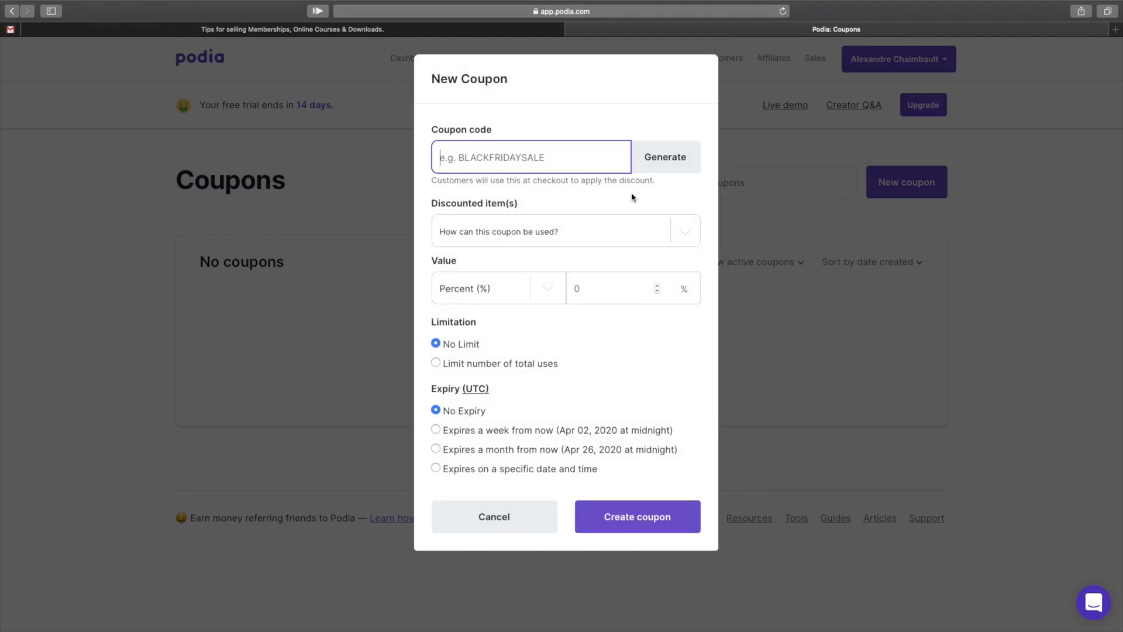
type("BLACK")
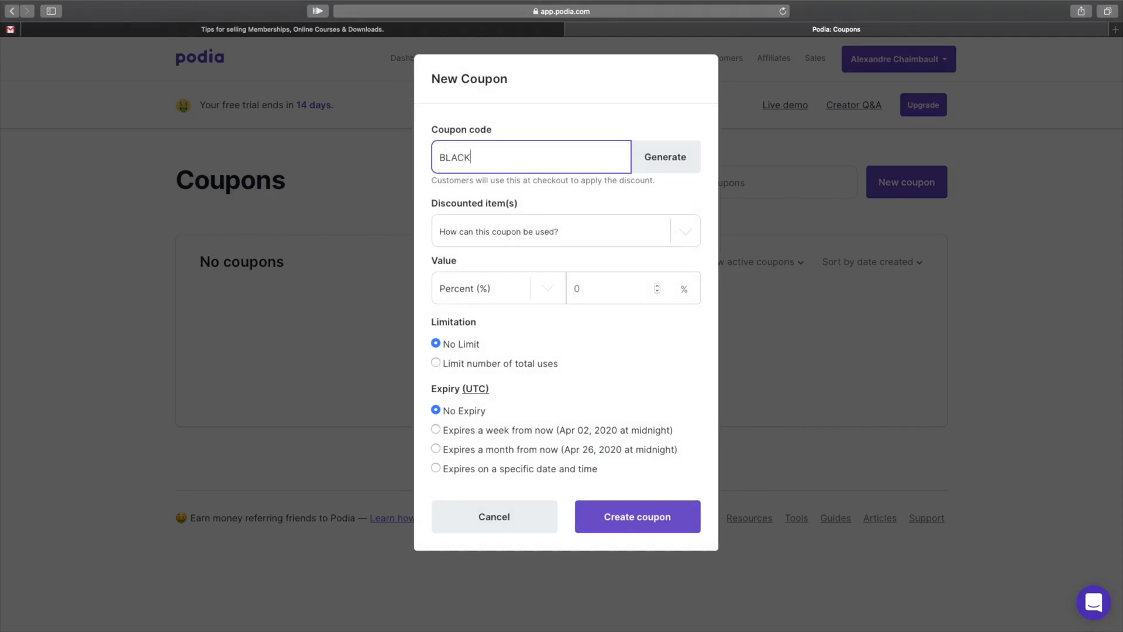
type("FRIDAY")
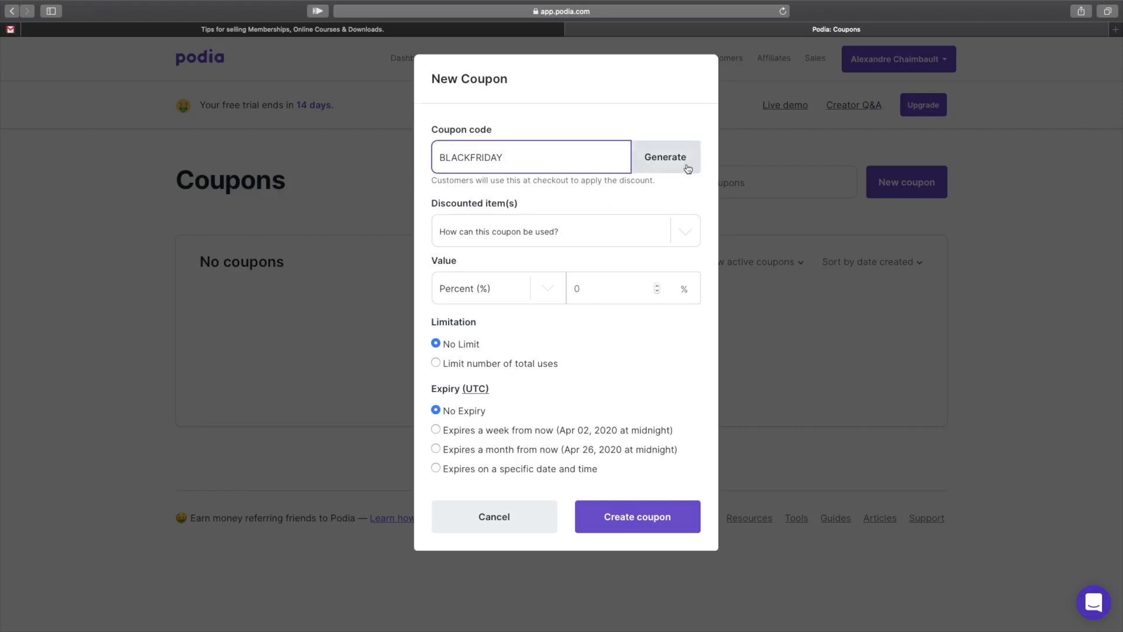
Try Products only for the coupon's discounted items, and set them to Selected products.
left_click(692, 226)
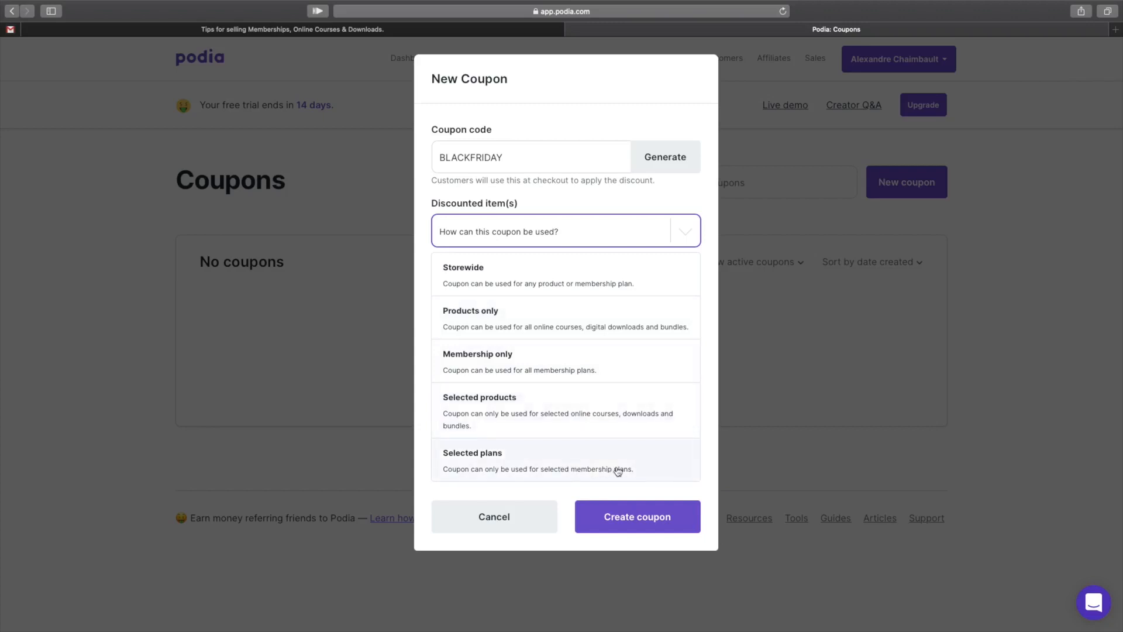
left_click(656, 331)
left_click(621, 235)
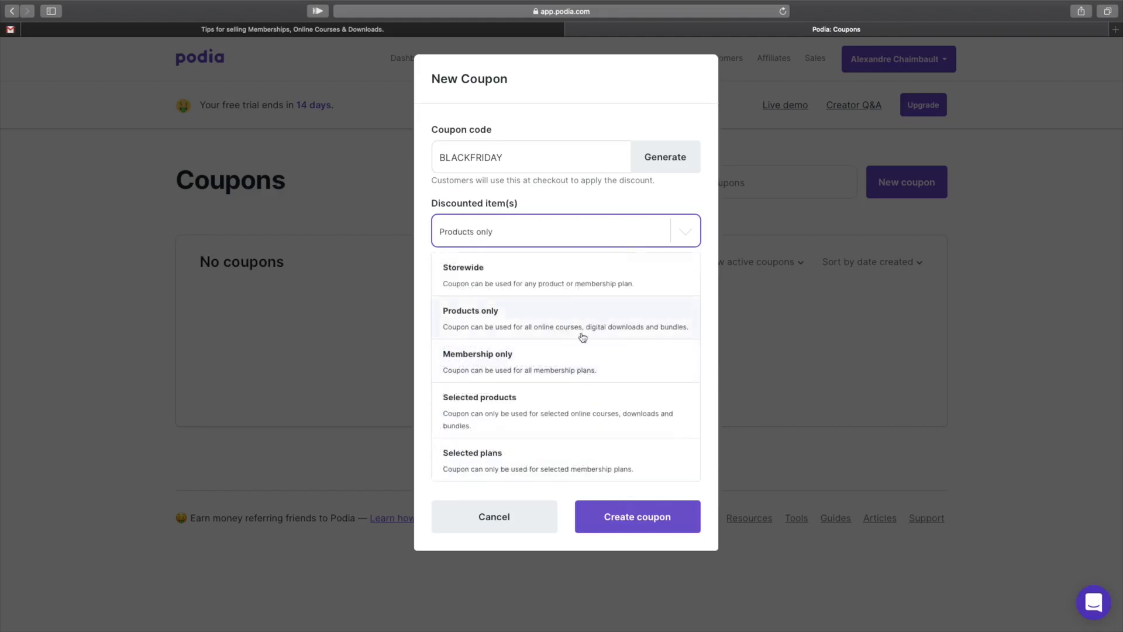
left_click(570, 413)
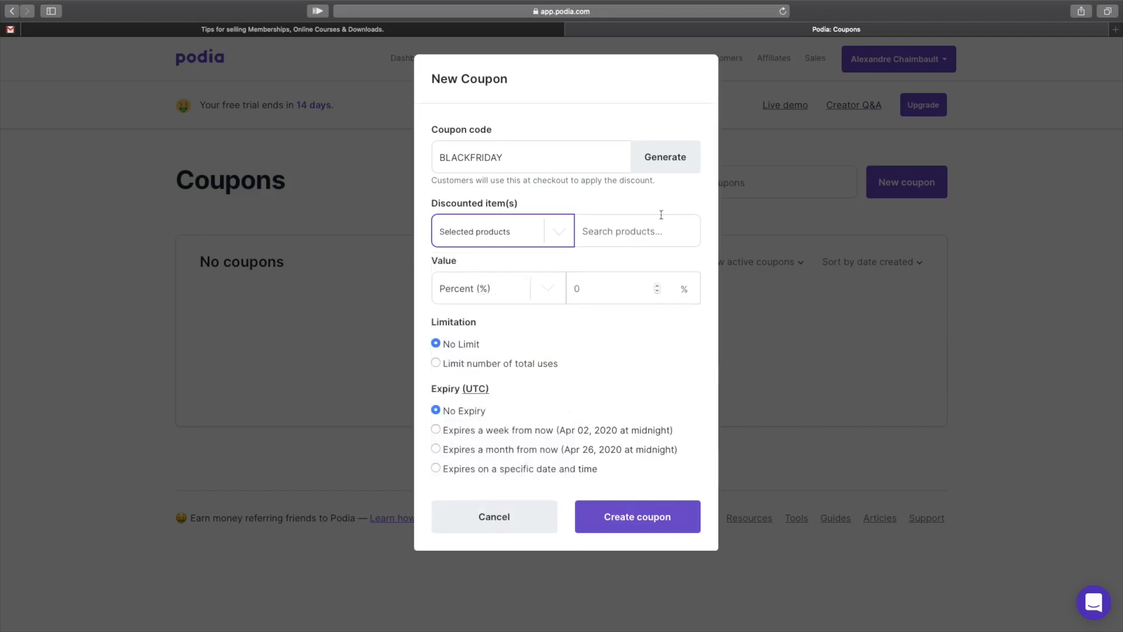
Search the coupon's products for "blog" and "bus", and add BUSINESS EXPRESS as the discounted product.
left_click(650, 232)
type("blog")
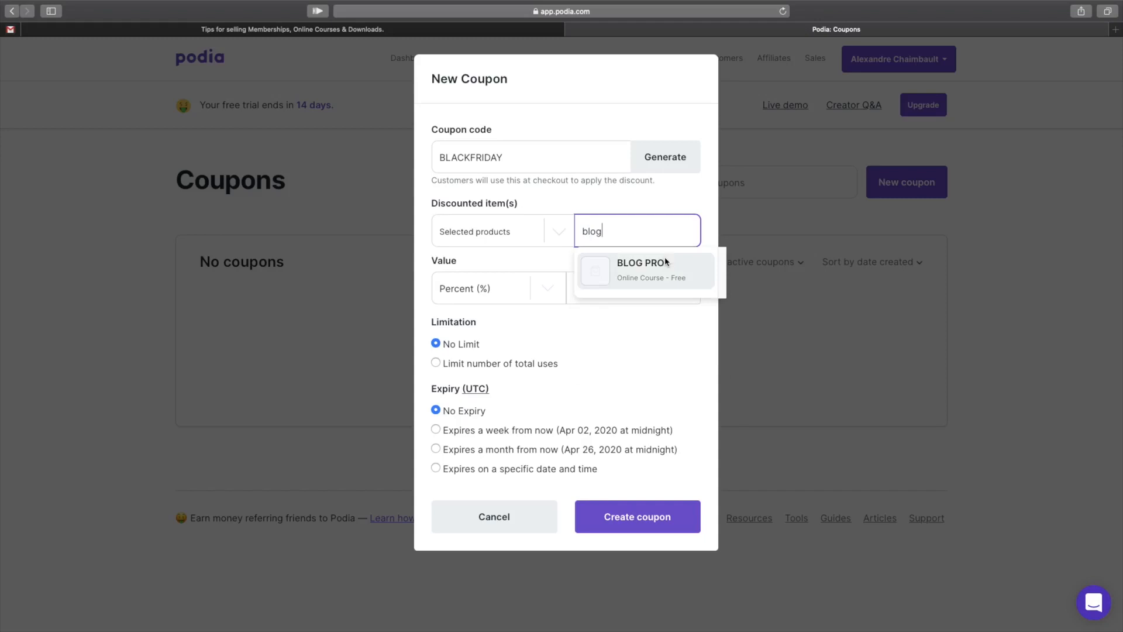
key("BackSpace")
key("BackSpace")
key("BackSpace")
type("us")
left_click(665, 276)
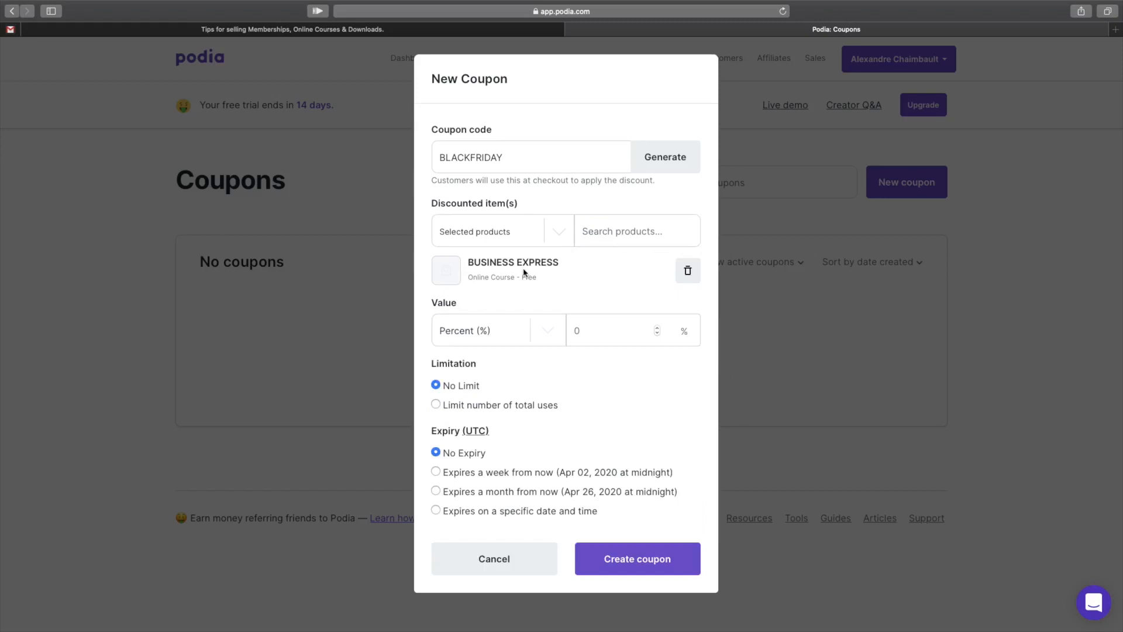
Try a value of 70 percent for the coupon, and switch its value type to Amount ($).
left_click(497, 331)
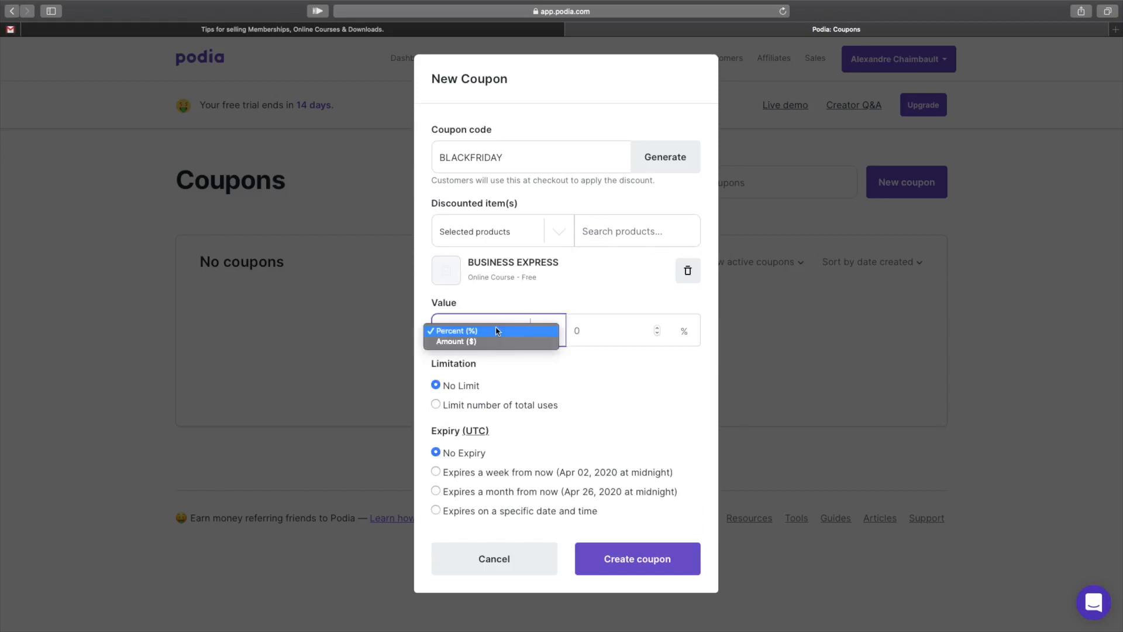
left_click(497, 331)
left_click(497, 331)
left_click(498, 331)
left_click(594, 330)
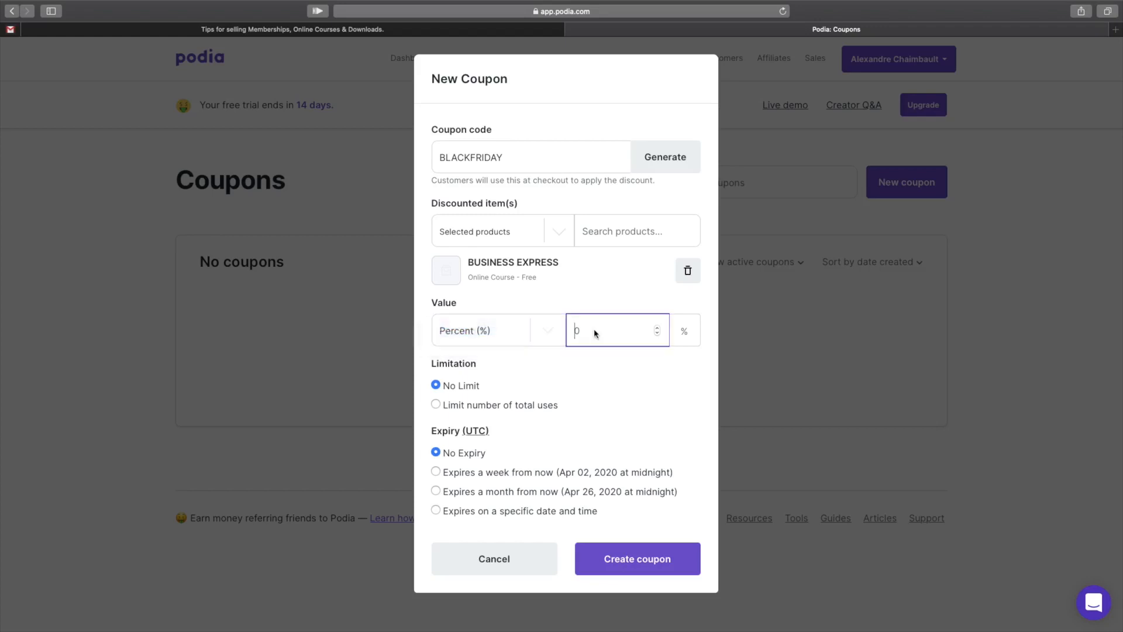
type("70")
left_click(547, 328)
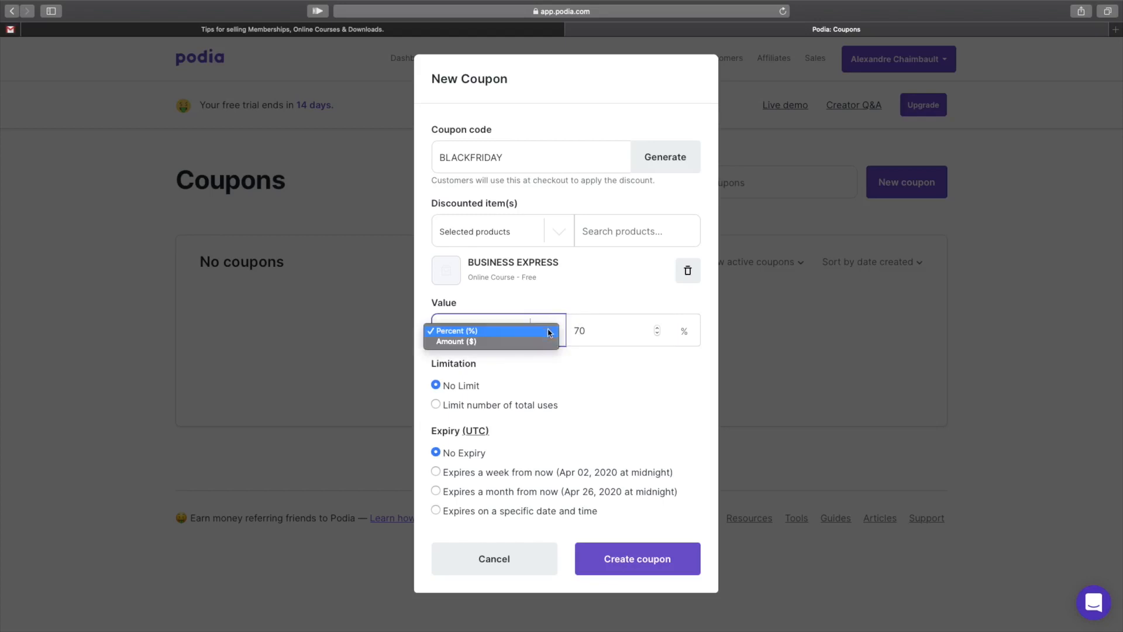
left_click(543, 342)
left_click(618, 331)
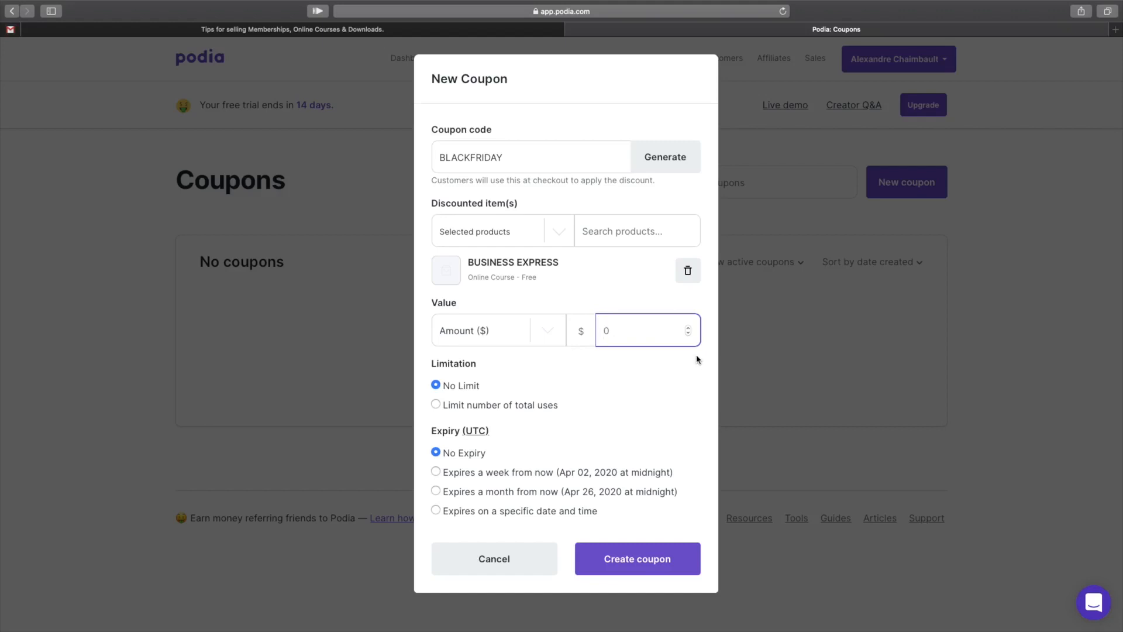
Set the coupon's value to Percent (%) with a 70% discount.
left_click(547, 337)
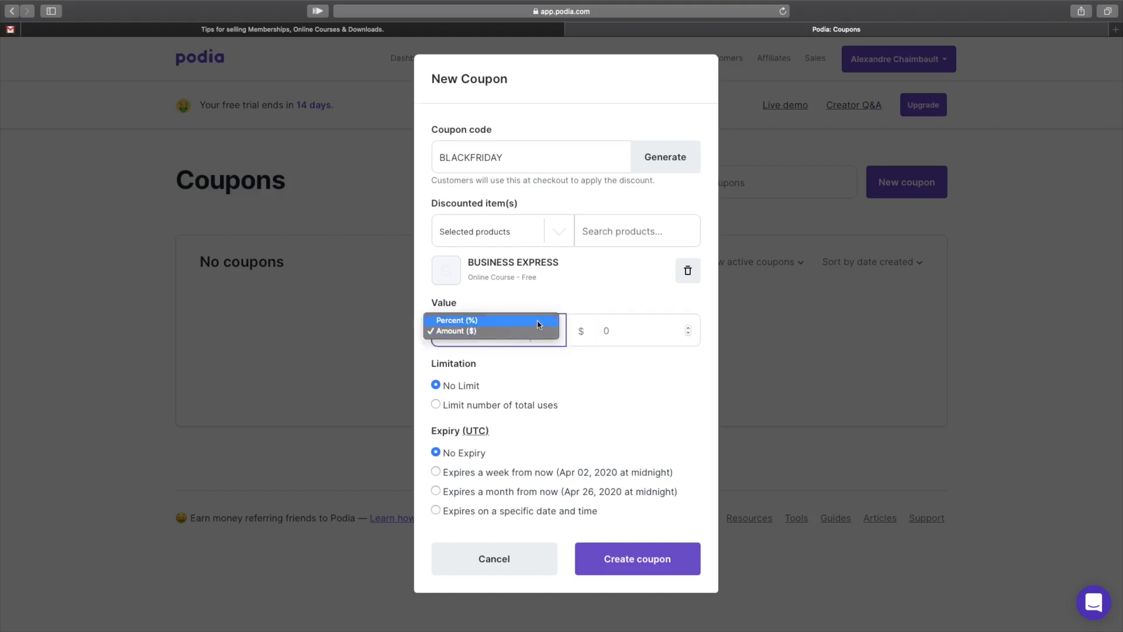
left_click(541, 321)
left_click(634, 326)
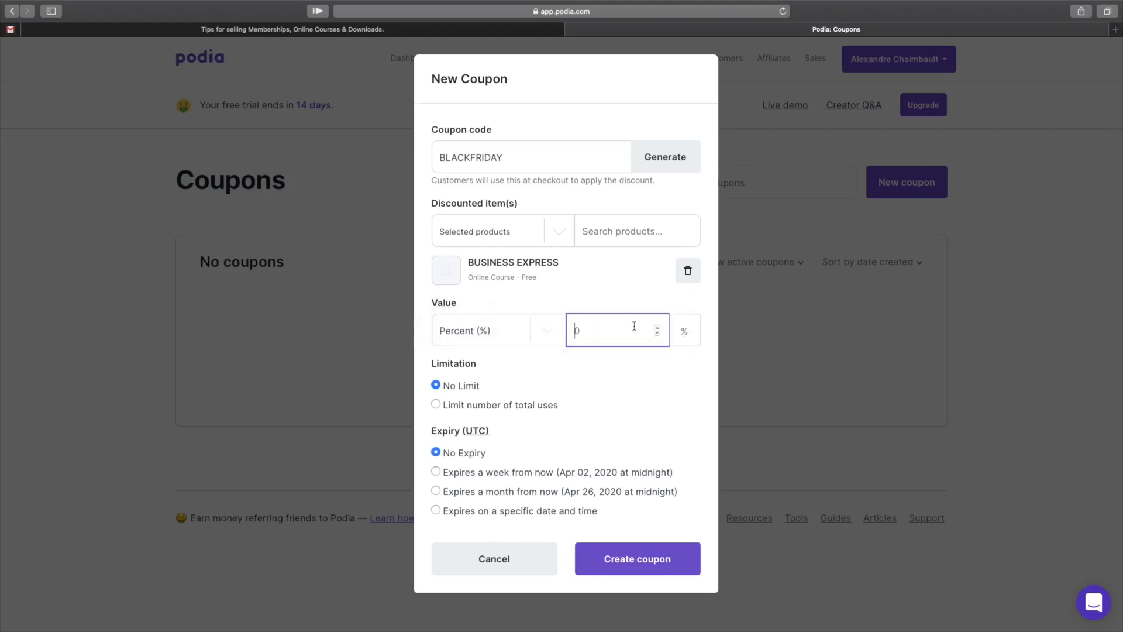
type("70")
left_click(623, 368)
Try the week, month and specific-date expiry options, return to No Expiry, and create the coupon.
left_click(510, 475)
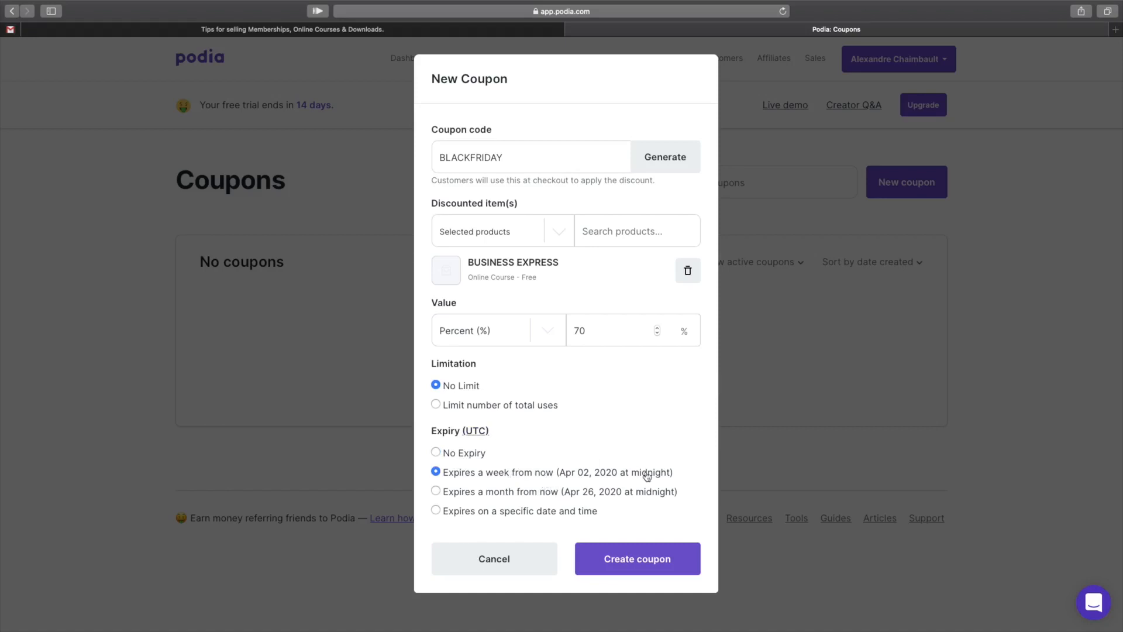
left_click(557, 495)
left_click(525, 510)
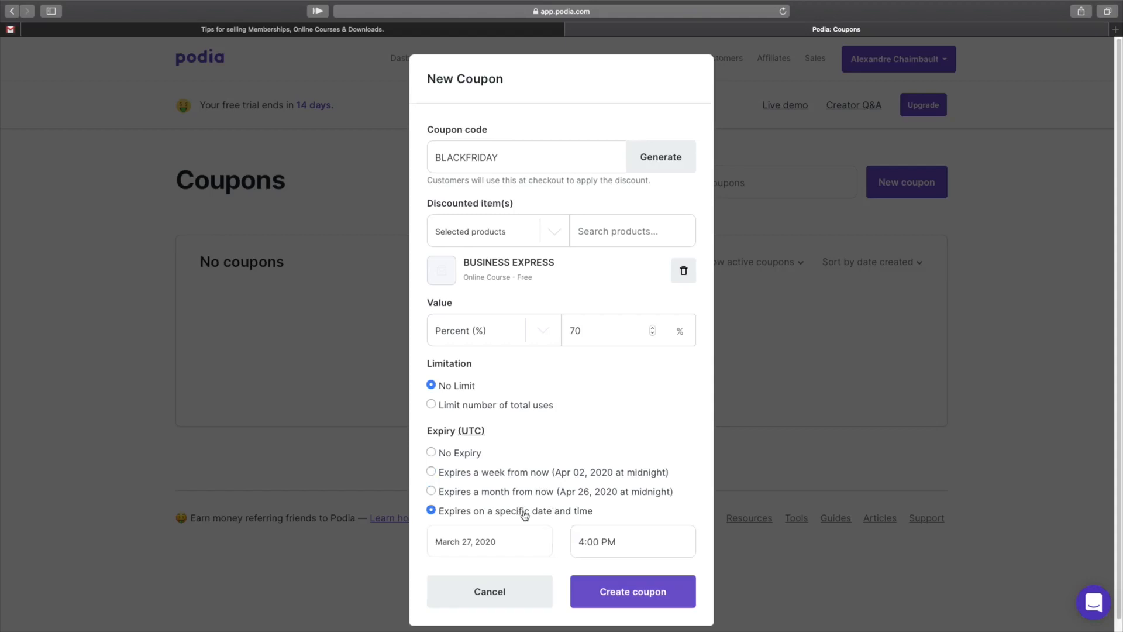
left_click(469, 453)
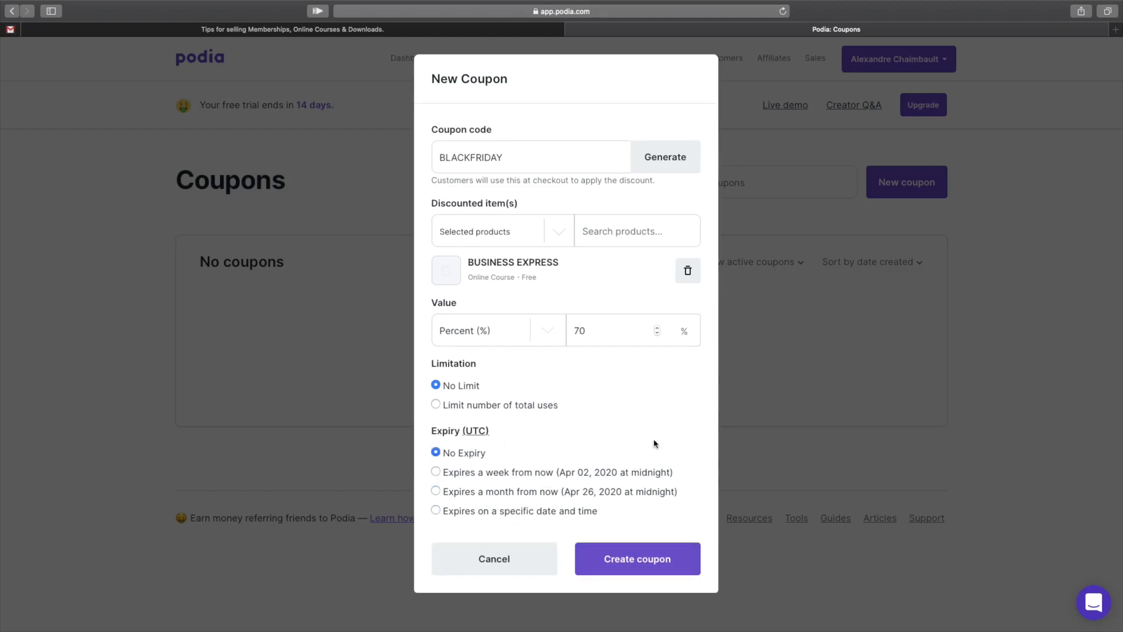
left_click(617, 571)
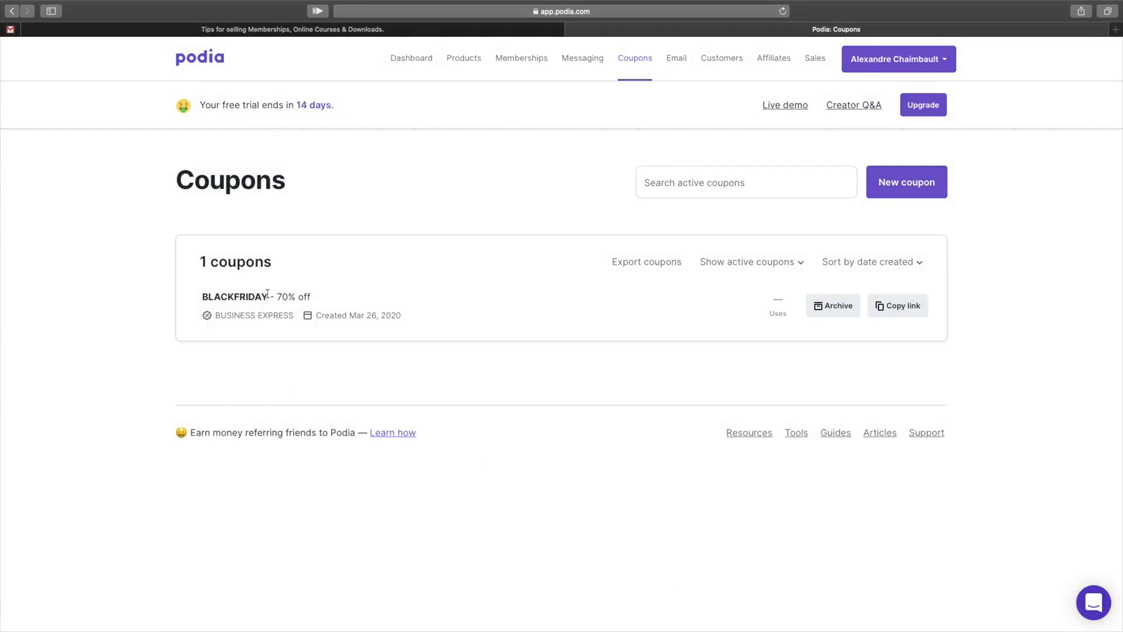
Copy the BLACKFRIDAY coupon's link and open it in a new browser tab.
left_click_drag(269, 295, 200, 294)
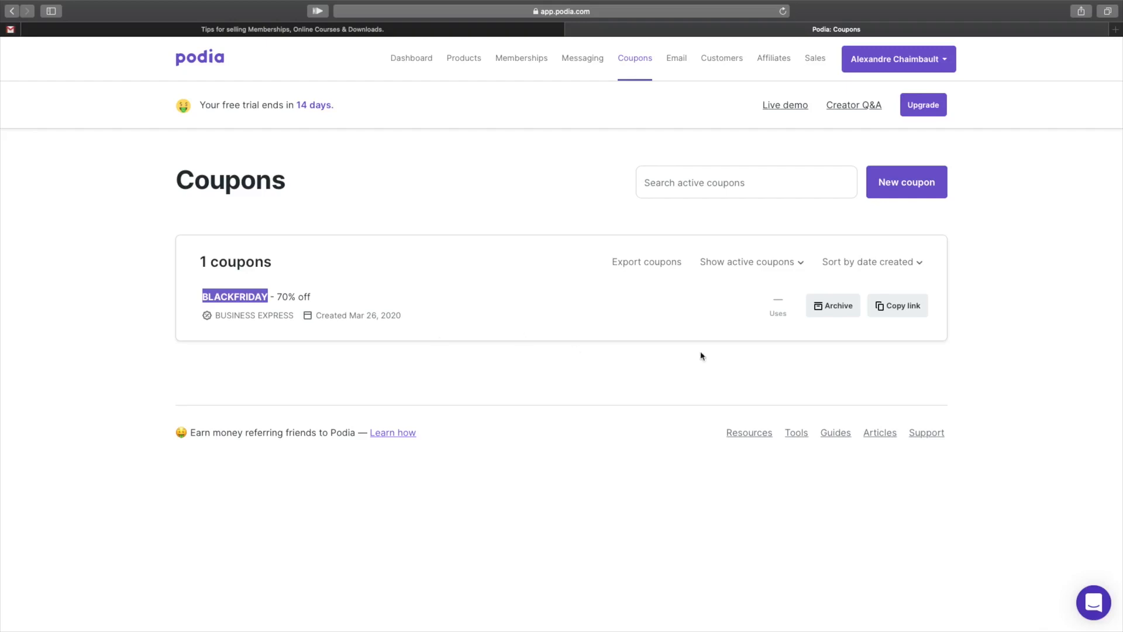
left_click(897, 312)
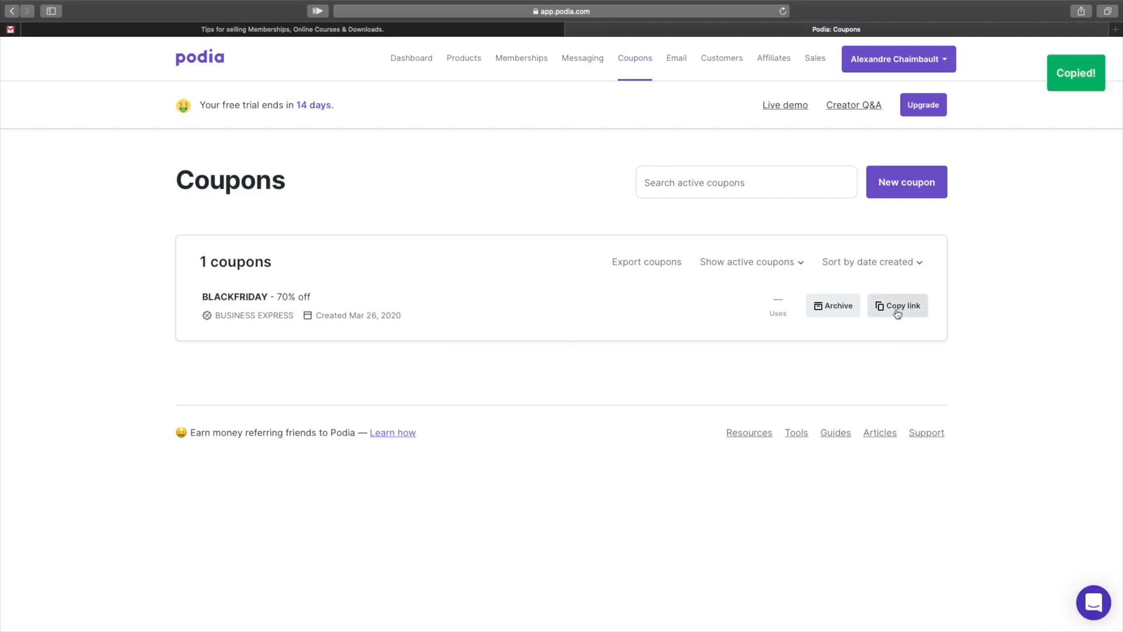
left_click(1116, 29)
key("super+v")
key("Return")
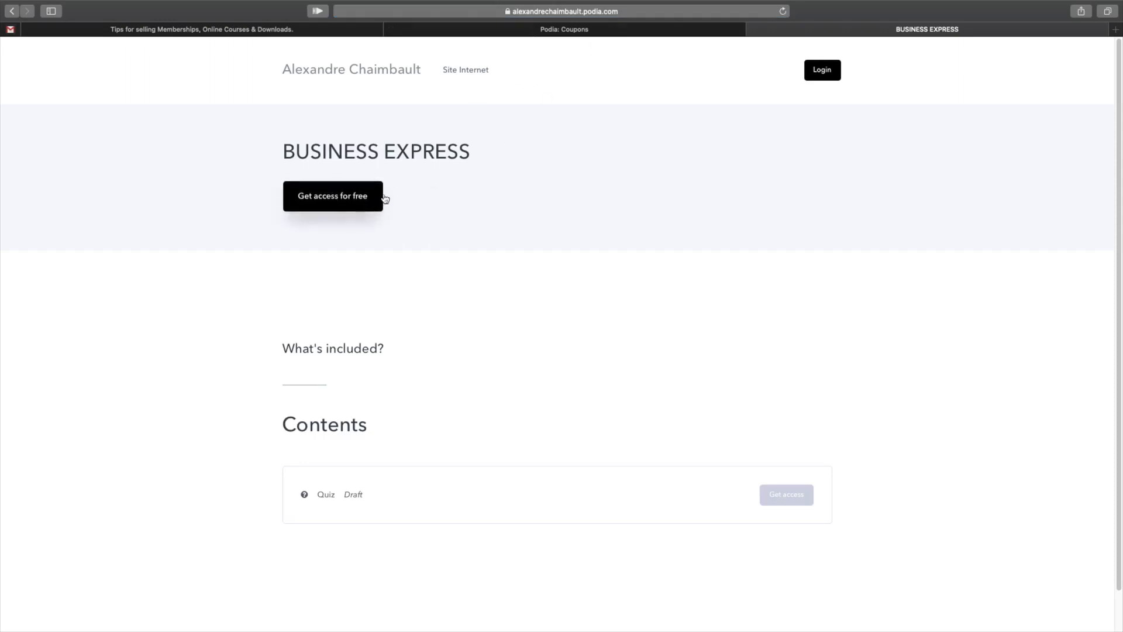
Return to the Podia admin and look over the Email page's overview and emails sections.
left_click(582, 32)
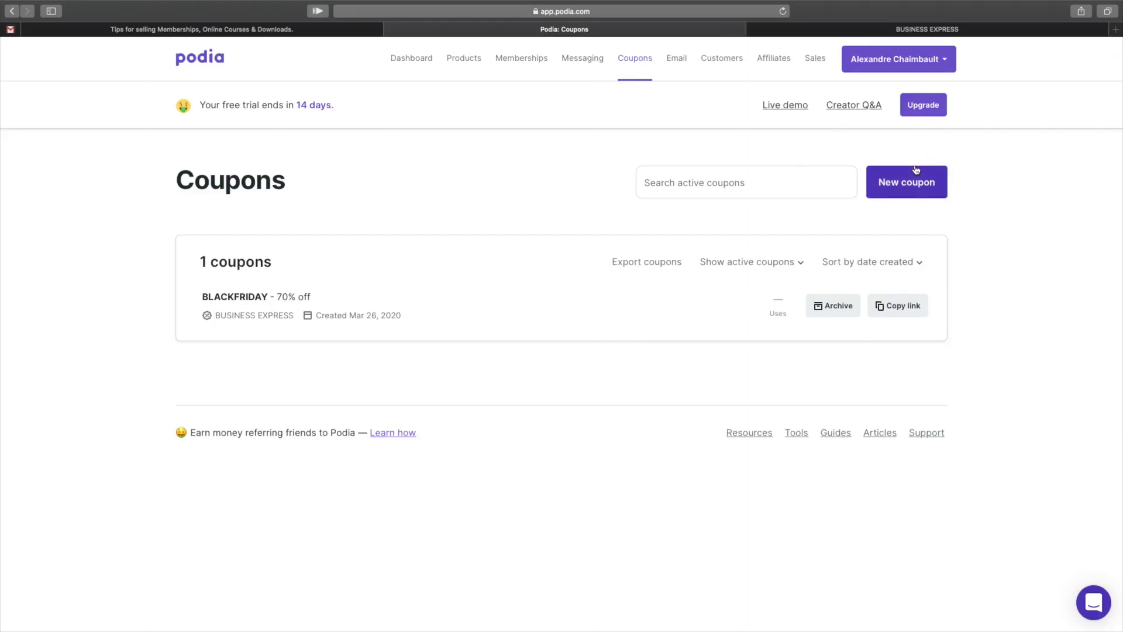
left_click(676, 66)
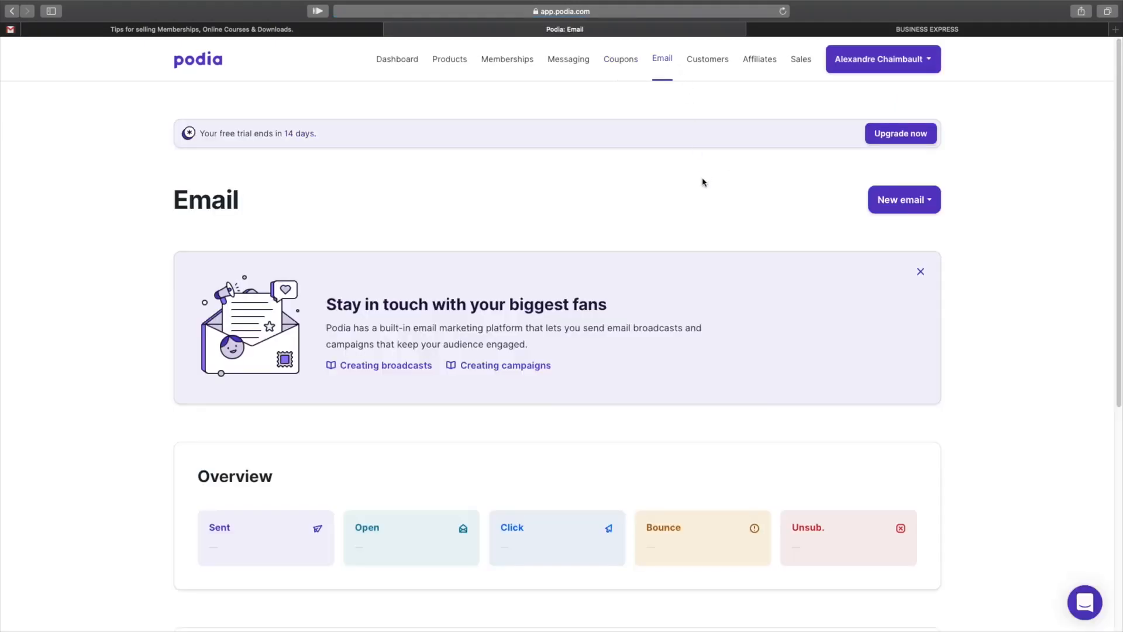
scroll(703, 184, "down", 2)
scroll(704, 185, "down", 5)
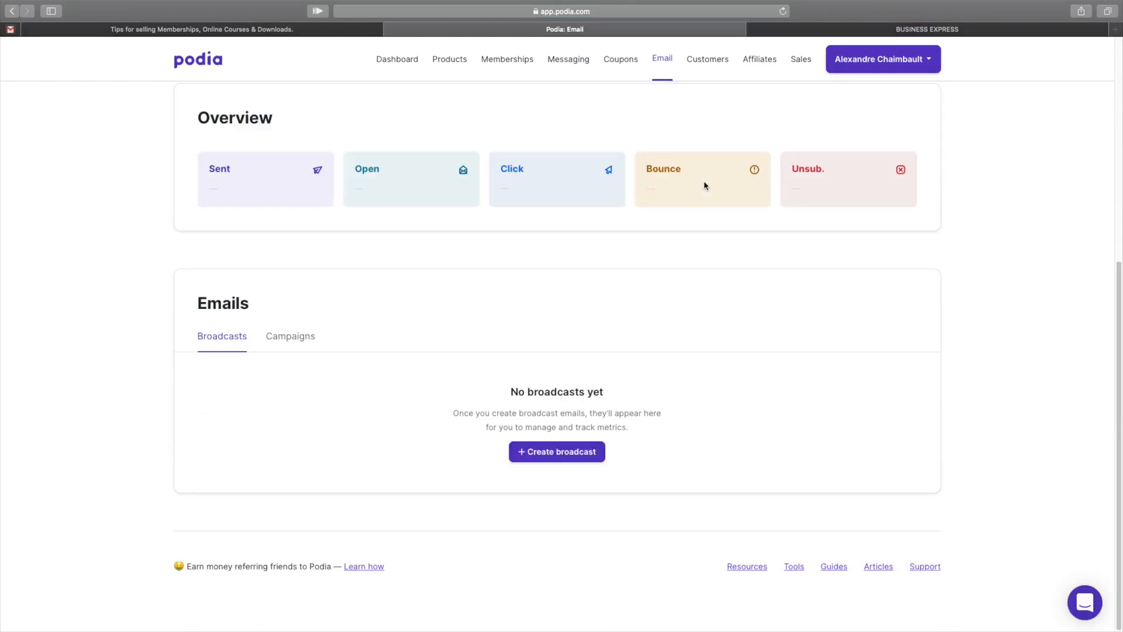
scroll(704, 188, "up", 2)
scroll(704, 185, "up", 4)
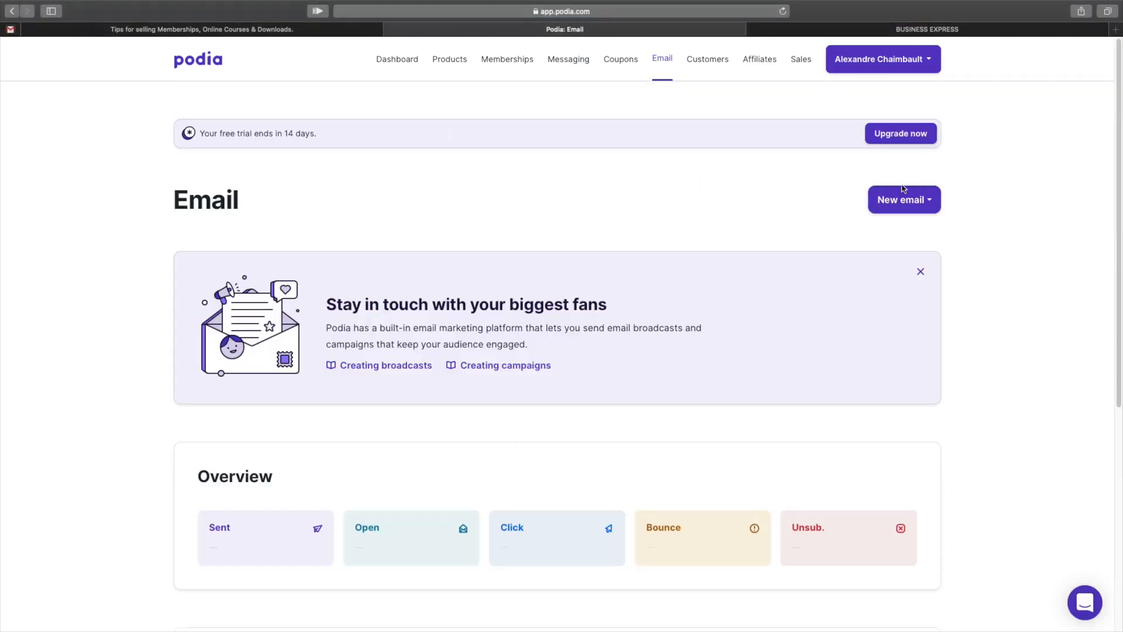
Start a new broadcast email and examine its subject, recipients, content and attachment settings.
left_click(913, 201)
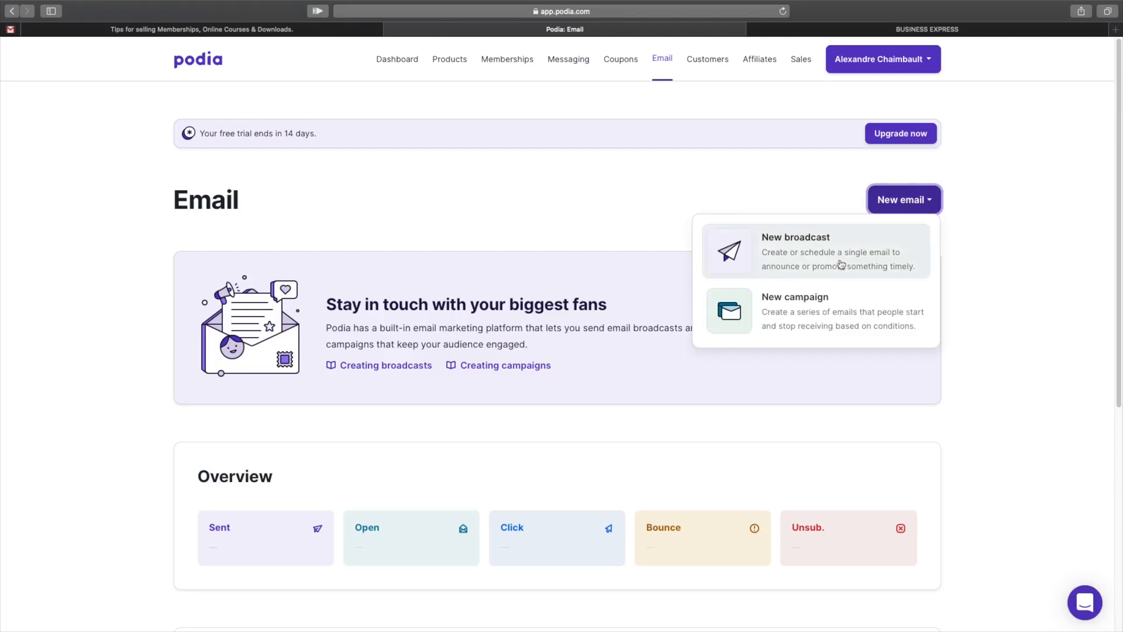
left_click(833, 277)
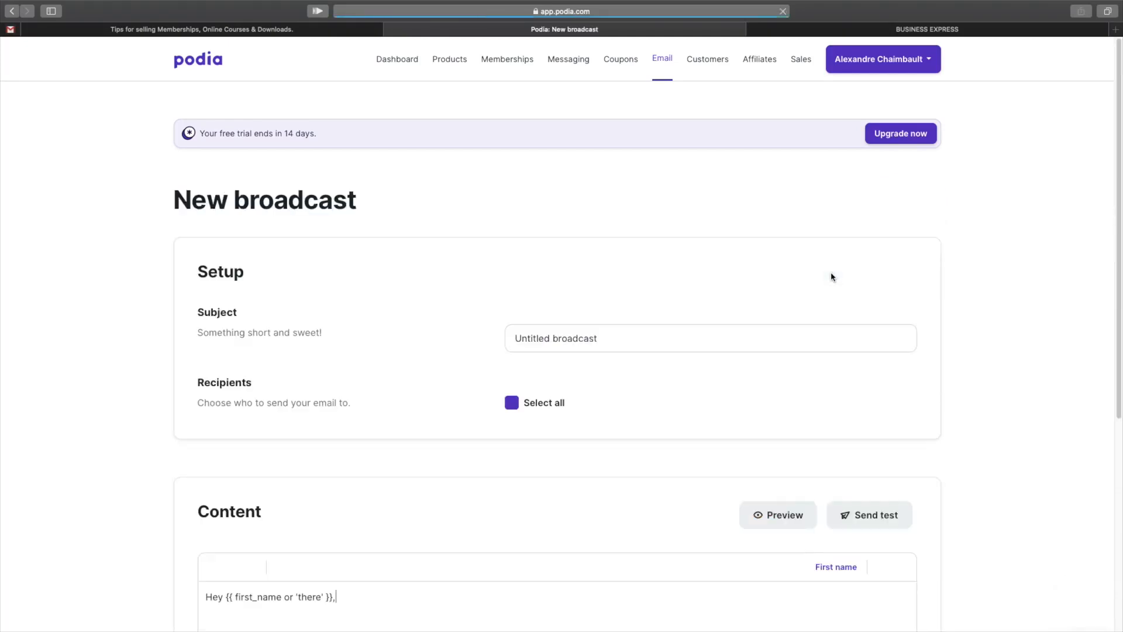
scroll(559, 384, "down", 5)
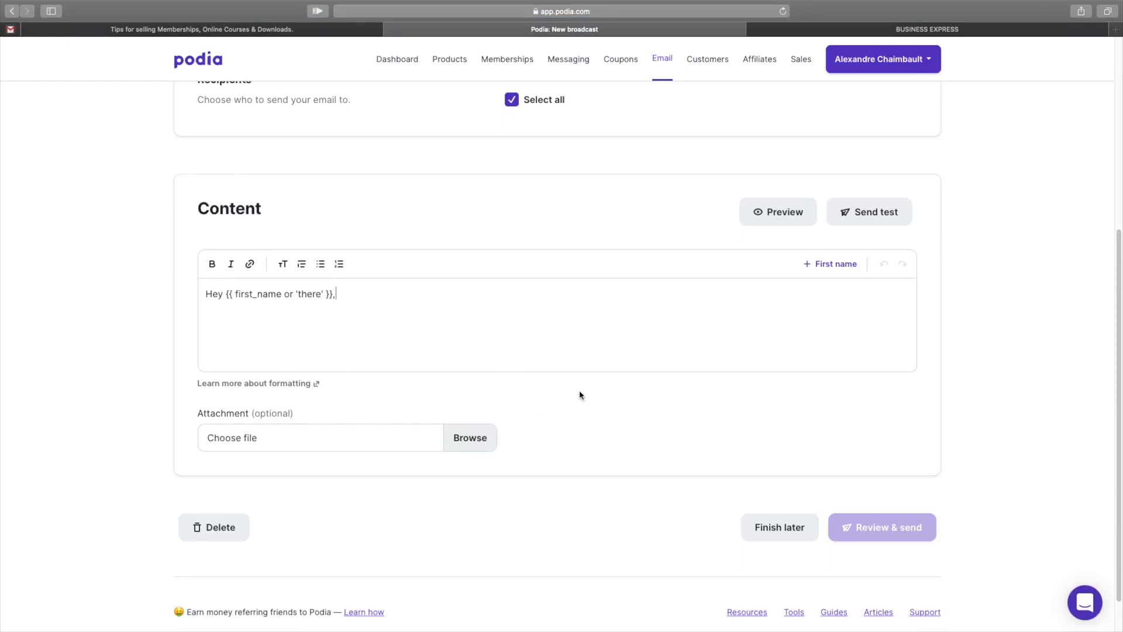
scroll(579, 393, "up", 3)
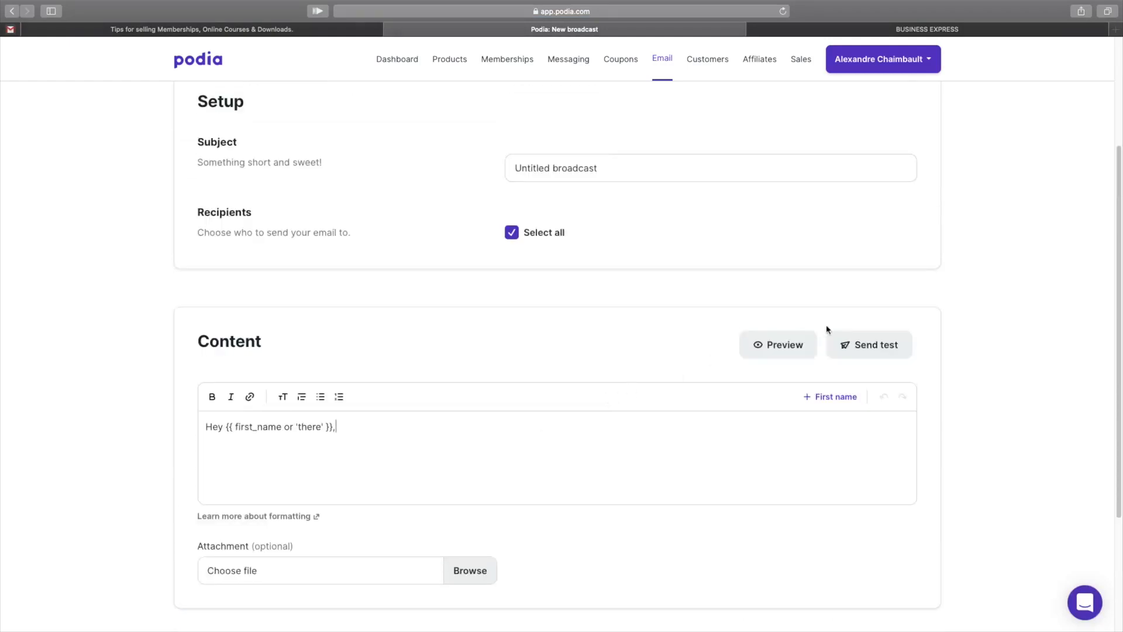
scroll(848, 342, "up", 4)
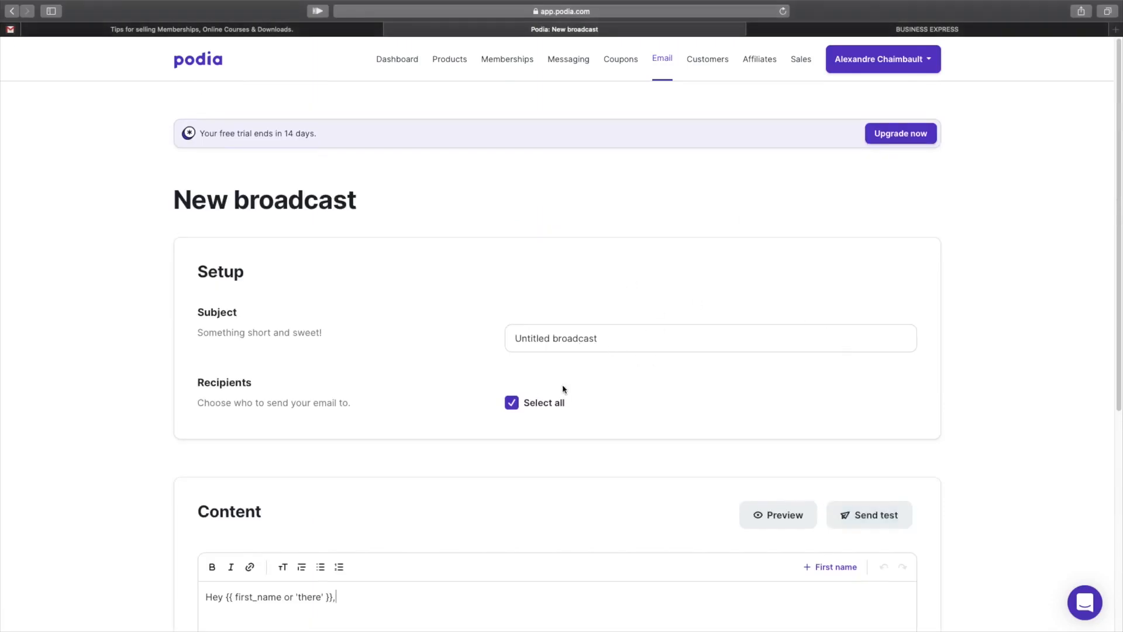
scroll(563, 389, "down", 2)
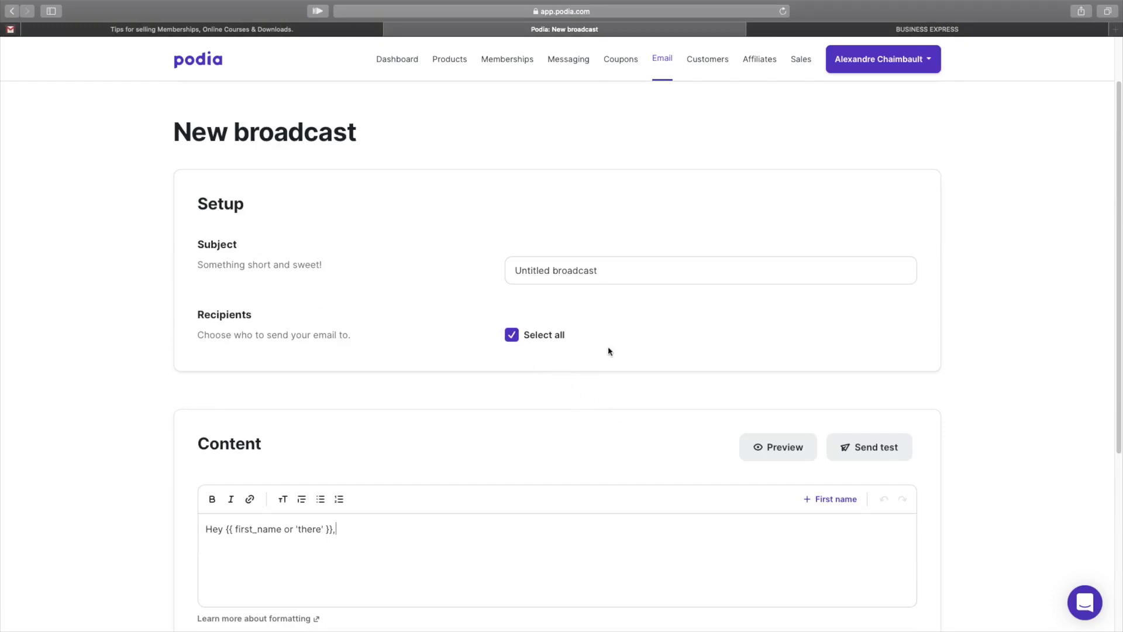
scroll(552, 440, "down", 3)
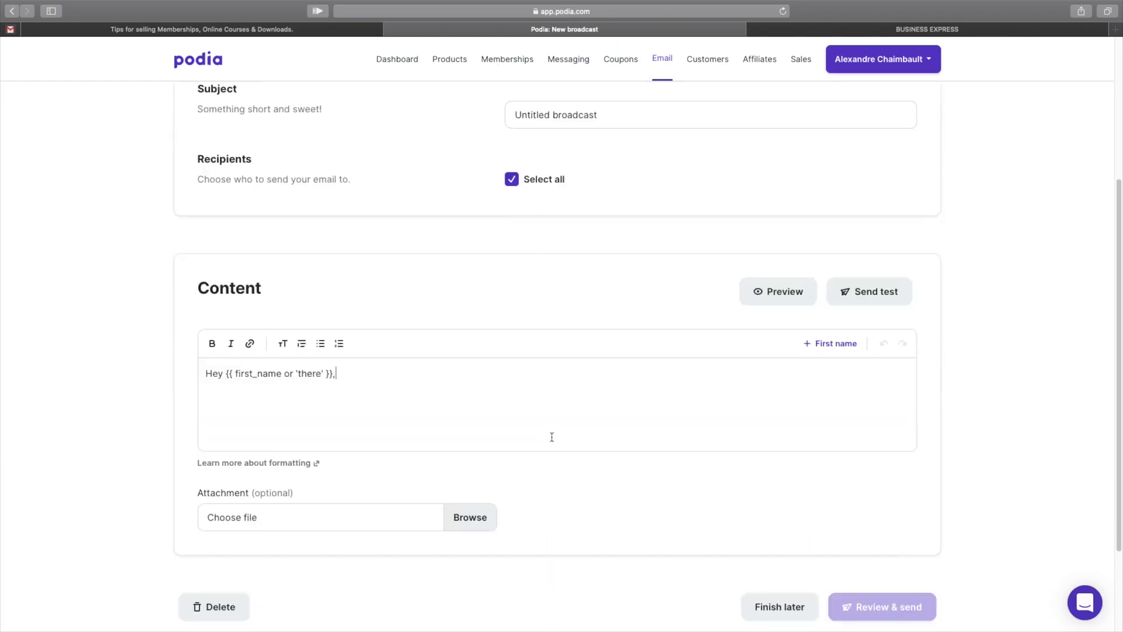
scroll(551, 440, "up", 4)
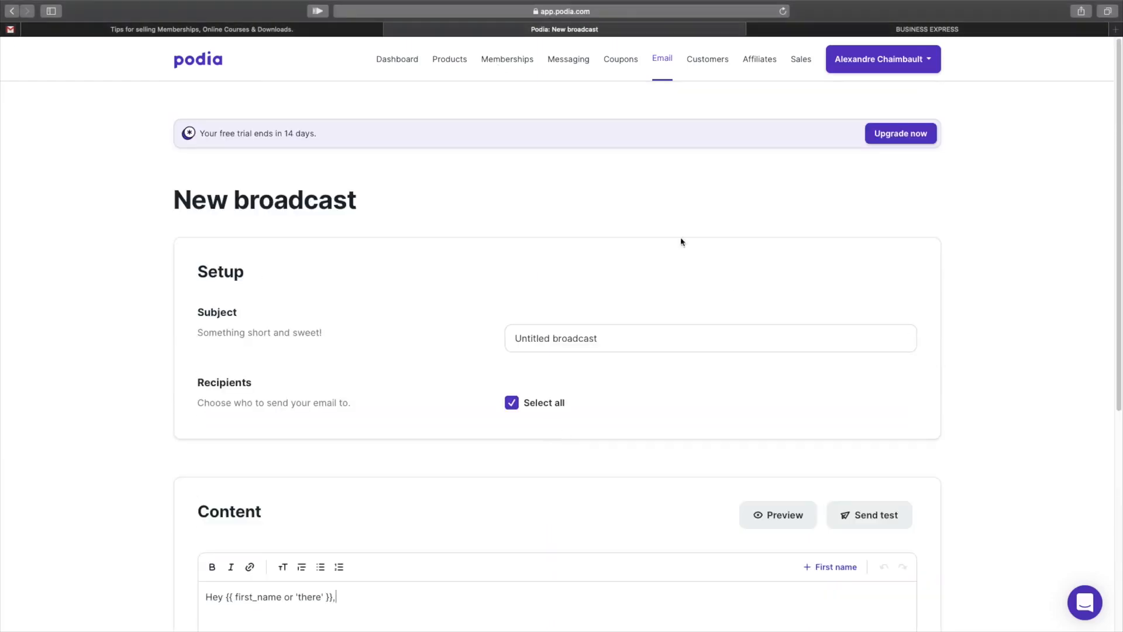
scroll(649, 412, "down", 5)
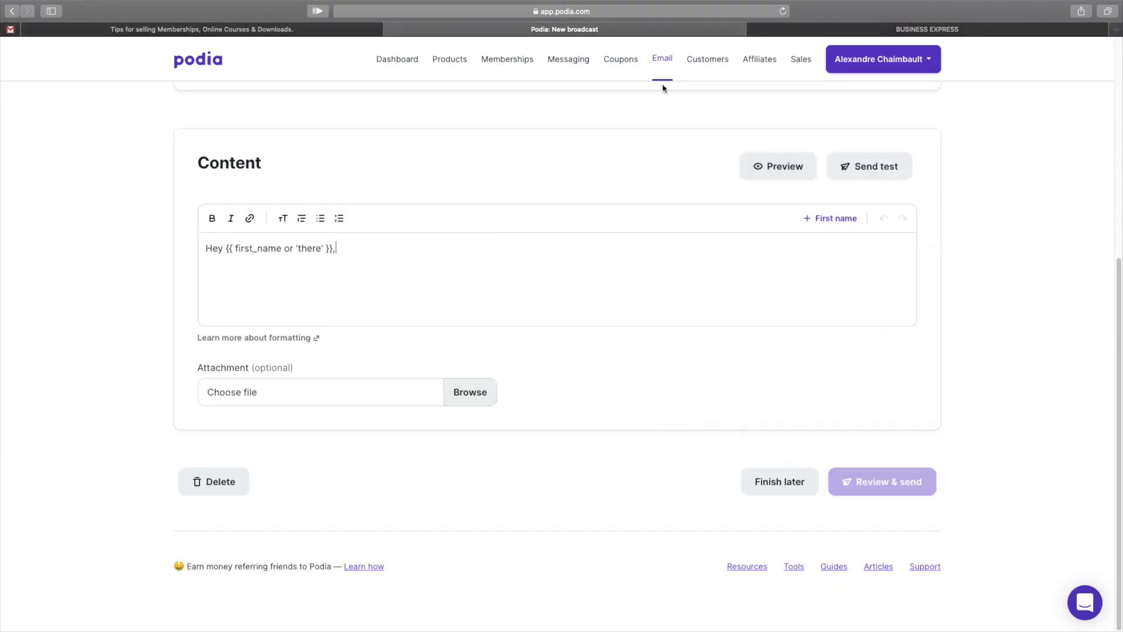
Start a new email campaign from the Email page and set its trigger to the purchase of BUSINESS EXPRESS.
left_click(662, 61)
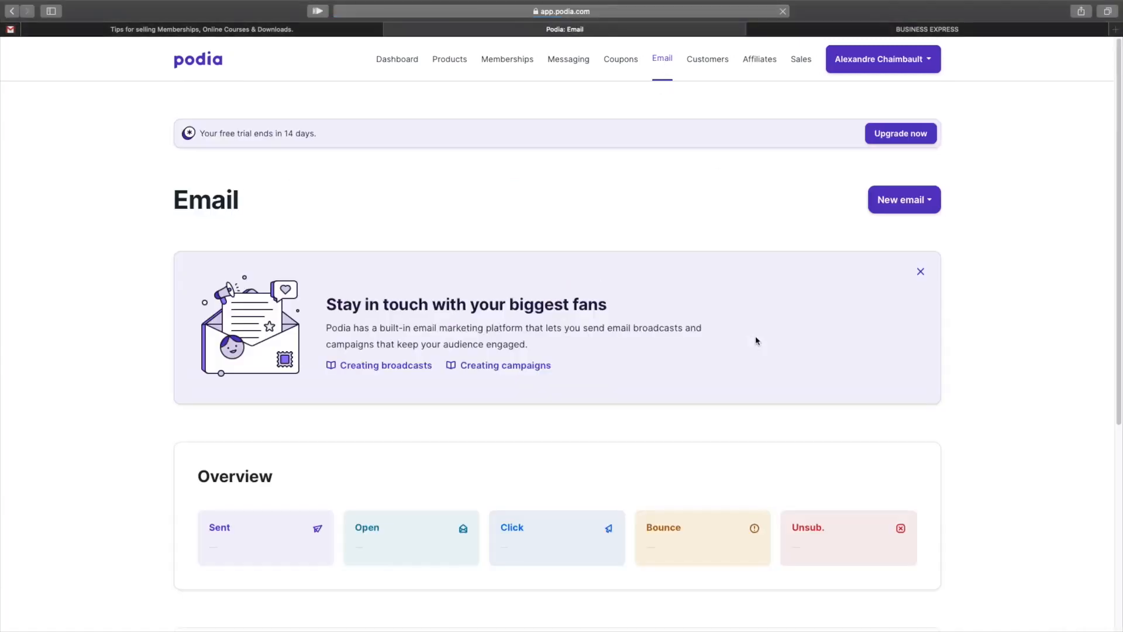
left_click(915, 200)
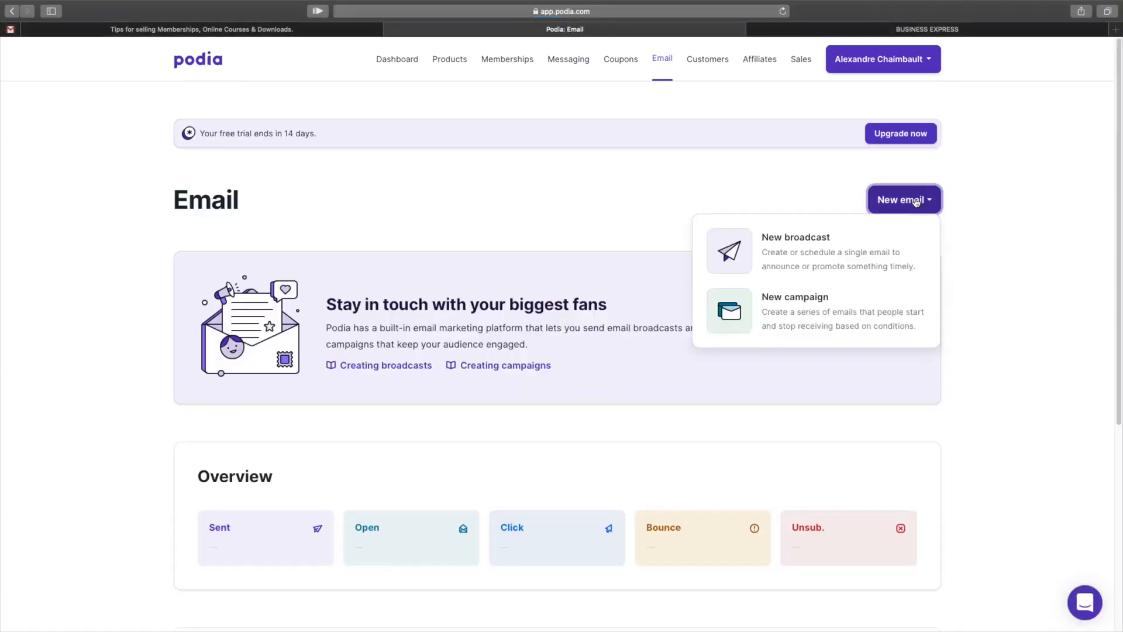
left_click(848, 313)
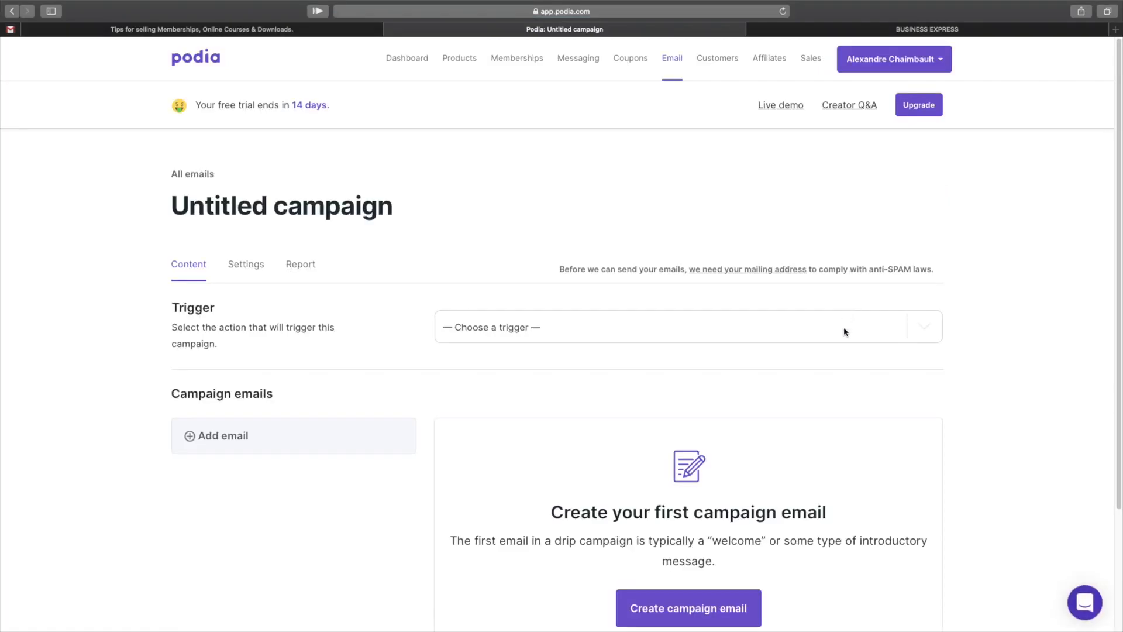
scroll(843, 342, "down", 5)
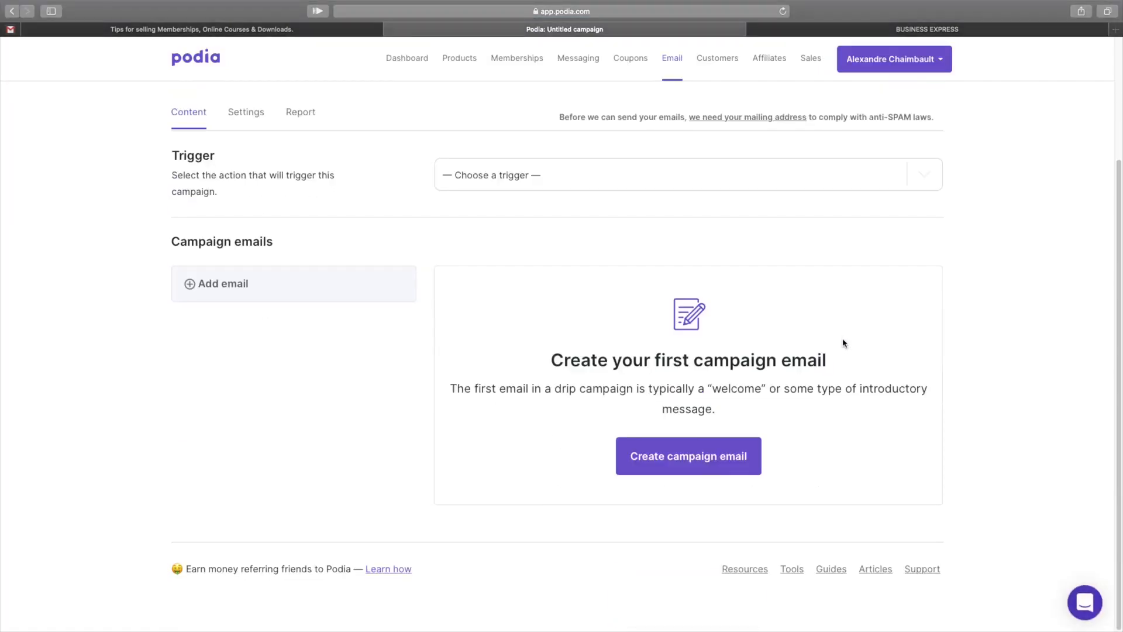
scroll(844, 342, "up", 5)
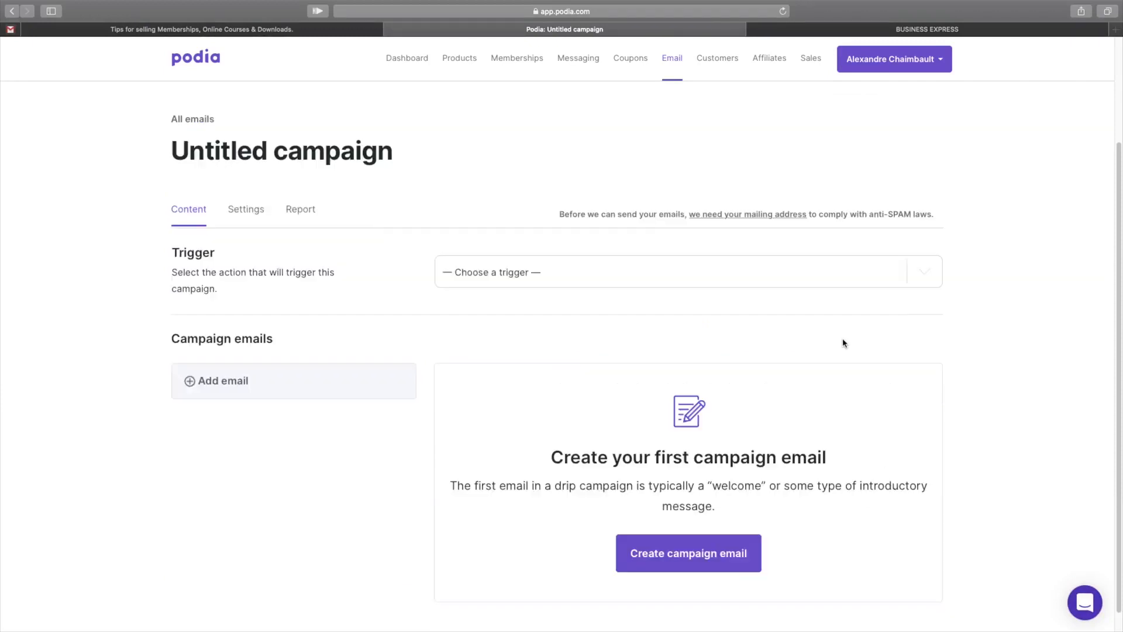
left_click(831, 325)
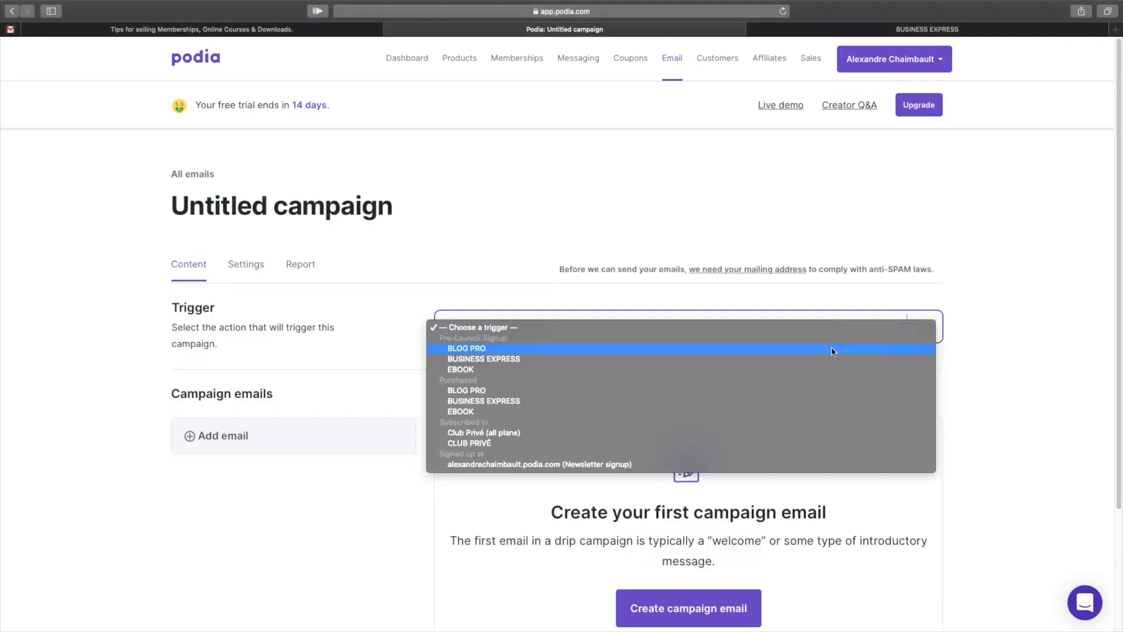
left_click(837, 403)
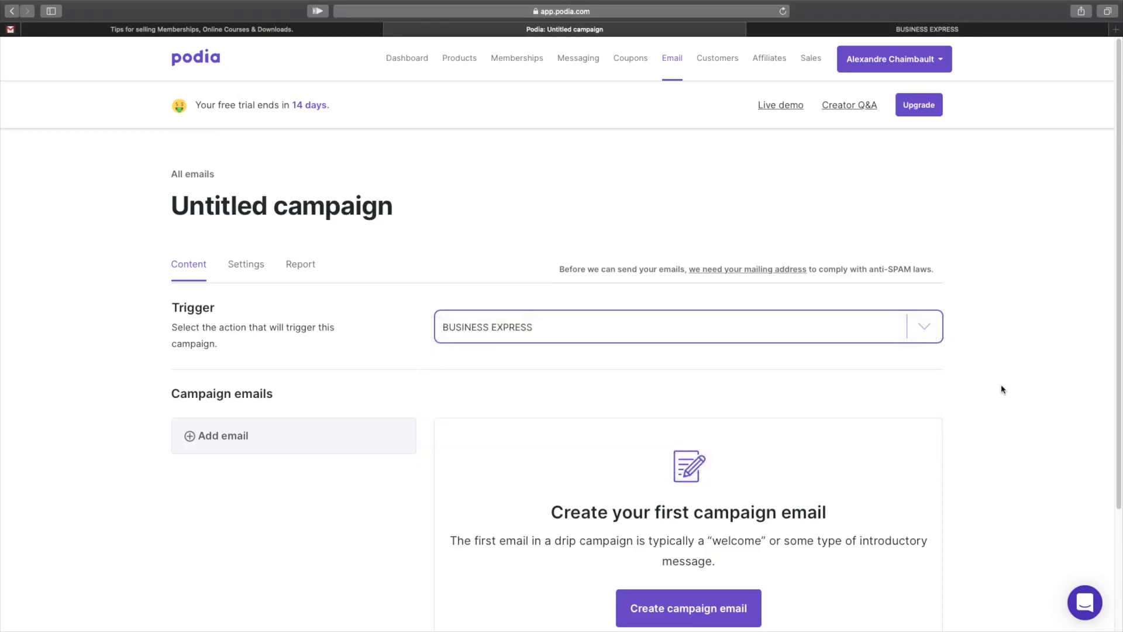
Add the first email to the BUSINESS EXPRESS campaign and review its send delay, subject, body and status settings.
scroll(787, 529, "down", 3)
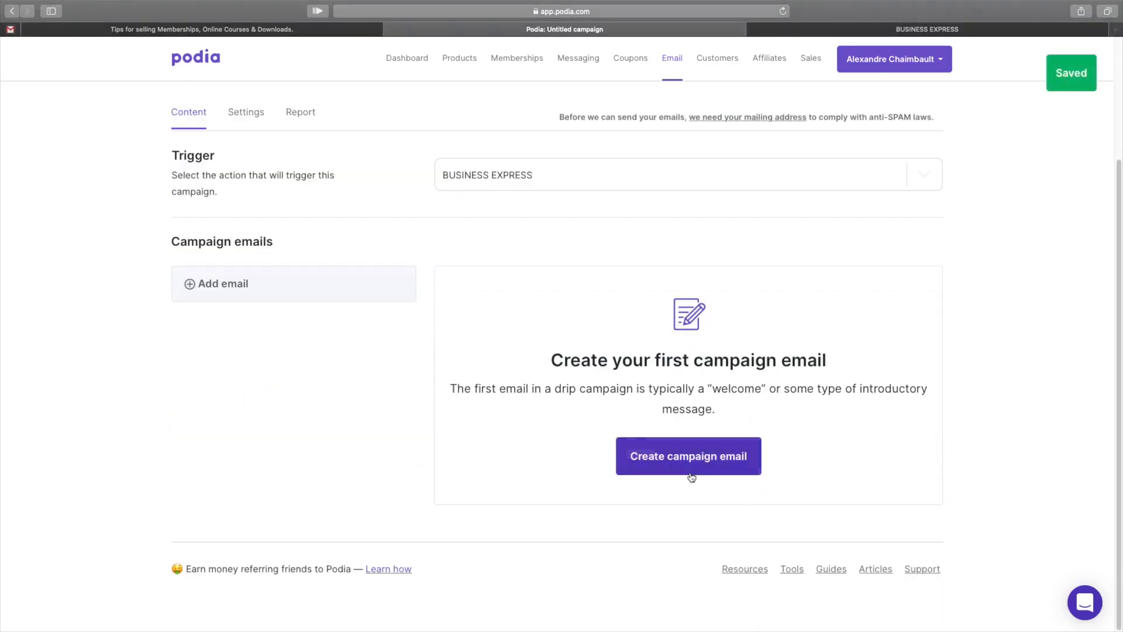
left_click(216, 293)
left_click(450, 300)
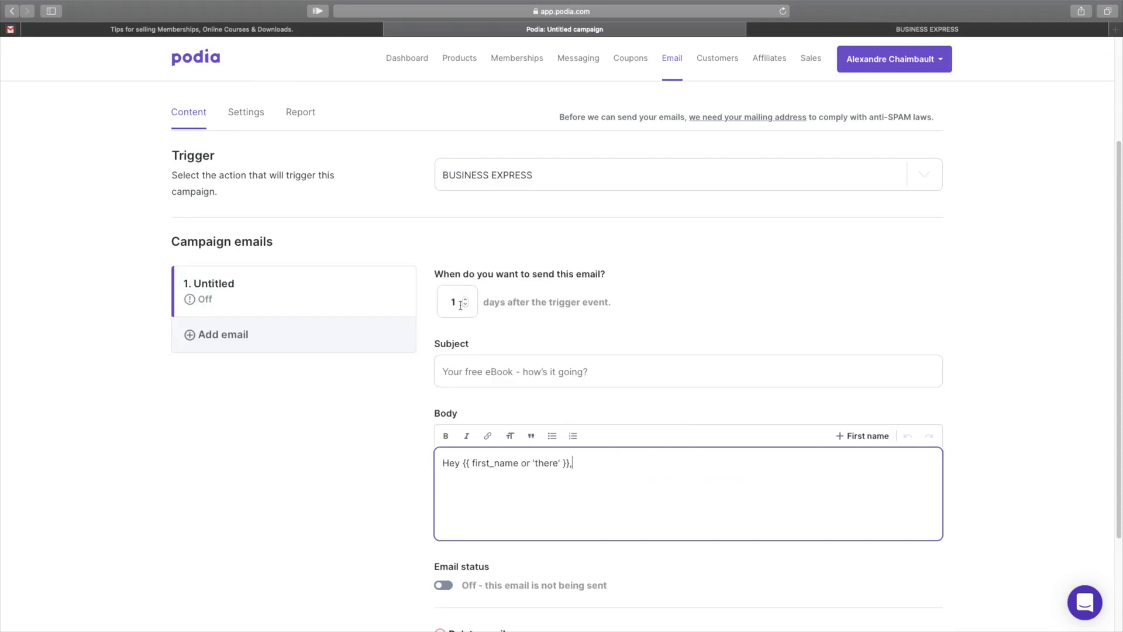
scroll(562, 481, "down", 3)
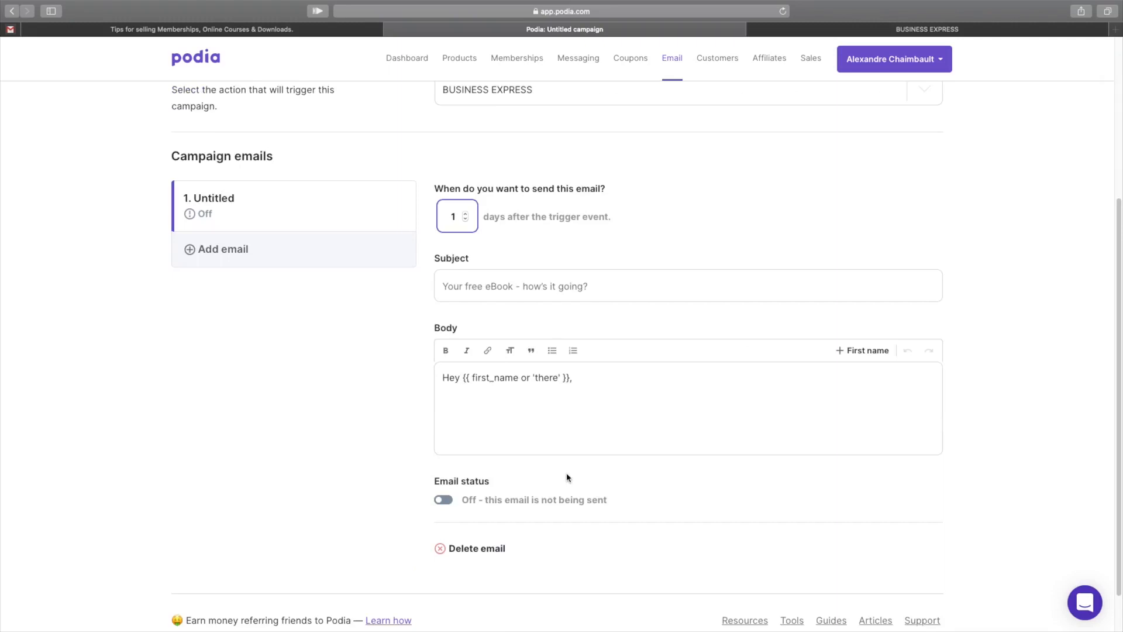
scroll(565, 477, "up", 2)
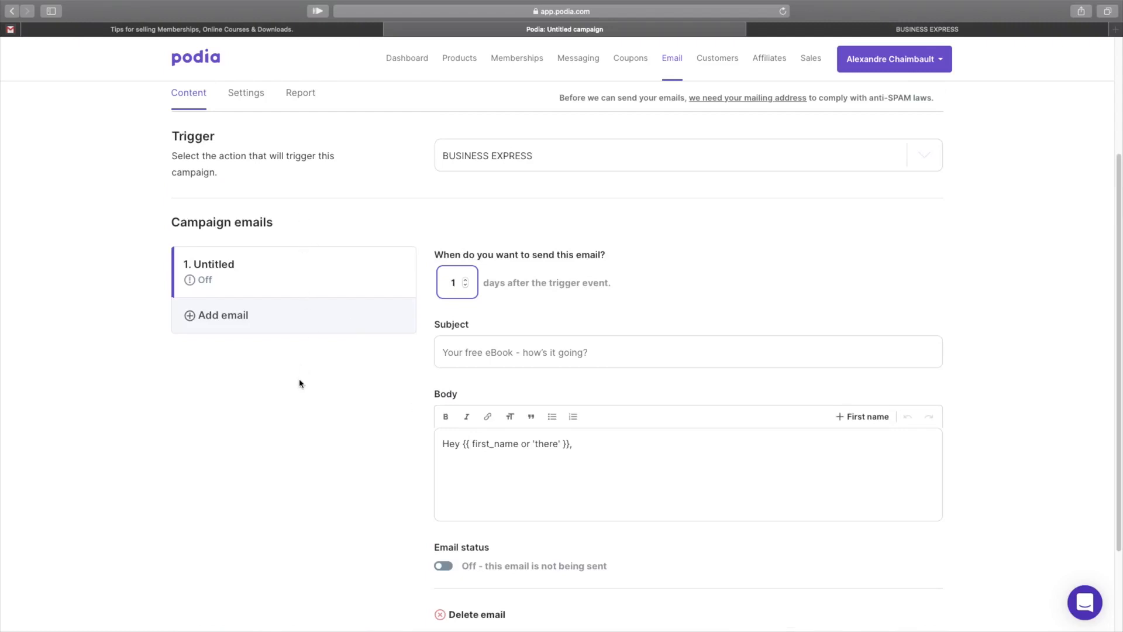
scroll(302, 386, "up", 5)
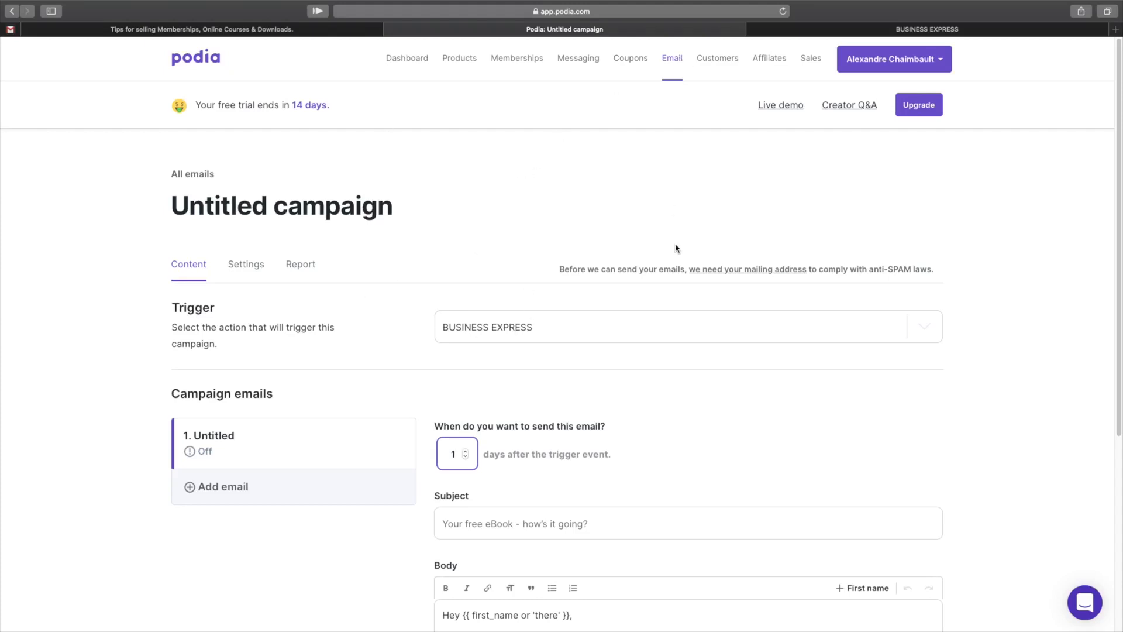
Look over the Customers page, including its getting-started resources and customer search.
left_click(715, 61)
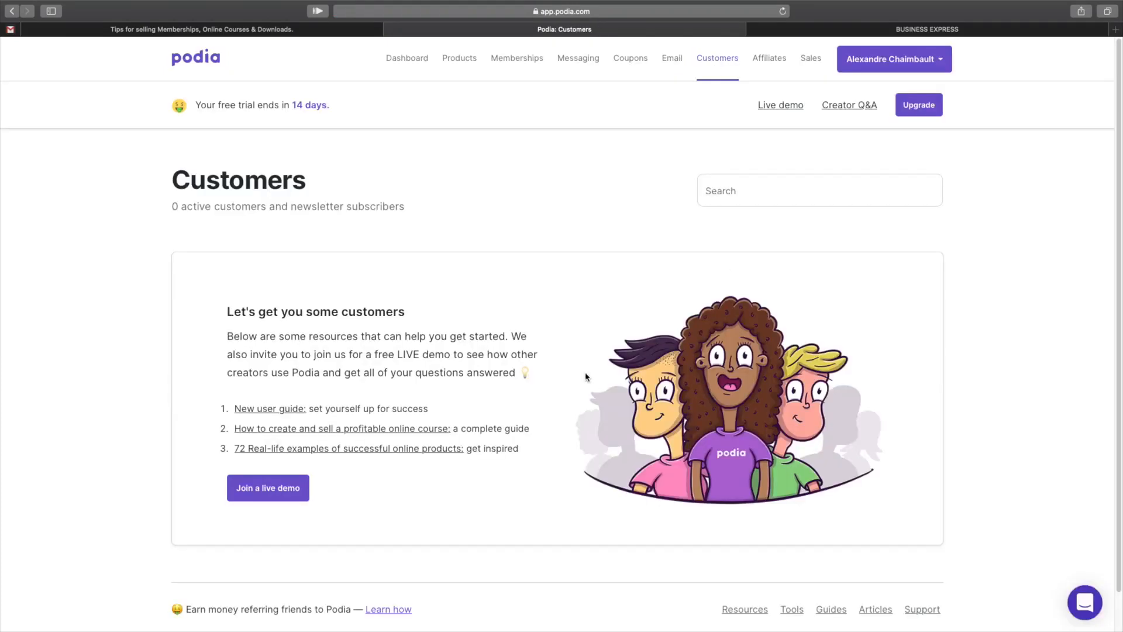
scroll(561, 398, "down", 2)
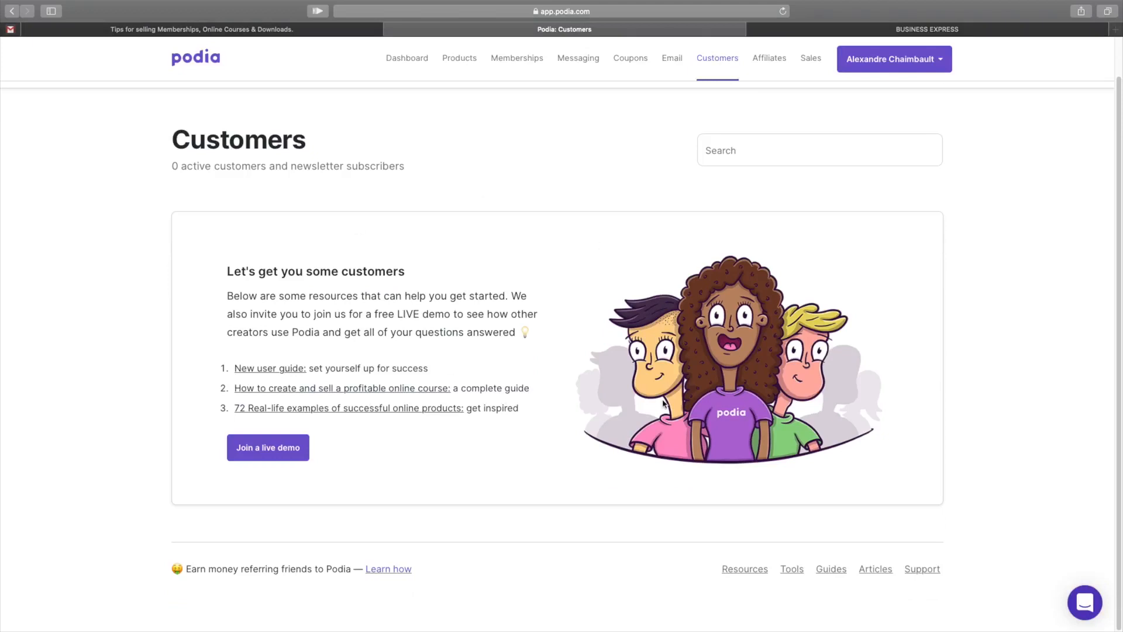
scroll(660, 410, "up", 2)
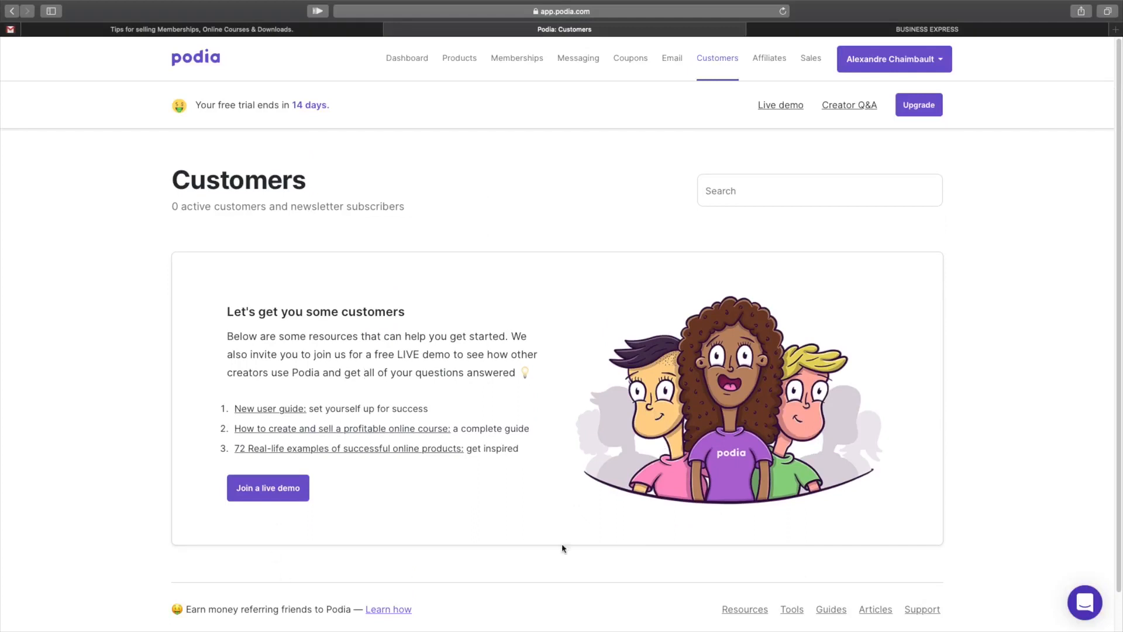
left_click(723, 190)
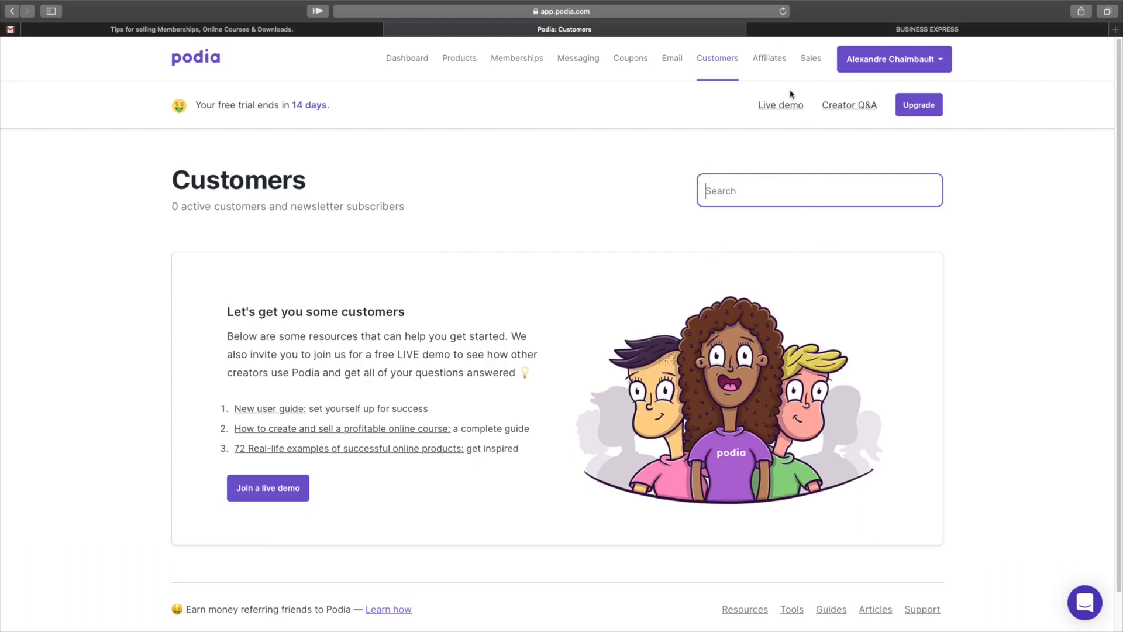
Turn on the affiliate program with a 50% commission.
left_click(767, 63)
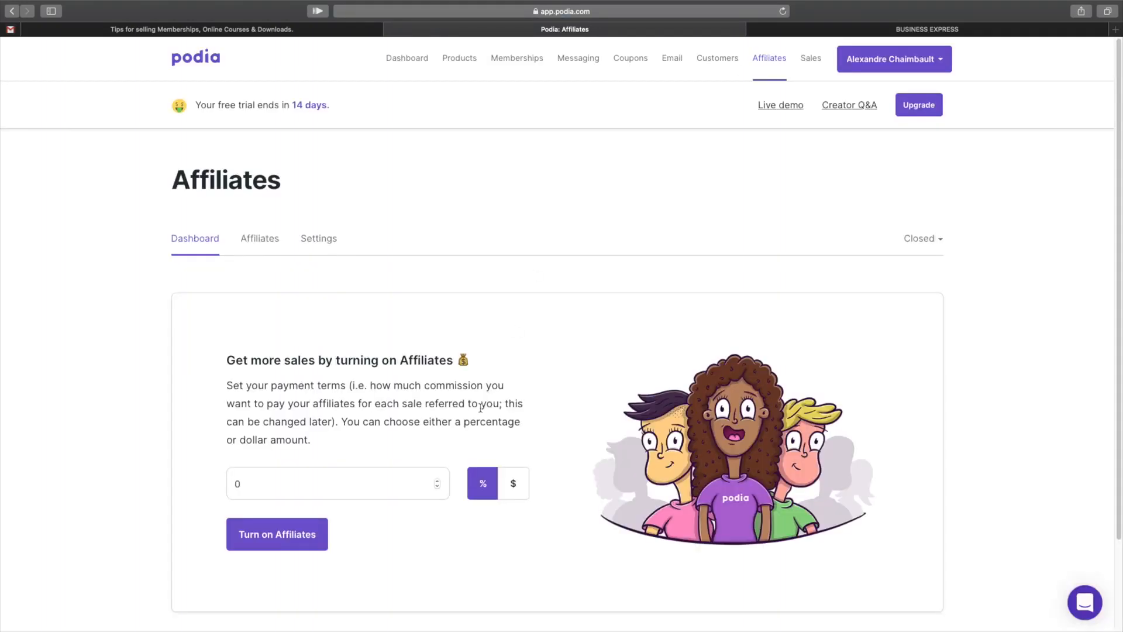
scroll(400, 377, "down", 3)
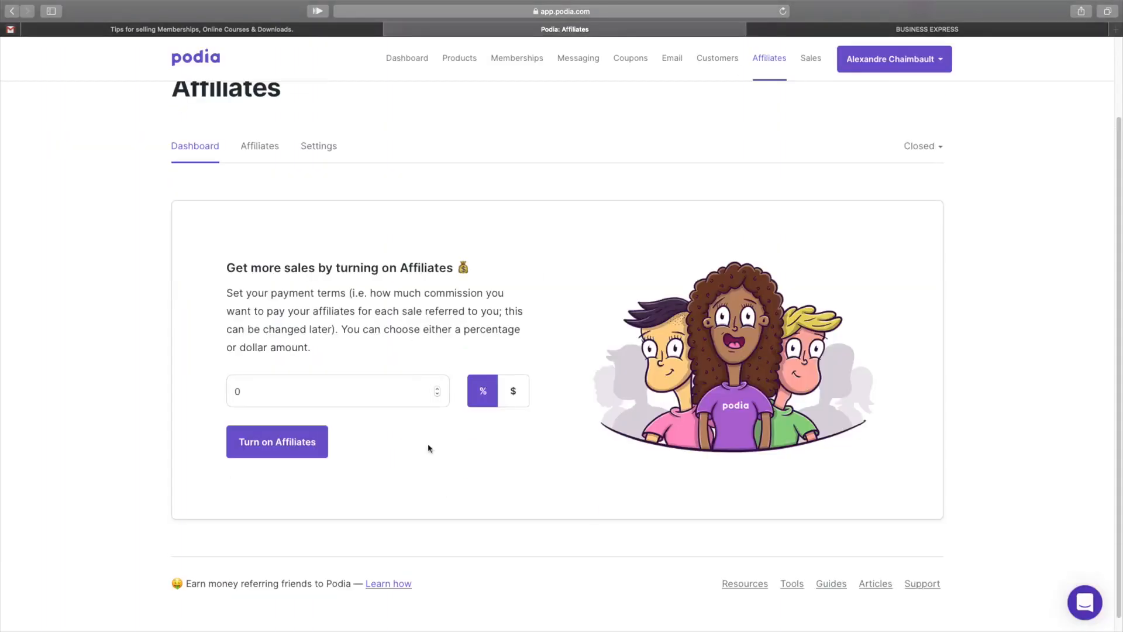
left_click(433, 390)
type("1")
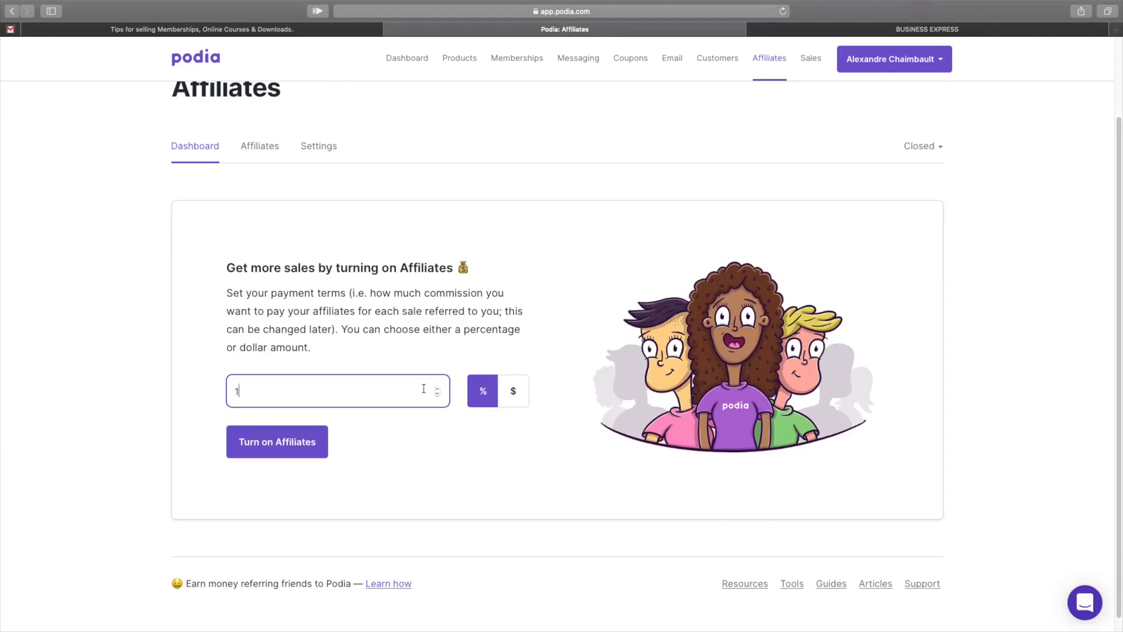
left_click(438, 394)
double_click(363, 391)
type("50")
left_click(313, 448)
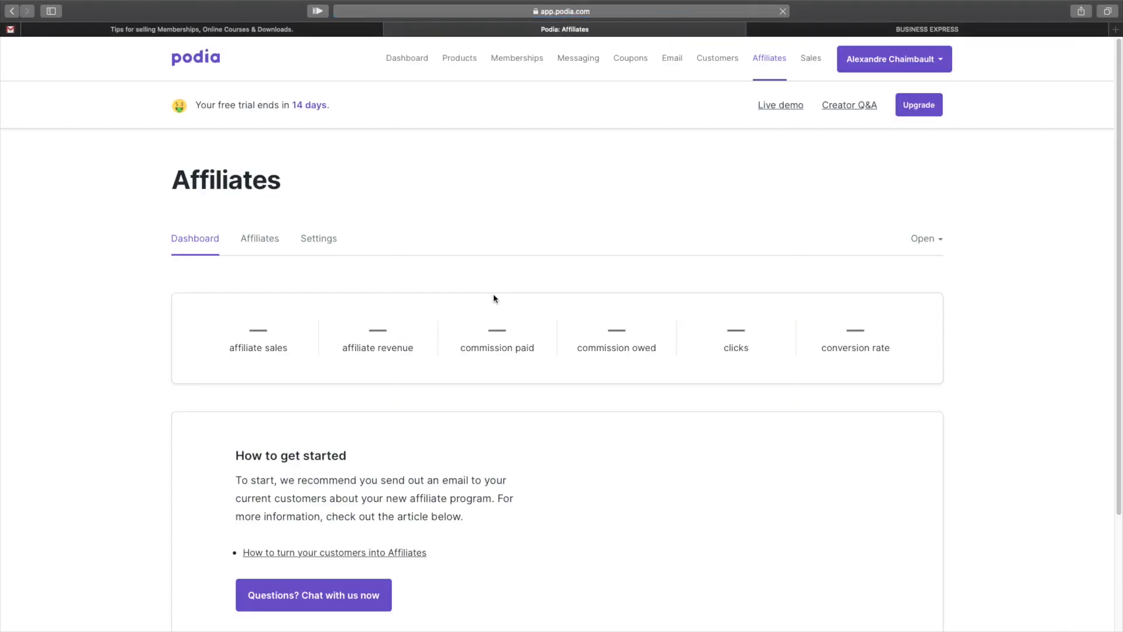
Look over the affiliate dashboard's statistics and getting-started section.
scroll(493, 299, "down", 3)
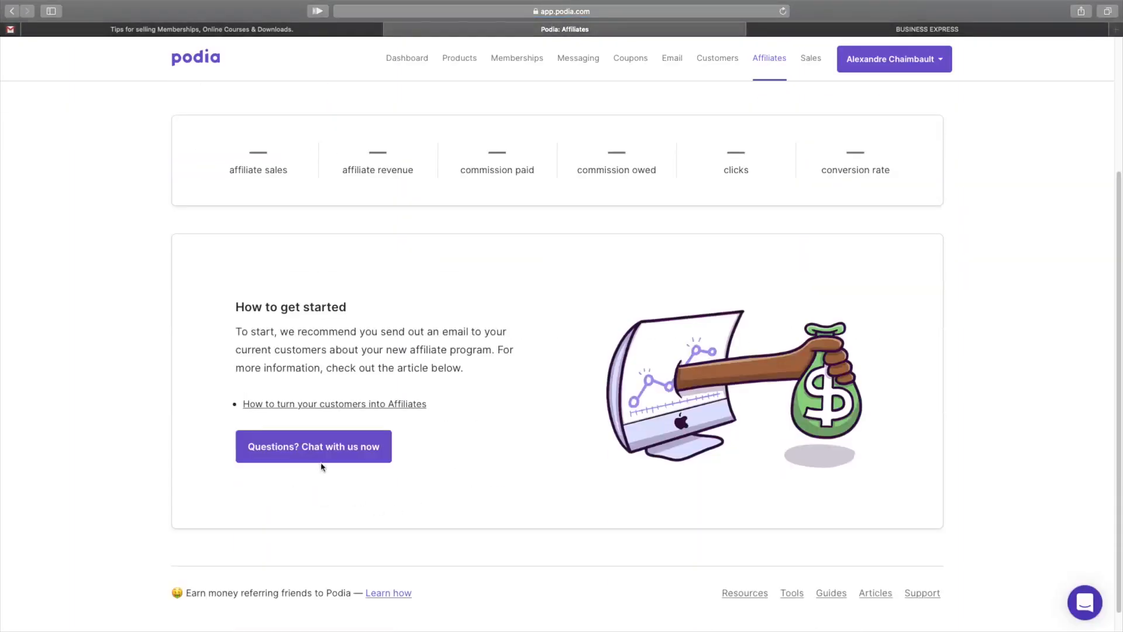
scroll(351, 421, "up", 3)
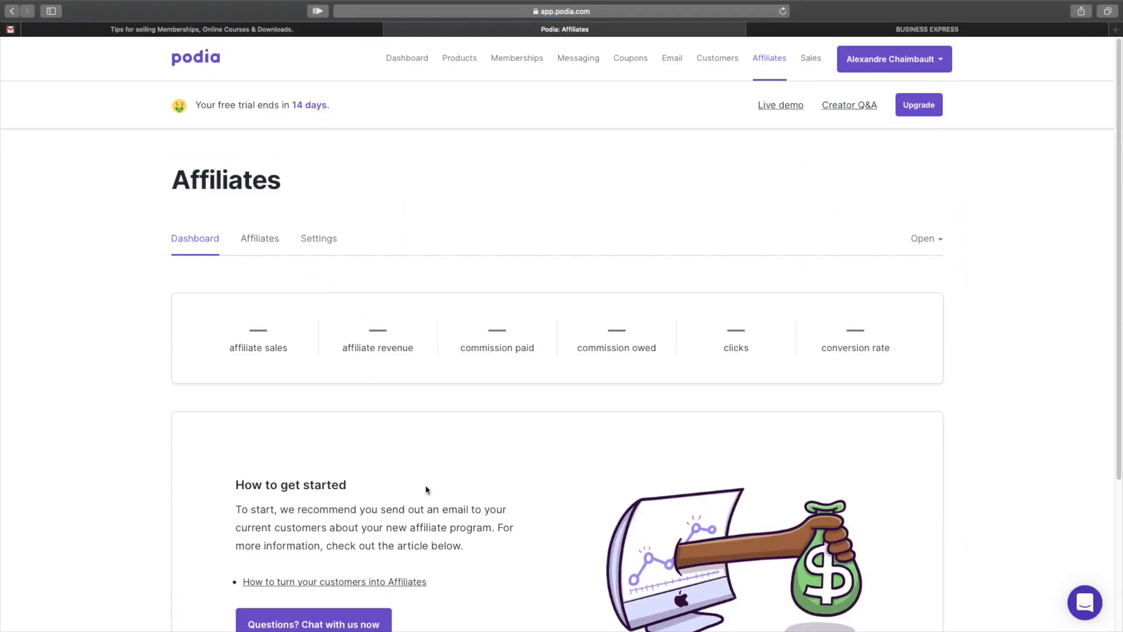
scroll(427, 490, "down", 2)
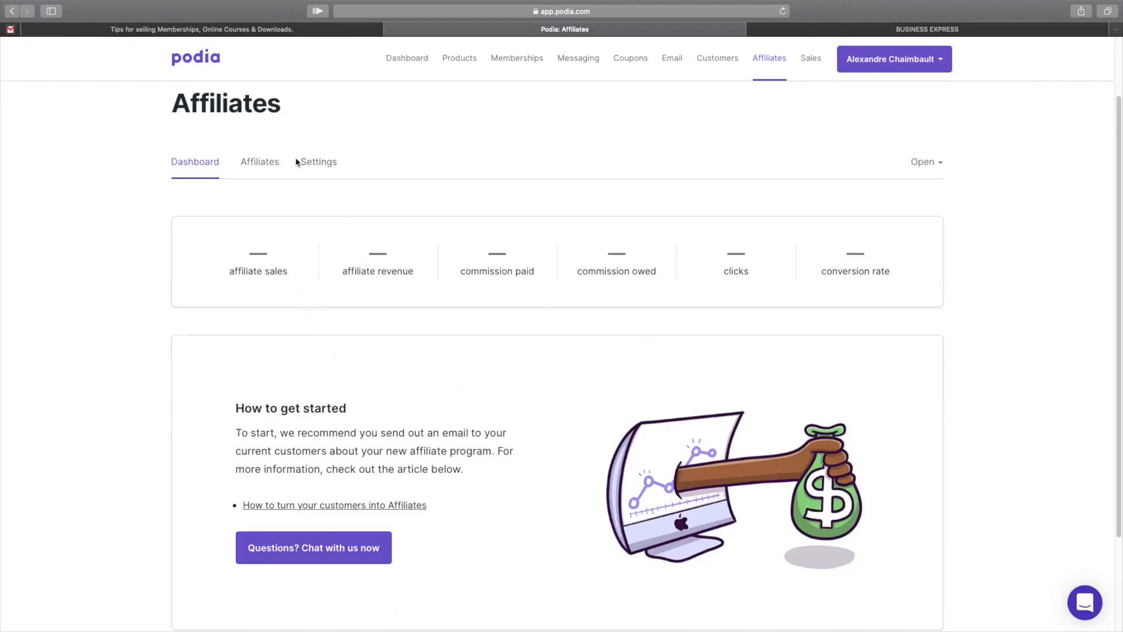
Examine the affiliates list, the program's status options and the form for inviting an affiliate by email.
left_click(275, 165)
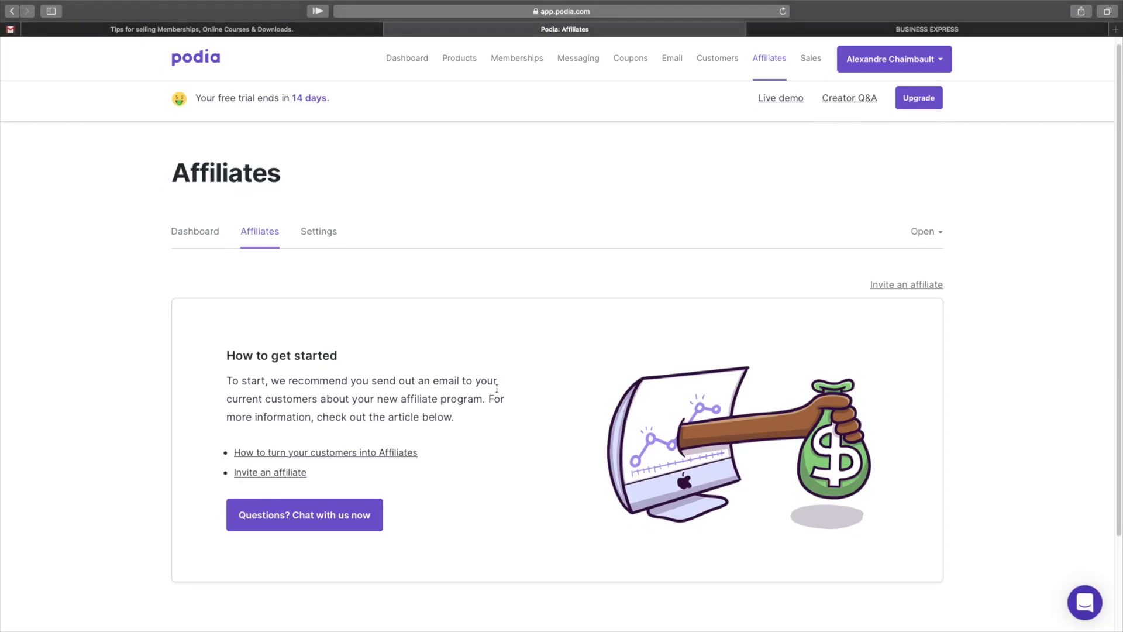
scroll(495, 388, "down", 1)
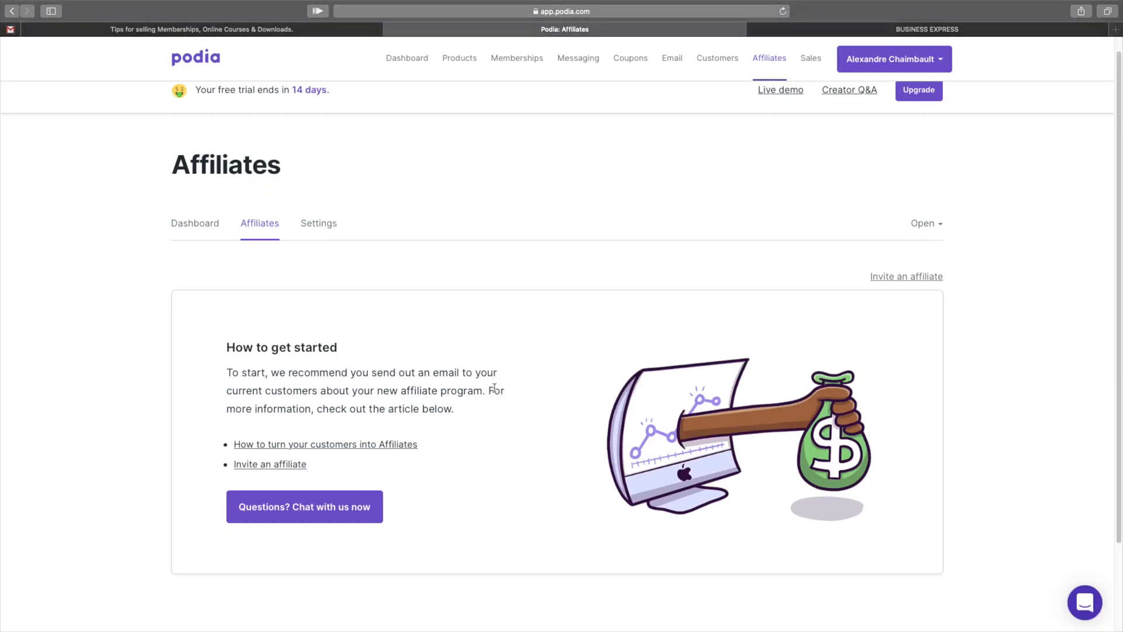
left_click(938, 225)
left_click(1017, 275)
left_click(931, 280)
left_click(556, 172)
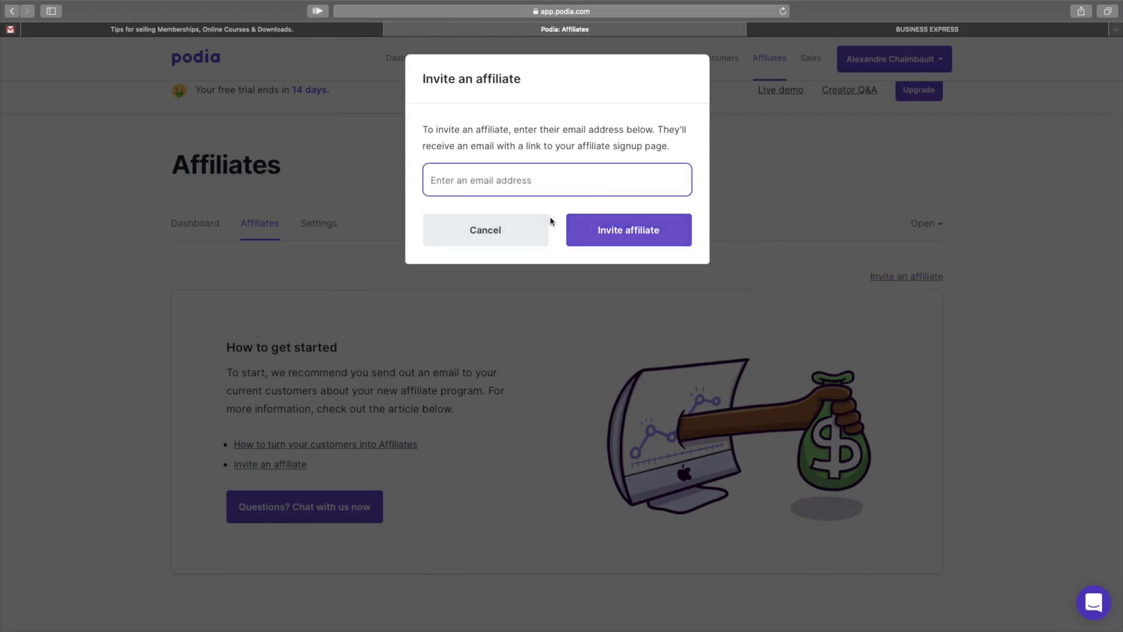
left_click(537, 228)
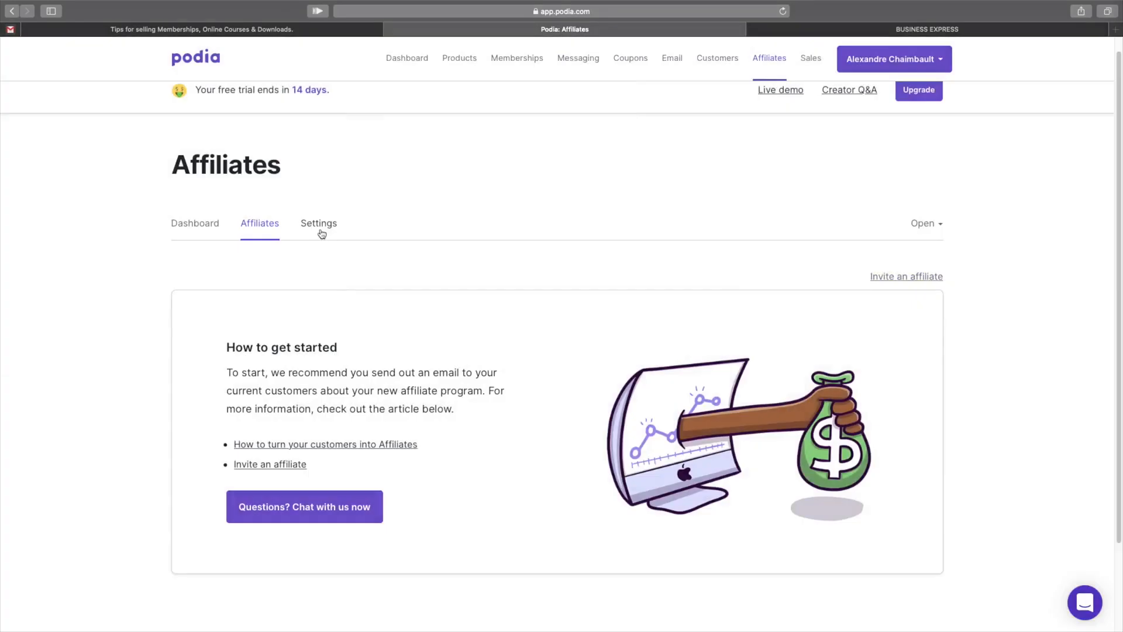
Inspect the custom product commission form in the affiliate settings and switch the default commission to a flat dollar amount.
left_click(320, 231)
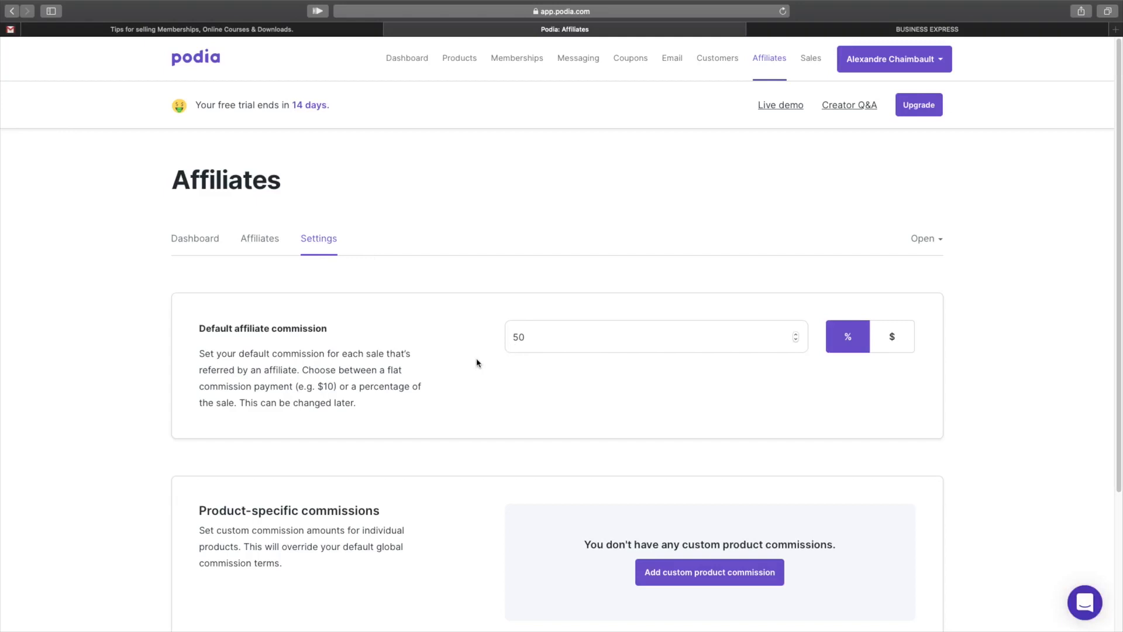
scroll(463, 363, "down", 3)
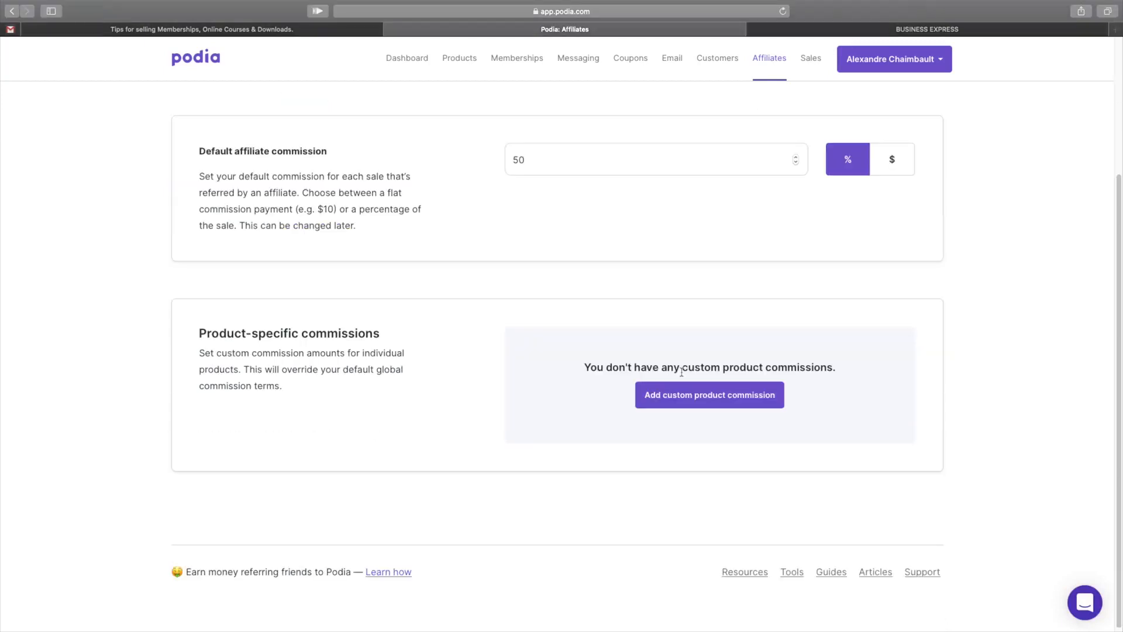
left_click(682, 402)
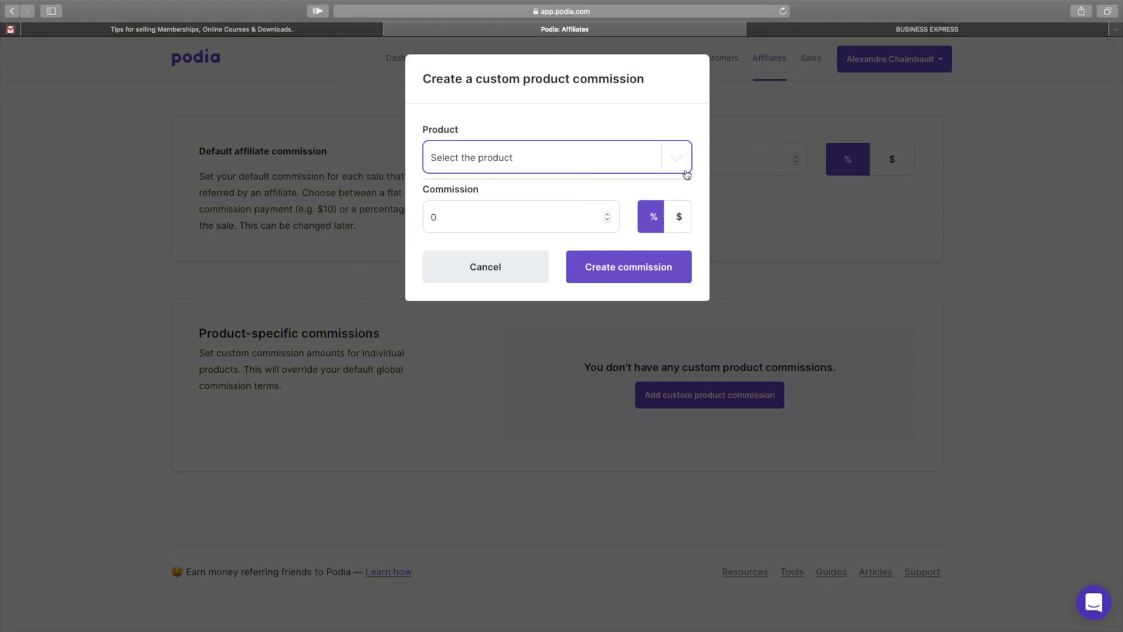
left_click(516, 275)
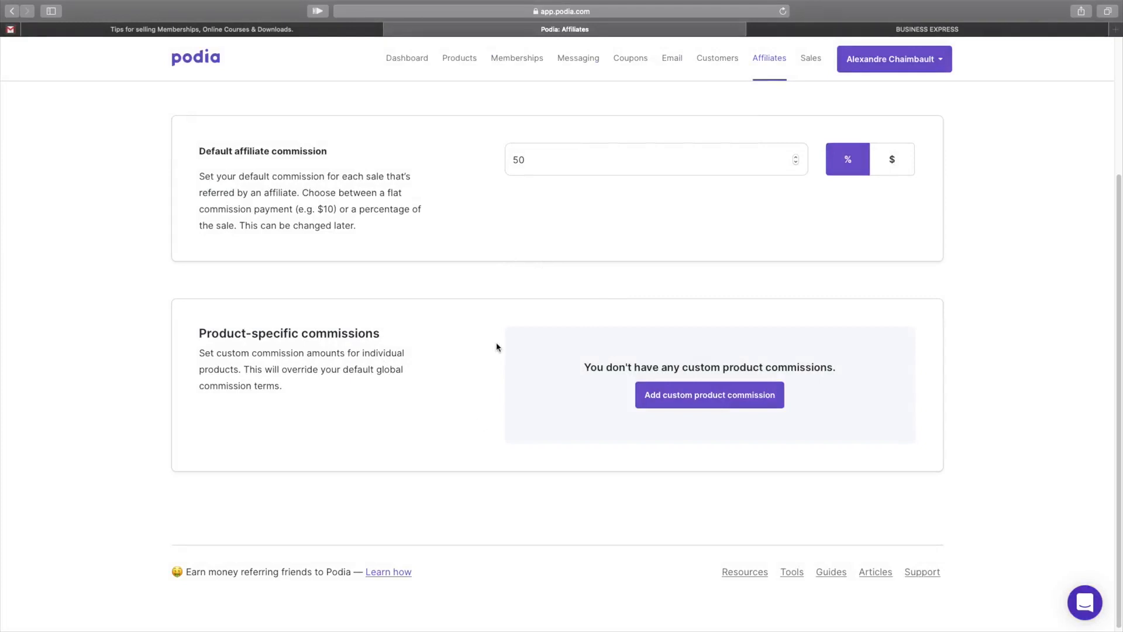
left_click(895, 157)
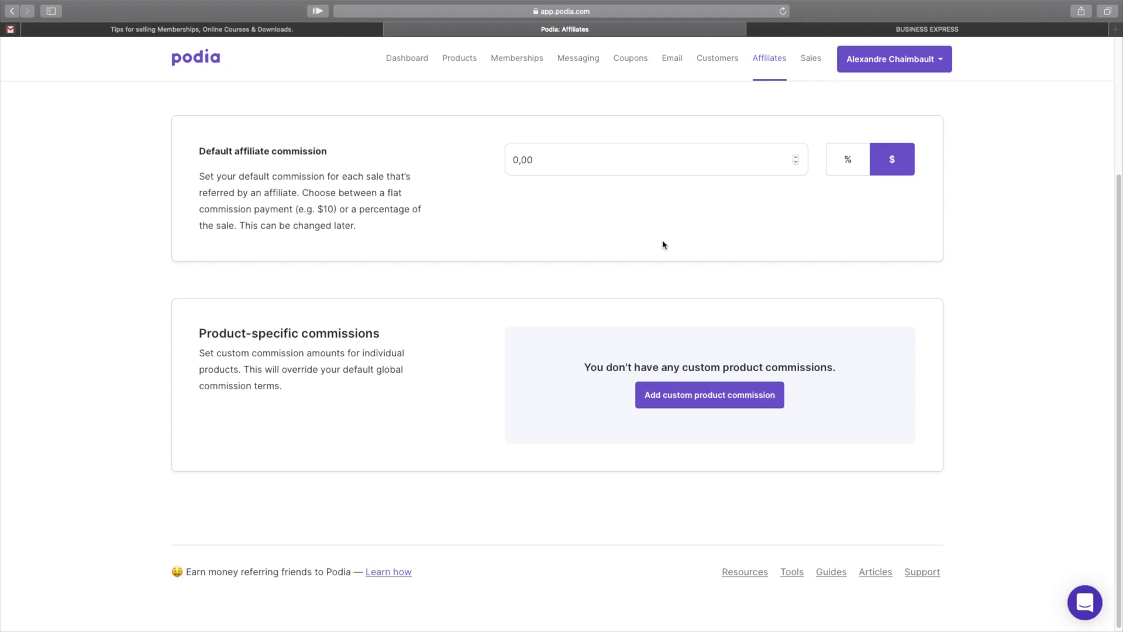
scroll(665, 245, "up", 3)
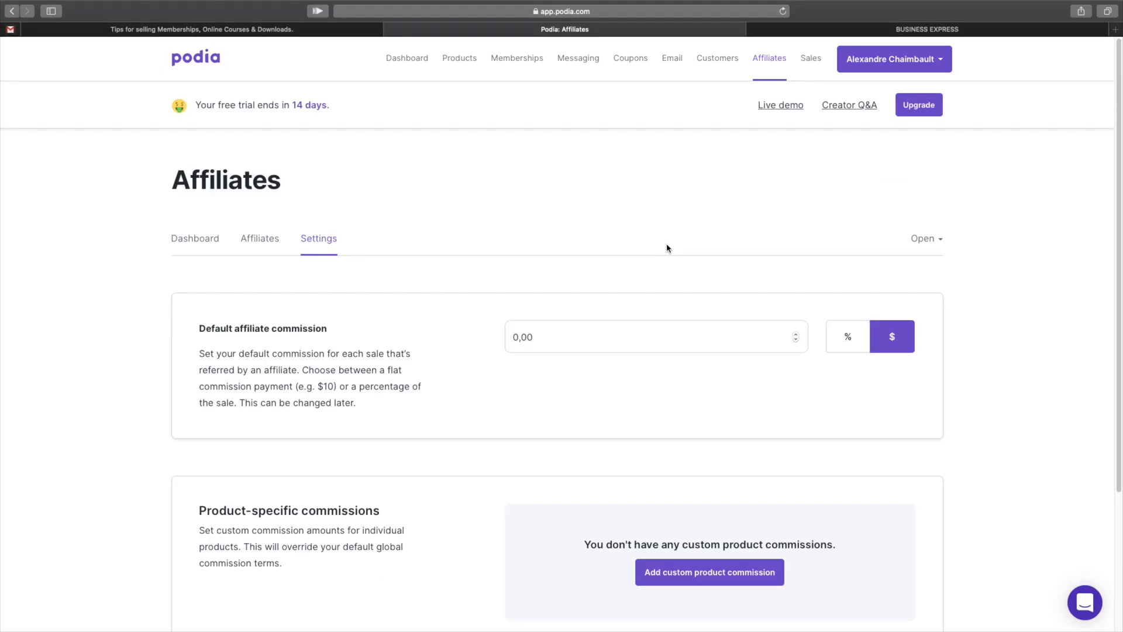
Open payment setup from the Sales page and review the currency, Stripe, PayPal, tax and VAT settings.
left_click(810, 62)
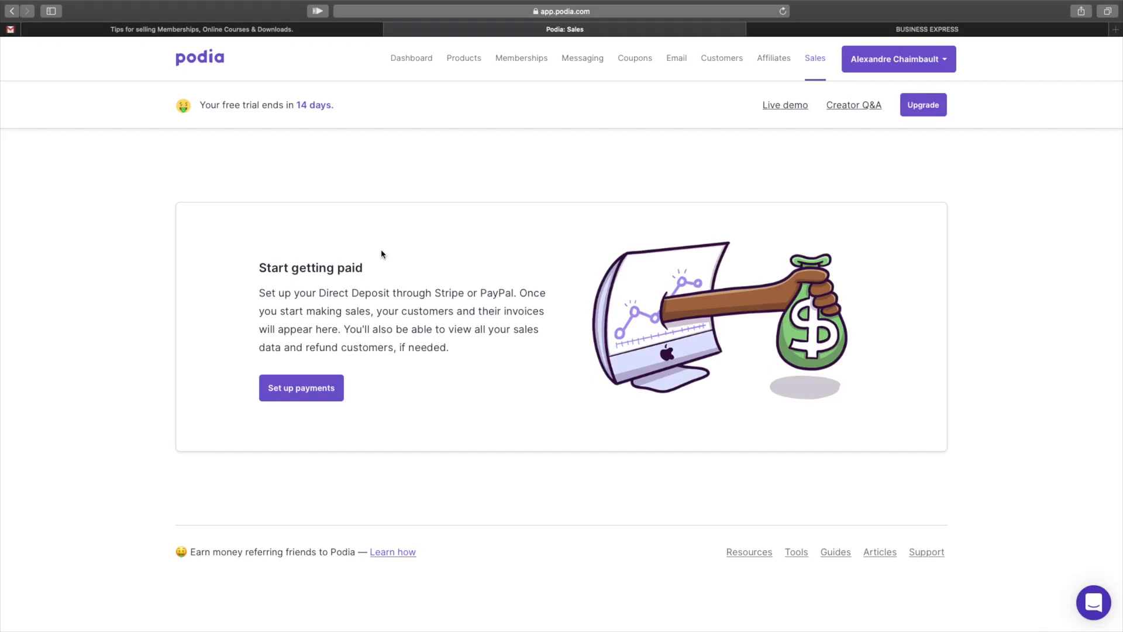
left_click(315, 392)
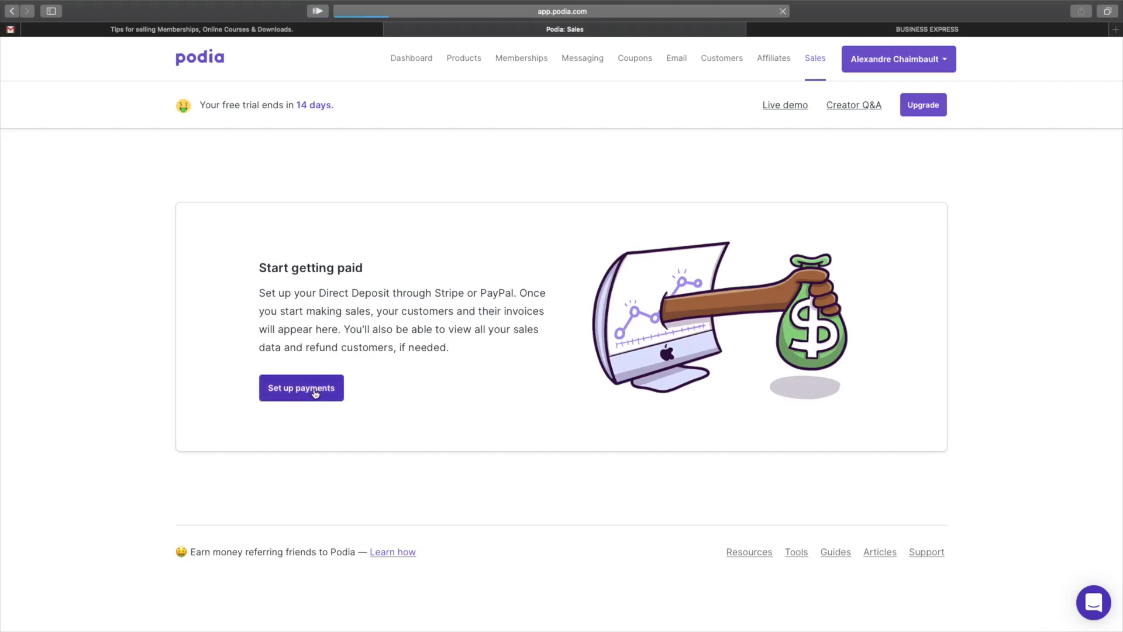
scroll(327, 389, "down", 5)
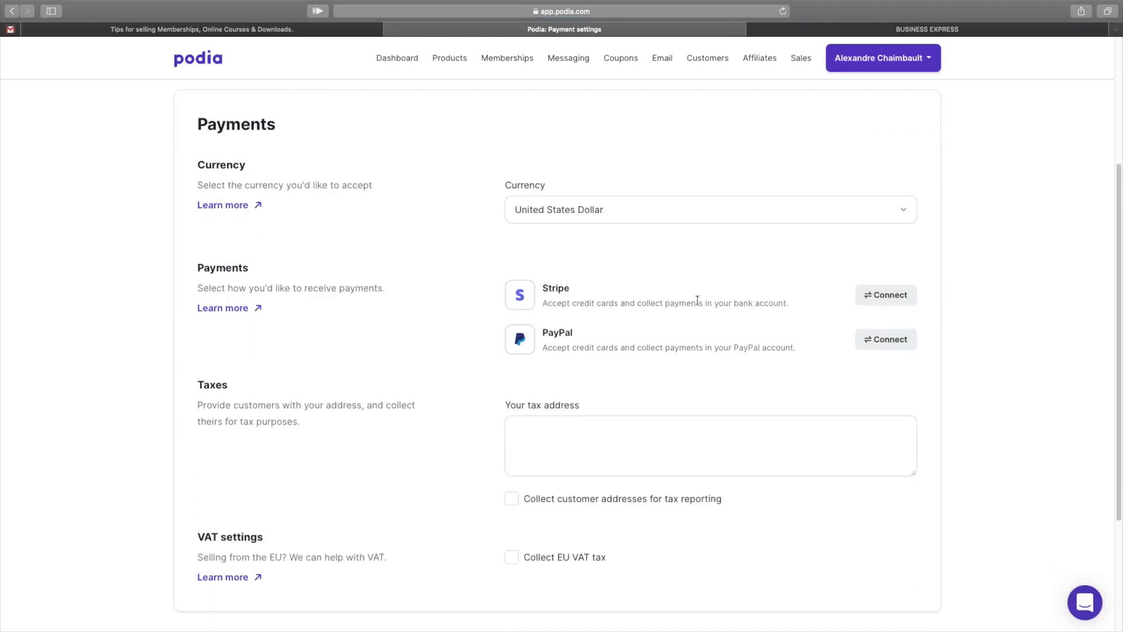
scroll(568, 343, "down", 2)
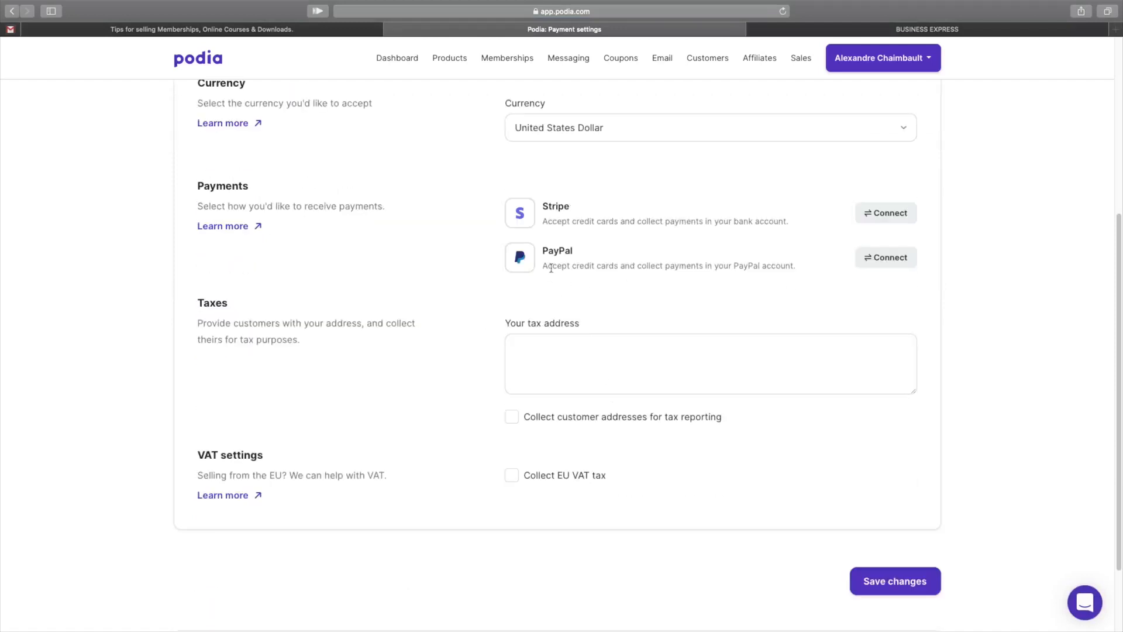
scroll(611, 419, "up", 7)
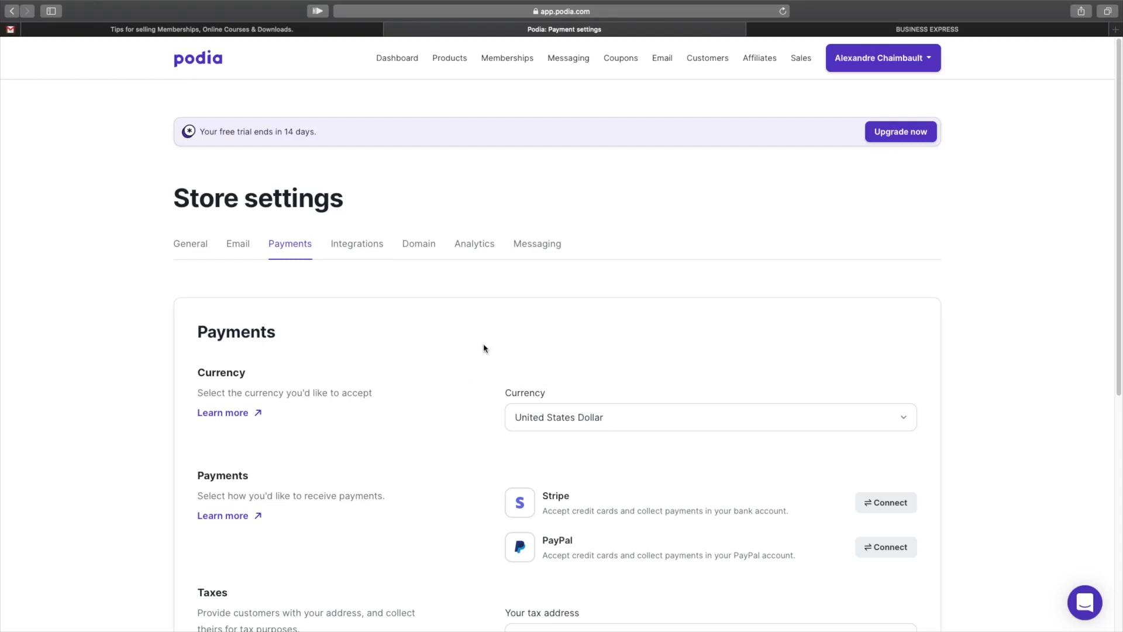
View the personal account settings and the store's general settings with the store name field.
left_click(861, 70)
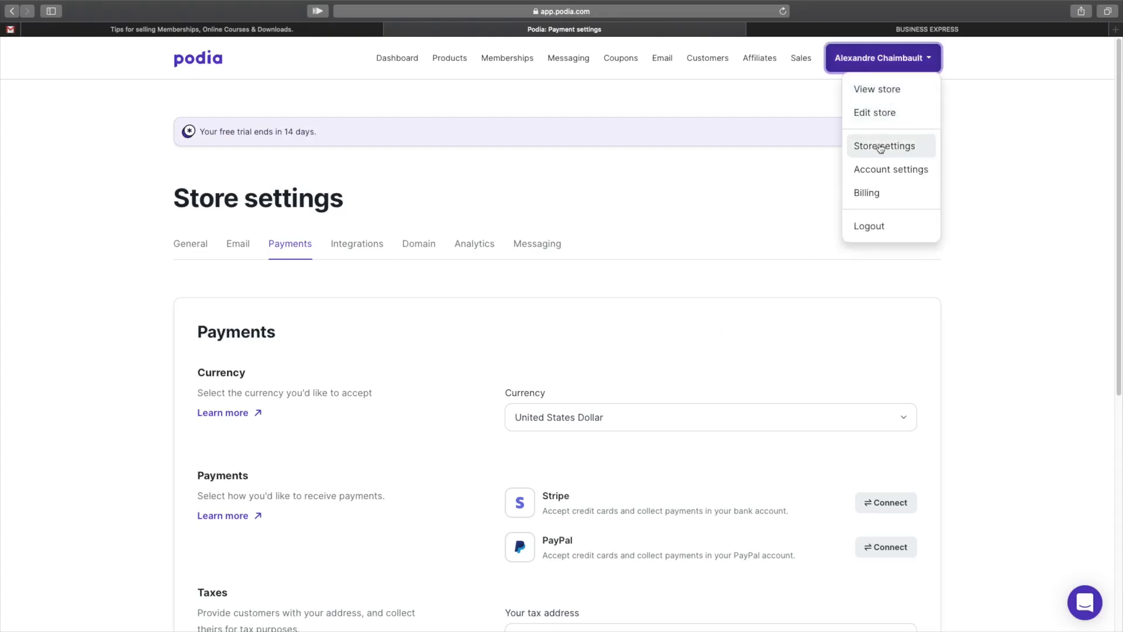
left_click(880, 178)
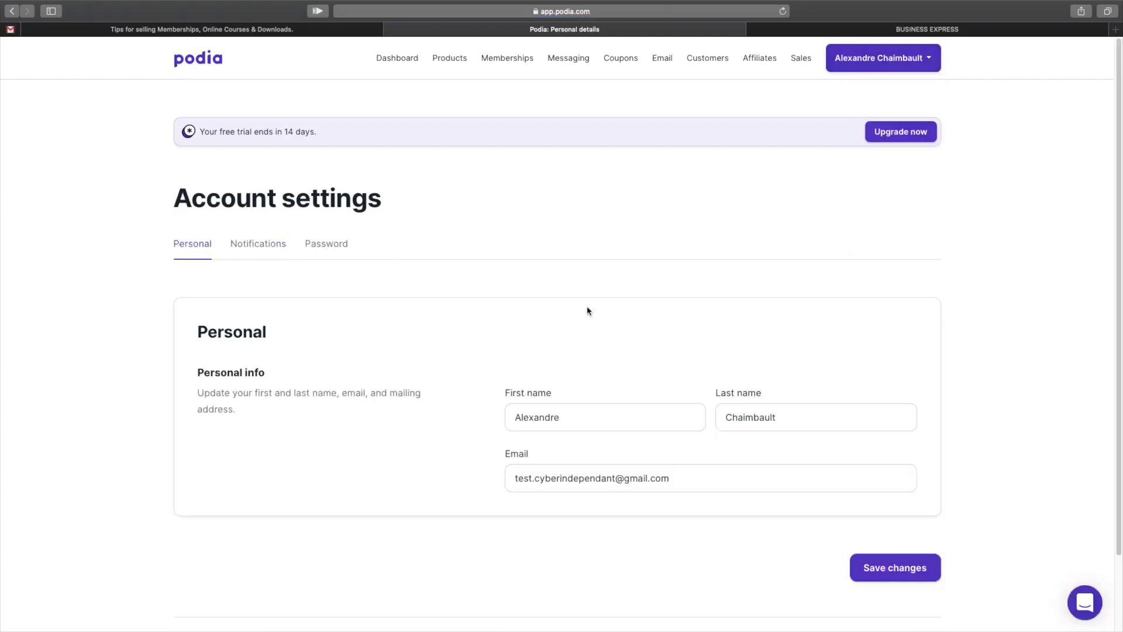
left_click(882, 69)
left_click(886, 145)
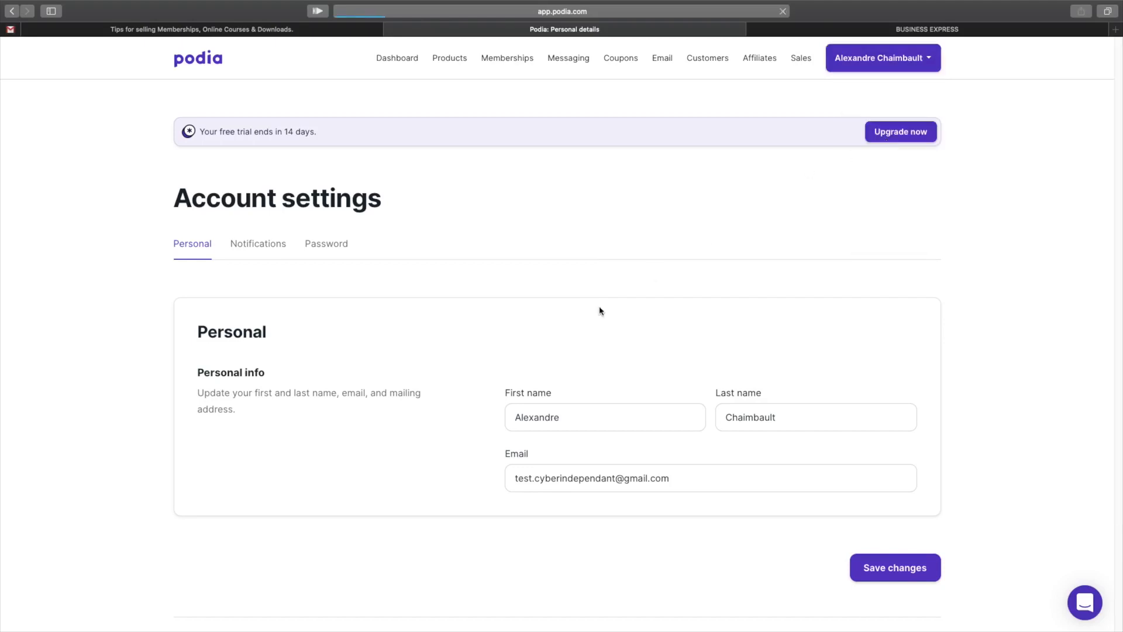
left_click(602, 415)
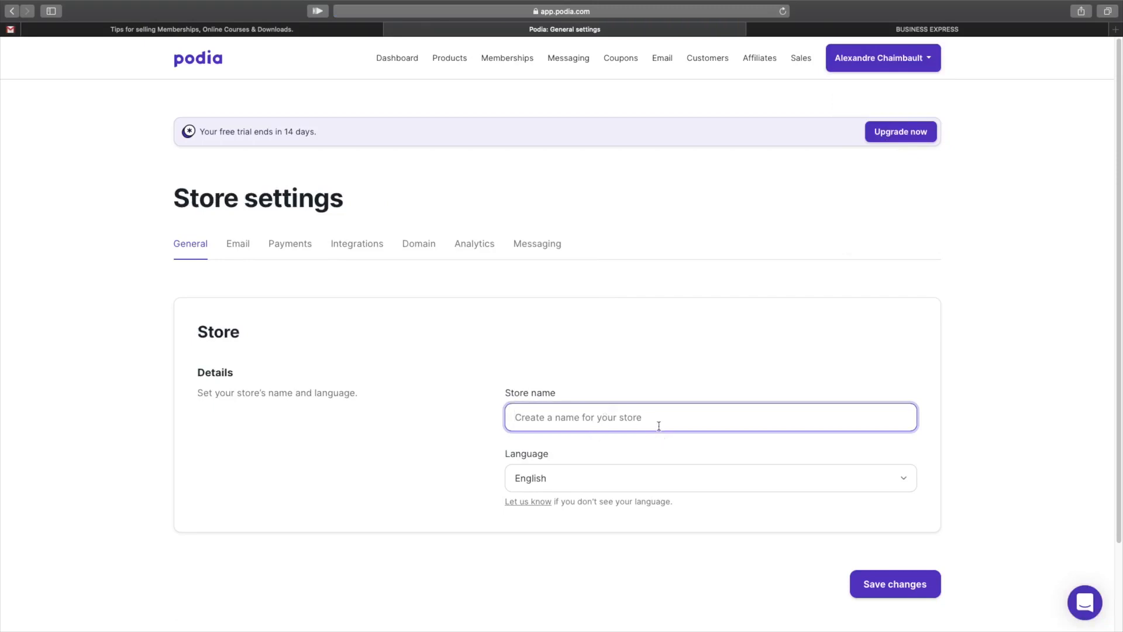
Set the store language to French, name the store Cyber Indépendant, and save the general settings.
left_click(636, 475)
left_click(632, 490)
left_click(592, 418)
type("Cyber Indépendant")
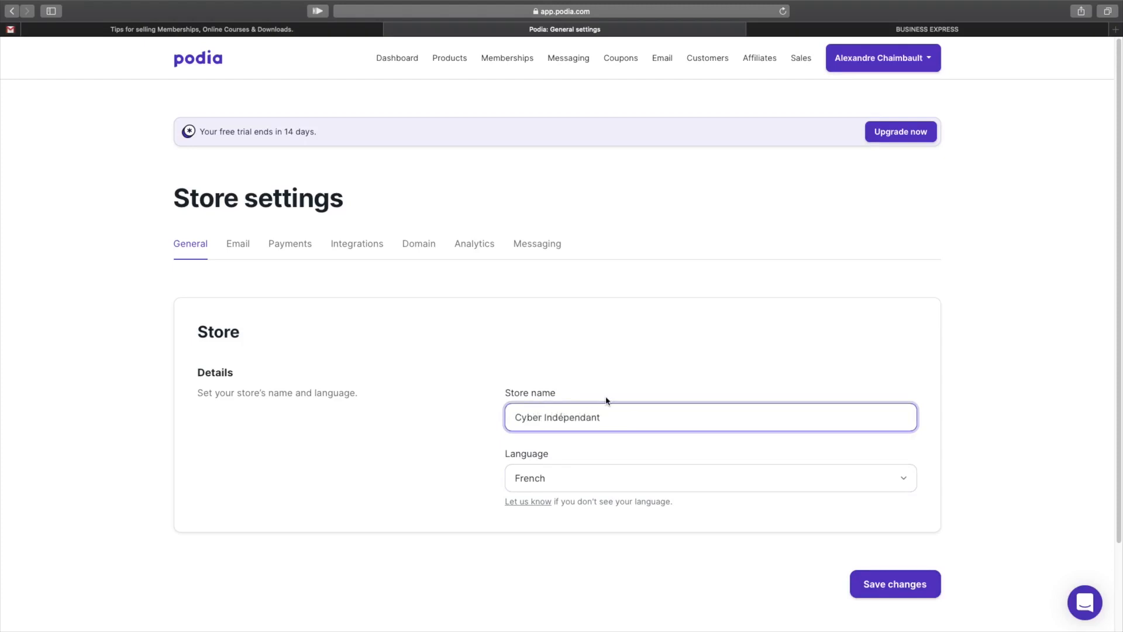
left_click(888, 578)
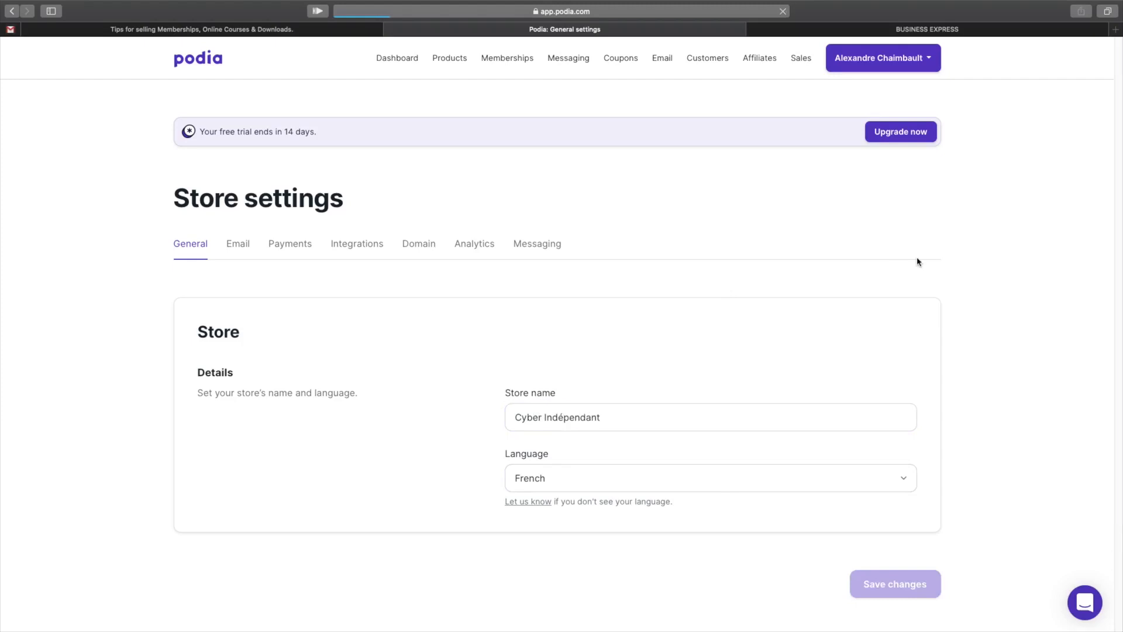
Review the store's email settings for mailing address, double opt-in and opt-in text, and its payment settings.
left_click(239, 245)
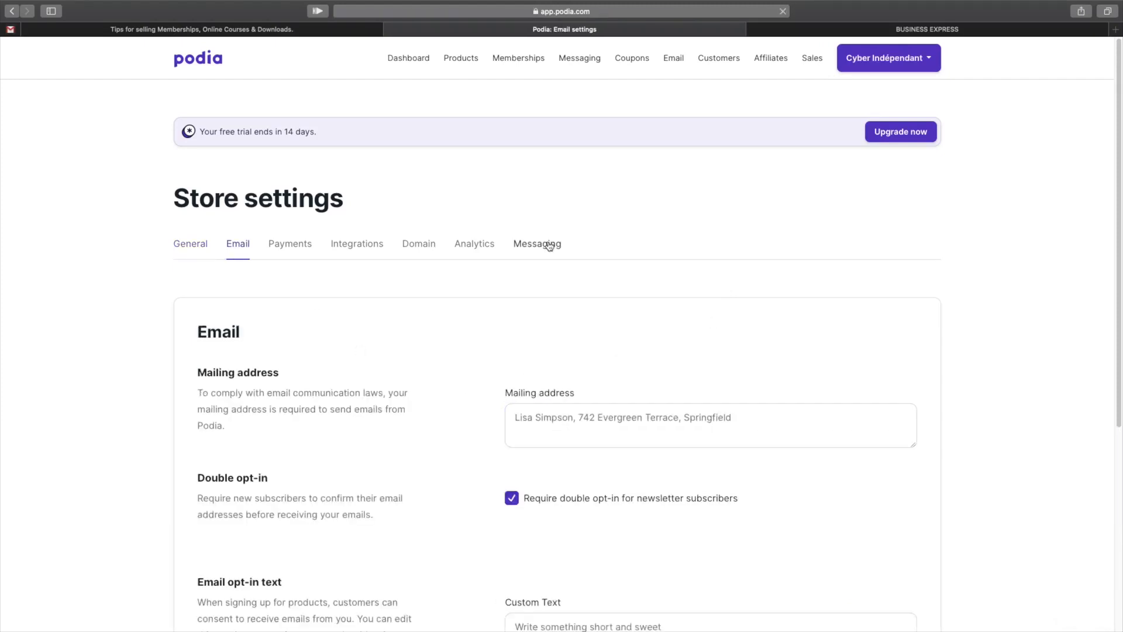
scroll(548, 245, "down", 4)
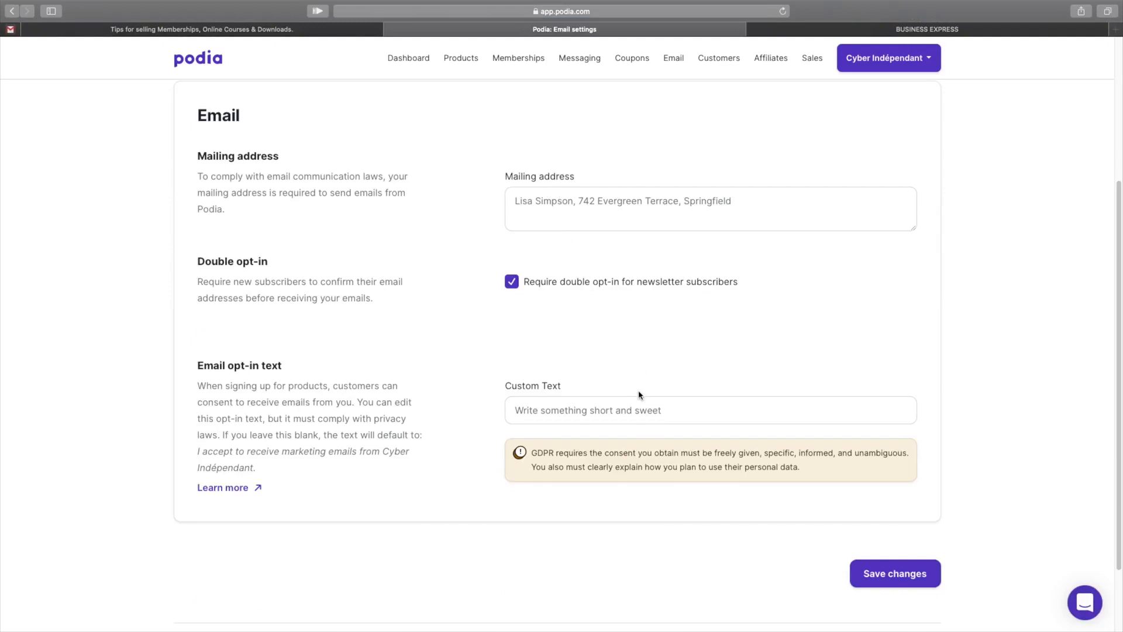
scroll(620, 406, "up", 3)
left_click(302, 186)
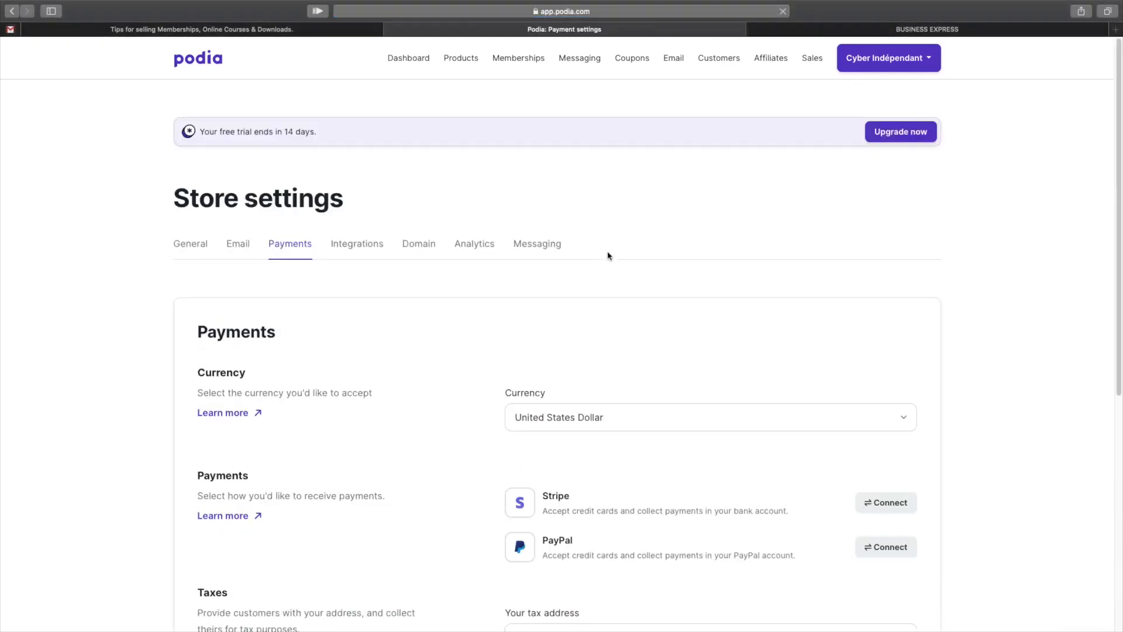
scroll(608, 255, "down", 3)
scroll(608, 256, "down", 3)
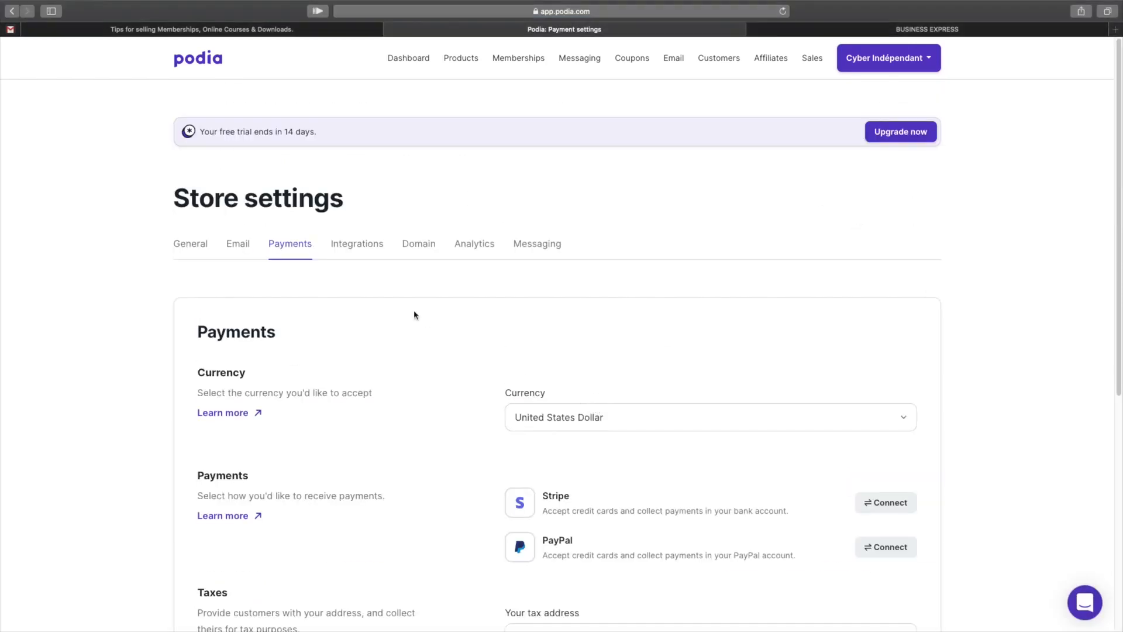
Look through the third-party integrations in the store settings, including ConvertKit, MailChimp, Drip and AWeber.
left_click(364, 262)
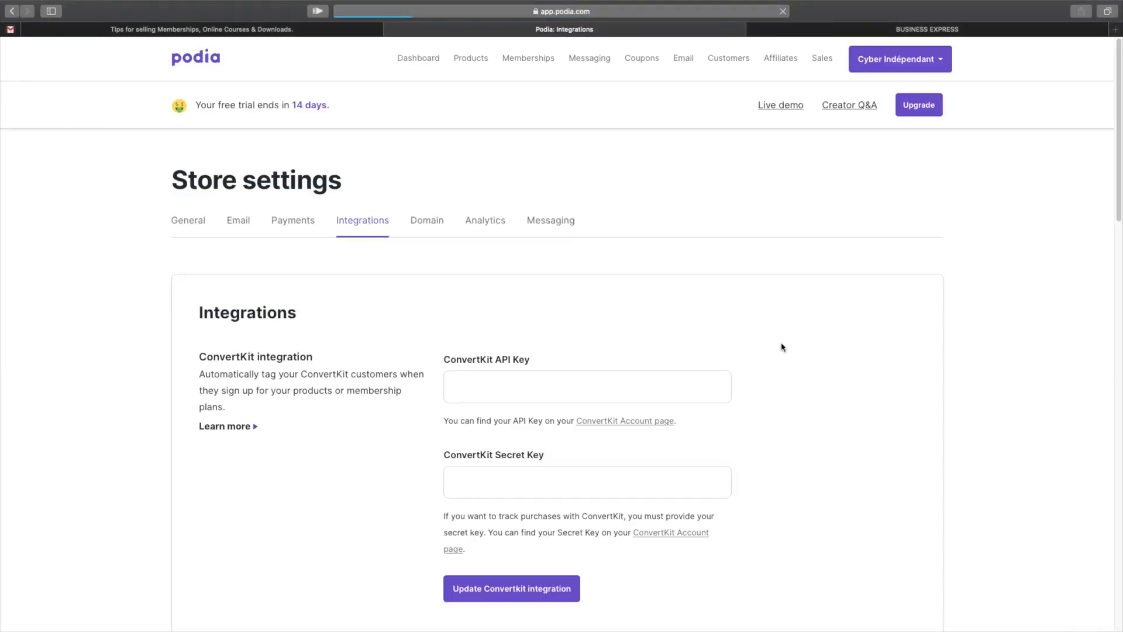
scroll(781, 348, "down", 6)
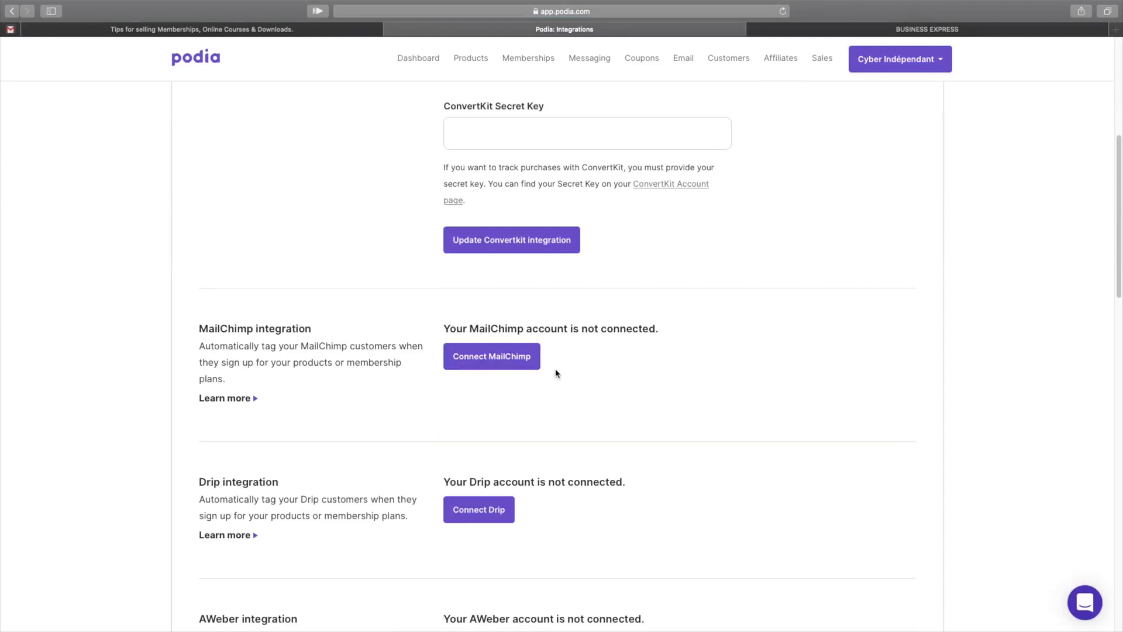
scroll(527, 270, "down", 10)
scroll(534, 310, "up", 11)
scroll(534, 310, "up", 5)
Review the store's subdomain and custom domain settings, including the CNAME target for a custom domain.
left_click(422, 220)
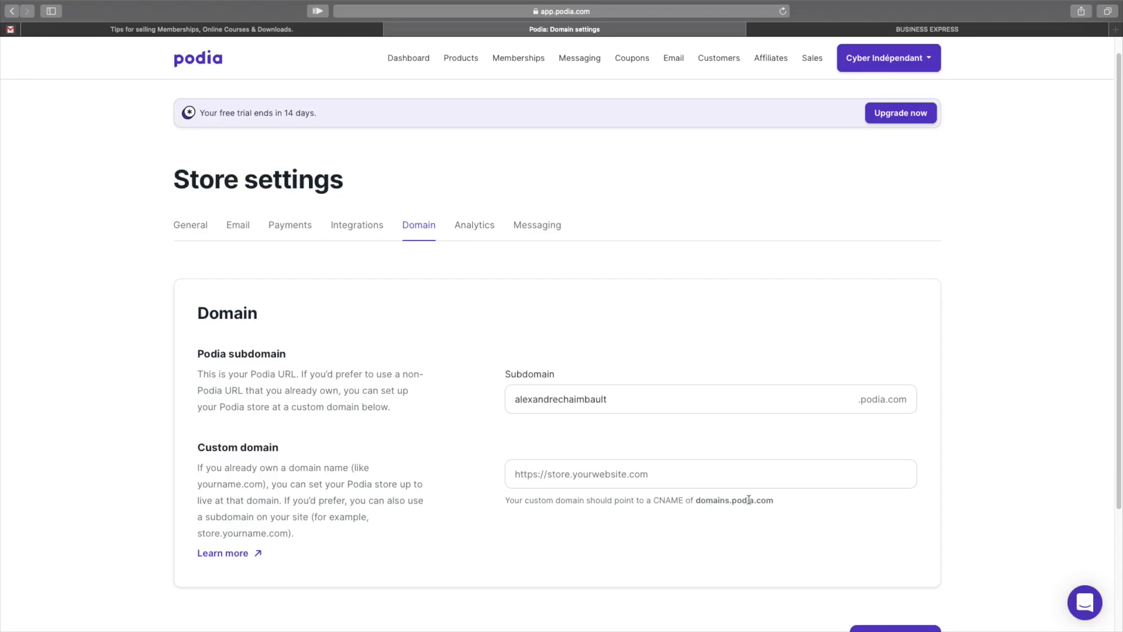
left_click_drag(653, 500, 785, 504)
left_click(785, 504)
Review the Facebook Pixel, Google Analytics and custom tracking code settings, and the options for who can send messages.
left_click(483, 235)
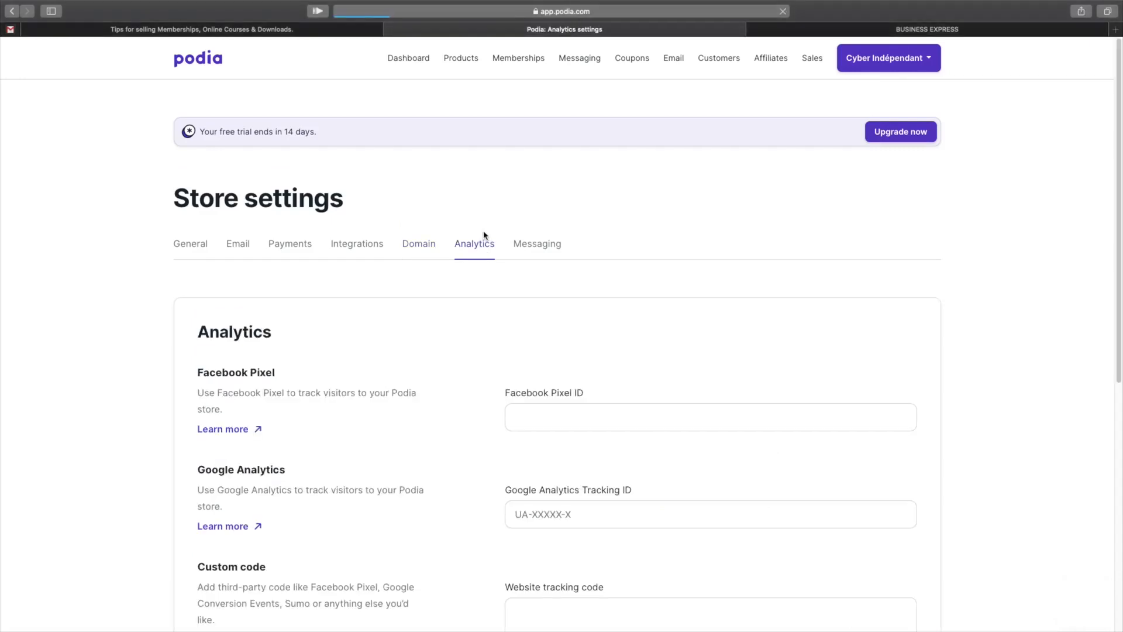
scroll(554, 248, "down", 5)
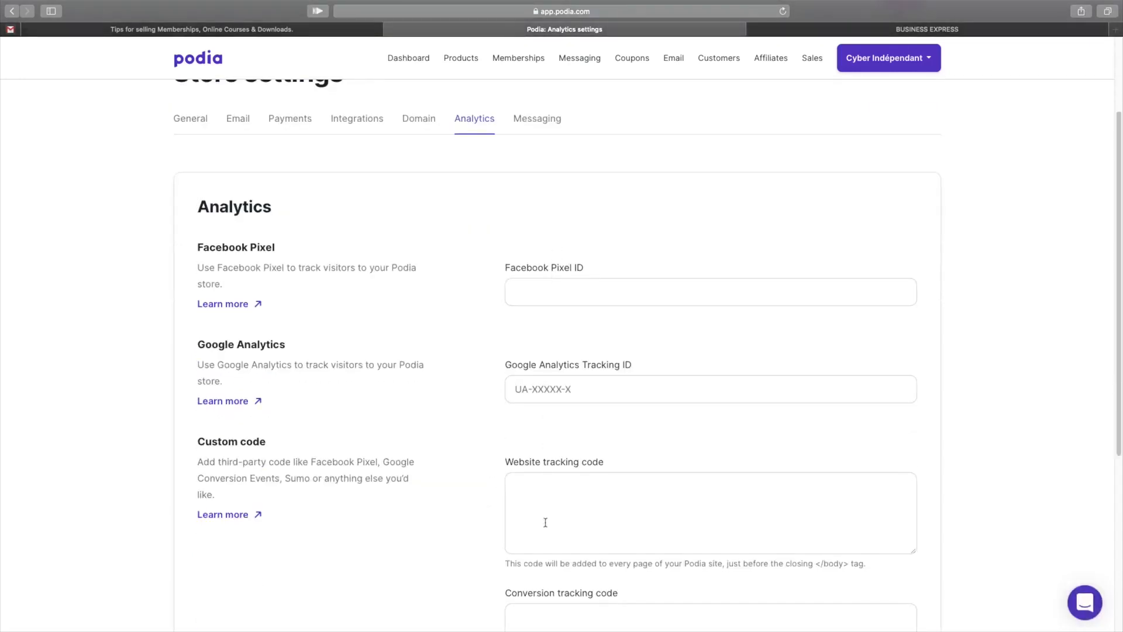
scroll(540, 564, "up", 5)
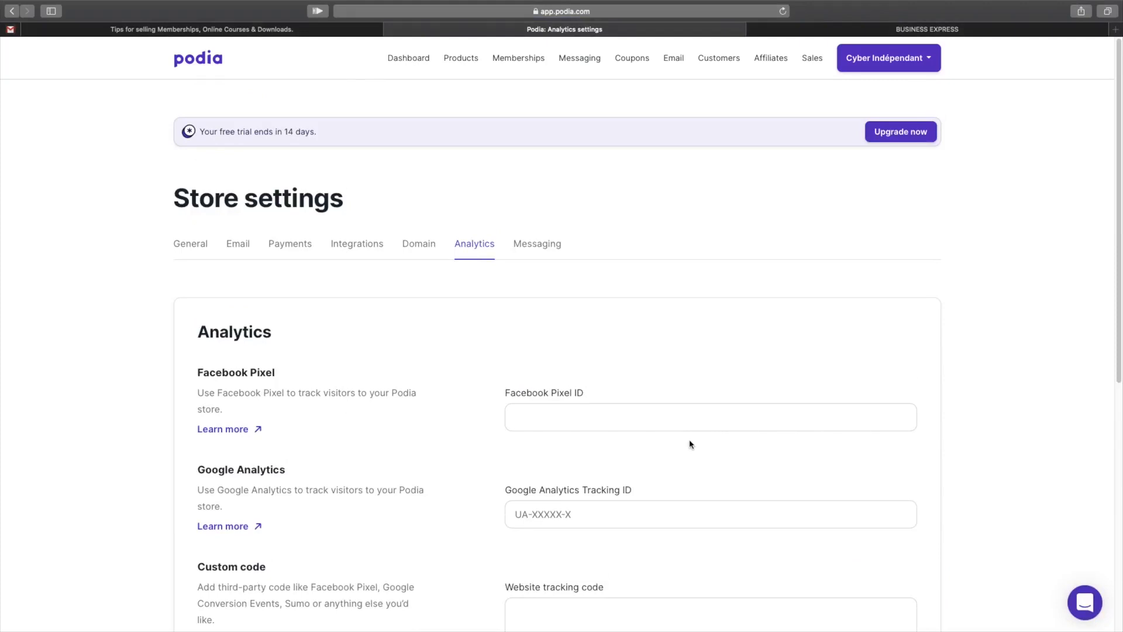
left_click(515, 245)
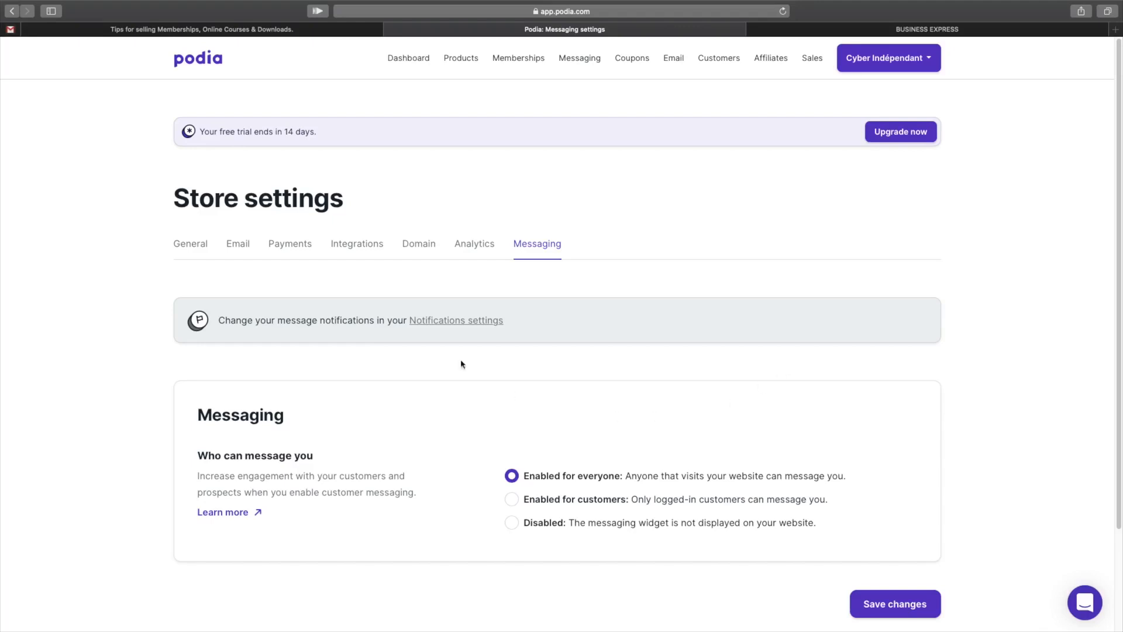
Recheck the store's payment, tax and VAT settings and return to the general settings.
left_click(297, 246)
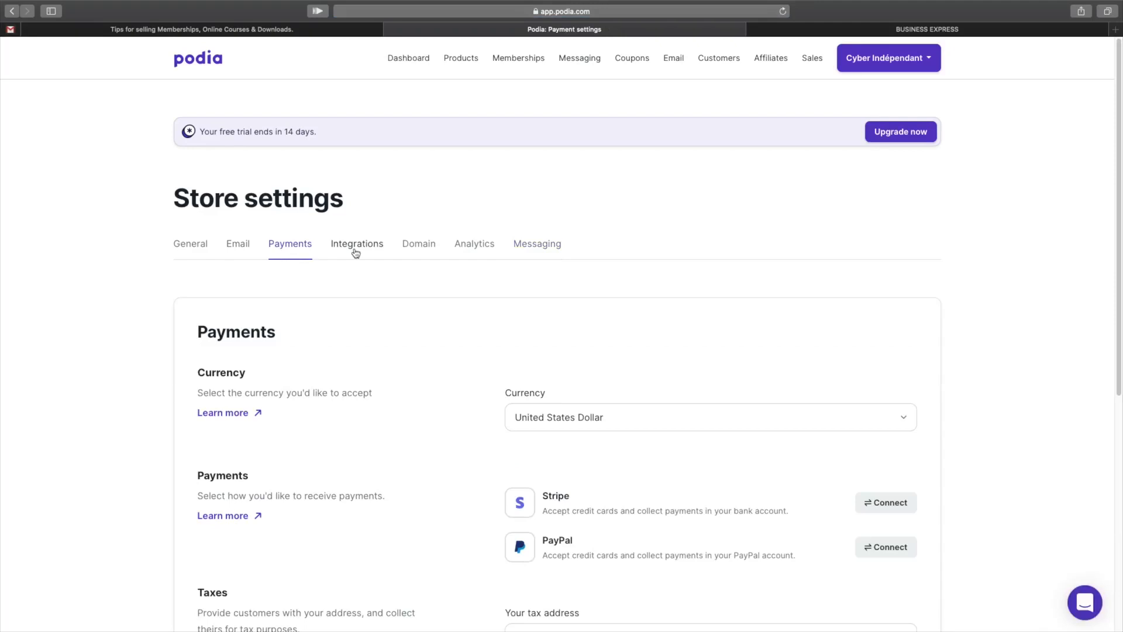
scroll(369, 413, "down", 5)
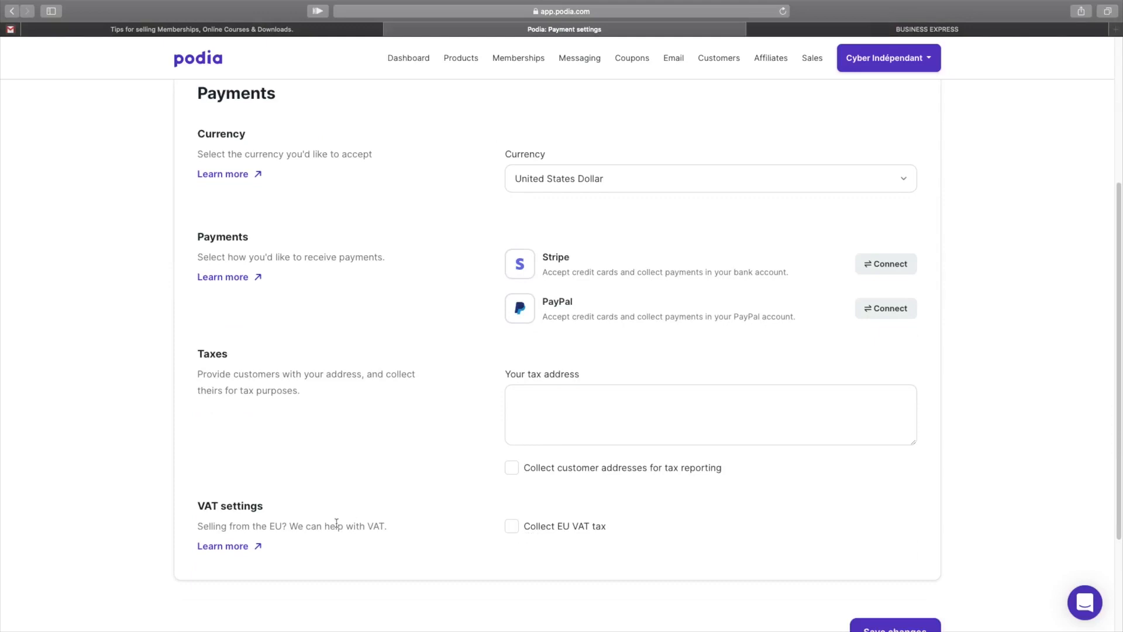
scroll(336, 523, "up", 5)
left_click(173, 249)
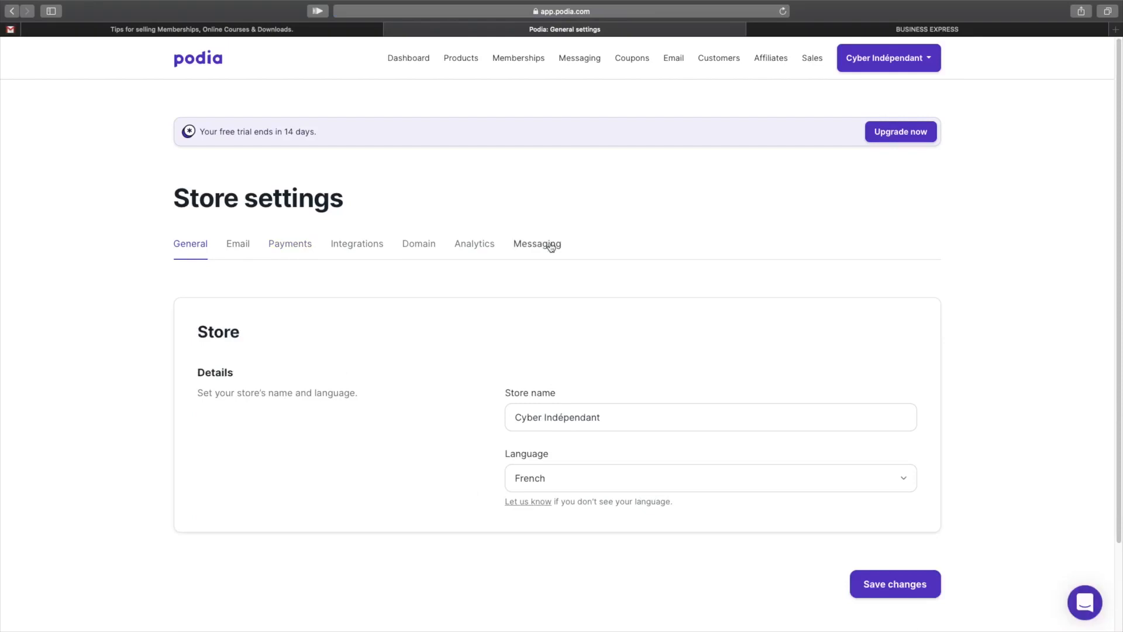
Open the account's billing page and examine the Mover and Shaker plans and the features included in all plans.
left_click(898, 68)
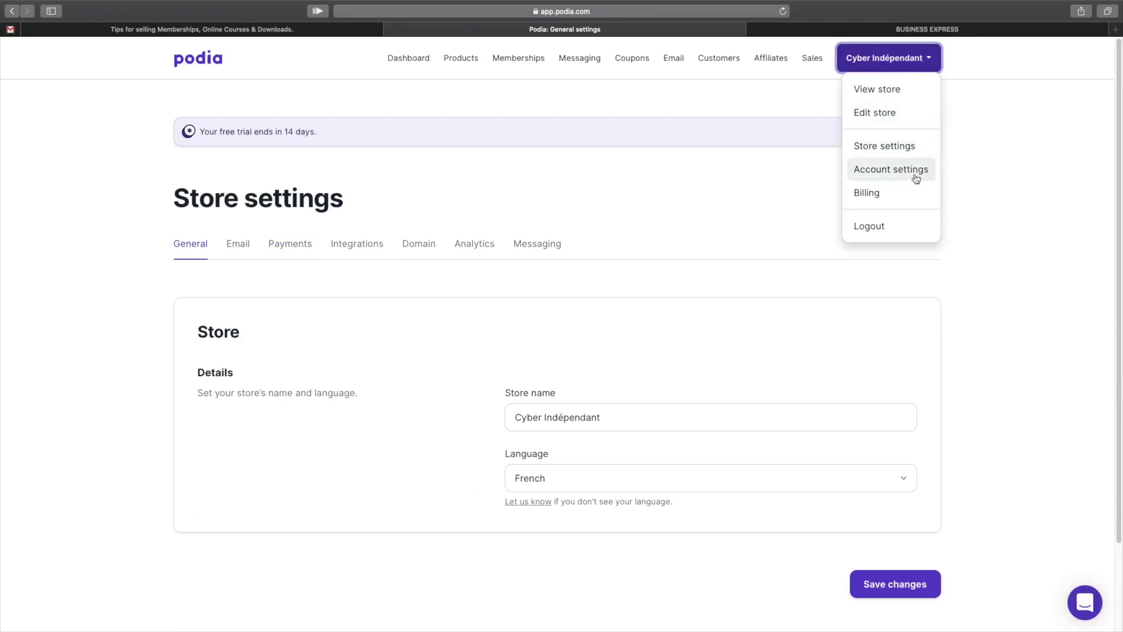
left_click(909, 199)
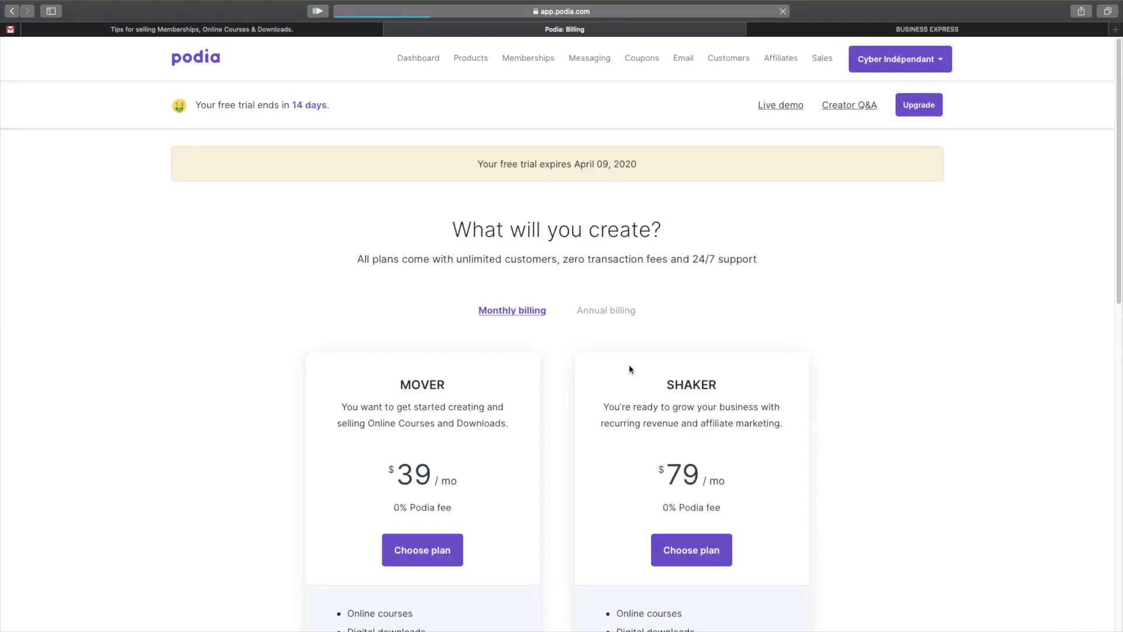
scroll(630, 371, "down", 1)
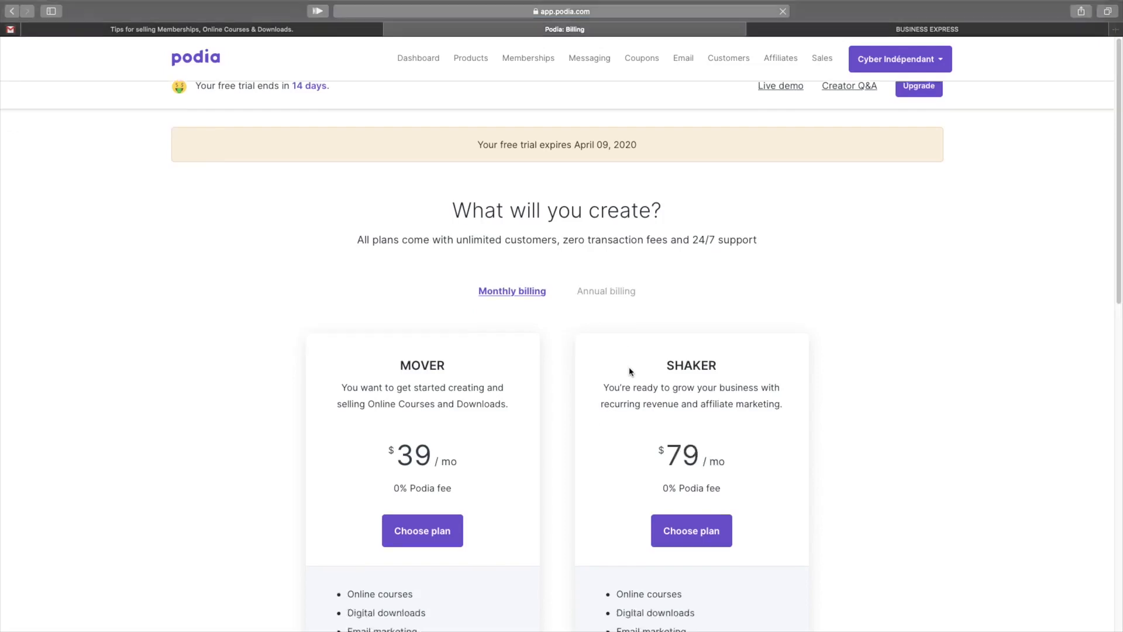
scroll(630, 371, "down", 5)
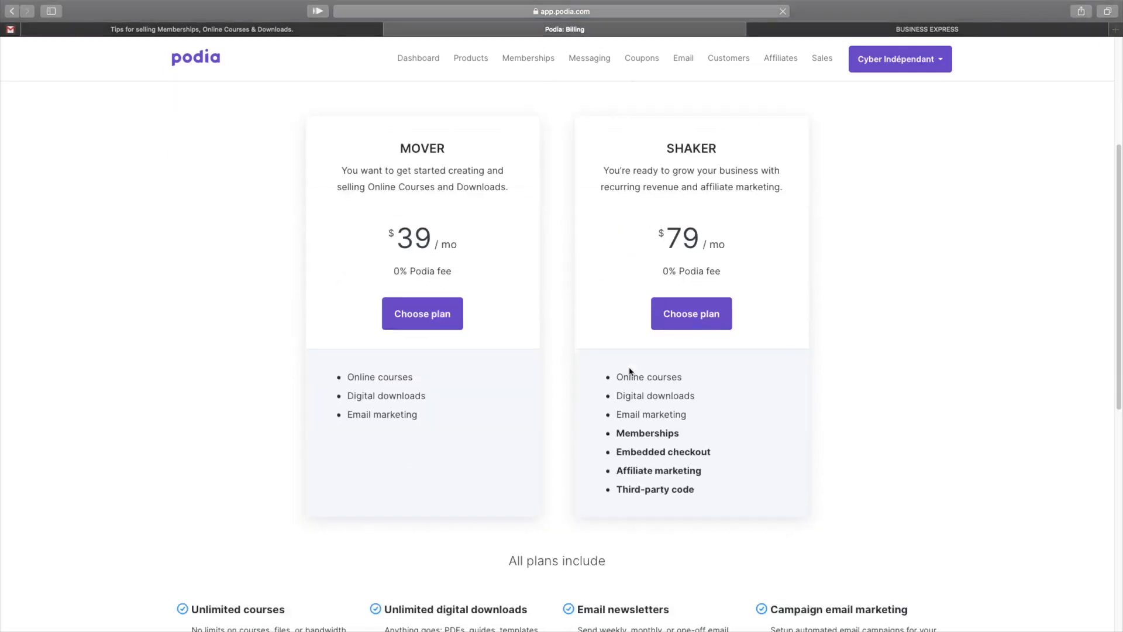
scroll(630, 371, "up", 3)
scroll(630, 372, "down", 11)
scroll(632, 374, "up", 4)
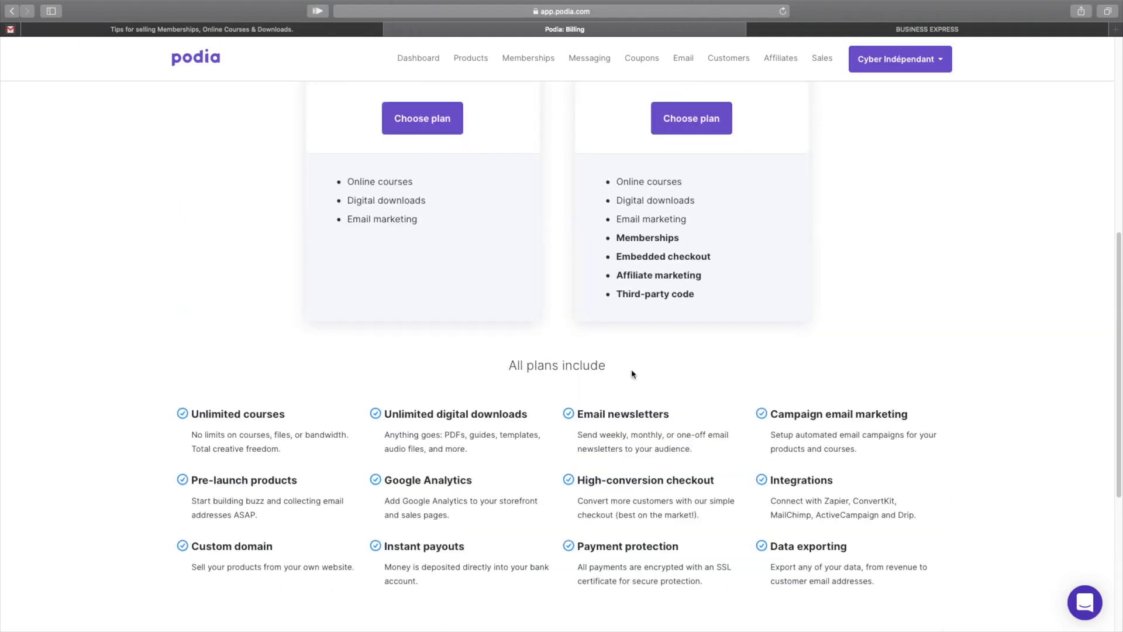
scroll(631, 374, "up", 7)
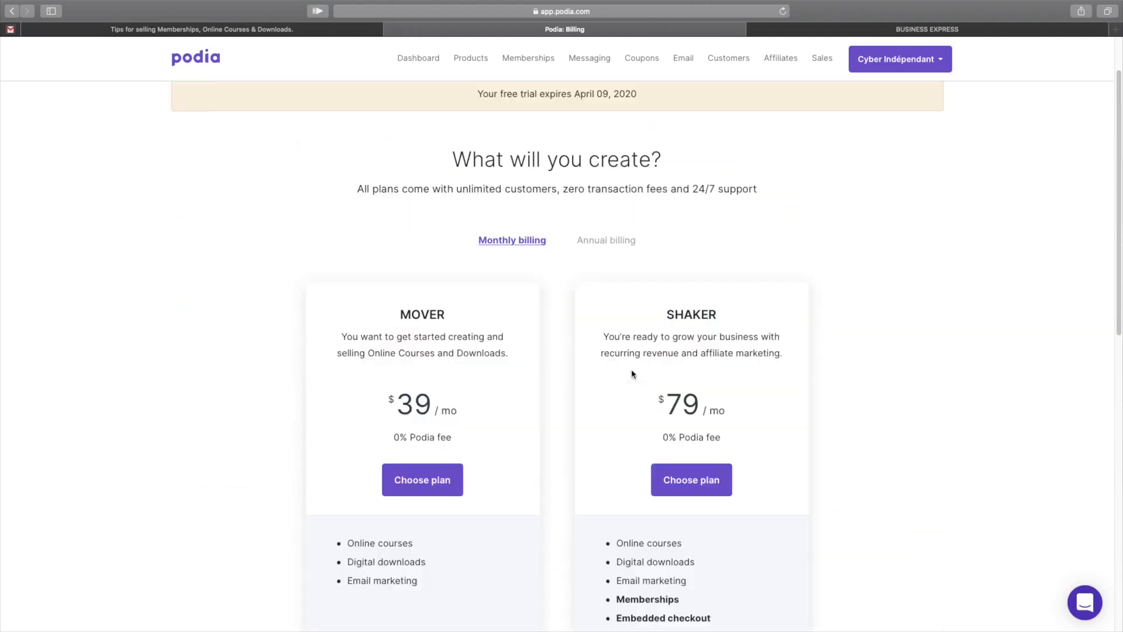
Compare the monthly prices and feature lists of the Mover and Shaker plans.
scroll(632, 373, "down", 5)
scroll(632, 370, "down", 1)
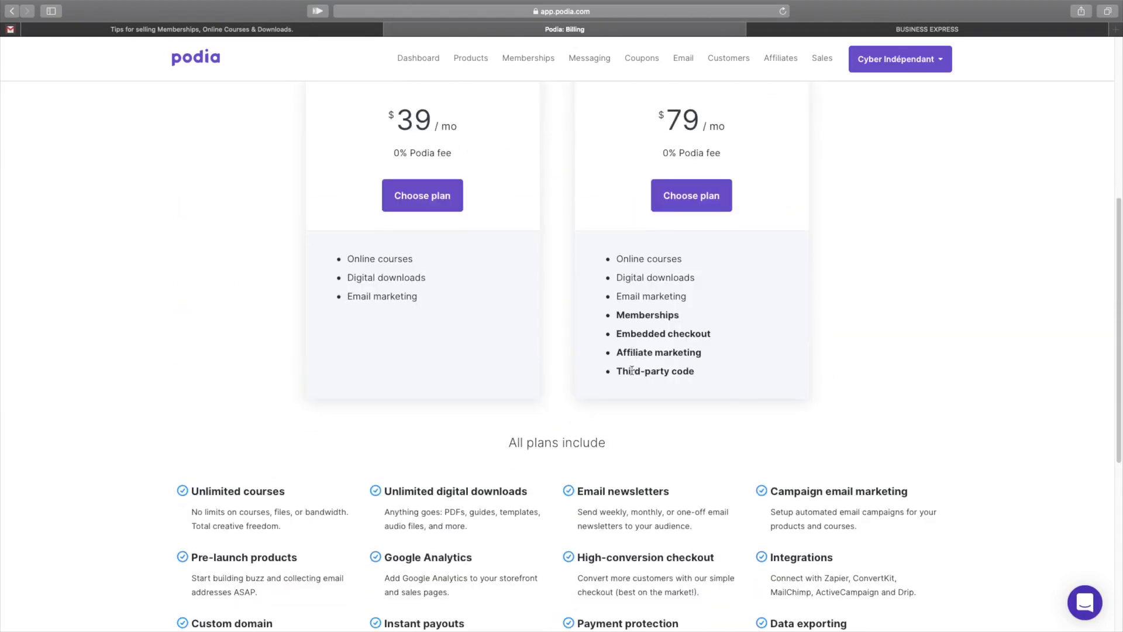
scroll(632, 370, "up", 4)
scroll(343, 183, "up", 2)
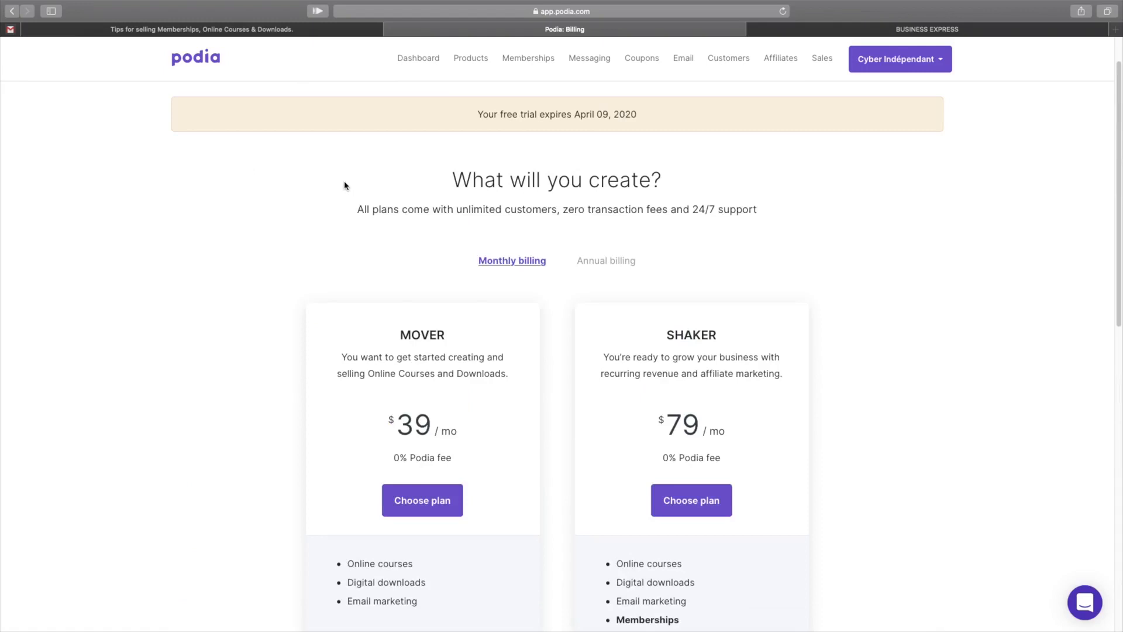
scroll(343, 183, "down", 1)
scroll(343, 183, "up", 2)
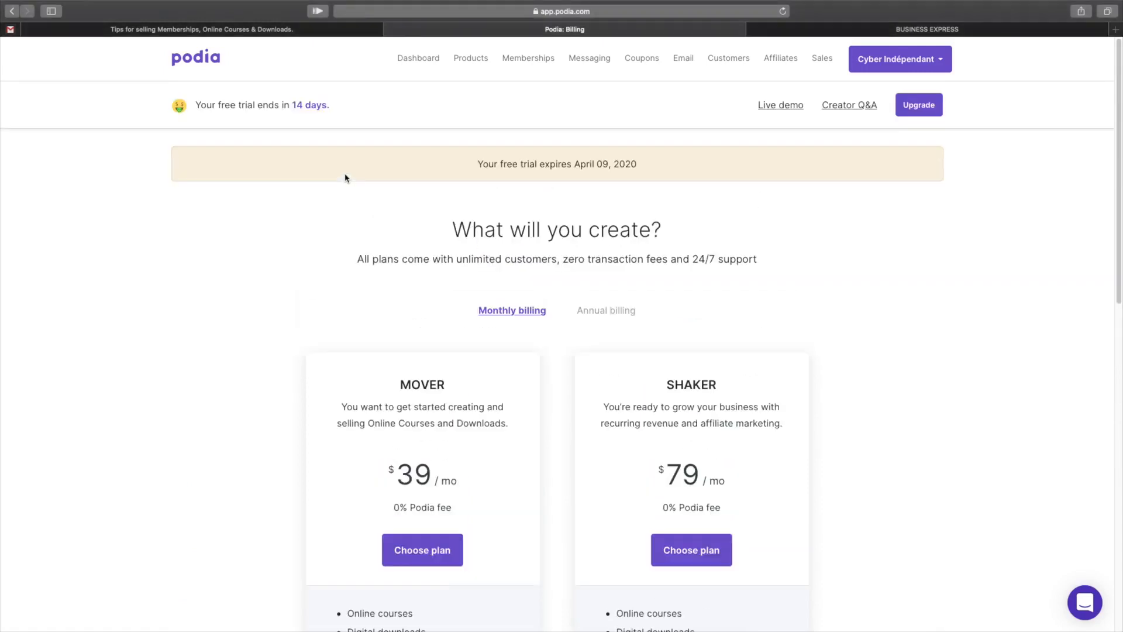
scroll(550, 285, "down", 3)
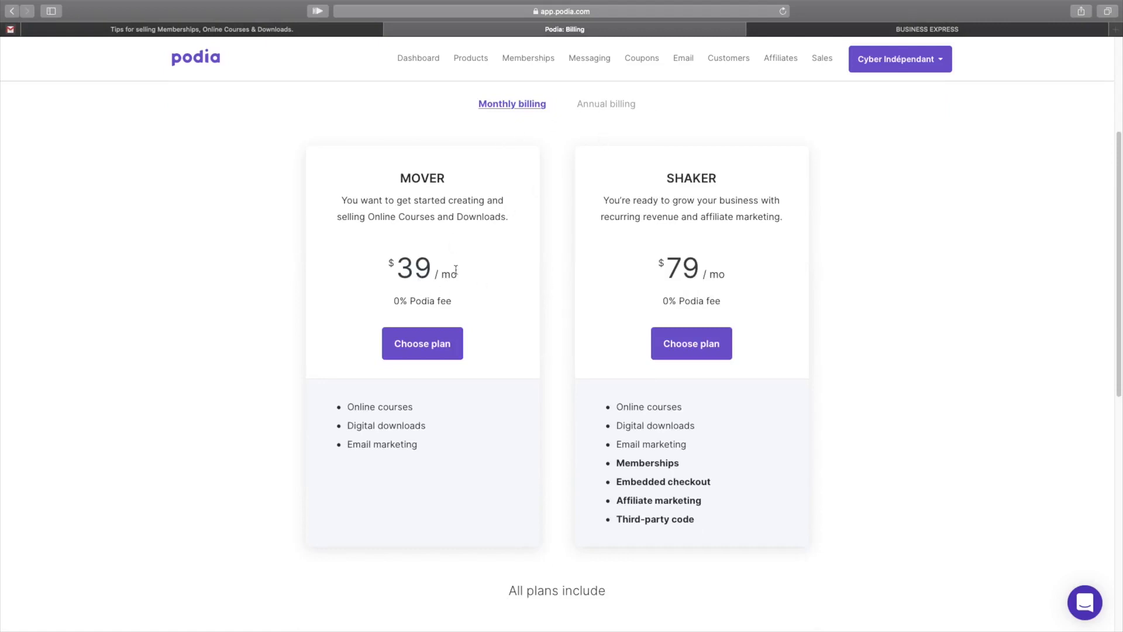
Compare monthly and annual billing for both plans, and view the included features and invoice history under annual billing.
left_click(606, 111)
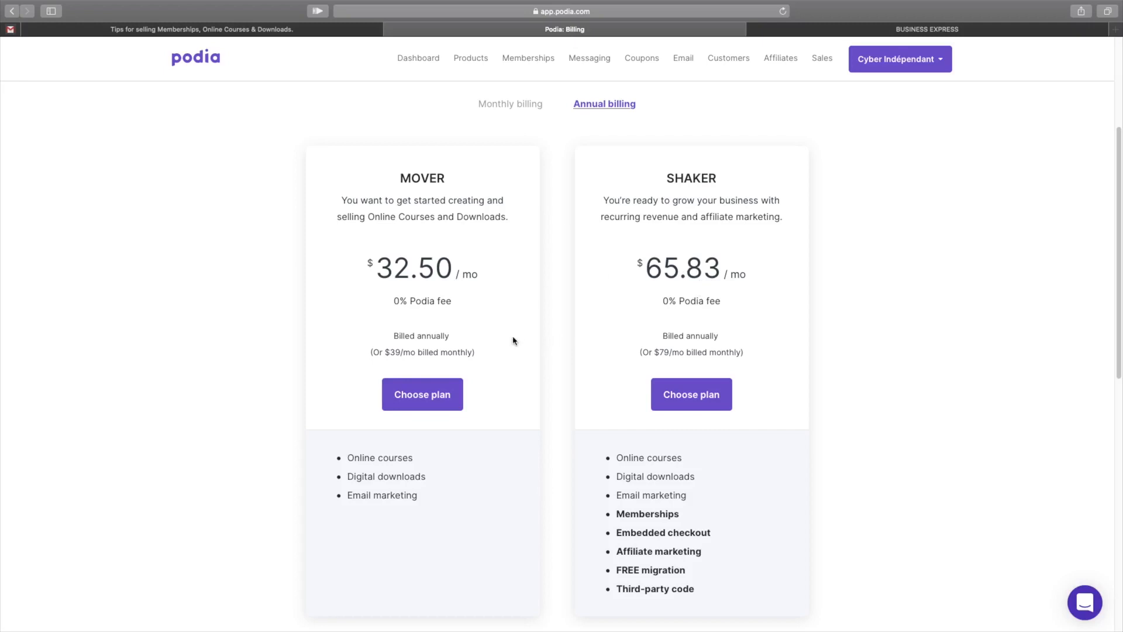
left_click(536, 111)
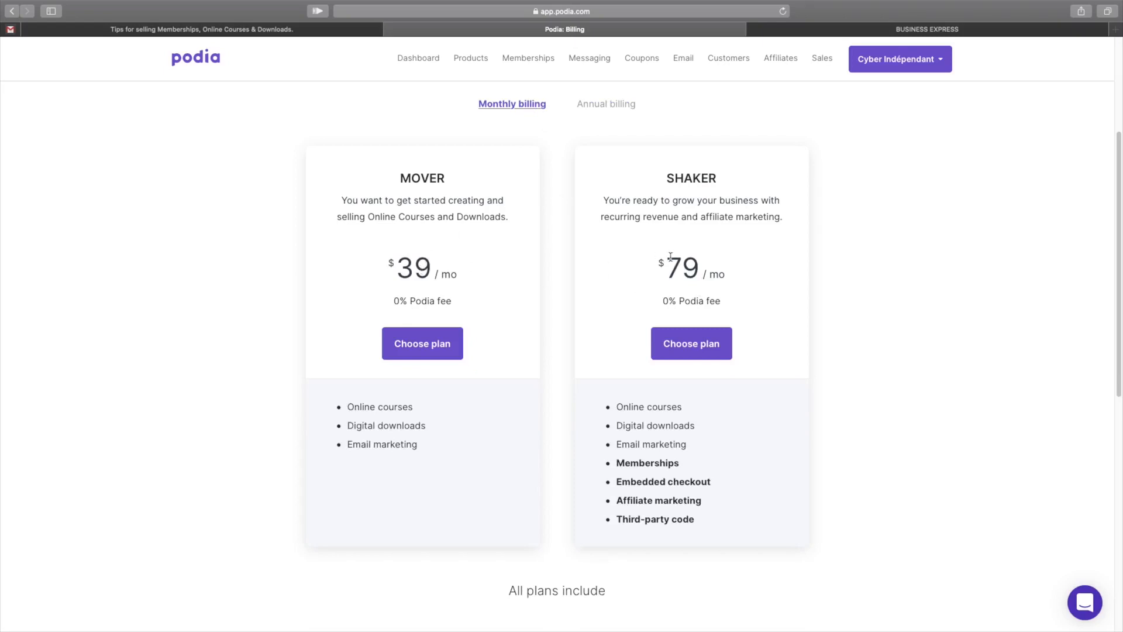
left_click(608, 107)
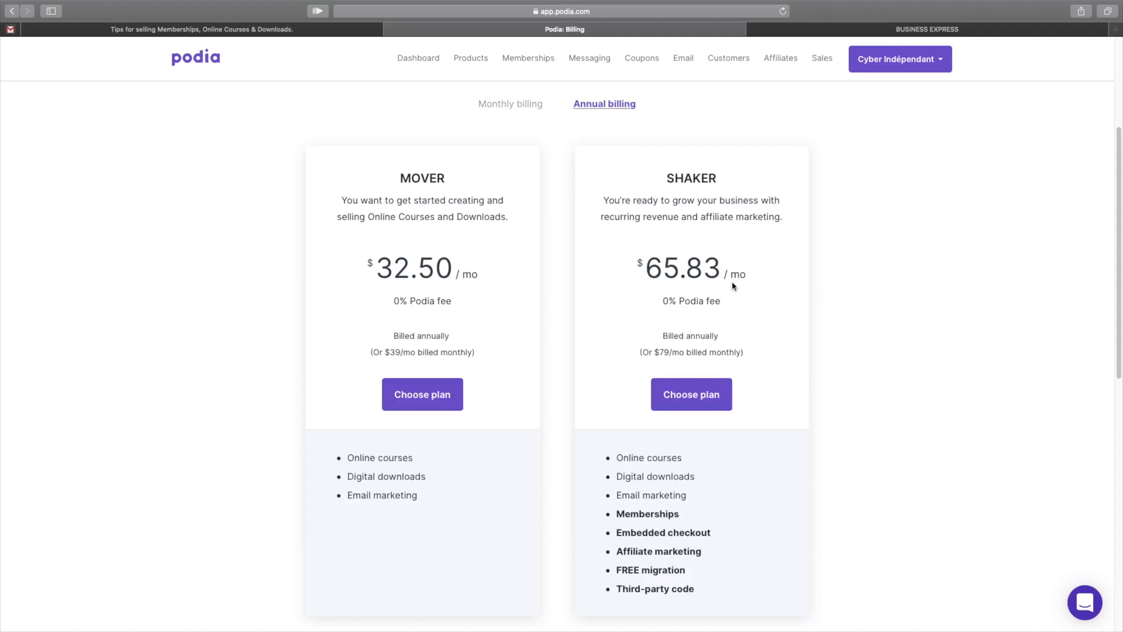
scroll(733, 285, "down", 7)
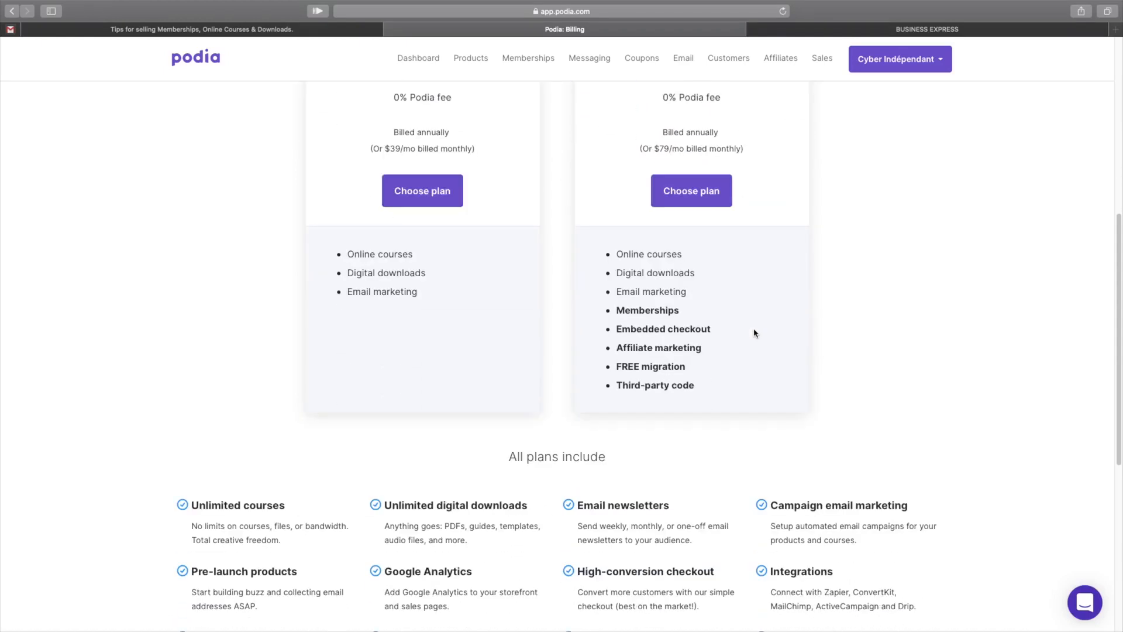
scroll(754, 334, "down", 3)
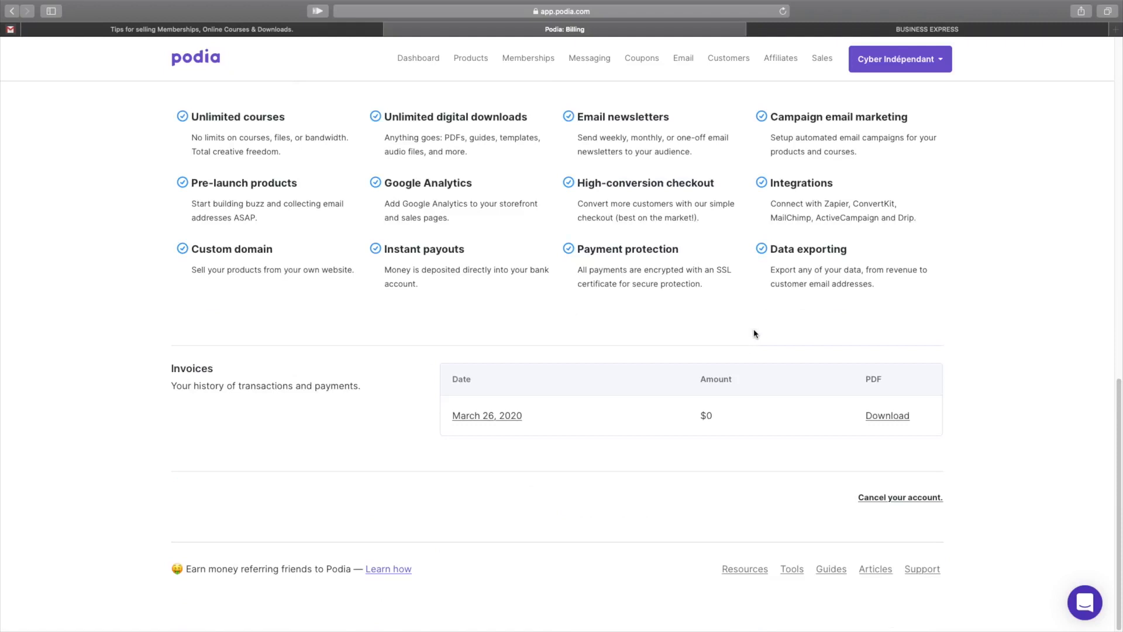
scroll(754, 335, "up", 10)
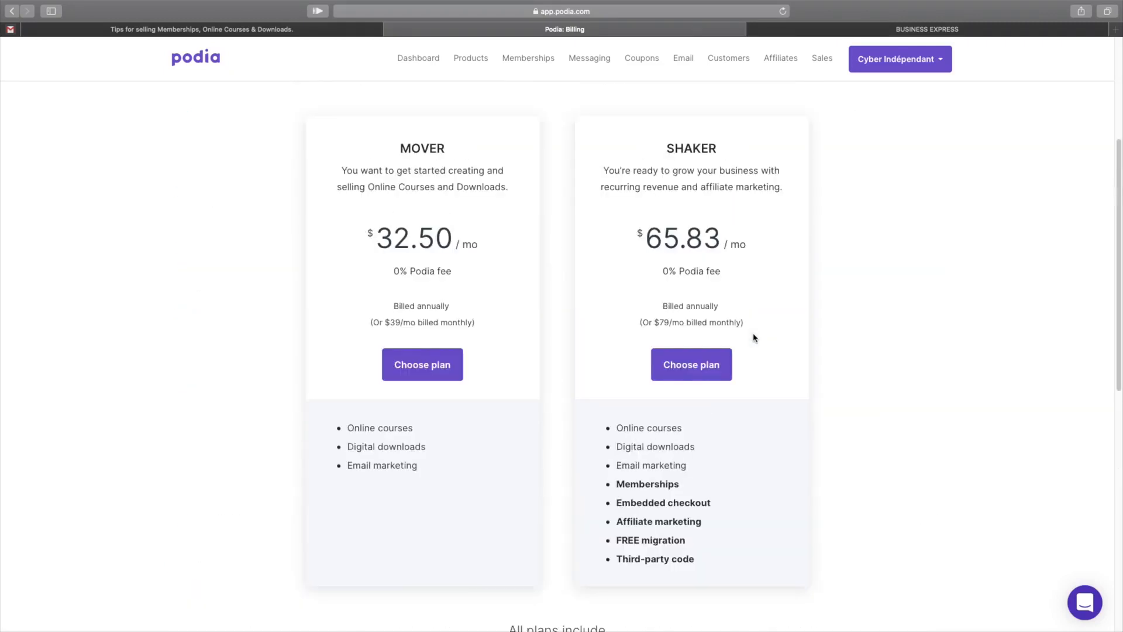
scroll(866, 364, "up", 1)
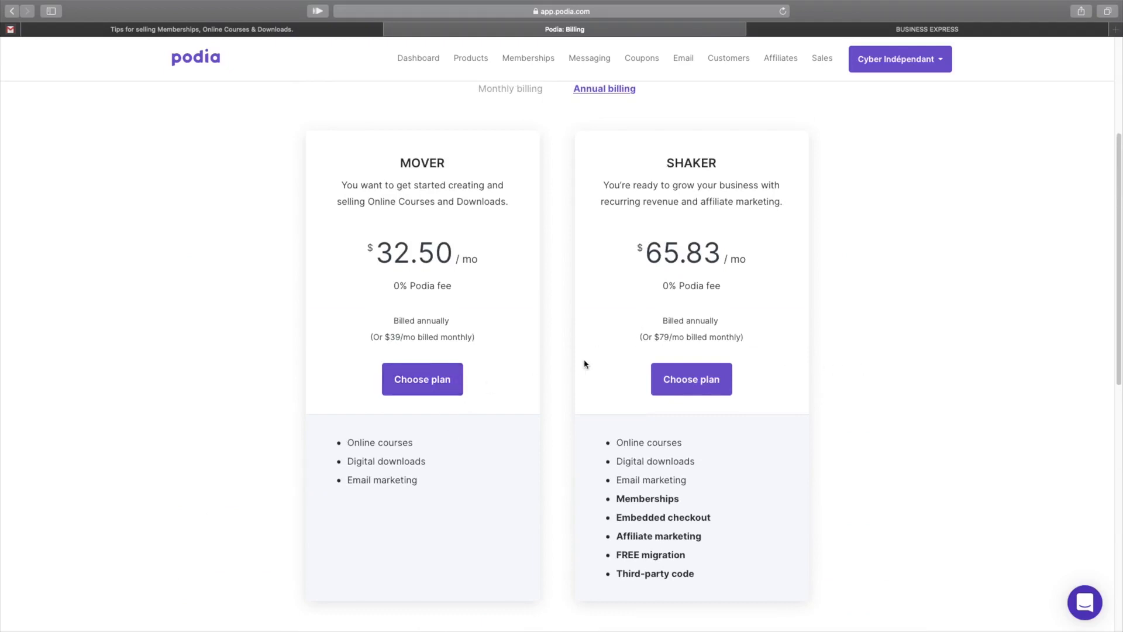
Review the annual plan cards, the features common to all plans and the invoices section once more.
scroll(584, 364, "down", 3)
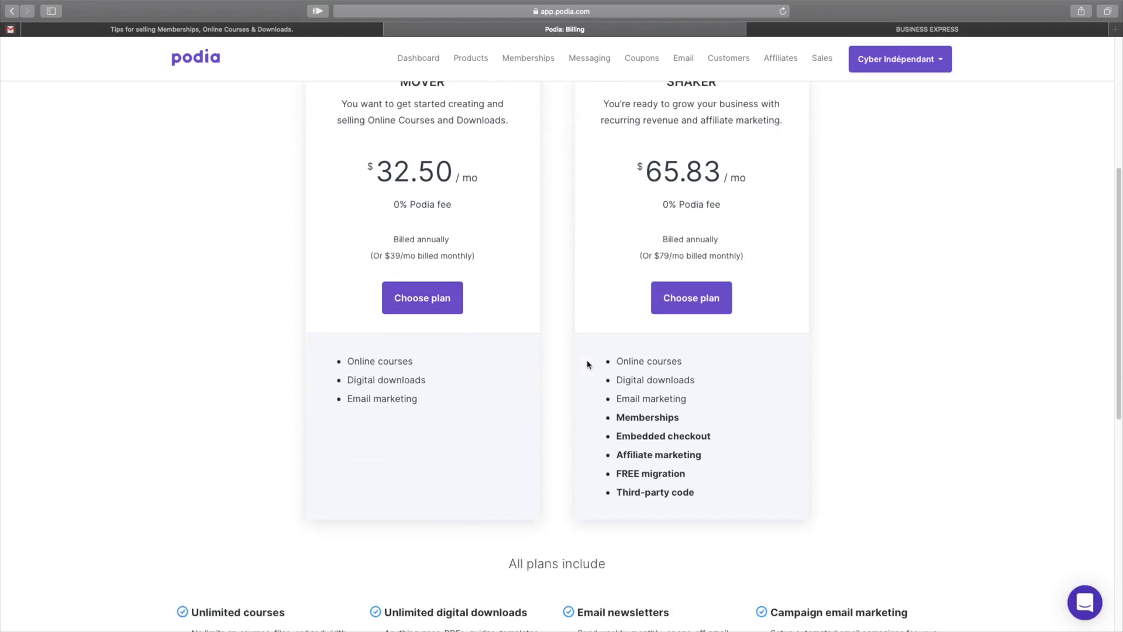
scroll(585, 365, "down", 7)
scroll(585, 365, "down", 3)
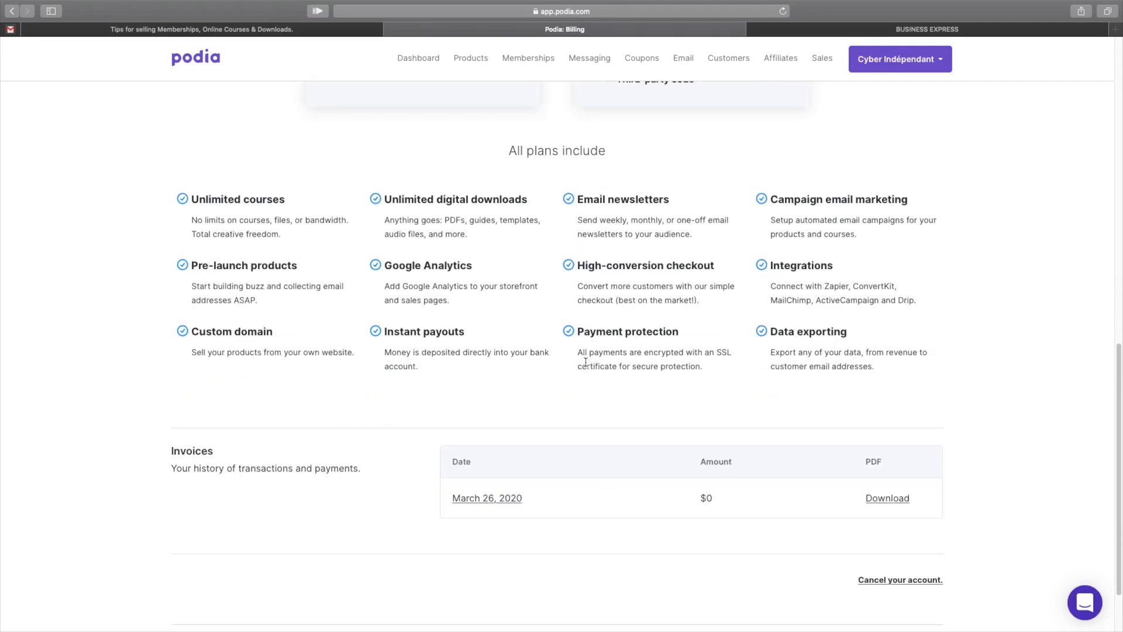
scroll(586, 366, "up", 15)
scroll(585, 366, "down", 4)
scroll(584, 367, "up", 1)
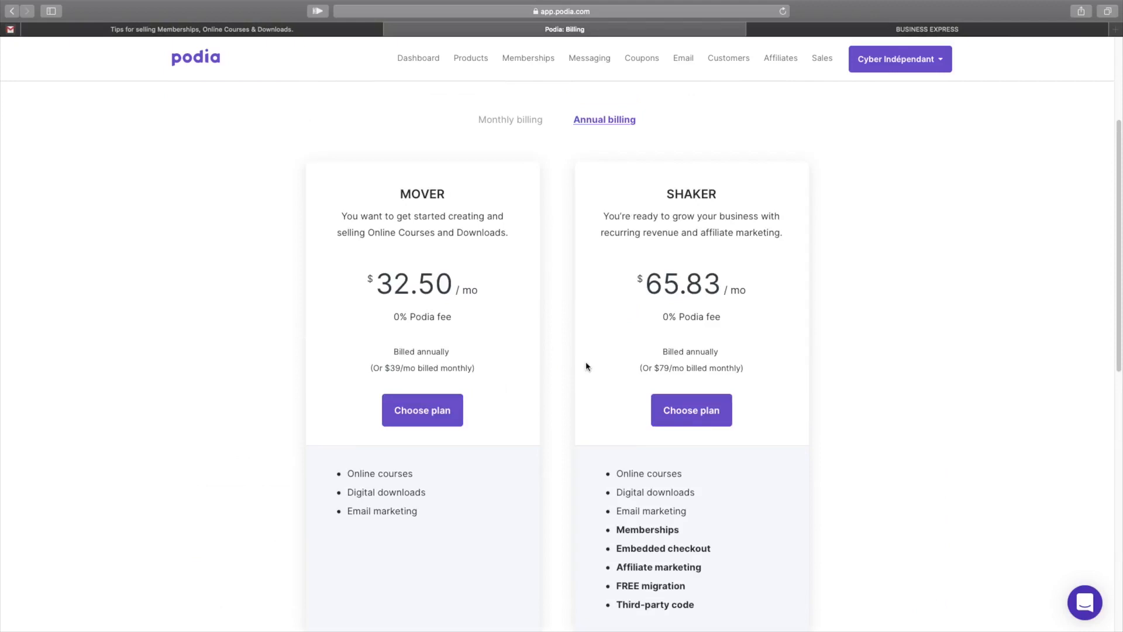
scroll(582, 357, "down", 2)
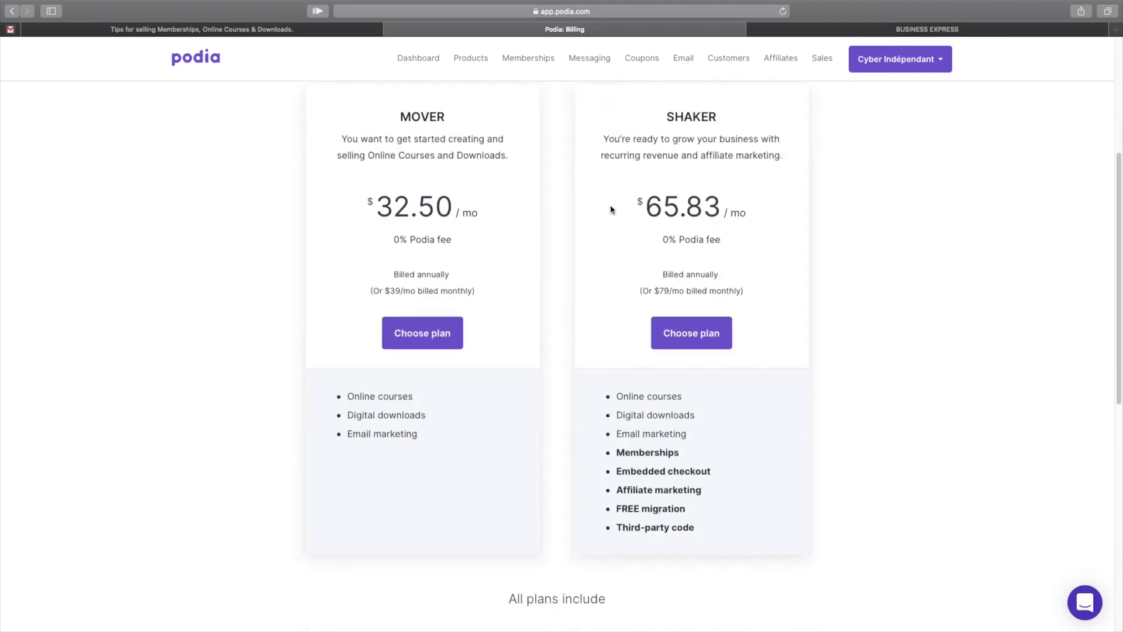